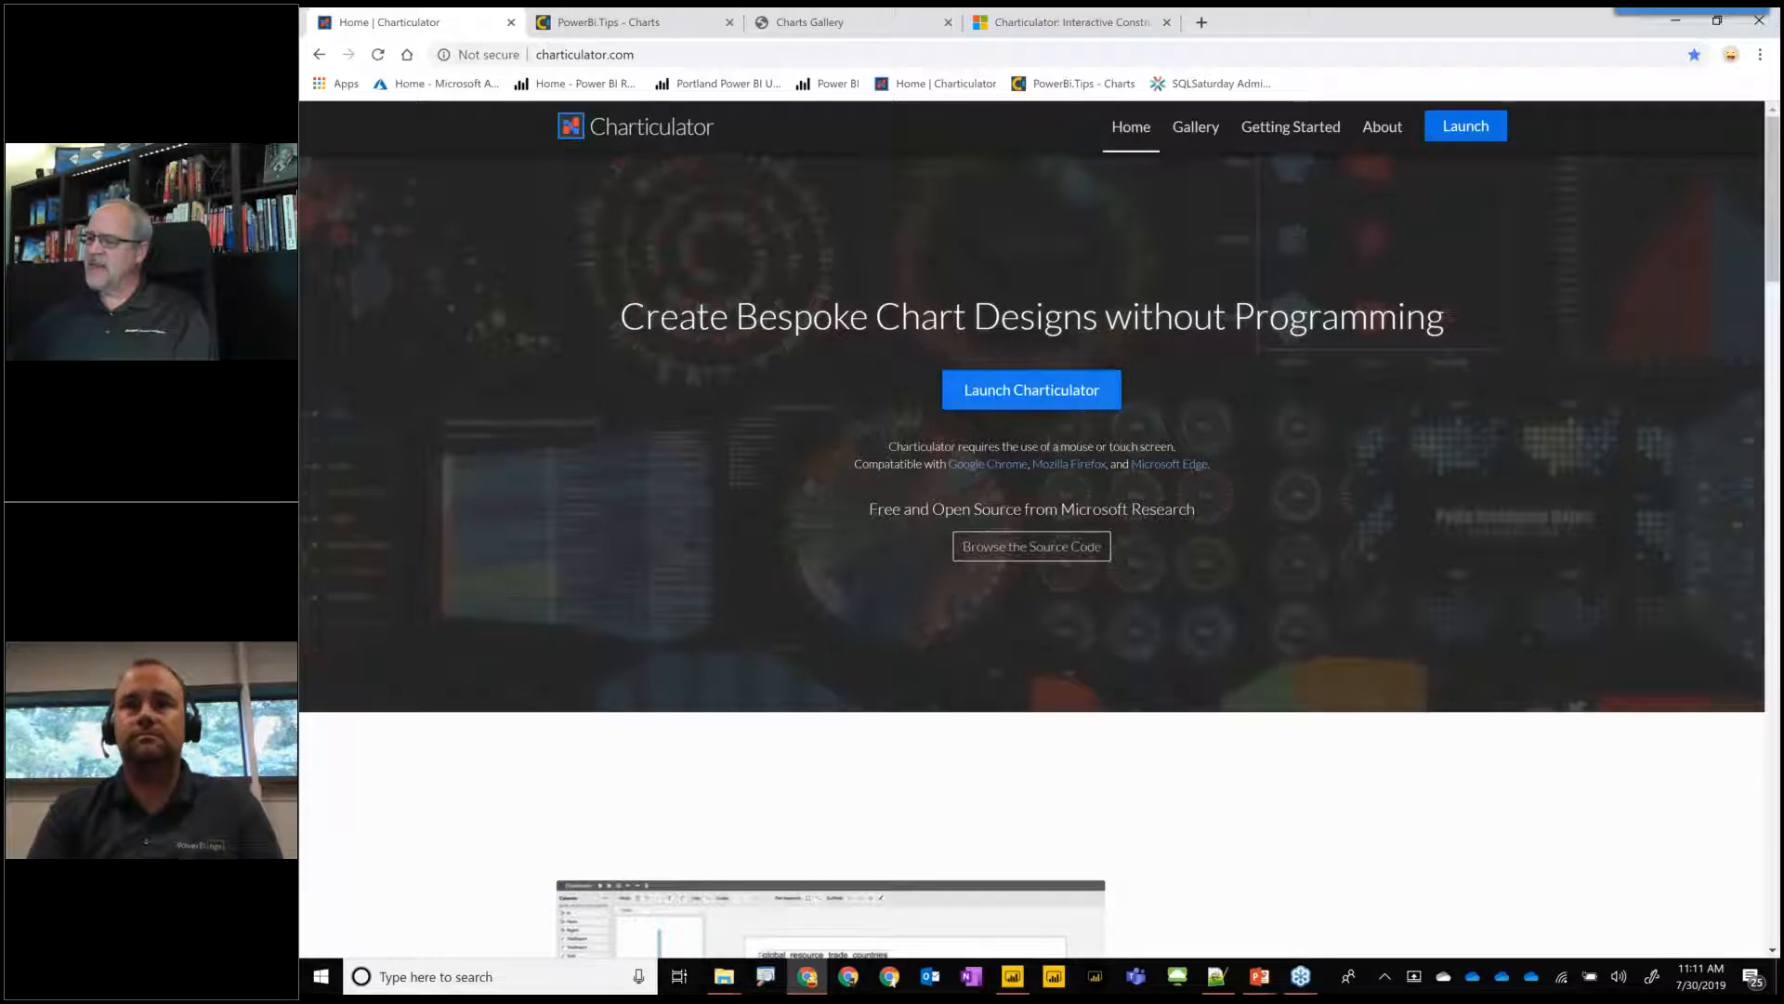
Launch Charticulator, look at the saved charts and return to the new chart setup.
{"action": "left_click", "coordinate": [1022, 389]}
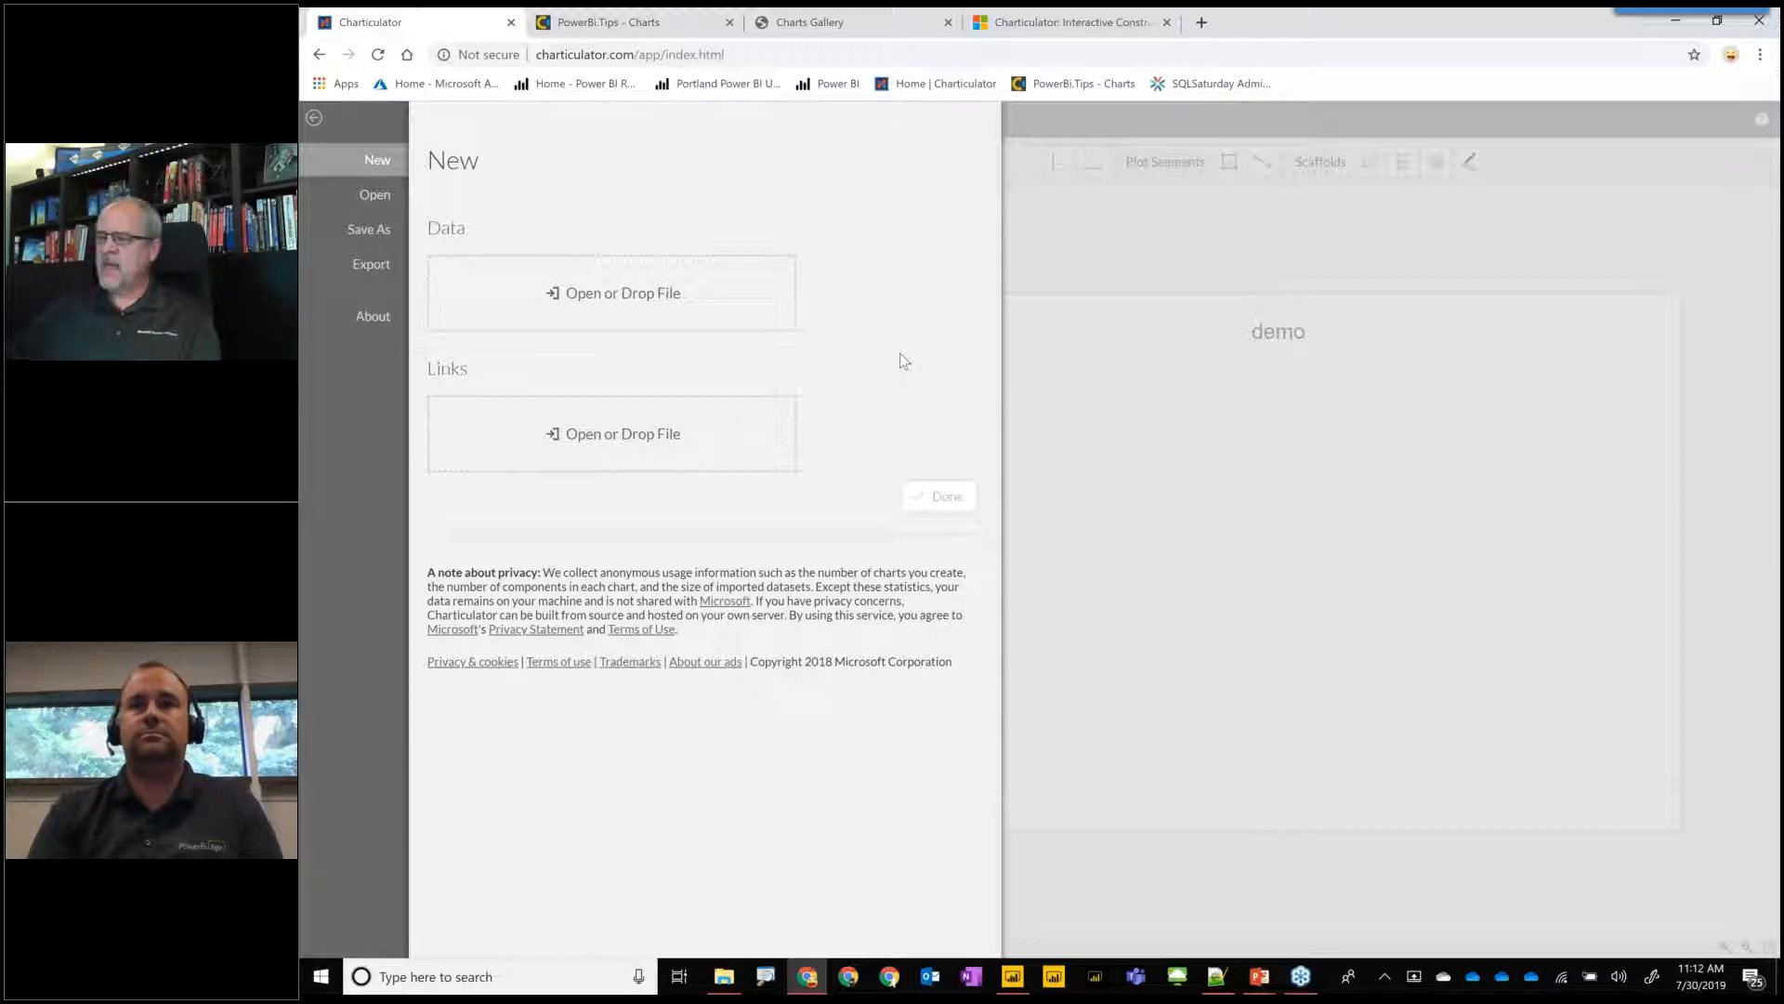
{"action": "left_click", "coordinate": [370, 197]}
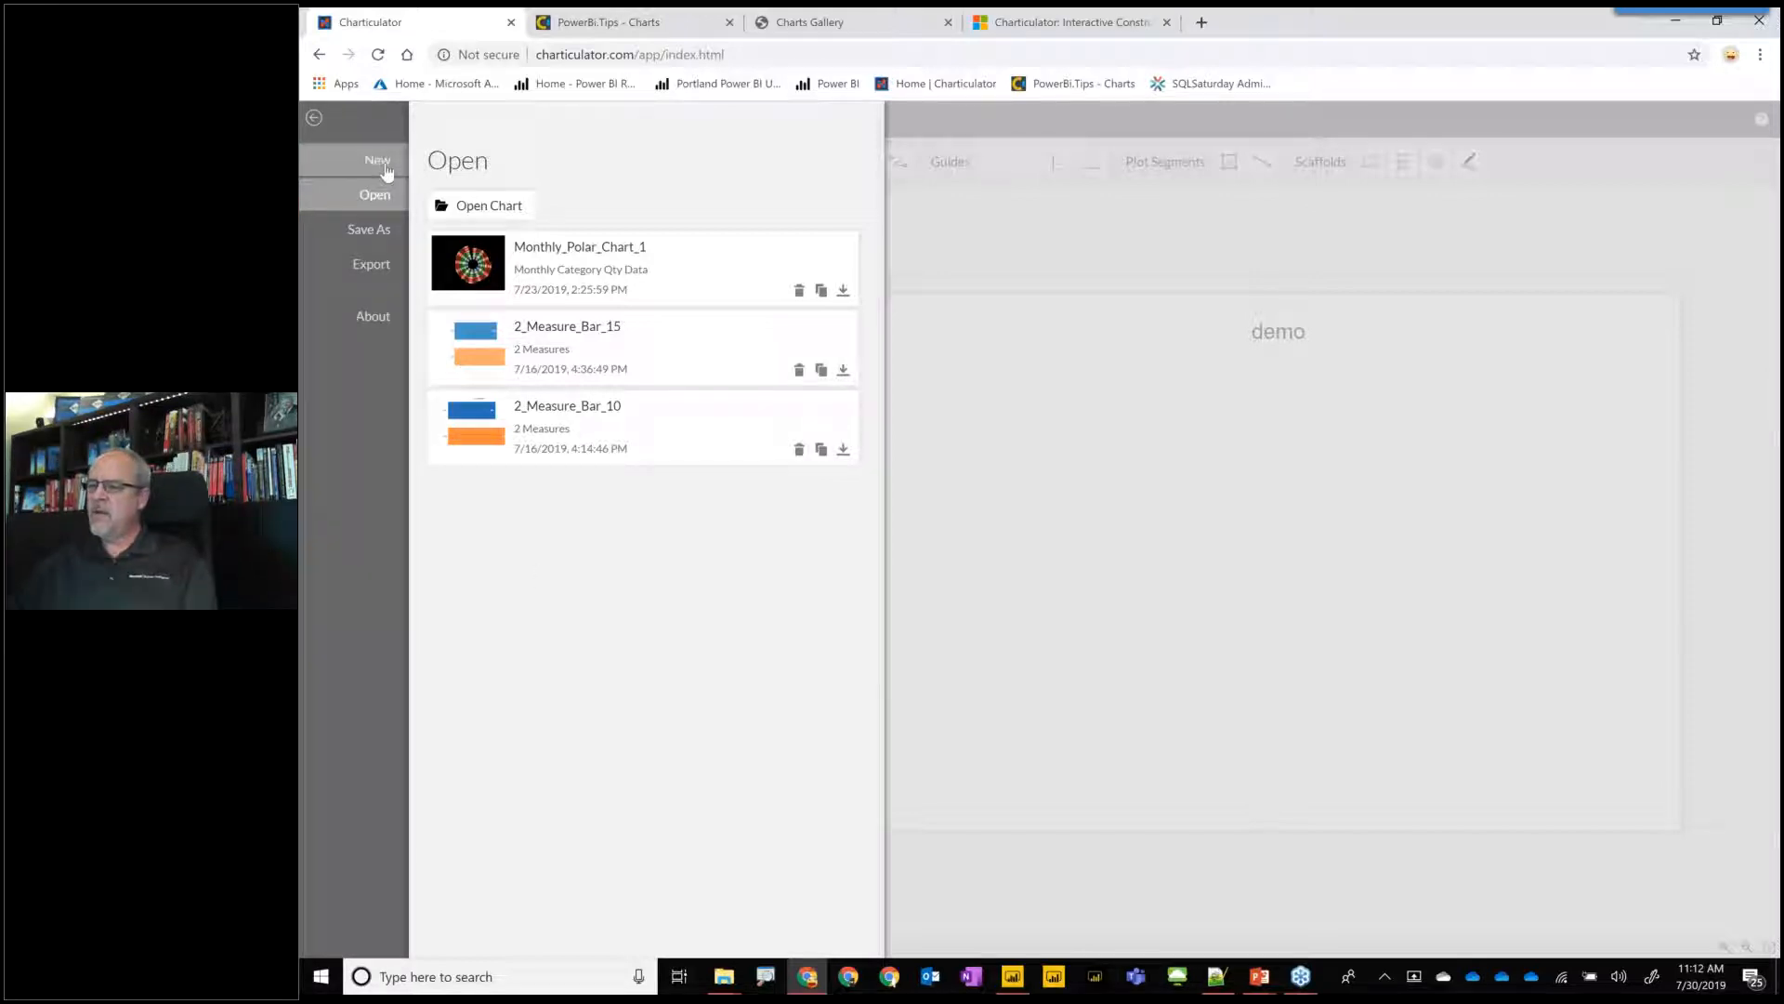
{"action": "left_click", "coordinate": [378, 172]}
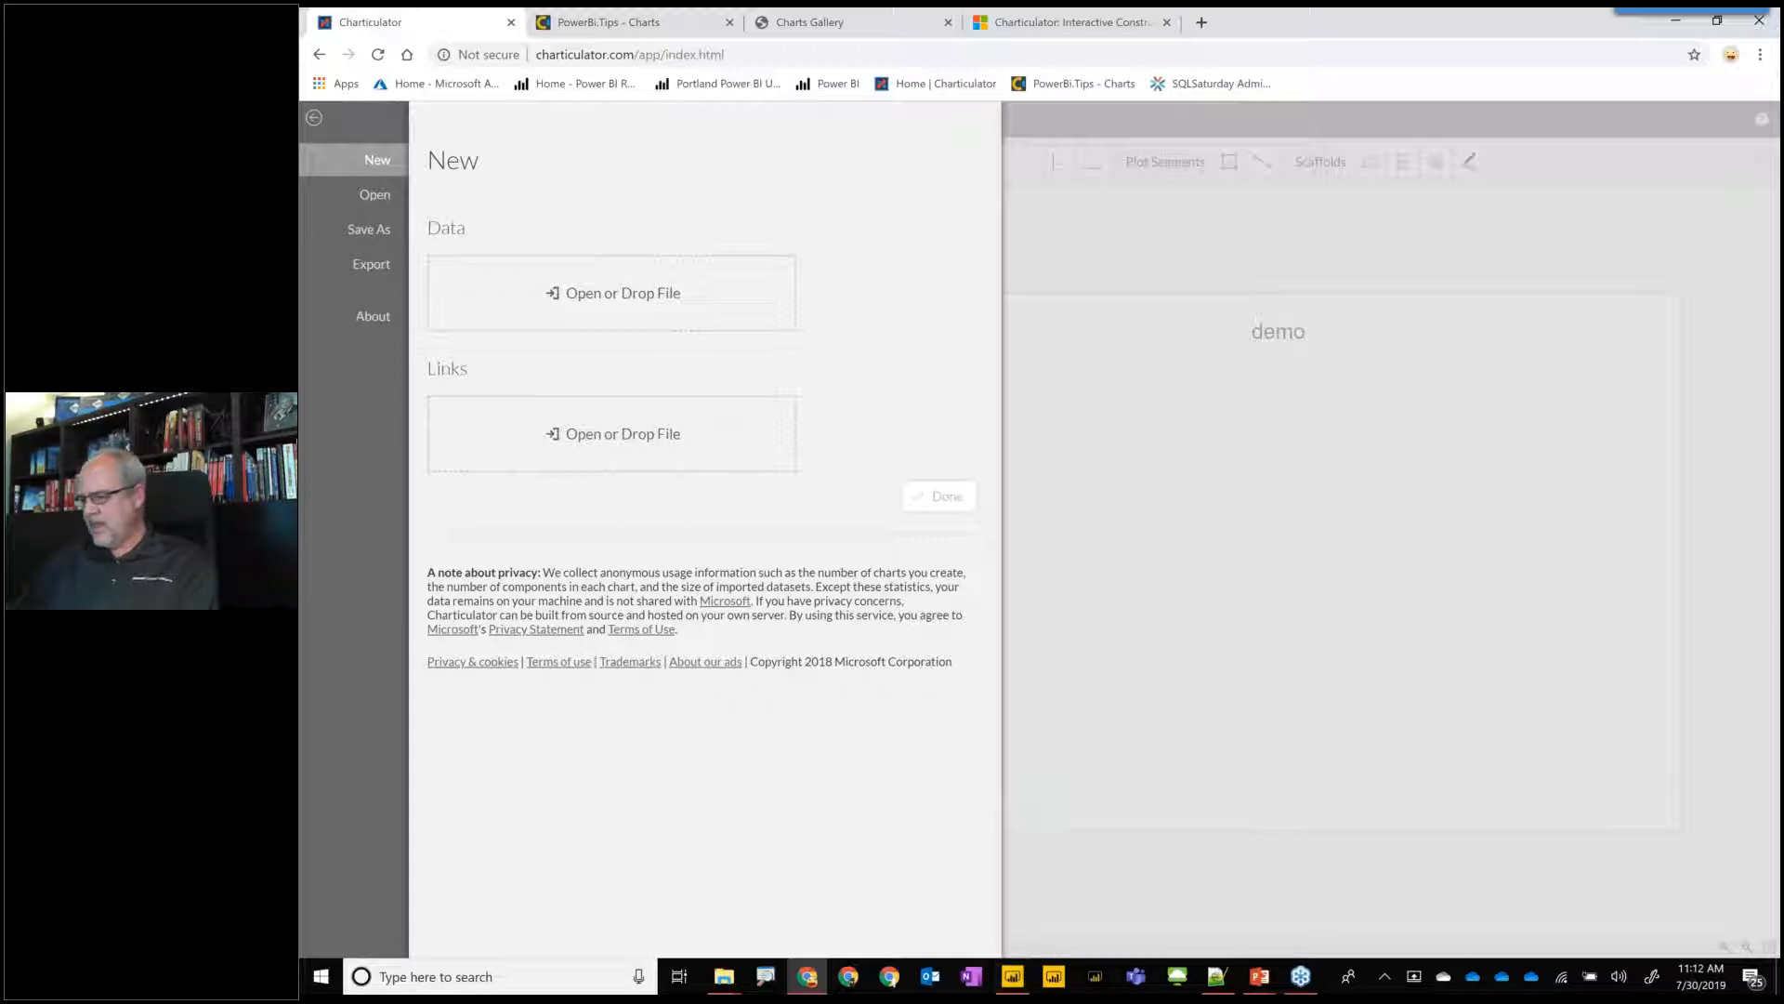
Switch to Power BI Desktop and open the data export dialog for the quantity table on the Charticulator Data (2) page.
{"action": "left_click", "coordinate": [1012, 977]}
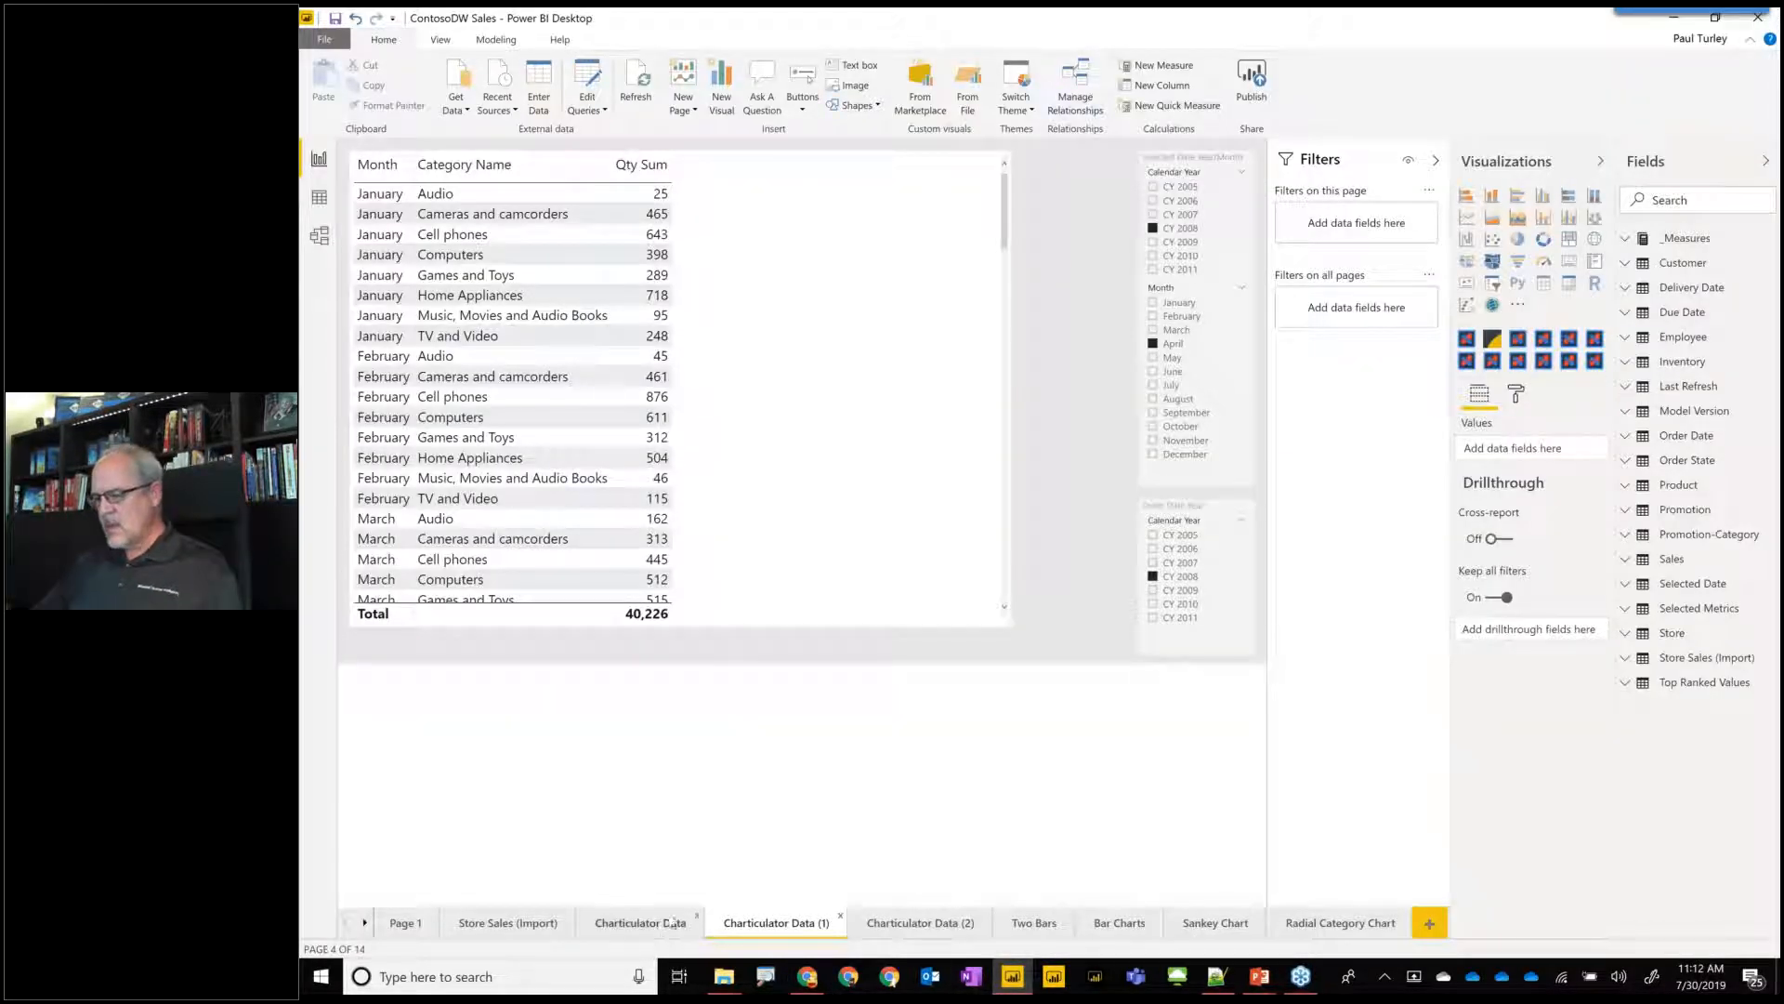
{"action": "left_click", "coordinate": [923, 923]}
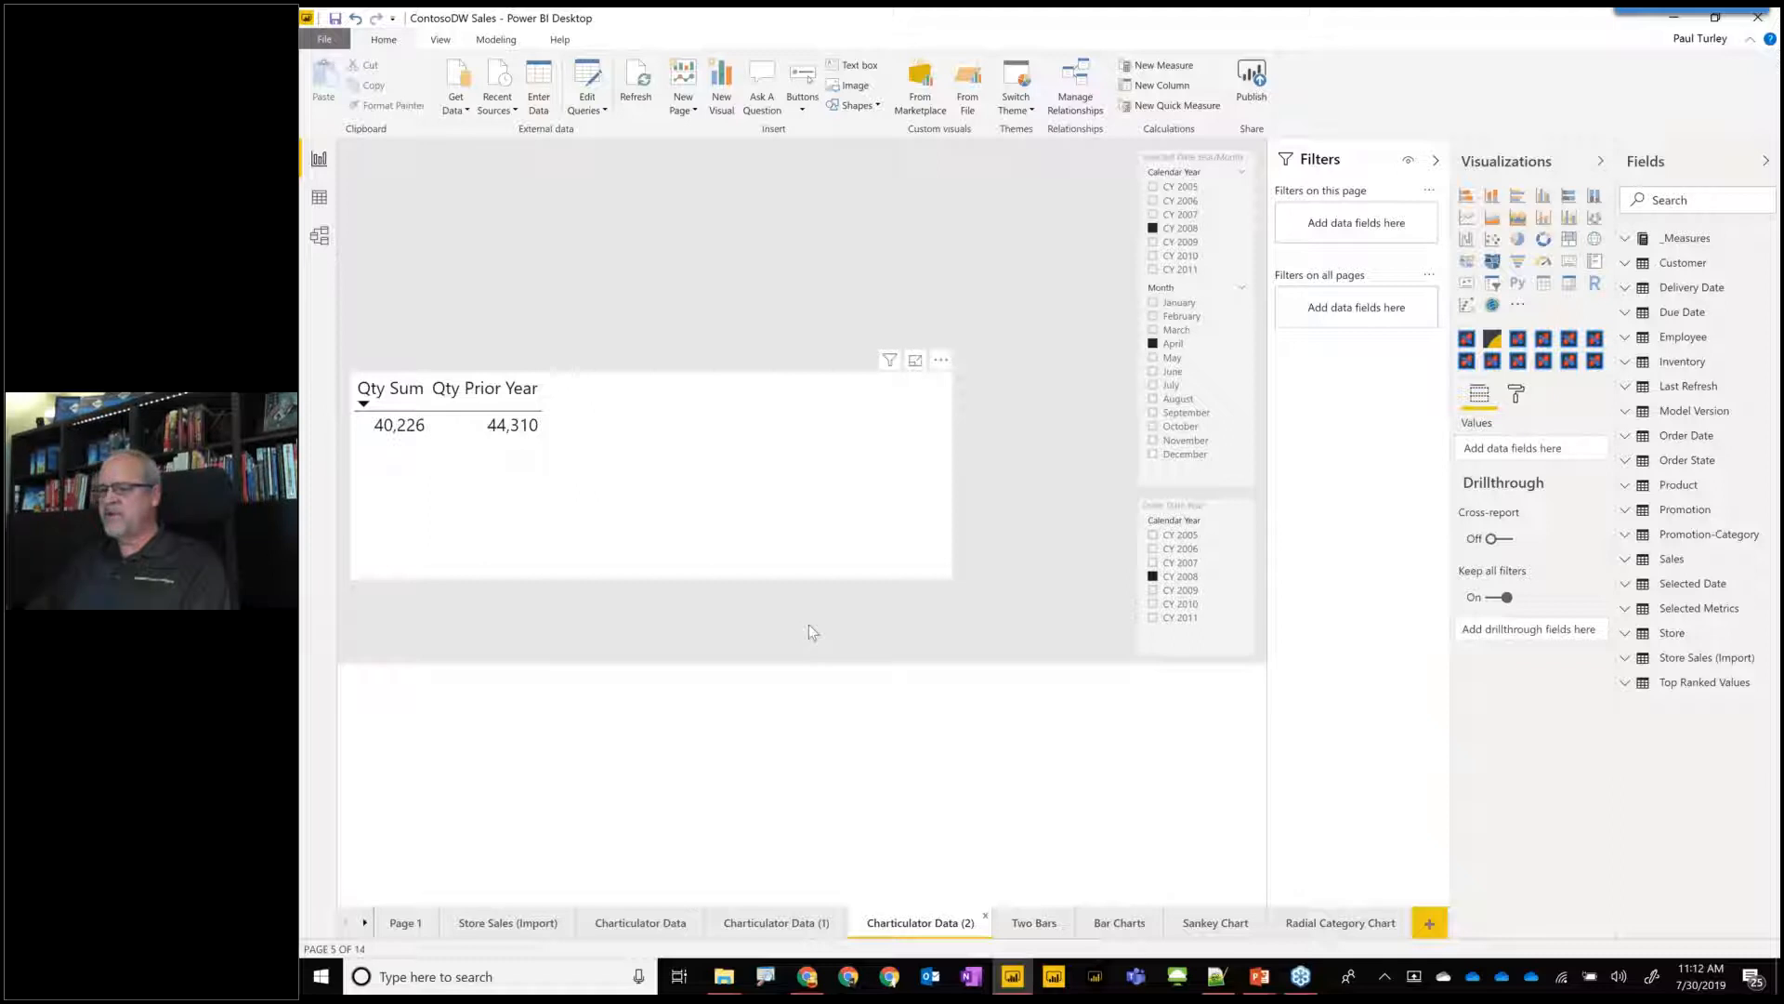
{"action": "left_click", "coordinate": [927, 398]}
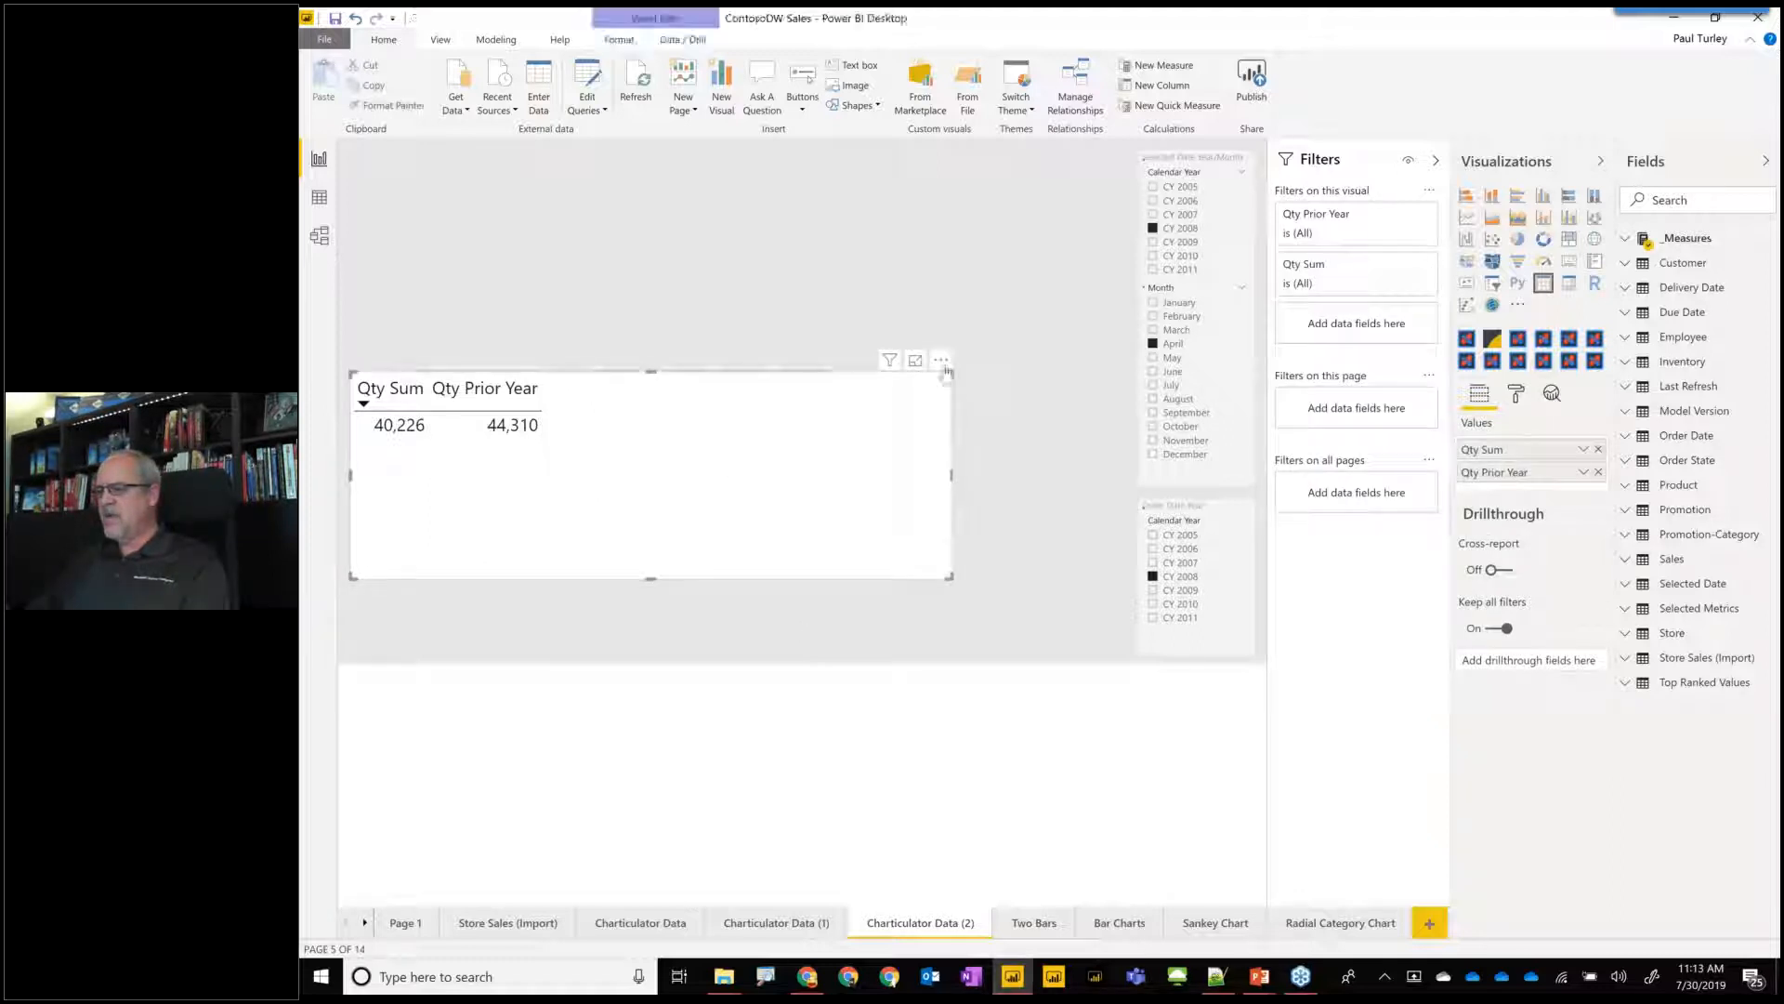
{"action": "left_click", "coordinate": [942, 361]}
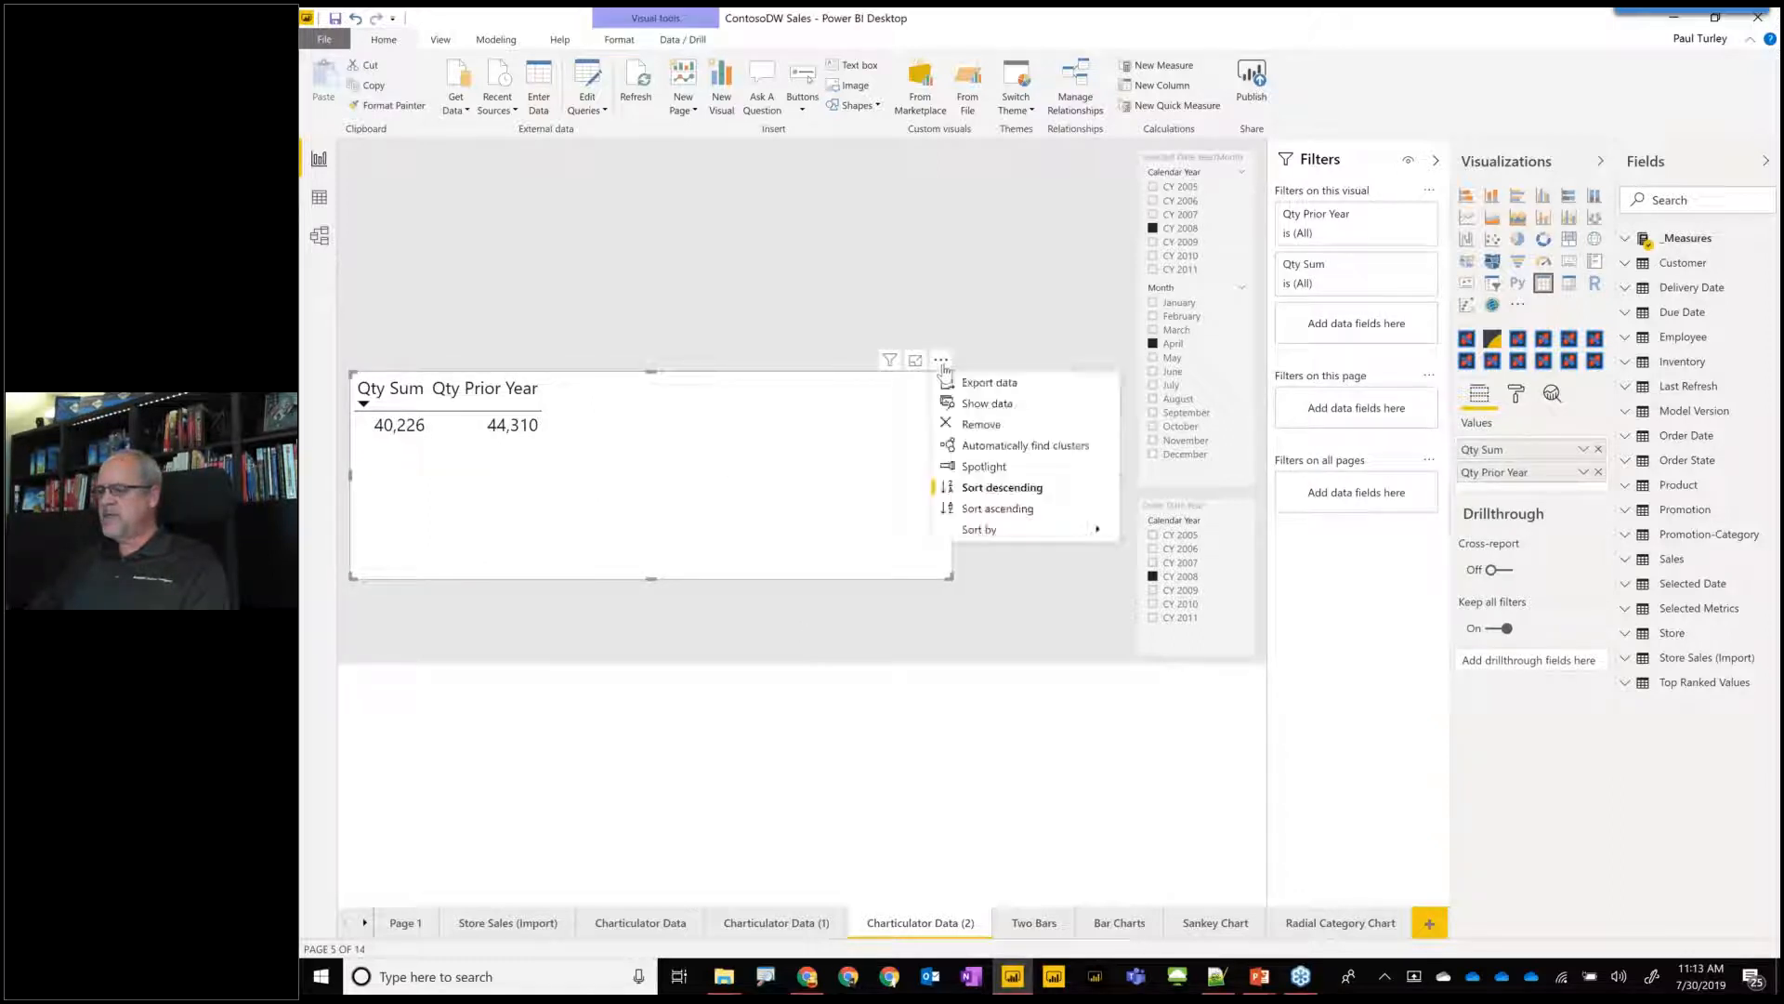
{"action": "left_click", "coordinate": [1004, 383]}
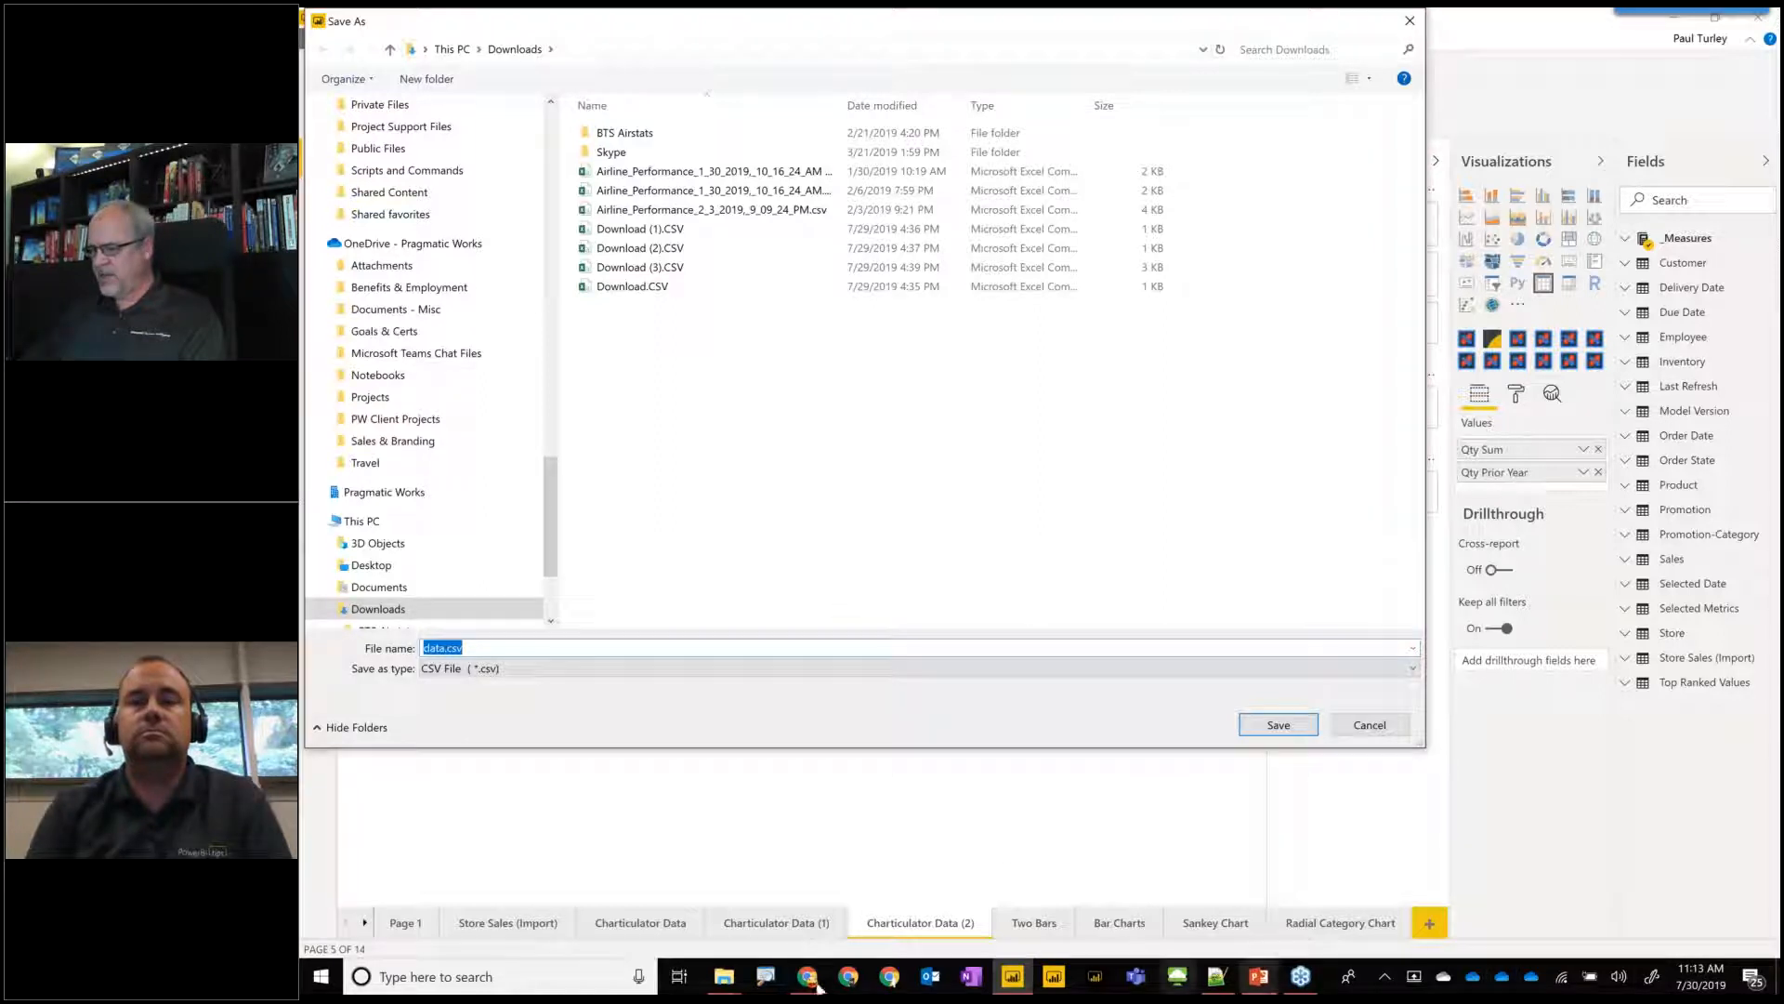
Switch back to Charticulator in Chrome and create a new chart from the data file 2 Measures.csv.
{"action": "mouse_move", "coordinate": [812, 985]}
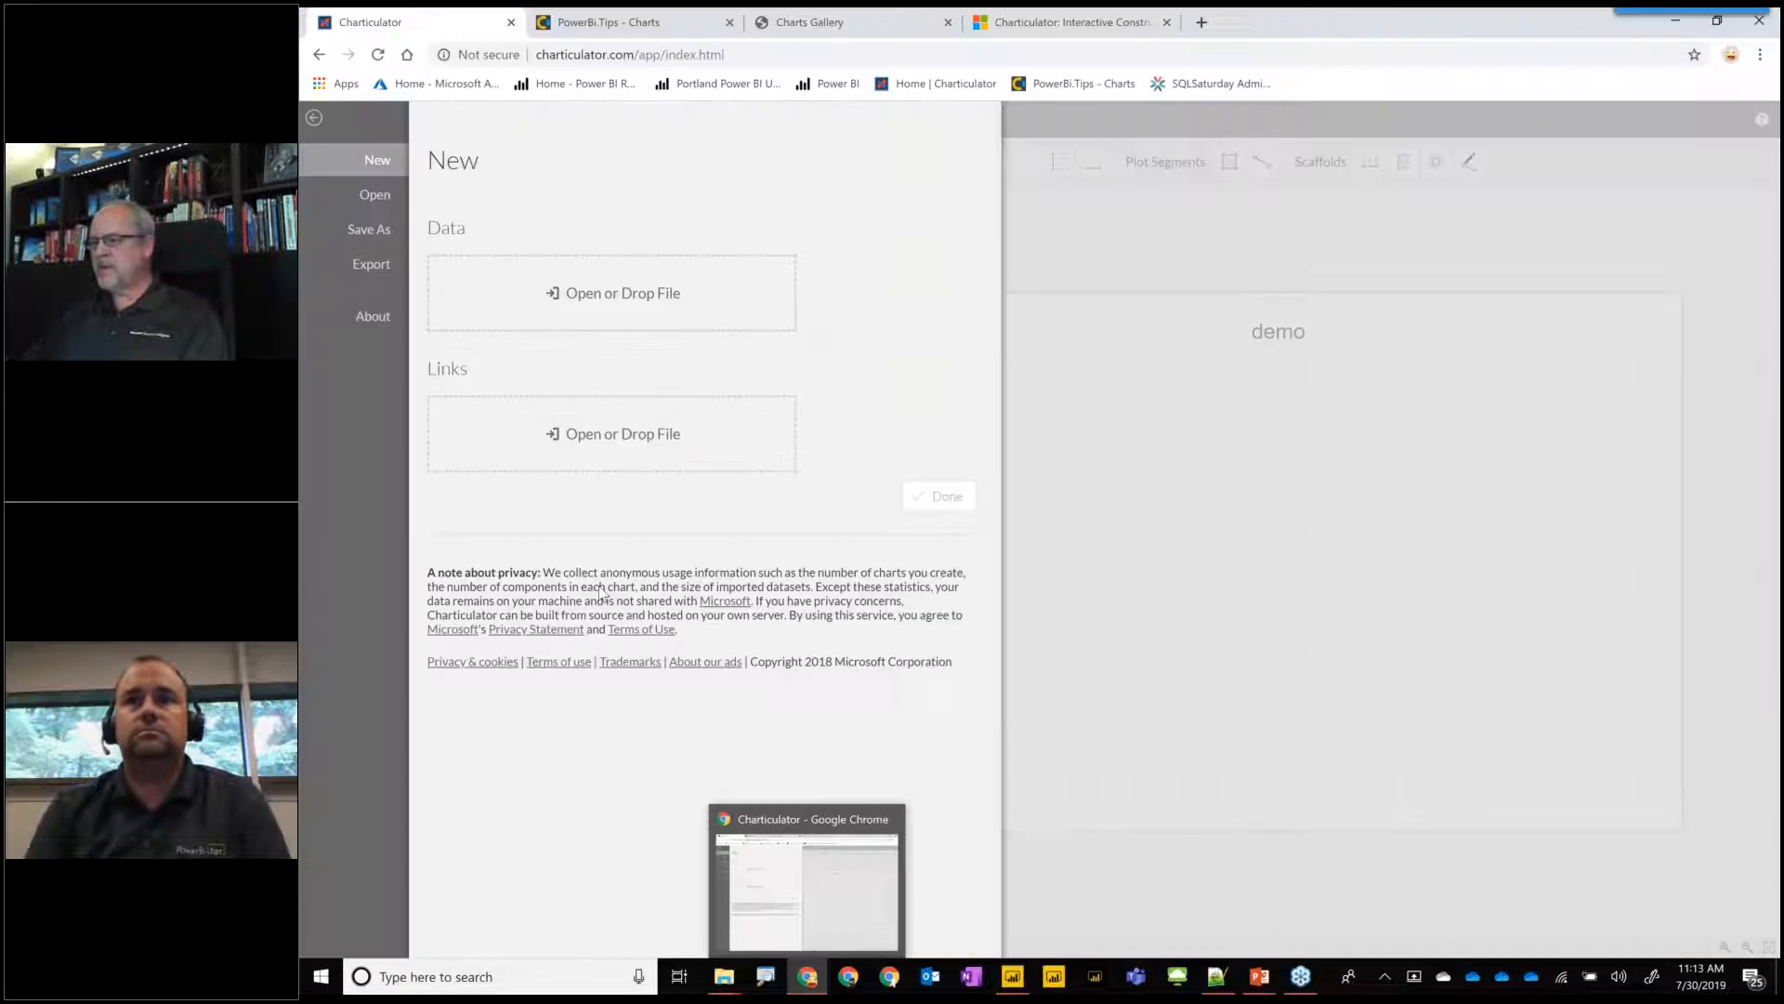
{"action": "left_click", "coordinate": [806, 894]}
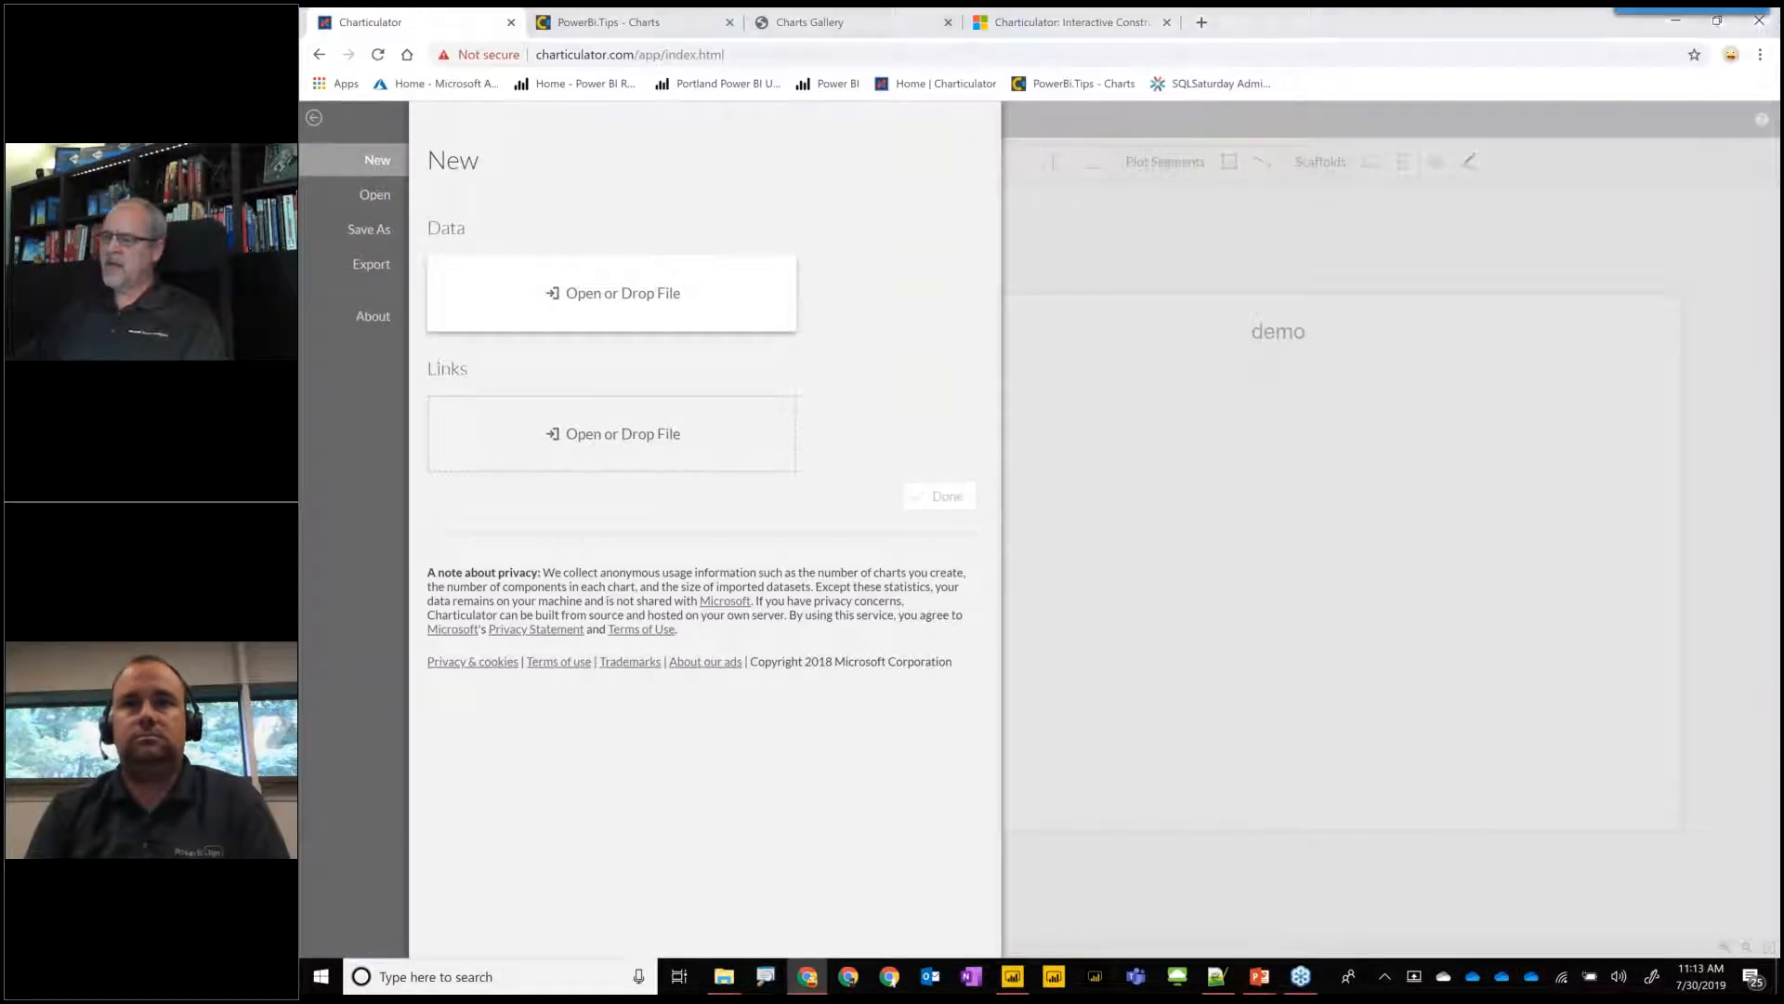
{"action": "left_click", "coordinate": [613, 293]}
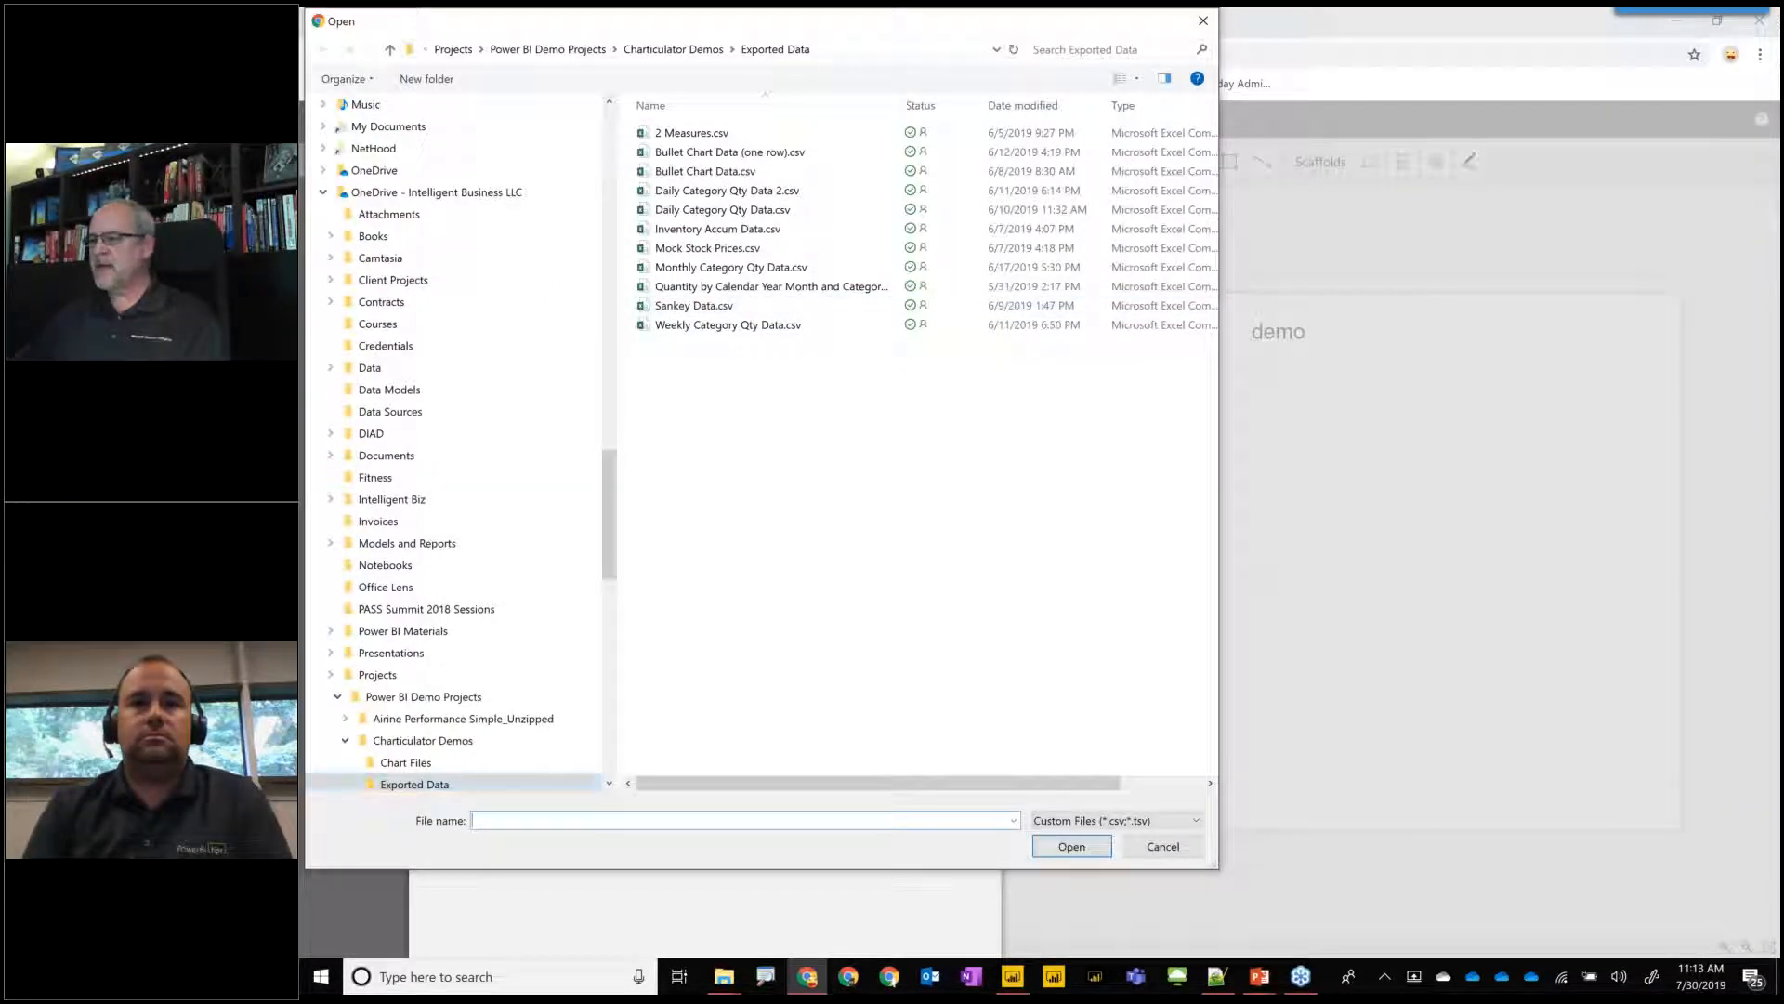
{"action": "left_click", "coordinate": [759, 174]}
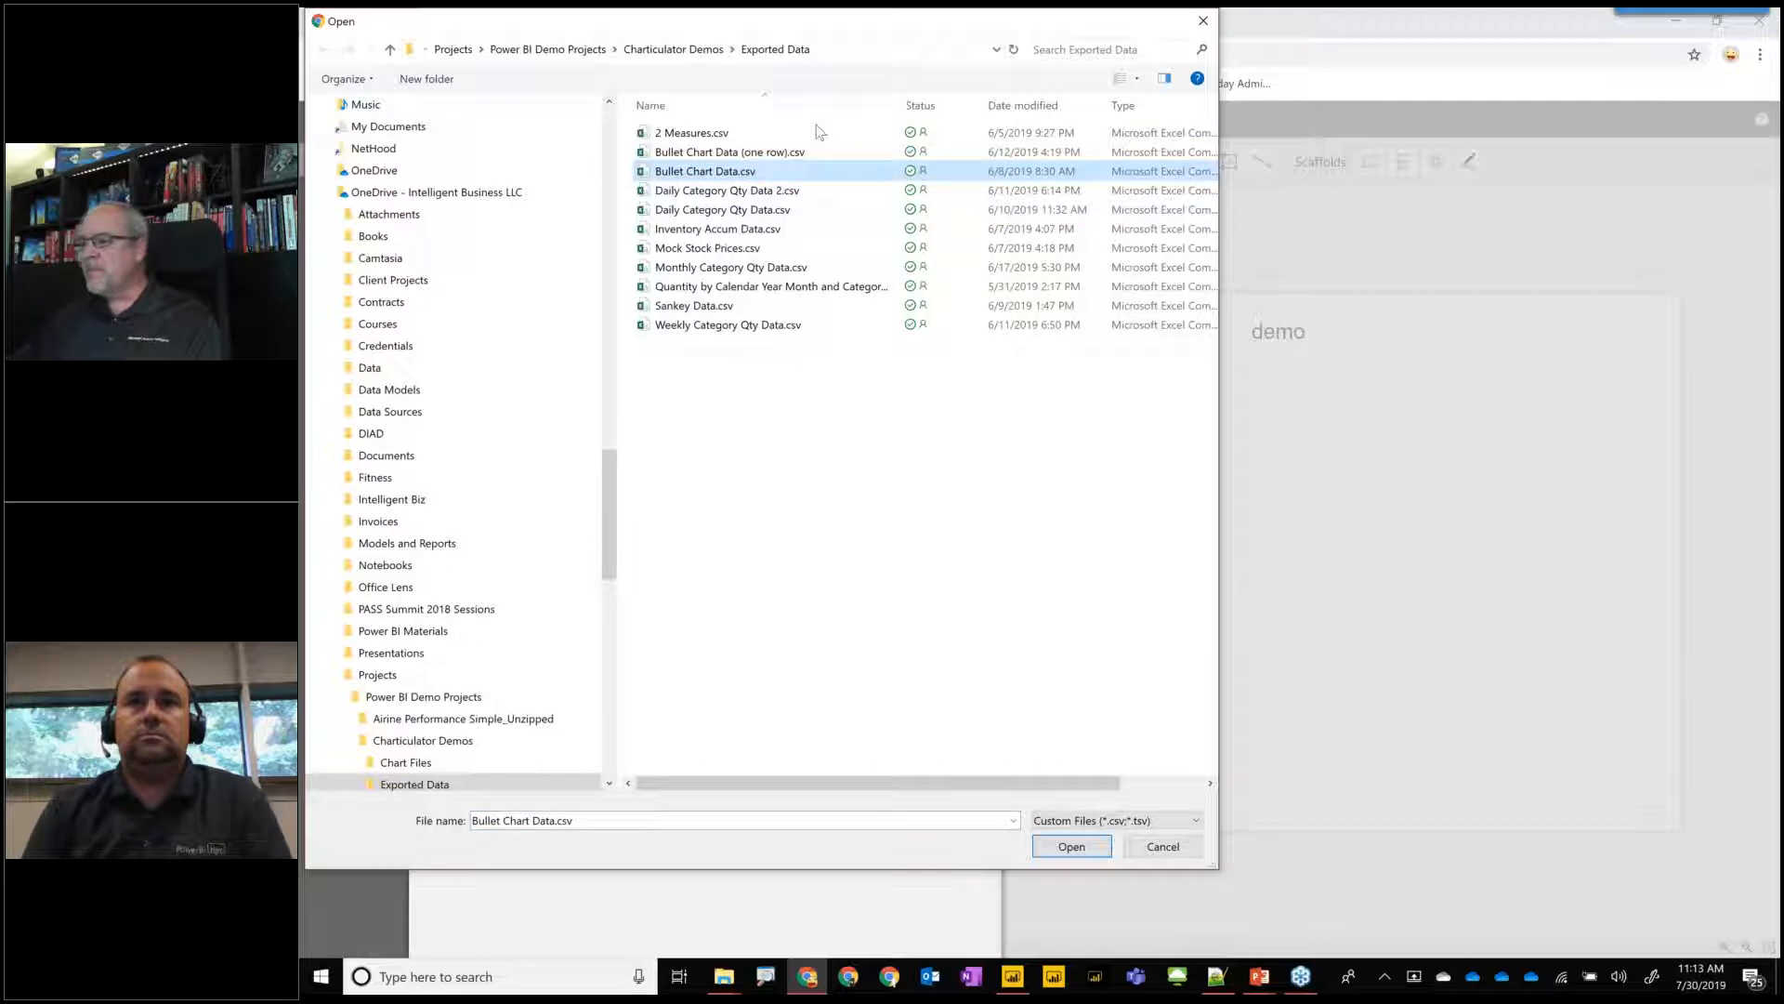
{"action": "left_click", "coordinate": [724, 136]}
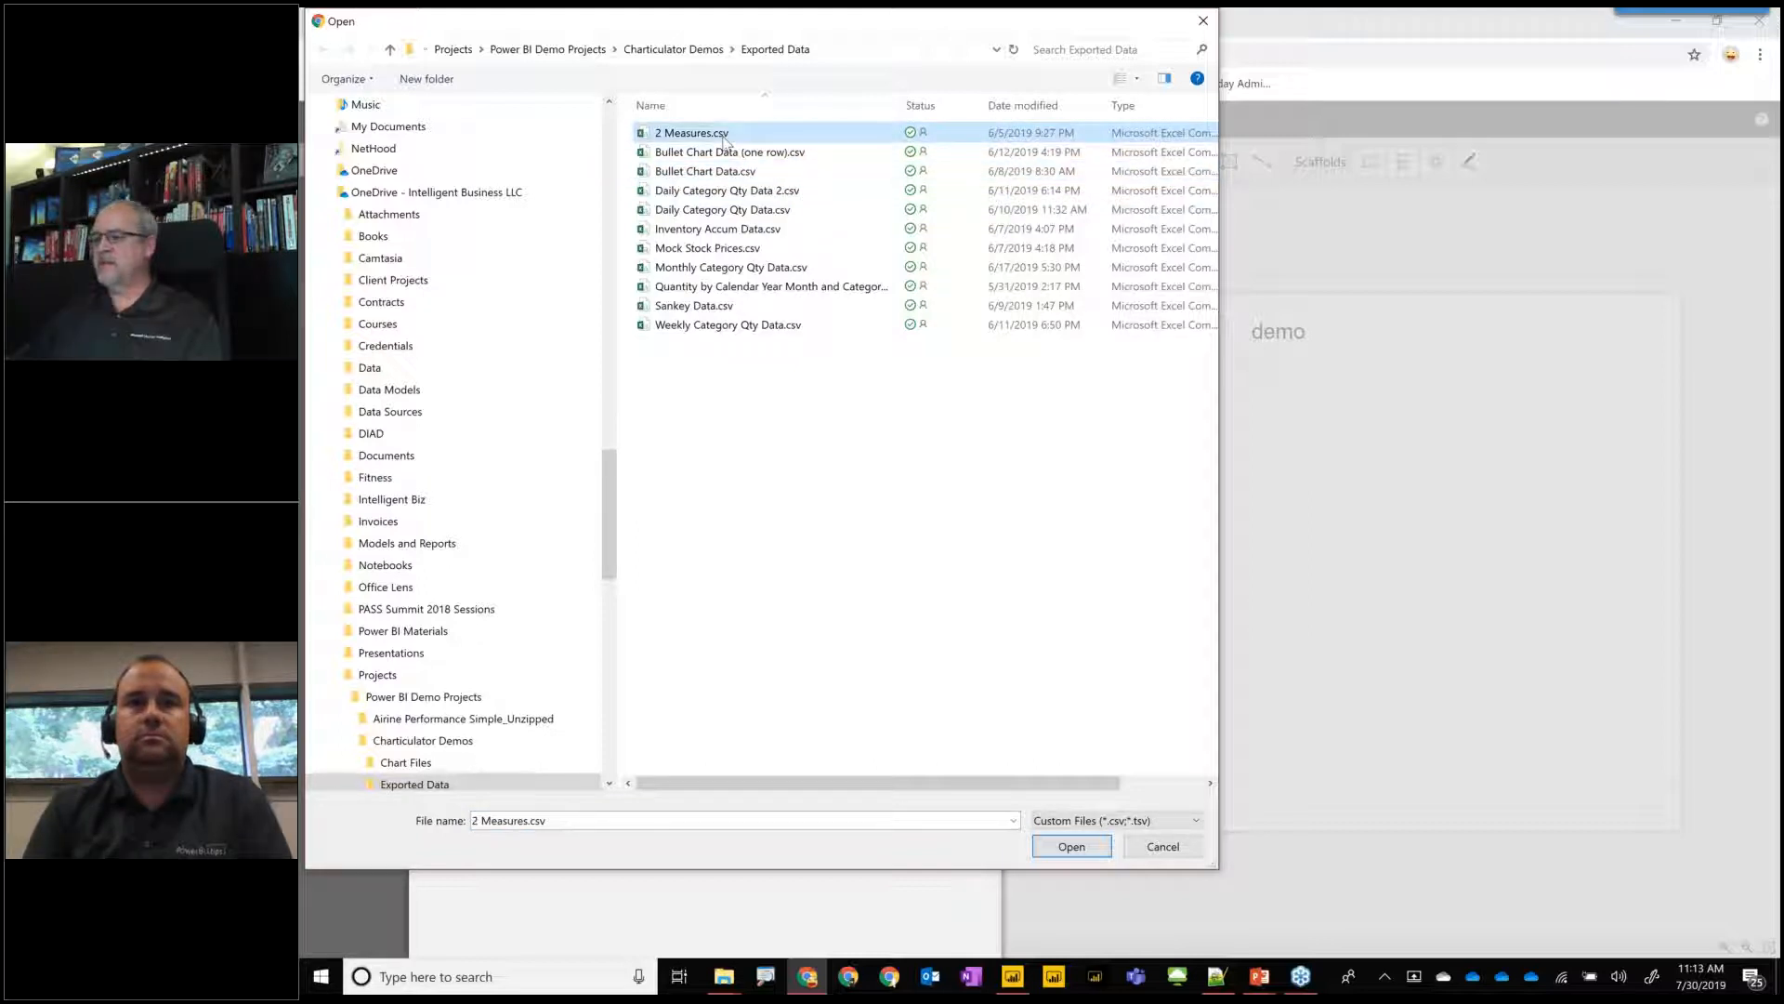
{"action": "double_click", "coordinate": [724, 137]}
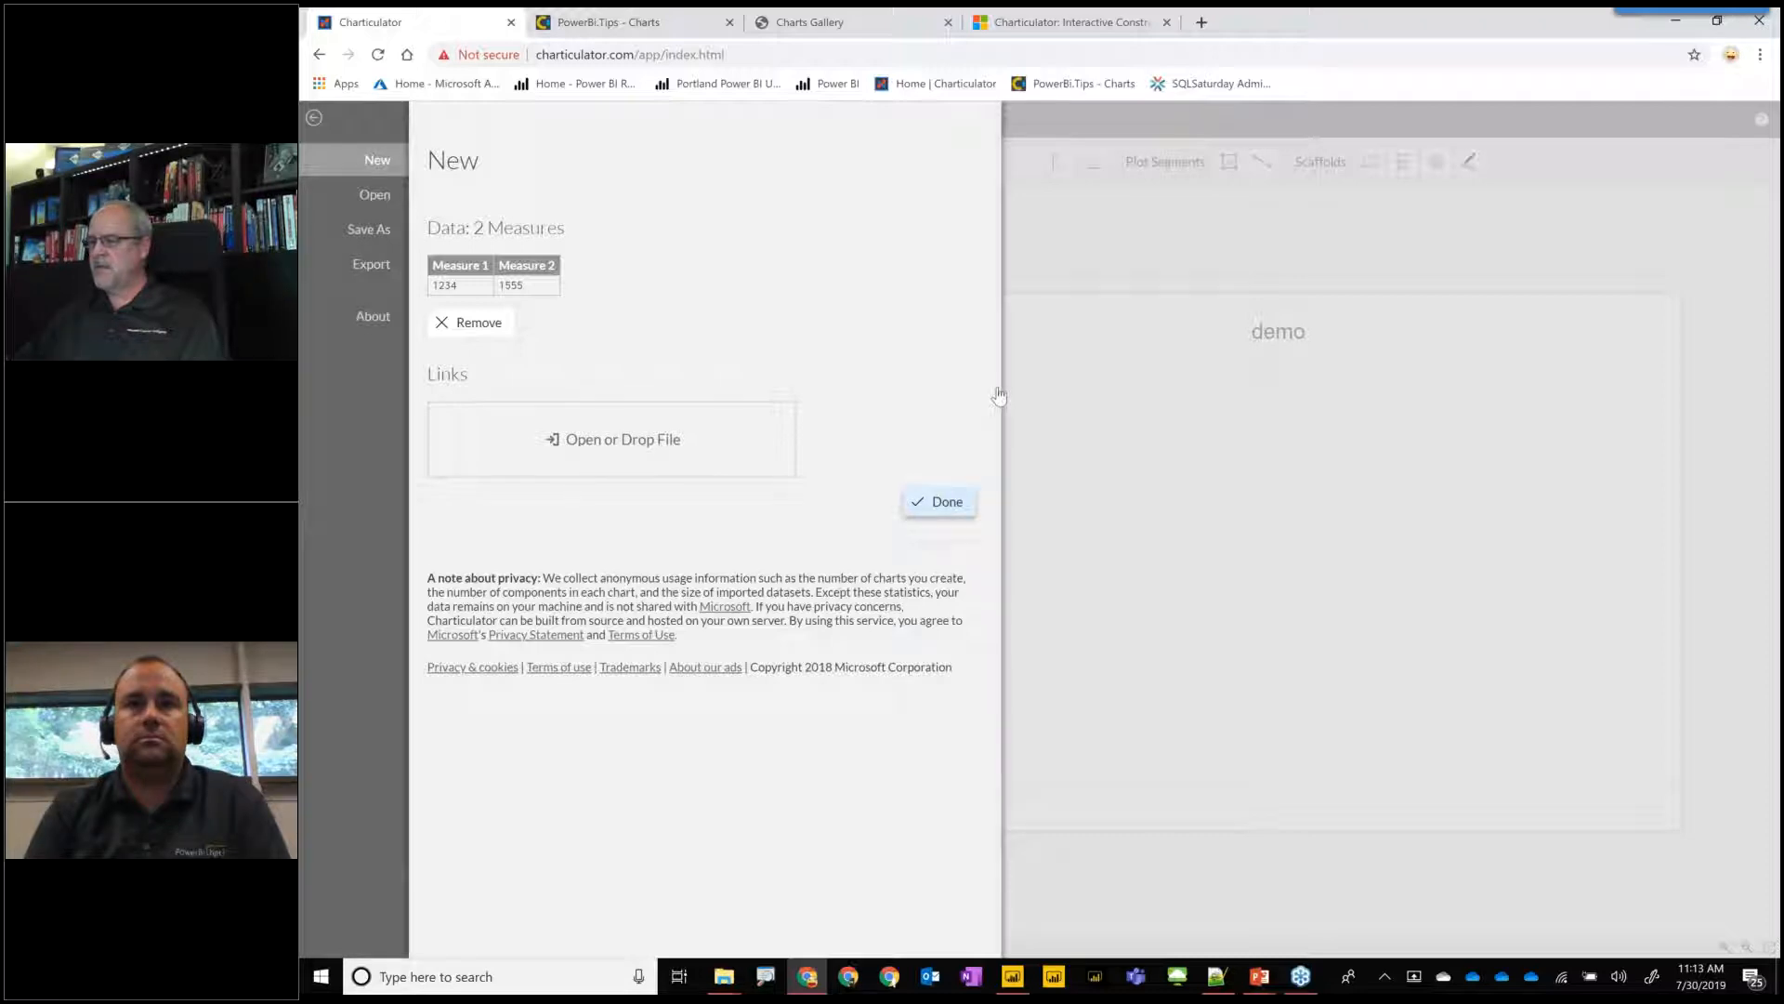
{"action": "left_click", "coordinate": [940, 502]}
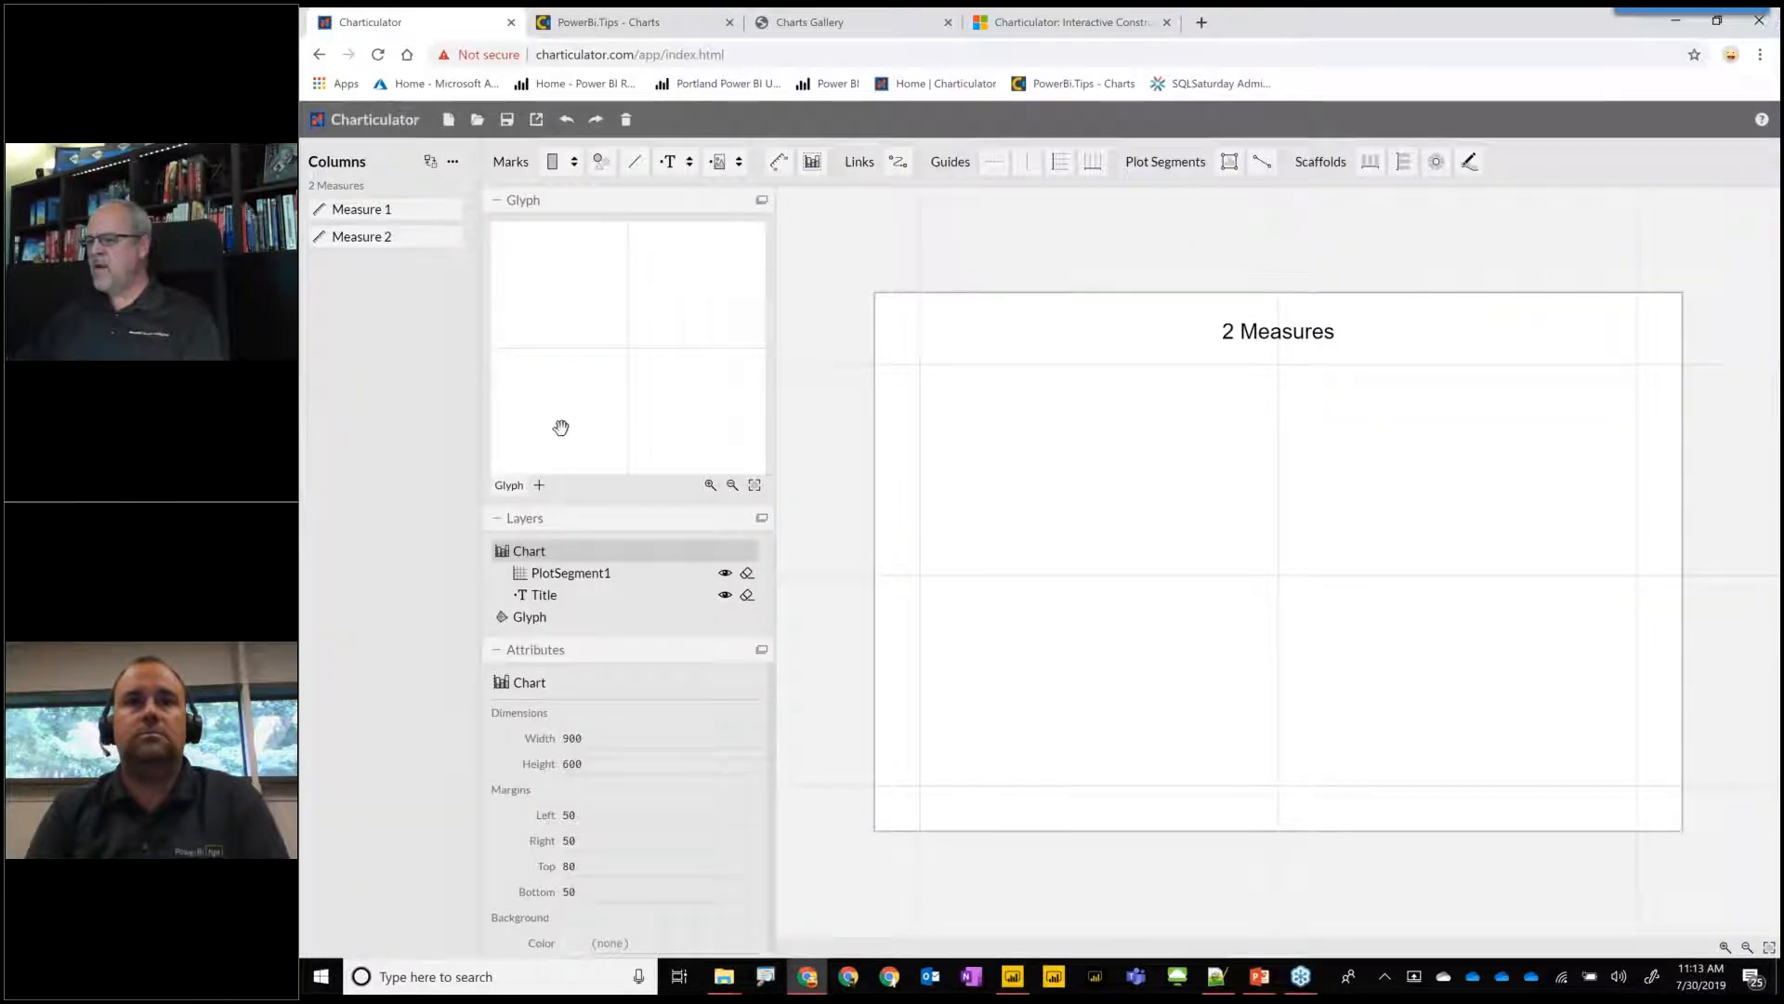
Add a Guide Y coordinator in the glyph, spanning its full height along the left edge.
{"action": "left_click", "coordinate": [754, 486]}
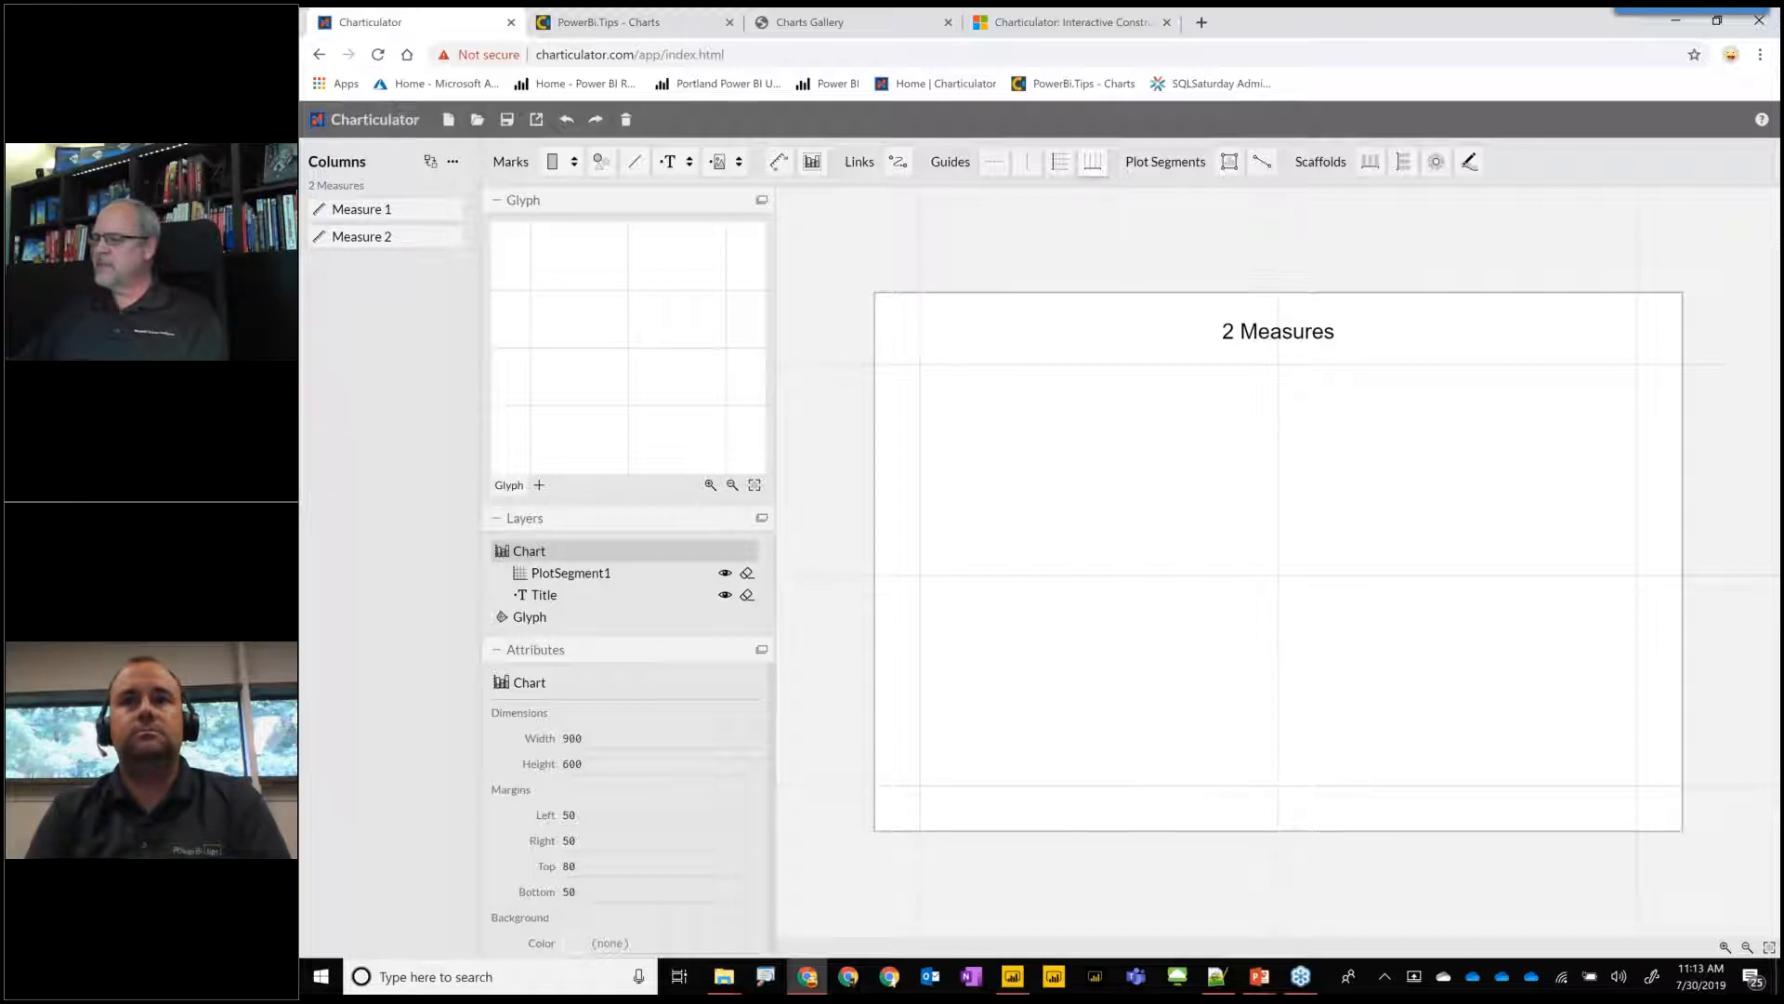
{"action": "left_click", "coordinate": [1059, 161]}
{"action": "key", "text": "Escape"}
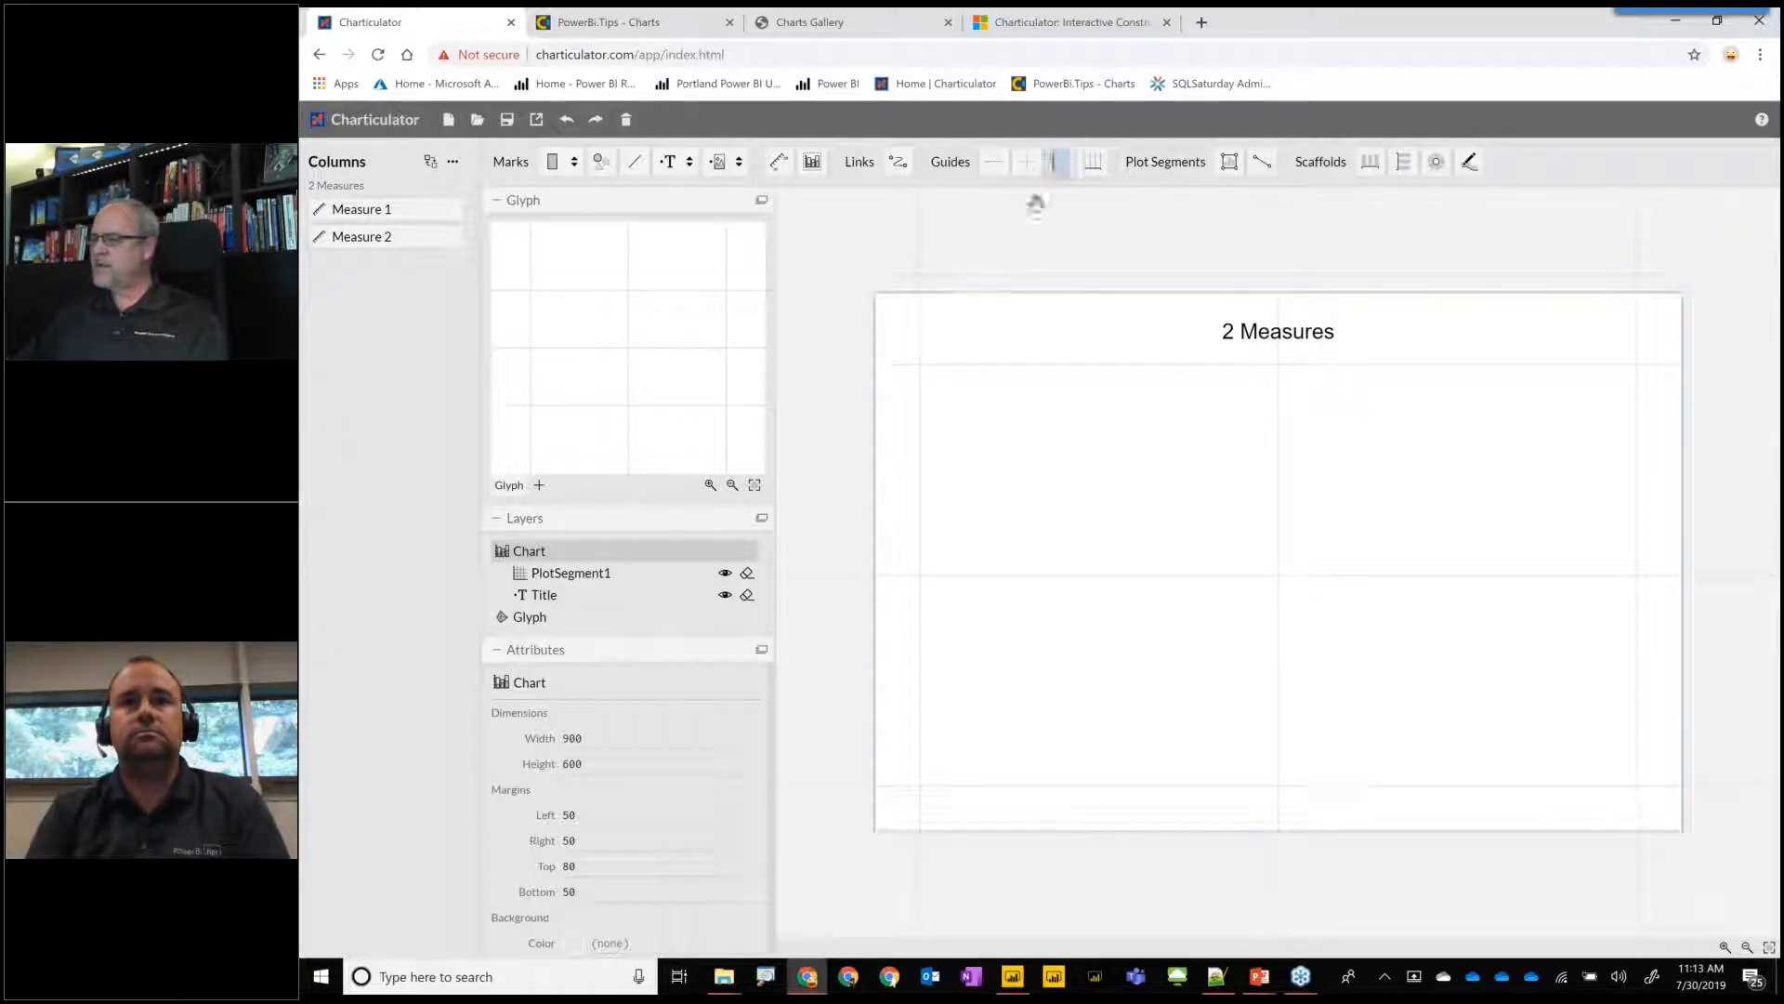
{"action": "left_click", "coordinate": [1059, 162]}
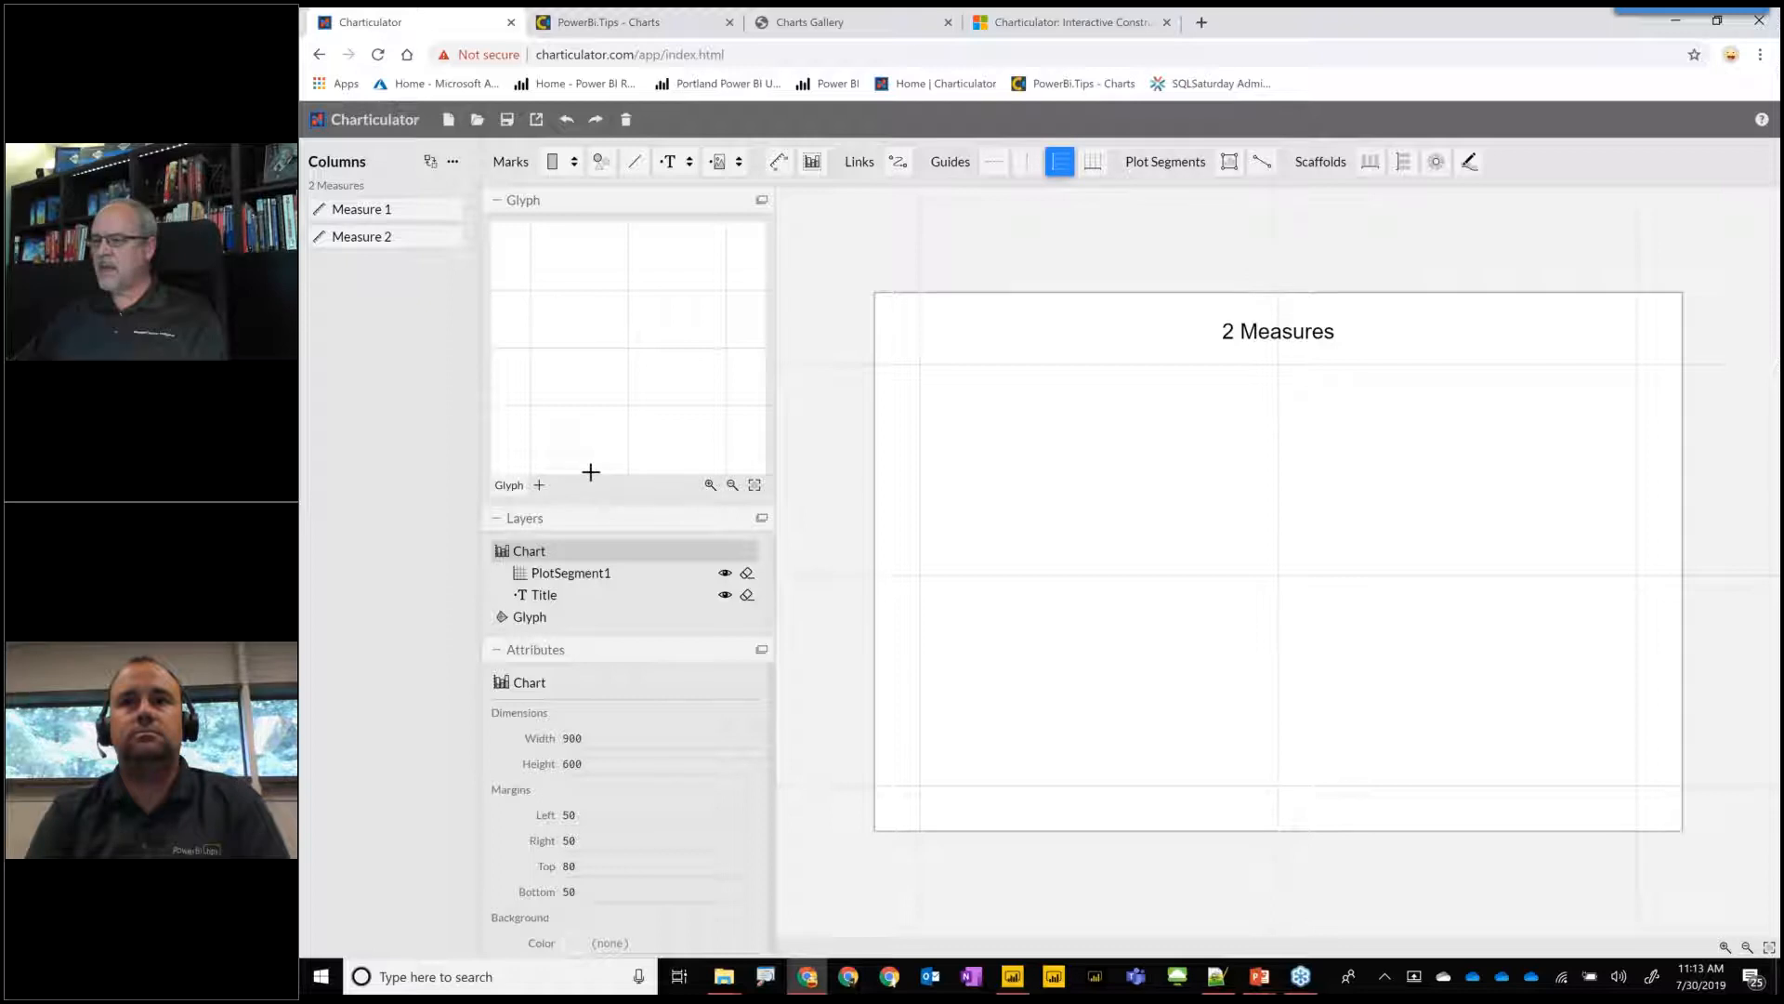
{"action": "left_click_drag", "start_coordinate": [530, 289], "coordinate": [618, 400]}
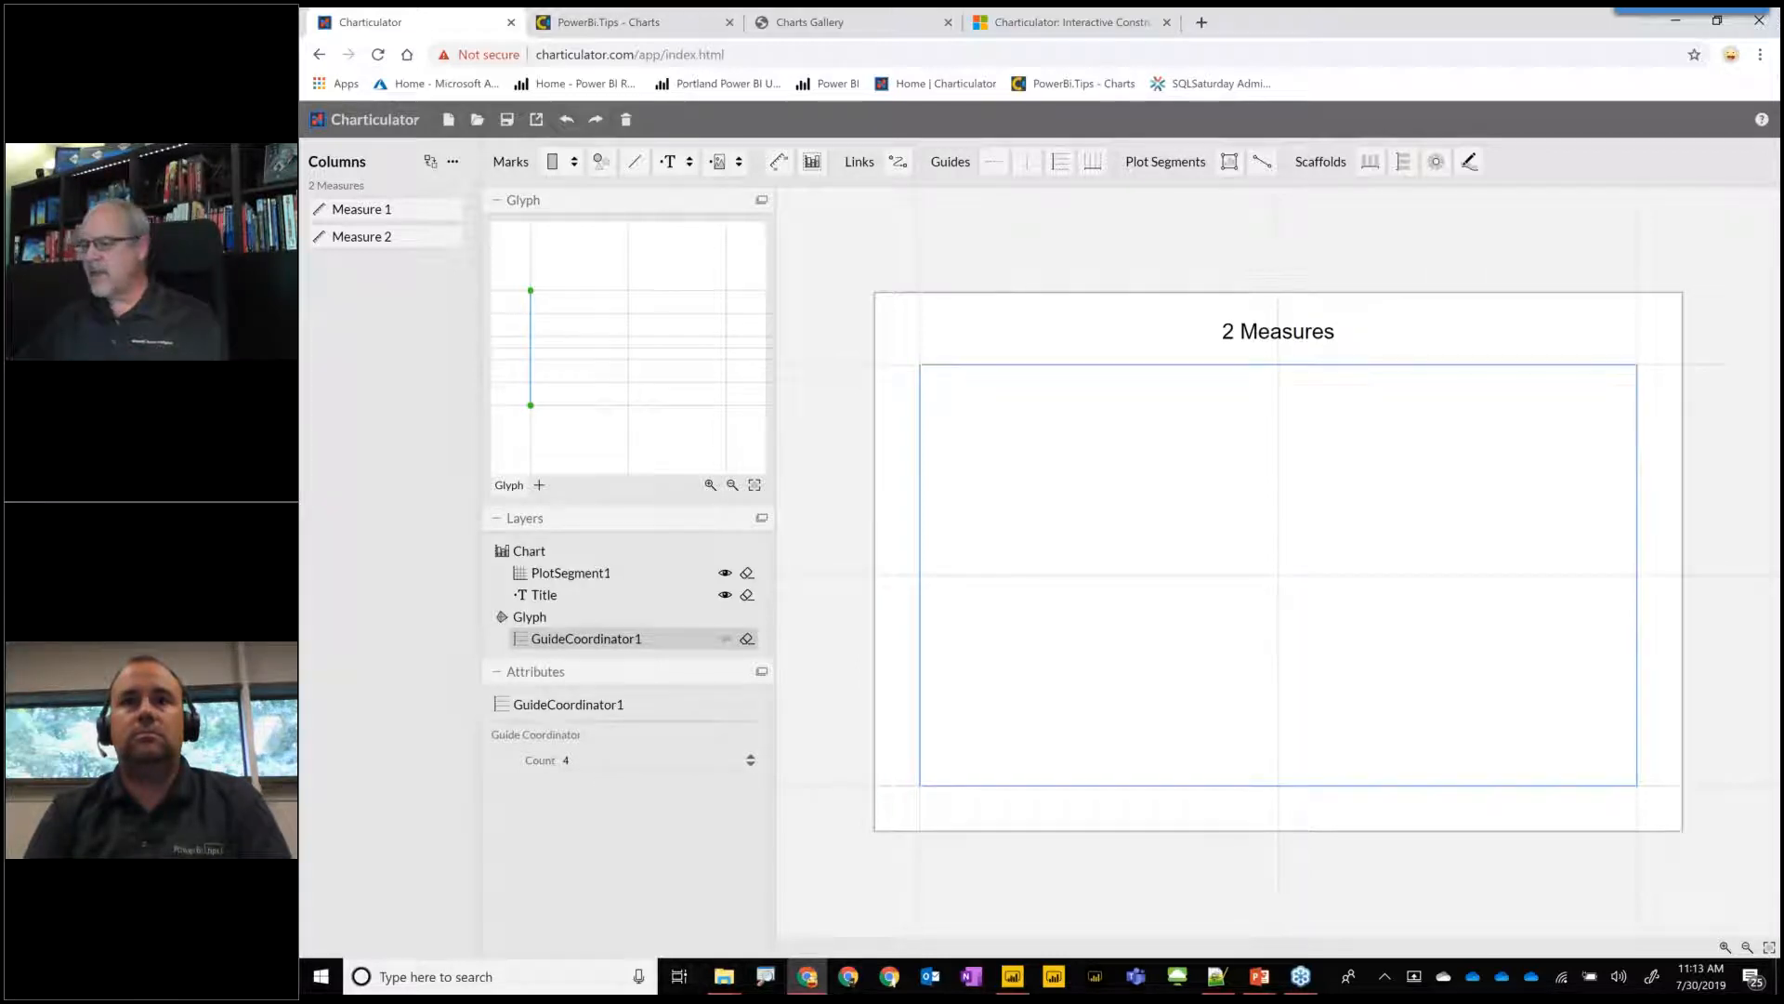
Draw a data axis along the glyph's bottom edge and bind both Measure 1 and Measure 2 to it.
{"action": "left_click", "coordinate": [780, 165]}
{"action": "left_click_drag", "start_coordinate": [531, 405], "coordinate": [726, 405]}
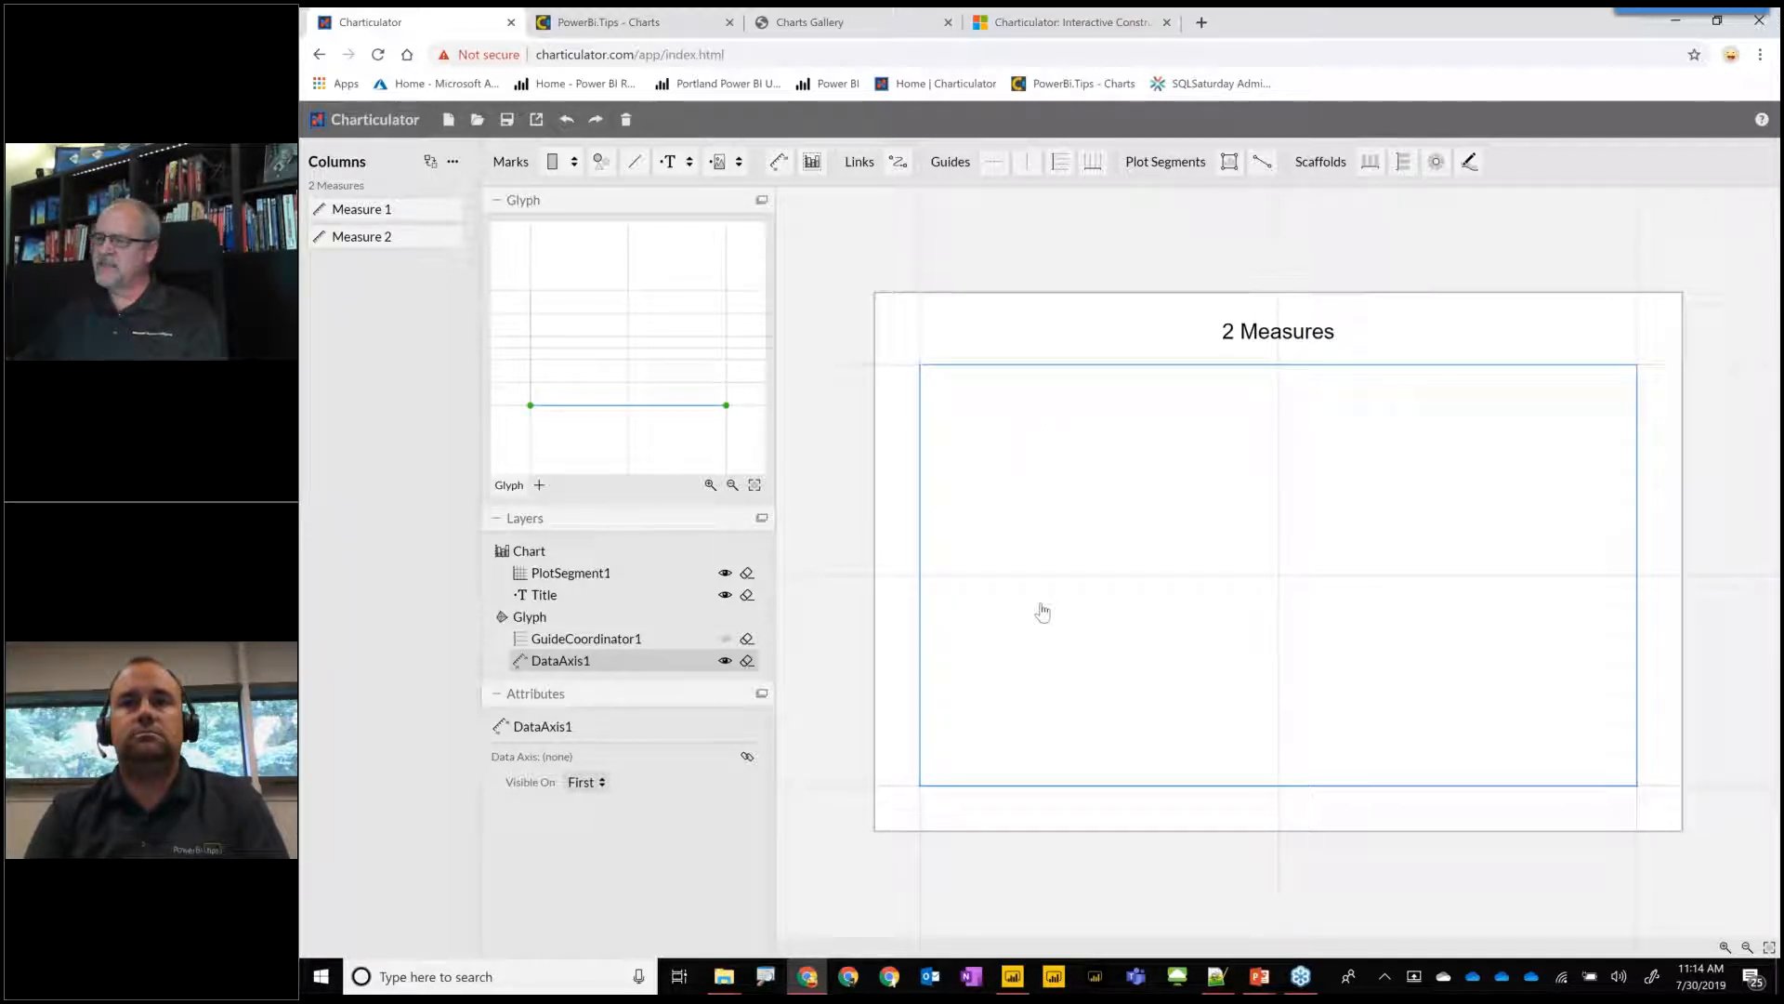
{"action": "left_click", "coordinate": [553, 162]}
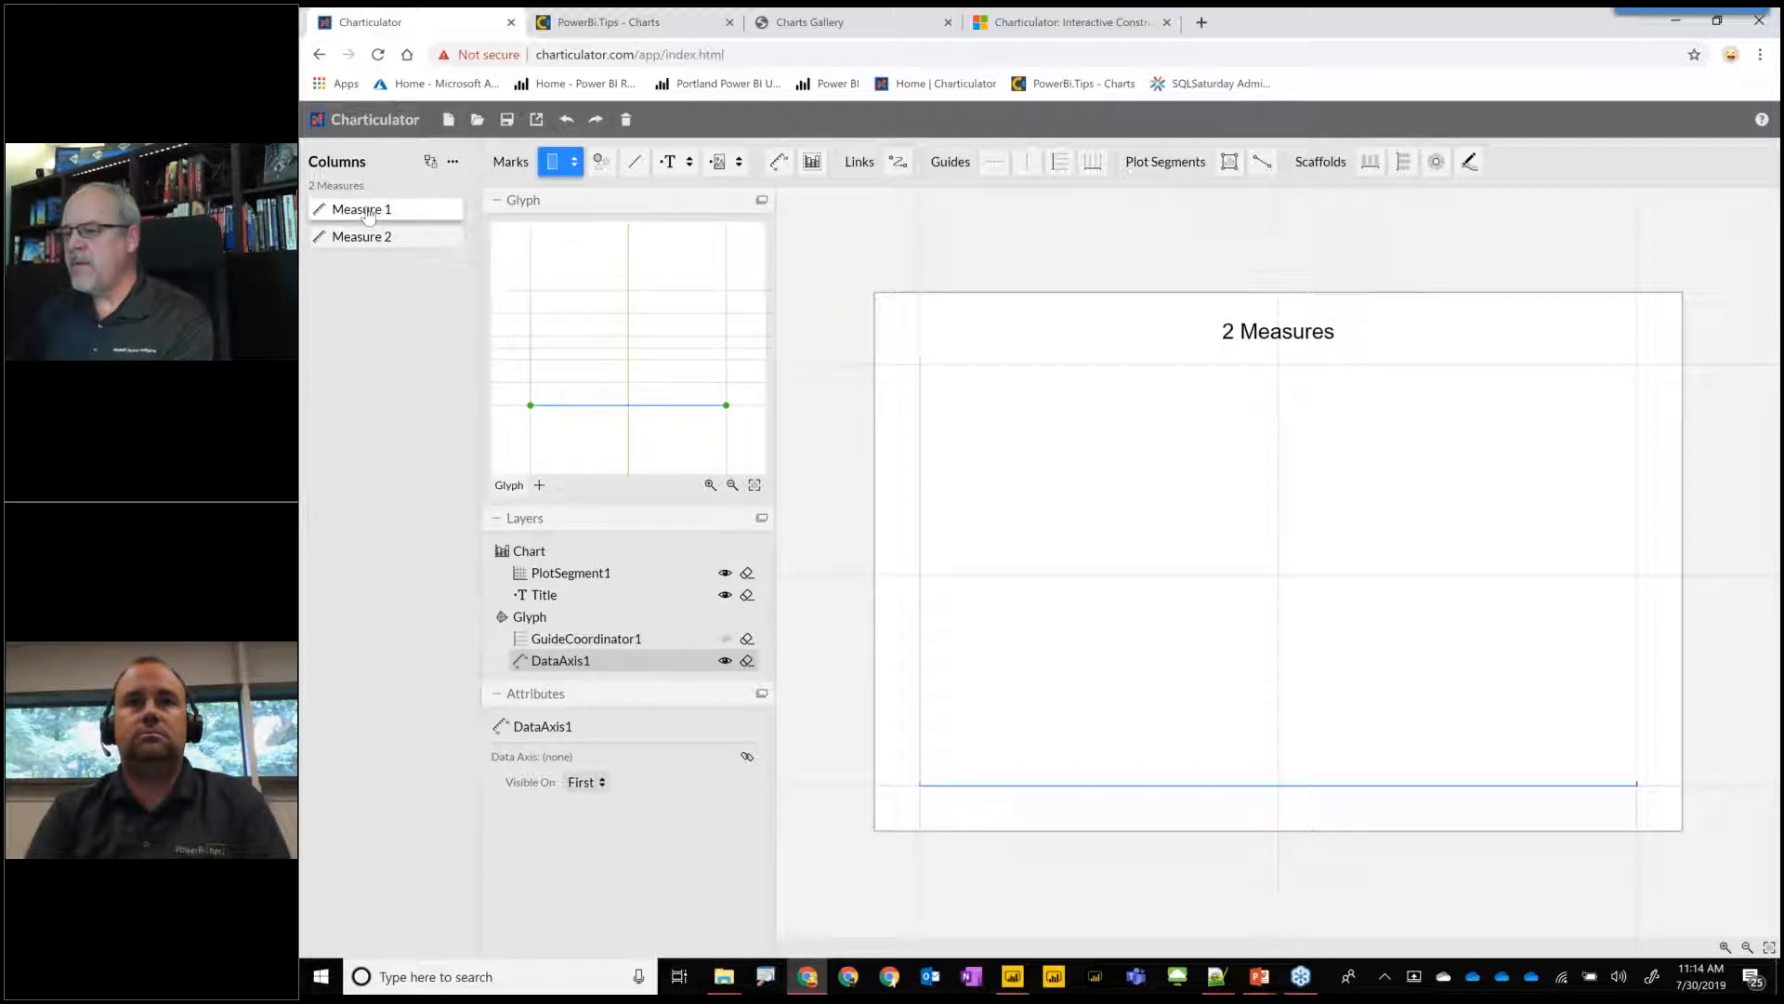
{"action": "left_click_drag", "start_coordinate": [423, 220], "coordinate": [603, 414]}
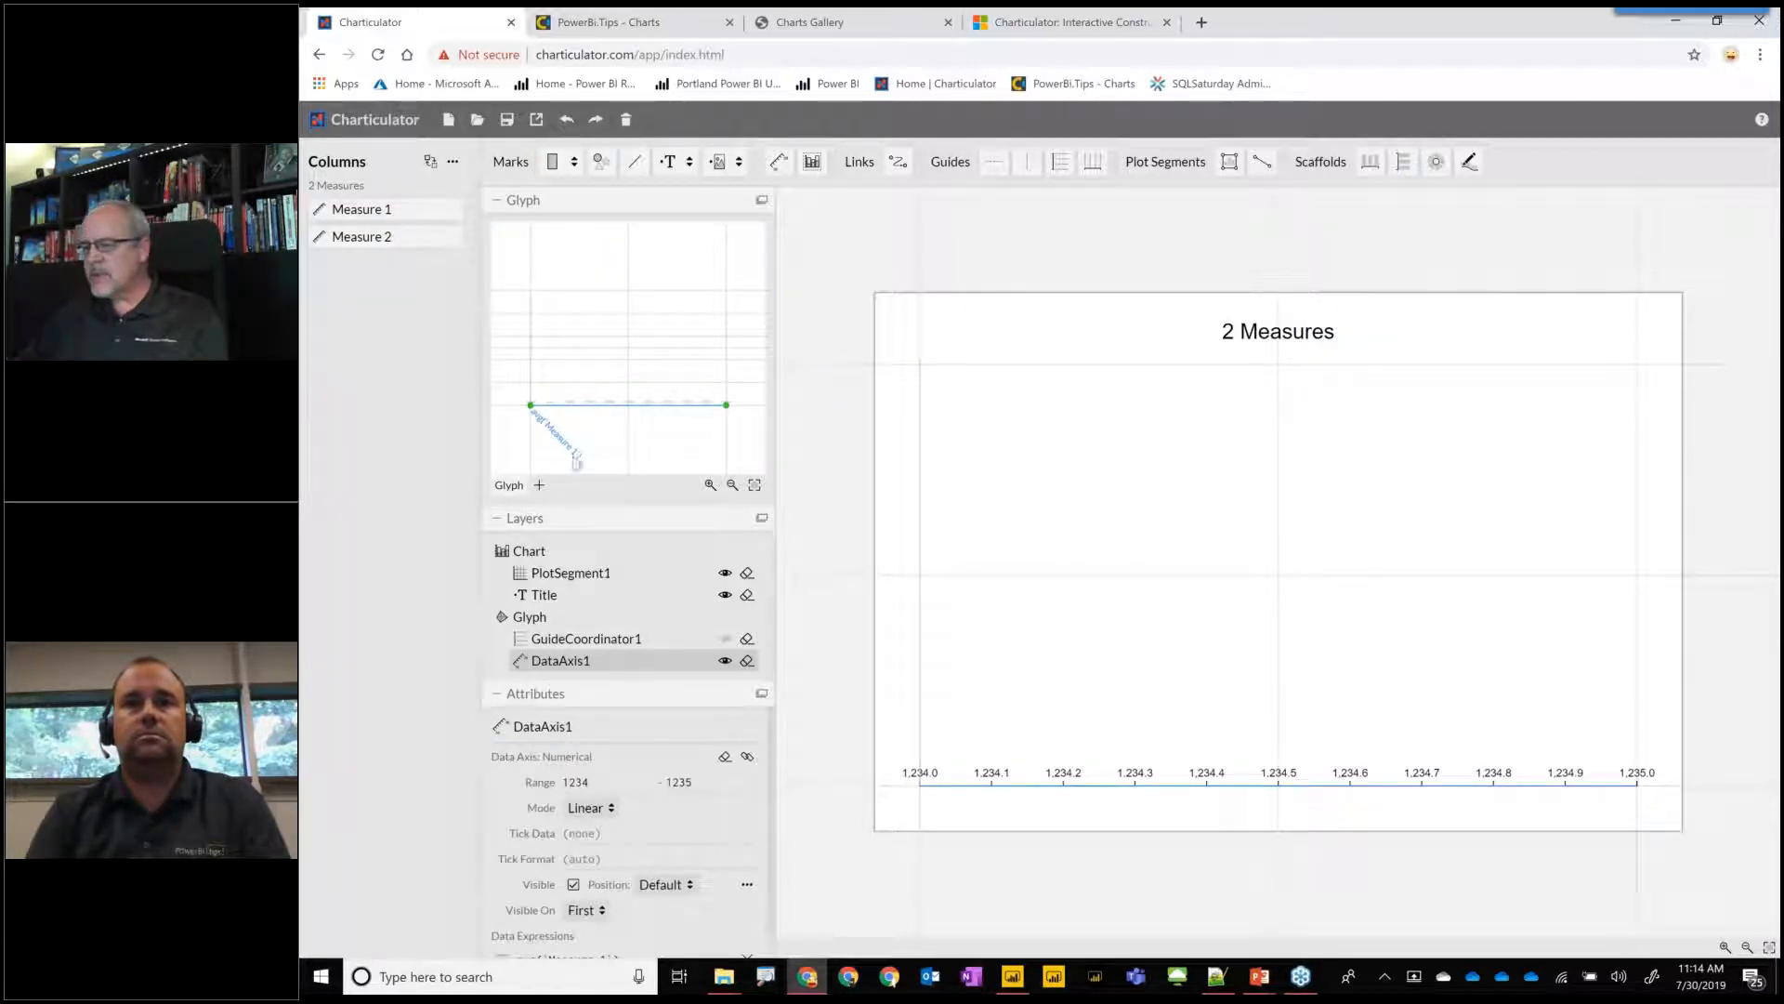
{"action": "left_click_drag", "start_coordinate": [386, 237], "coordinate": [654, 405]}
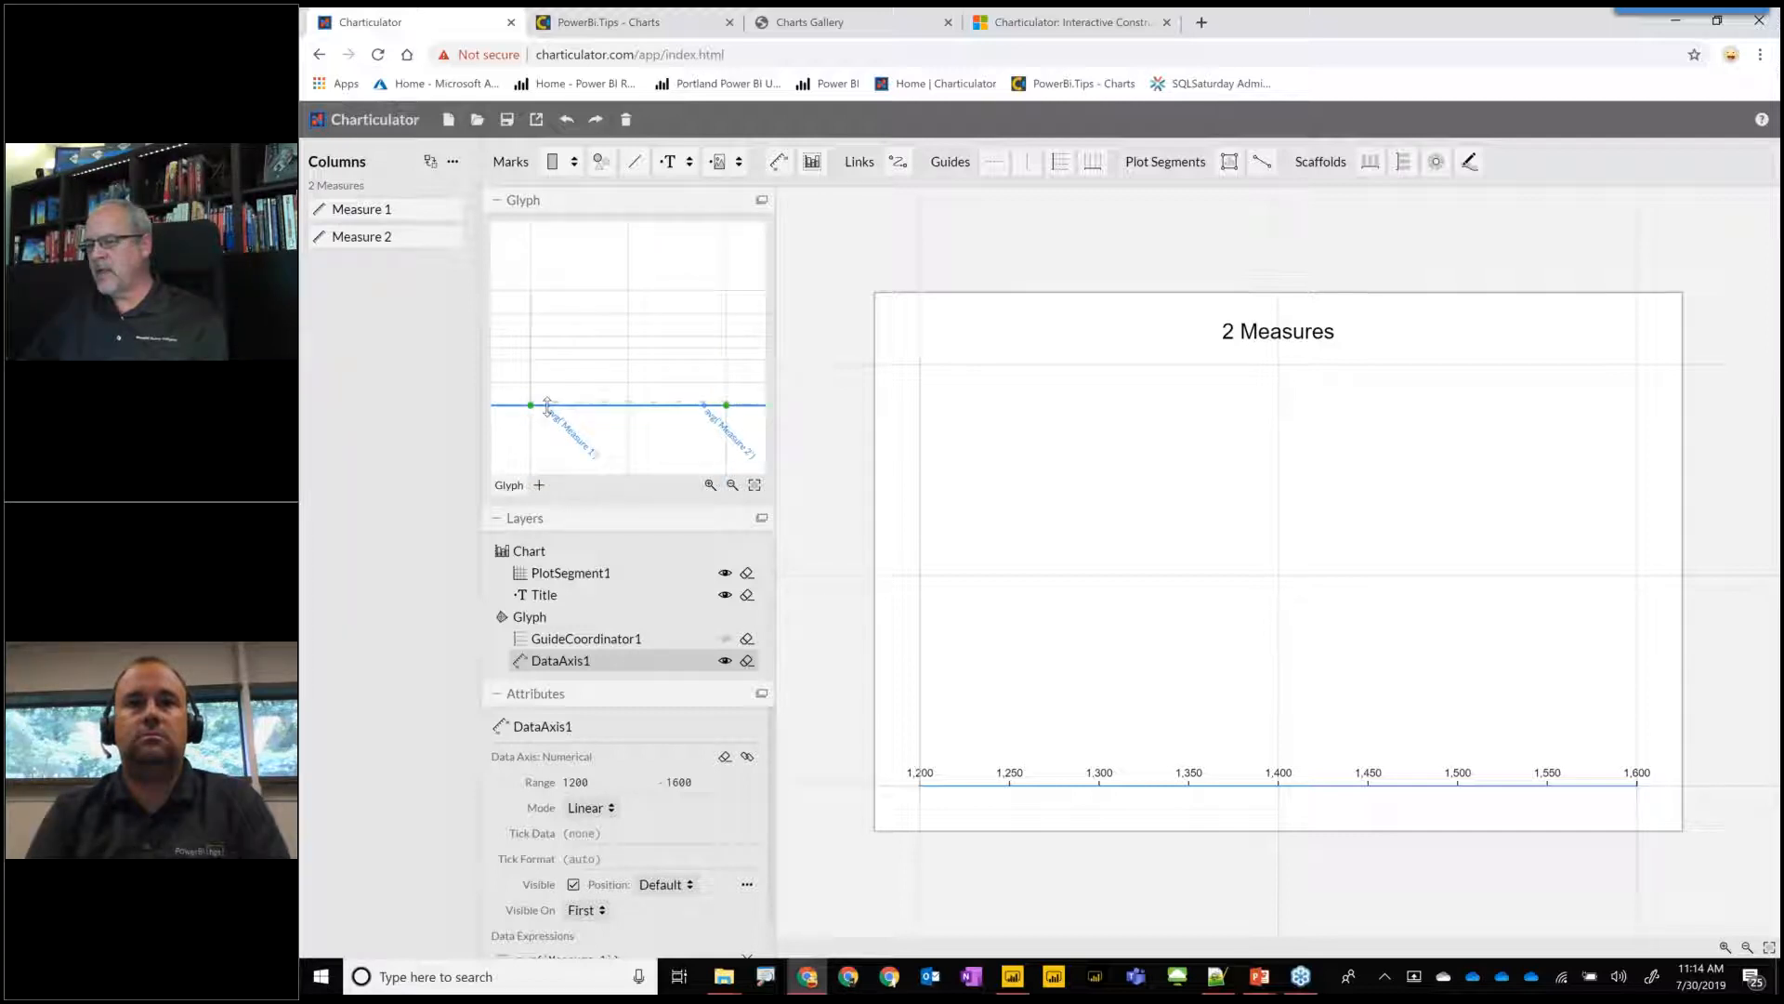
Draw two rectangles from the glyph's left edge, the upper one reaching the Measure 1 point and the lower one the Measure 2 point.
{"action": "left_click", "coordinate": [553, 162]}
{"action": "left_click_drag", "start_coordinate": [539, 294], "coordinate": [547, 338]}
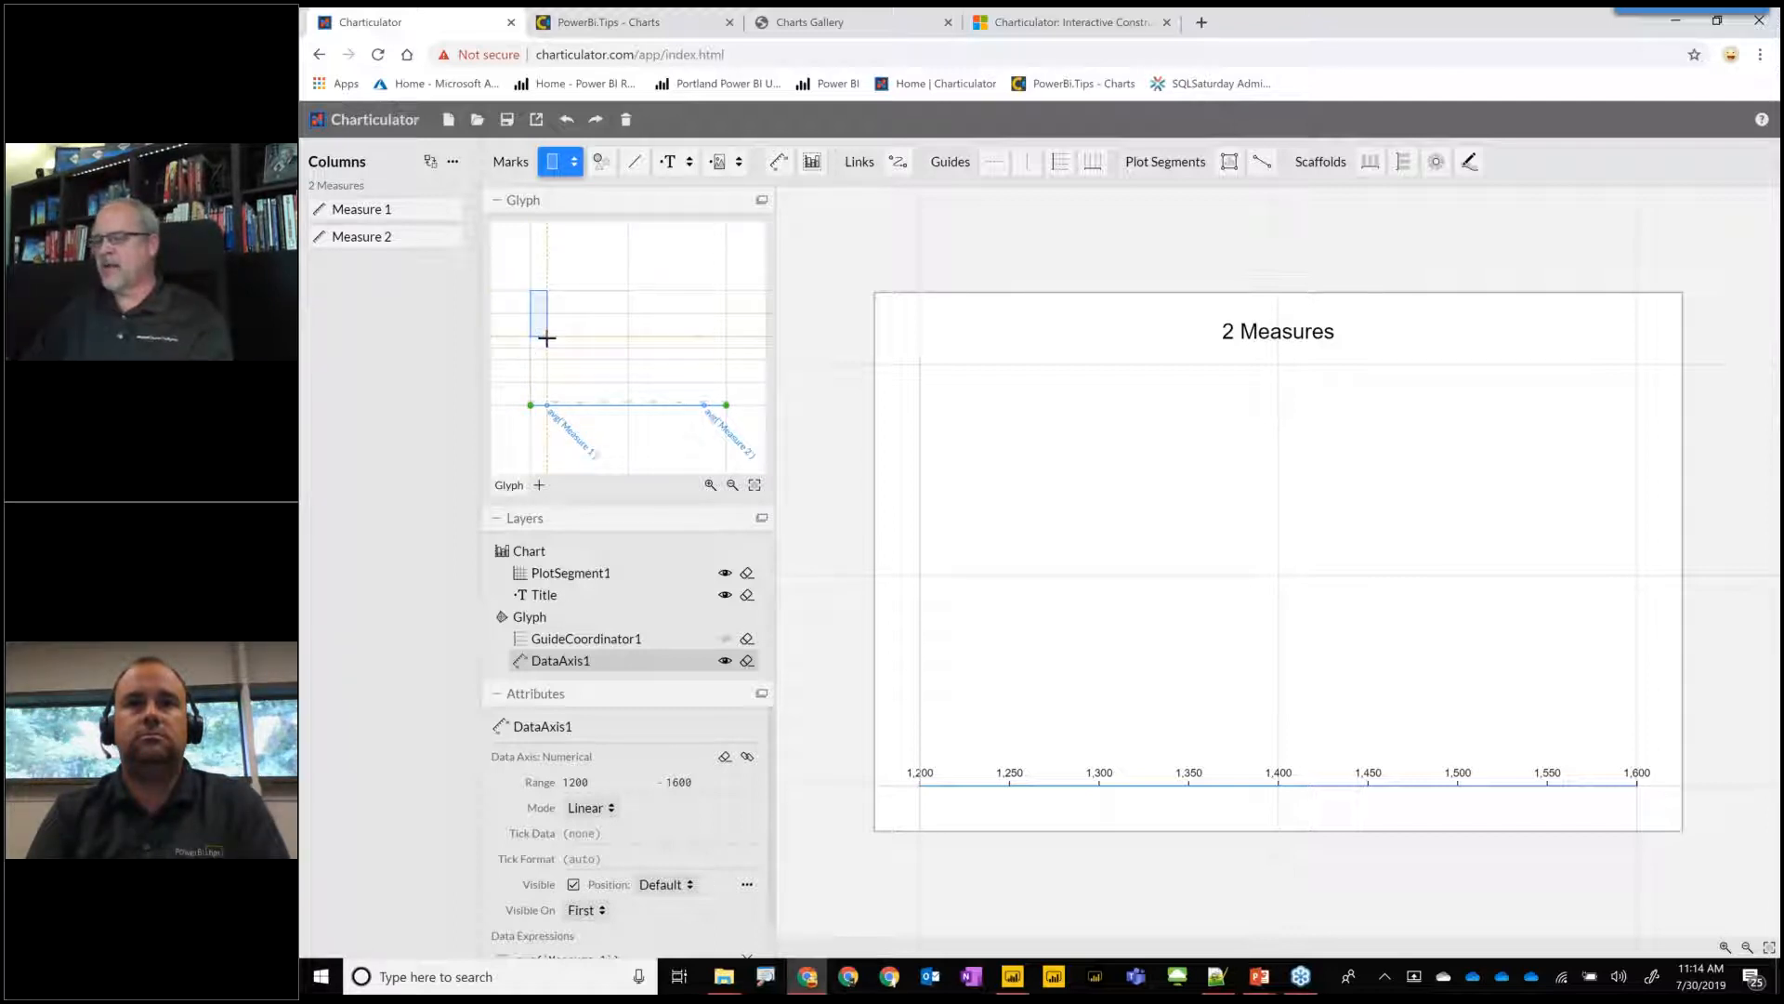
{"action": "left_click_drag", "start_coordinate": [546, 338], "coordinate": [547, 336]}
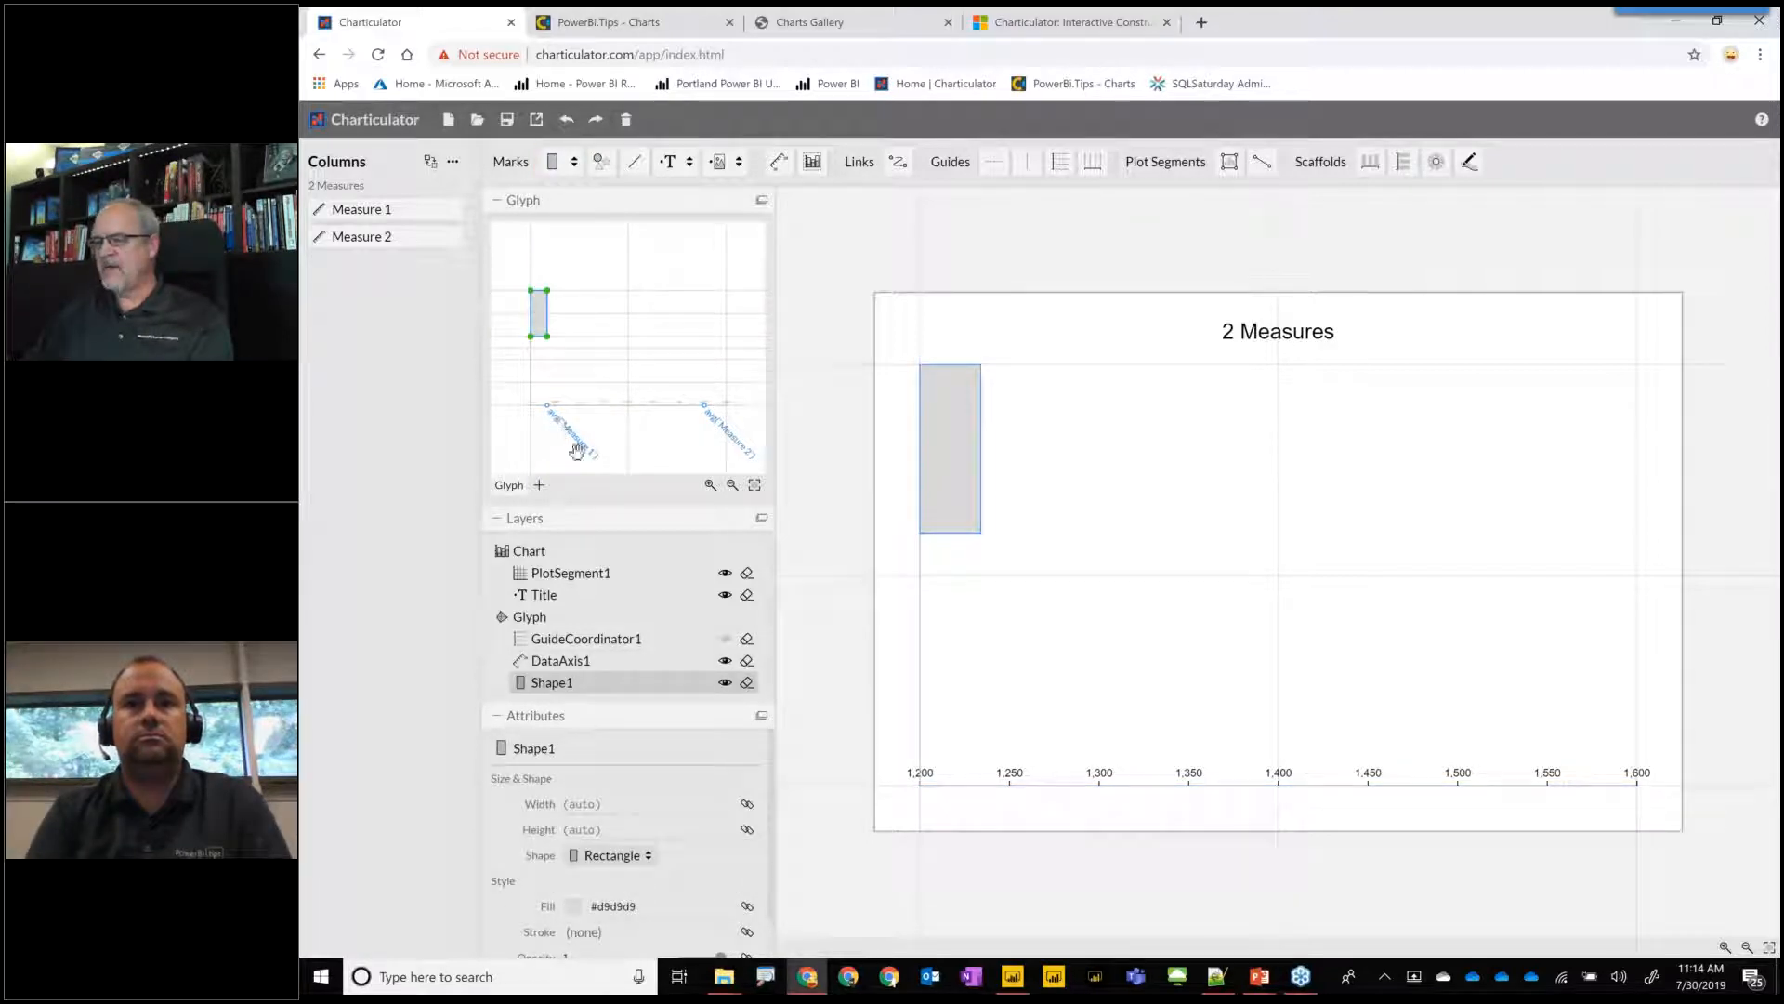
{"action": "left_click", "coordinate": [554, 164]}
{"action": "left_click_drag", "start_coordinate": [561, 366], "coordinate": [704, 405]}
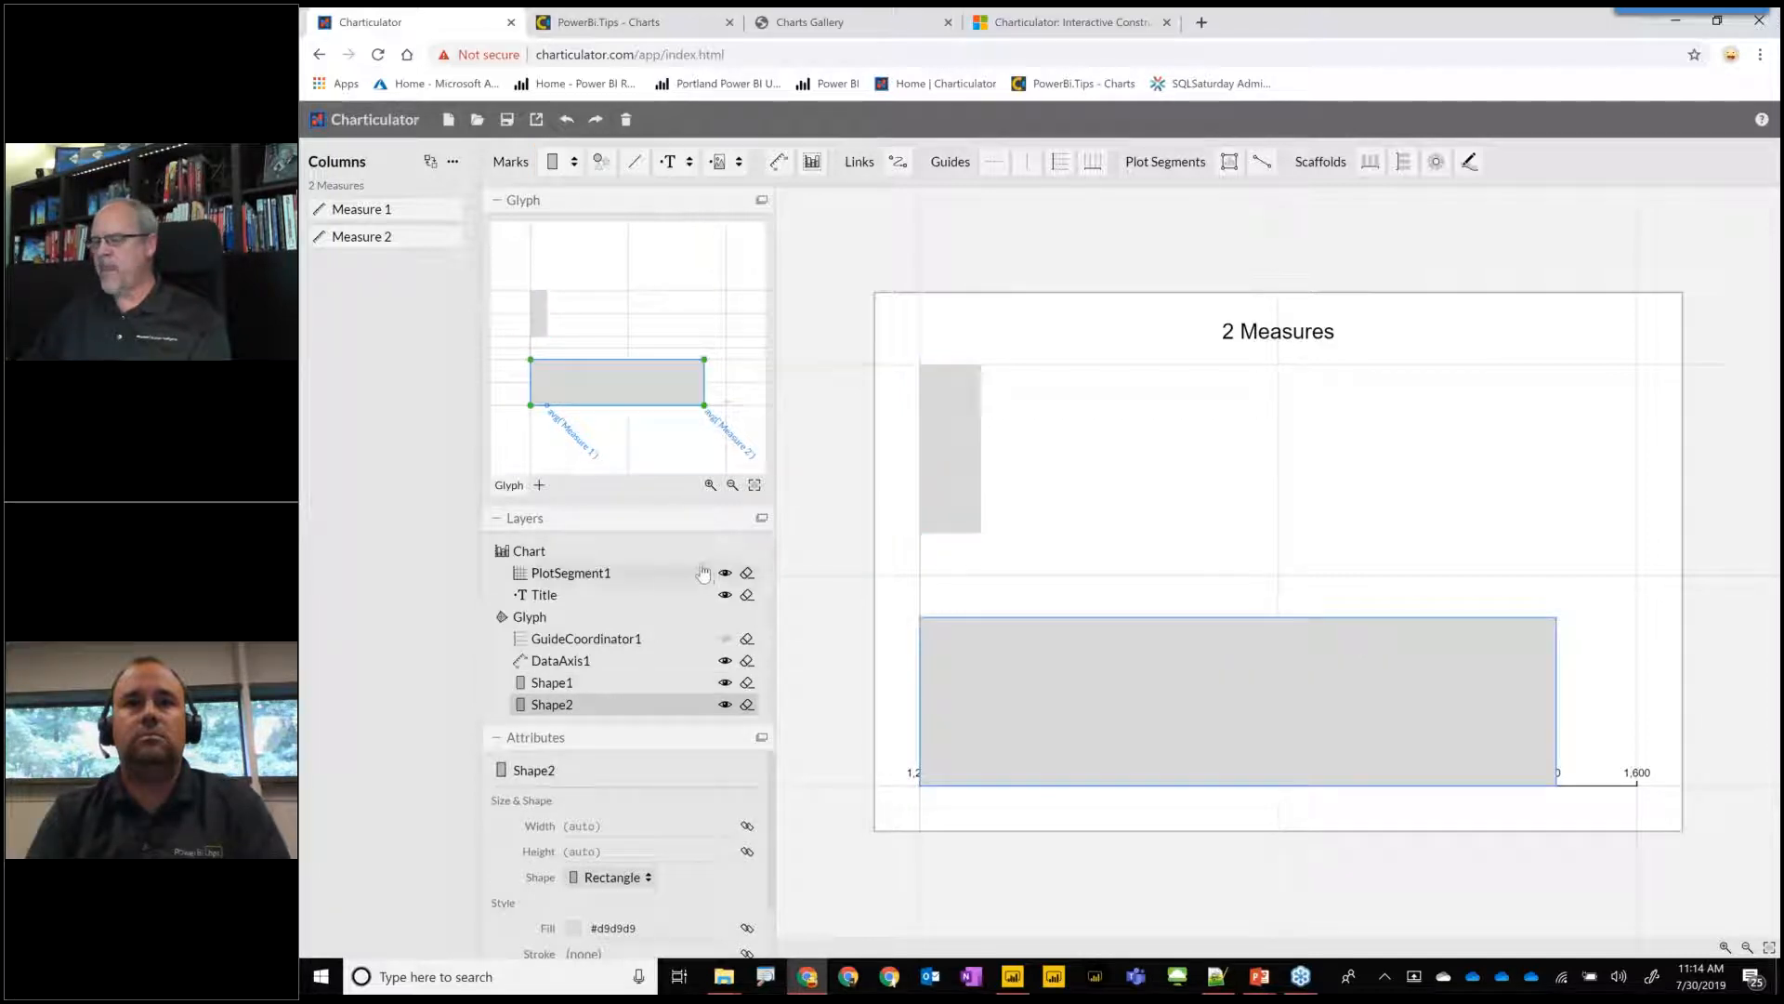
Detach the glyph editor into a floating window over the chart, fit its content and enlarge the window.
{"action": "left_click", "coordinate": [761, 200]}
{"action": "left_click_drag", "start_coordinate": [566, 205], "coordinate": [1029, 185]}
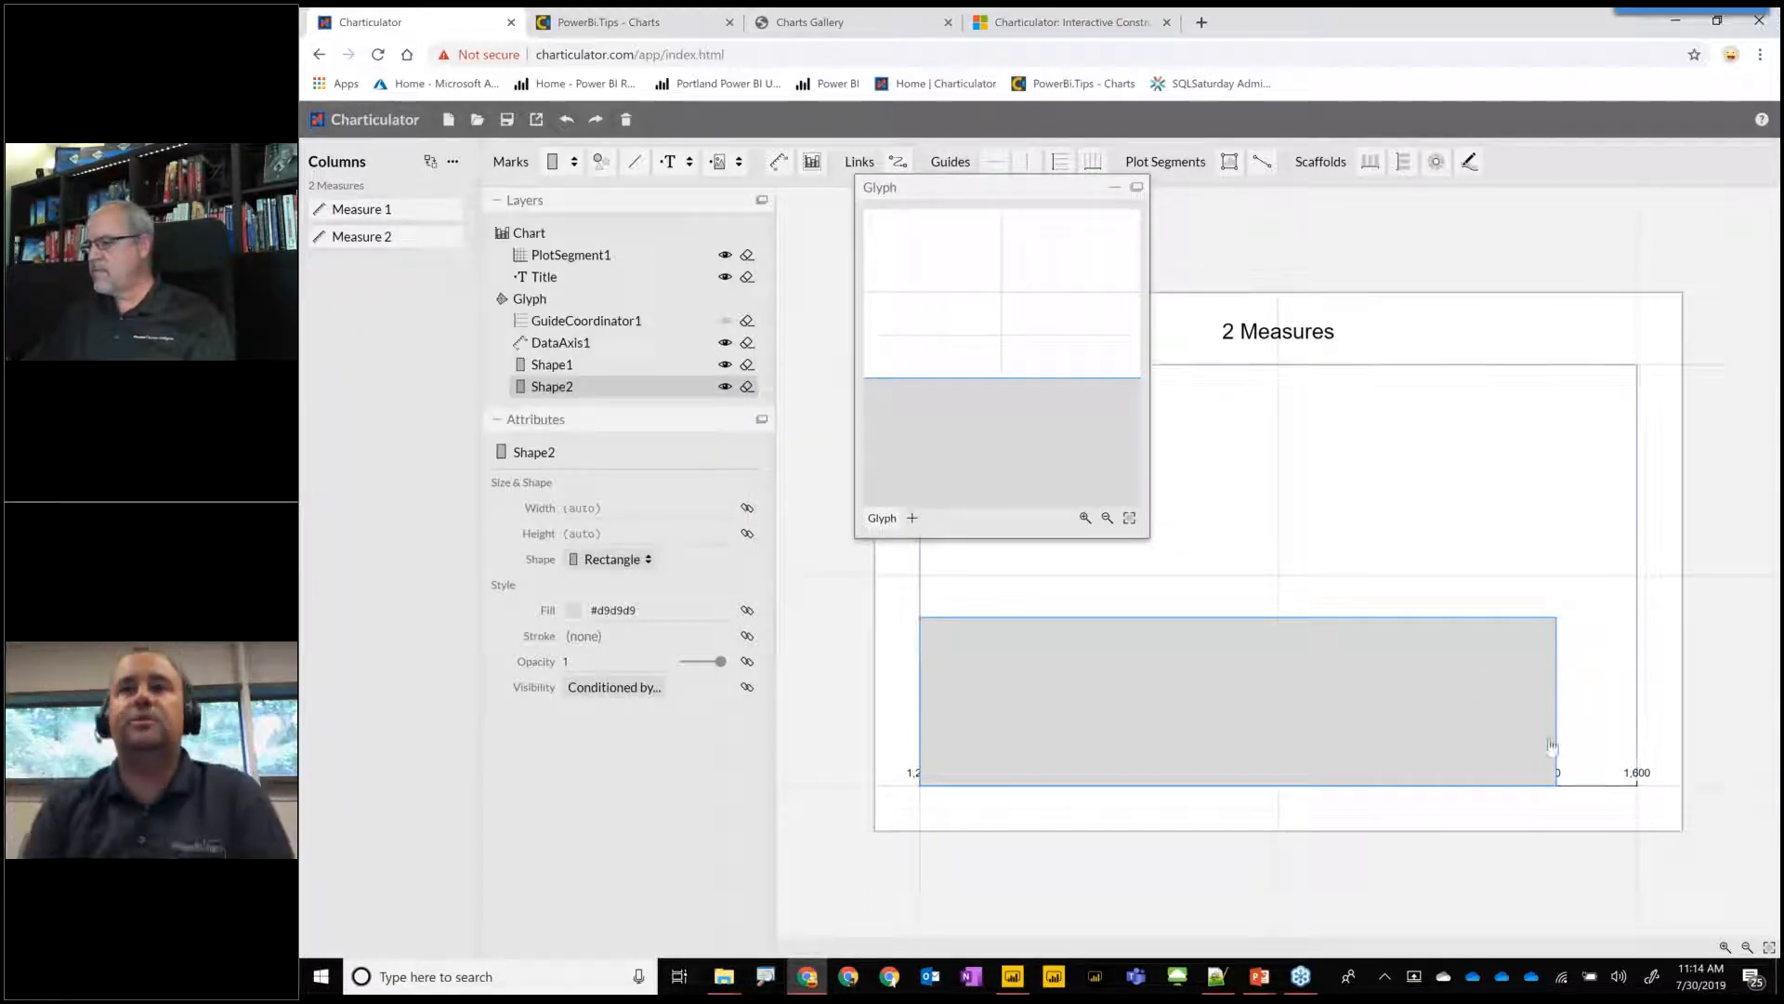
{"action": "left_click", "coordinate": [1130, 518]}
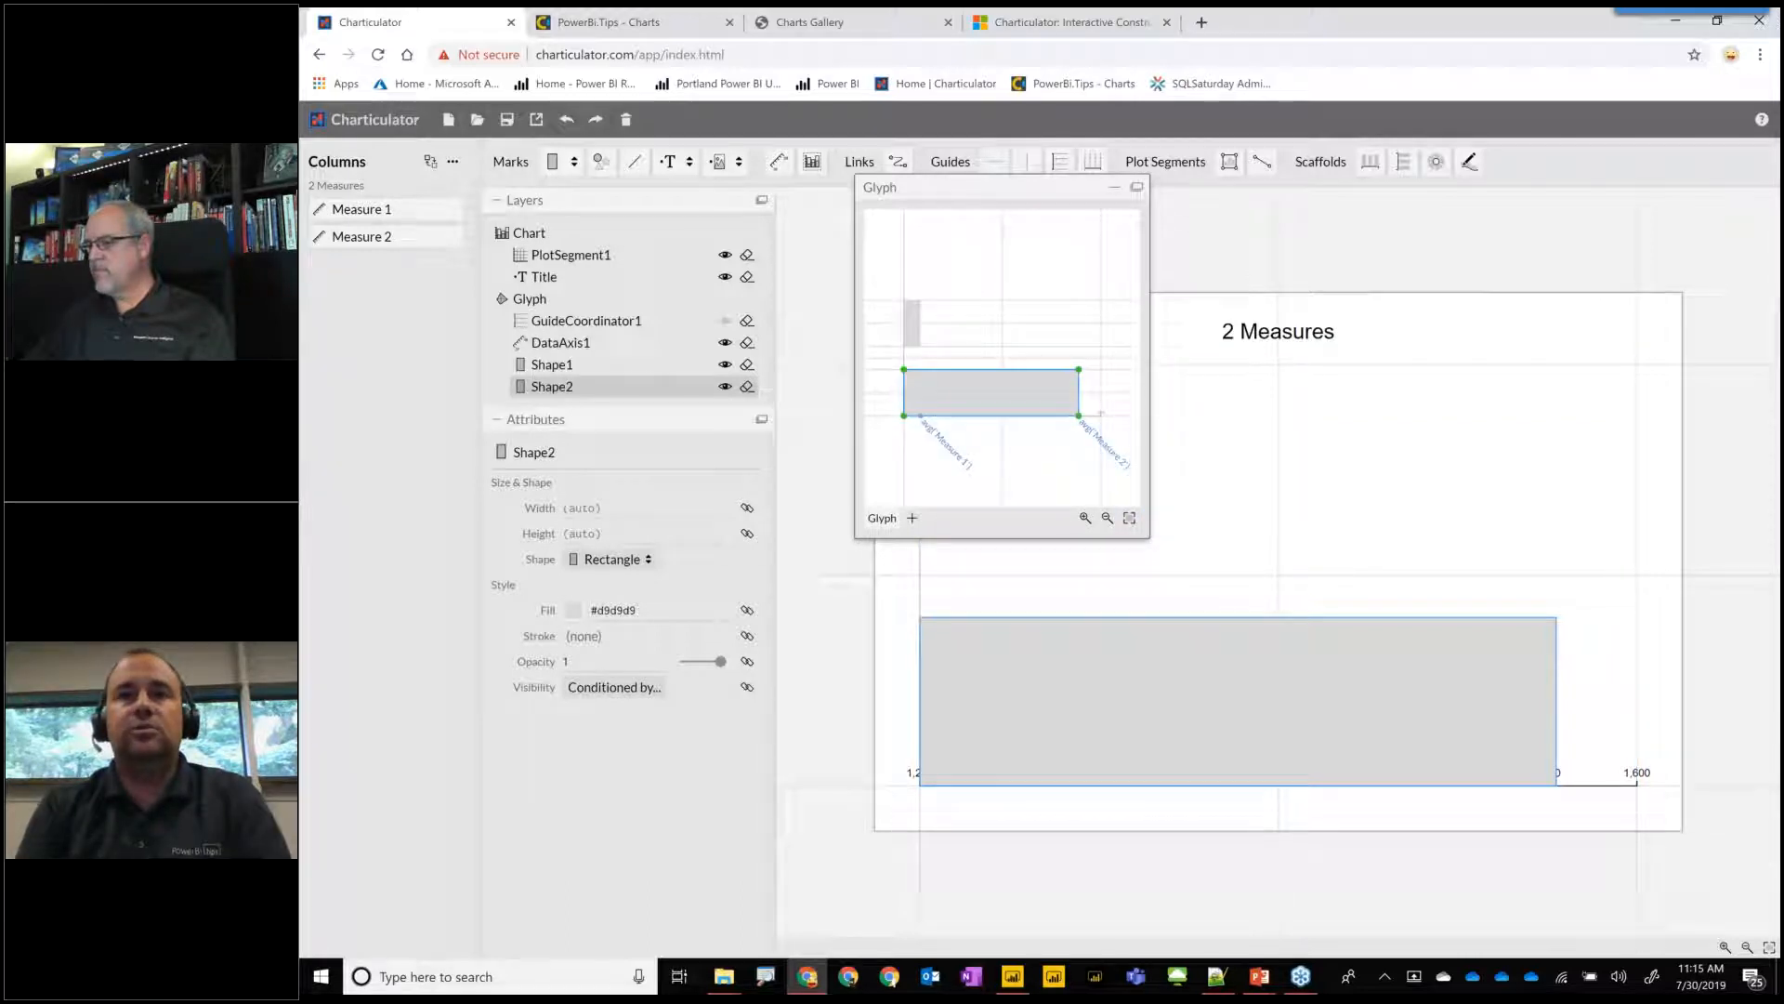
{"action": "left_click", "coordinate": [1137, 187]}
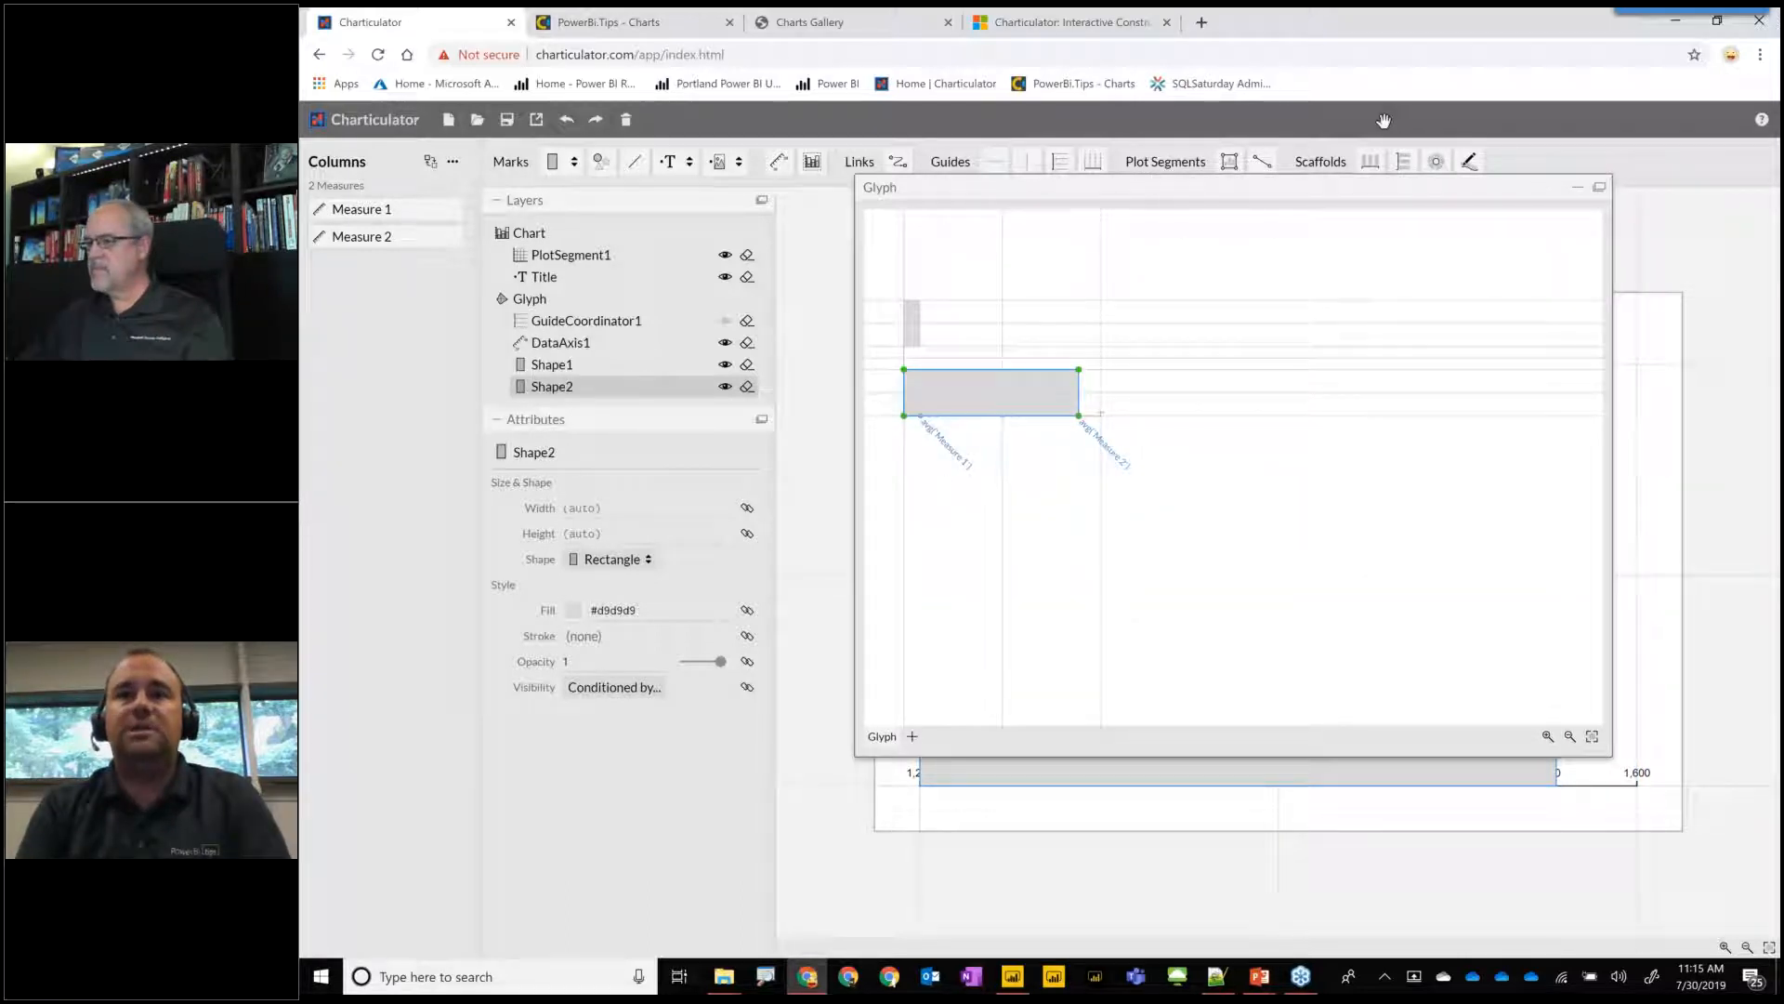
Set the fill of the upper Measure 1 rectangle to blue #2171b5.
{"action": "left_click", "coordinate": [914, 327]}
{"action": "left_click", "coordinate": [576, 610]}
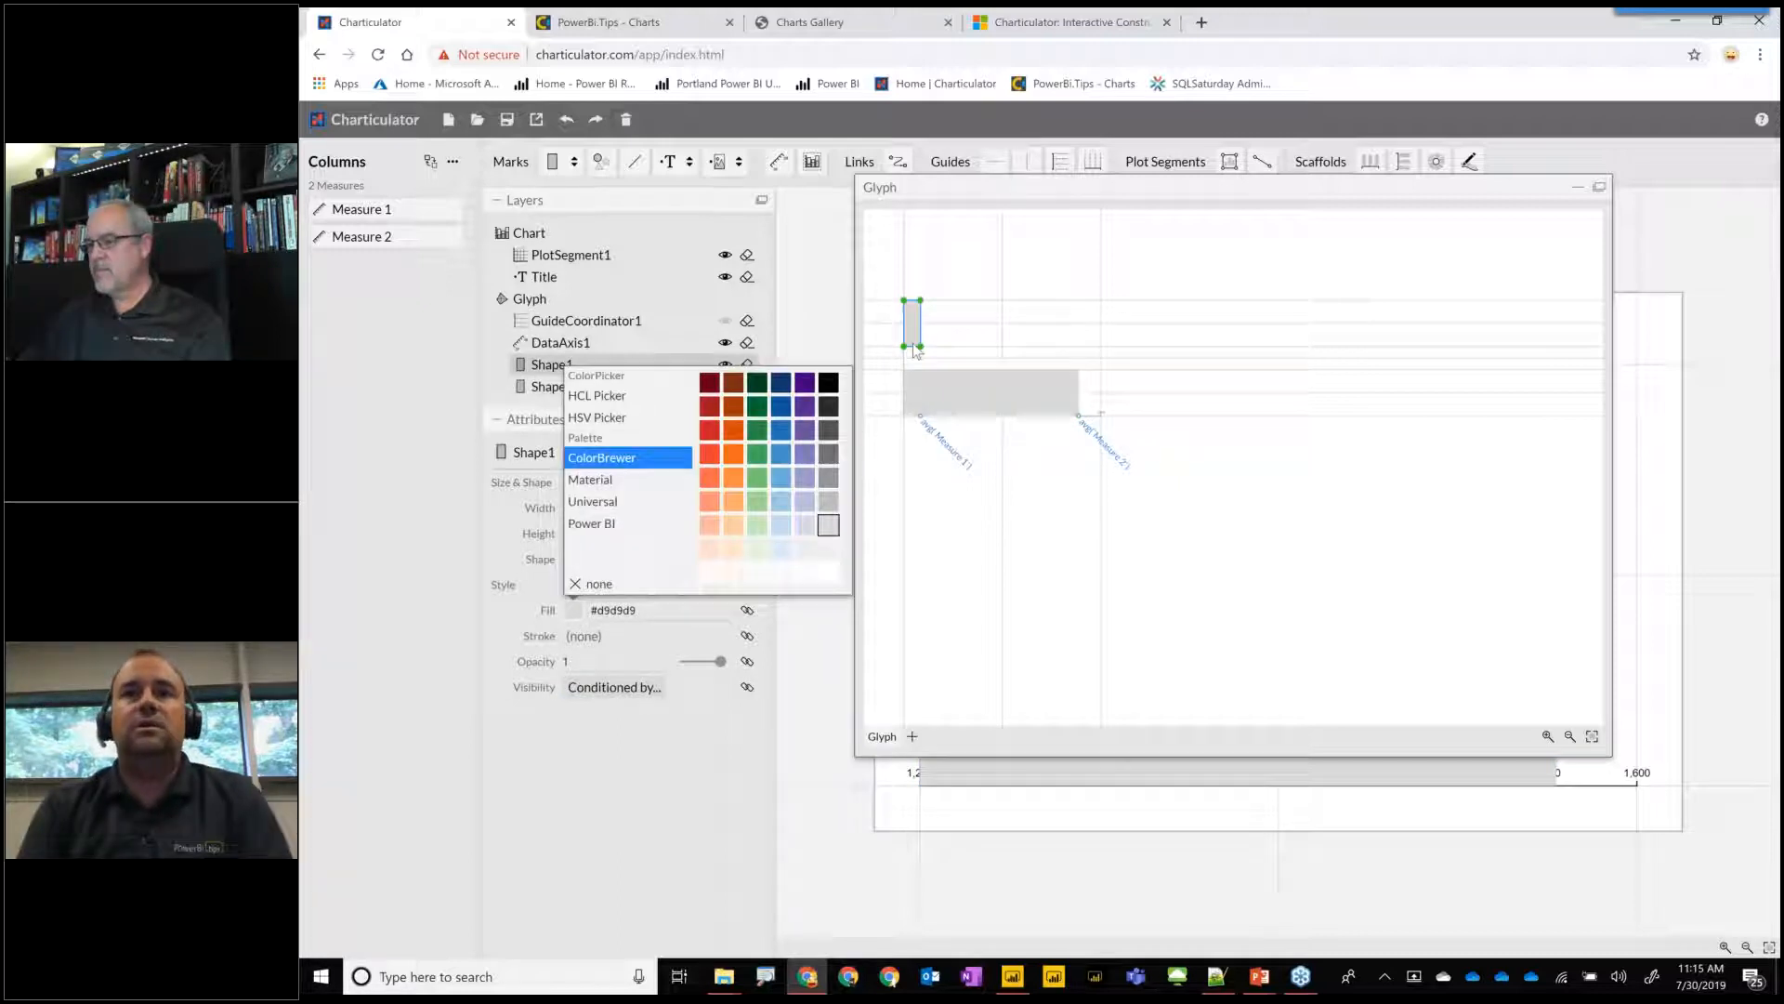
{"action": "left_click", "coordinate": [781, 430]}
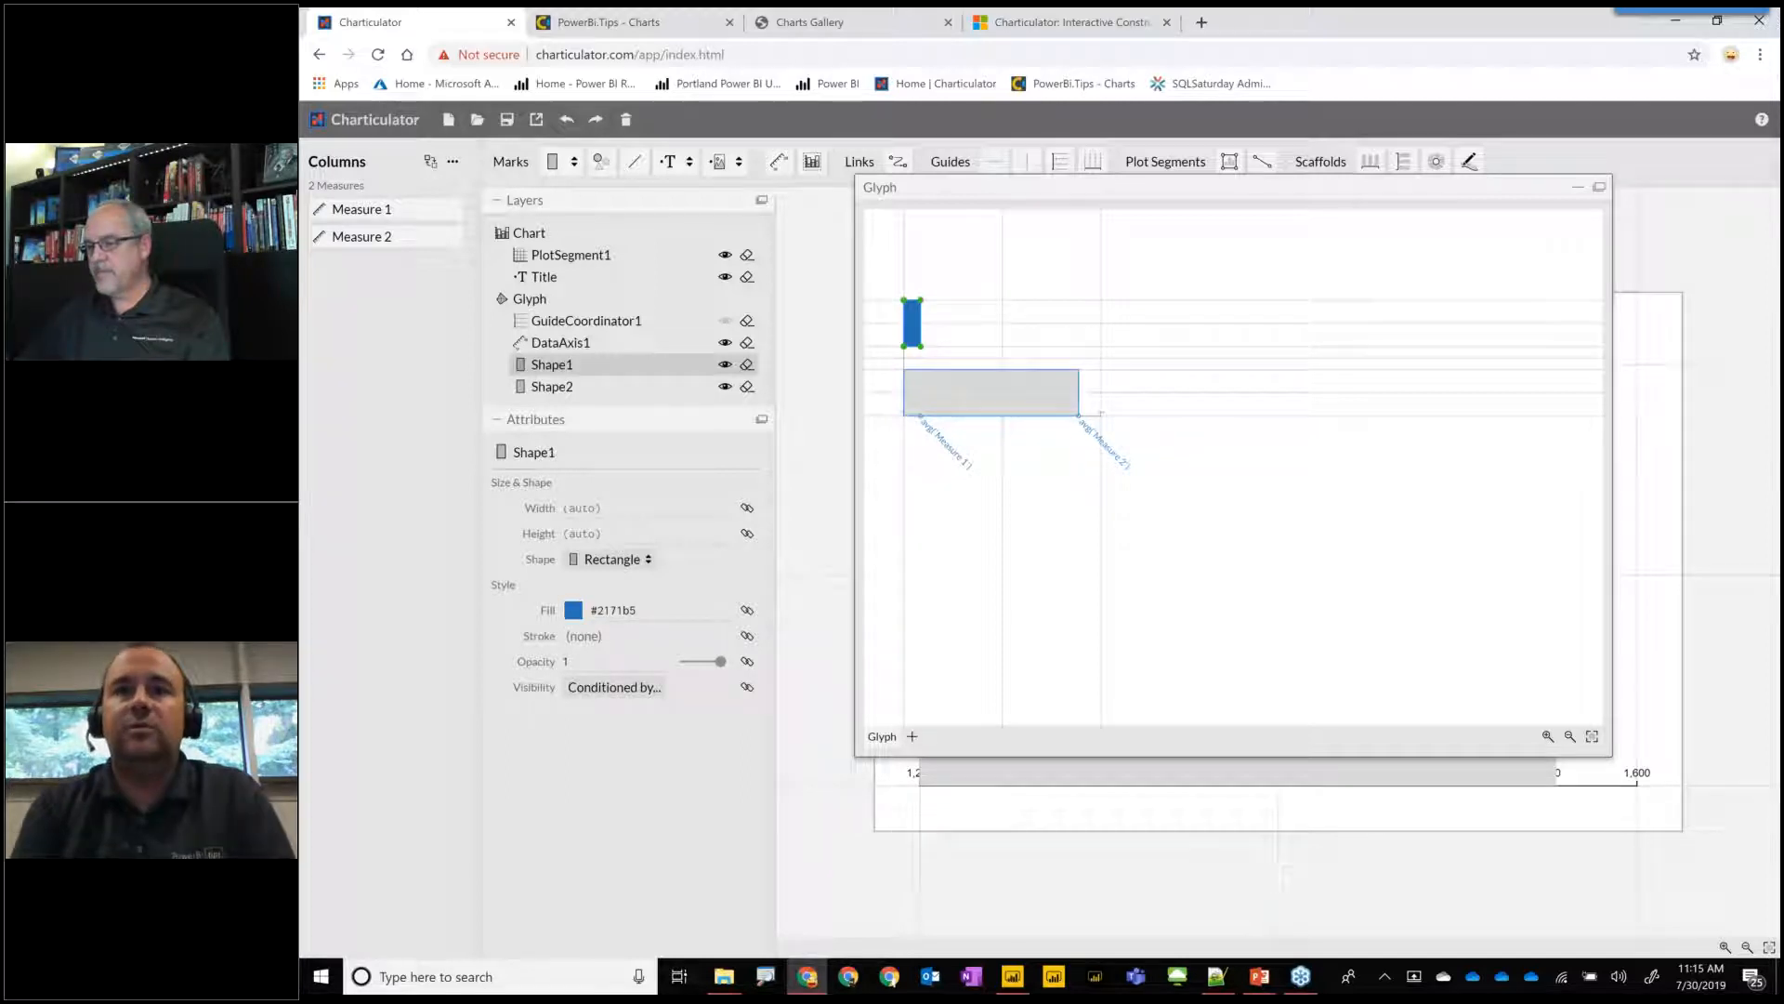
Set the fill of the lower Measure 2 rectangle to purple #6a51a3.
{"action": "left_click", "coordinate": [1069, 409]}
{"action": "left_click", "coordinate": [575, 611]}
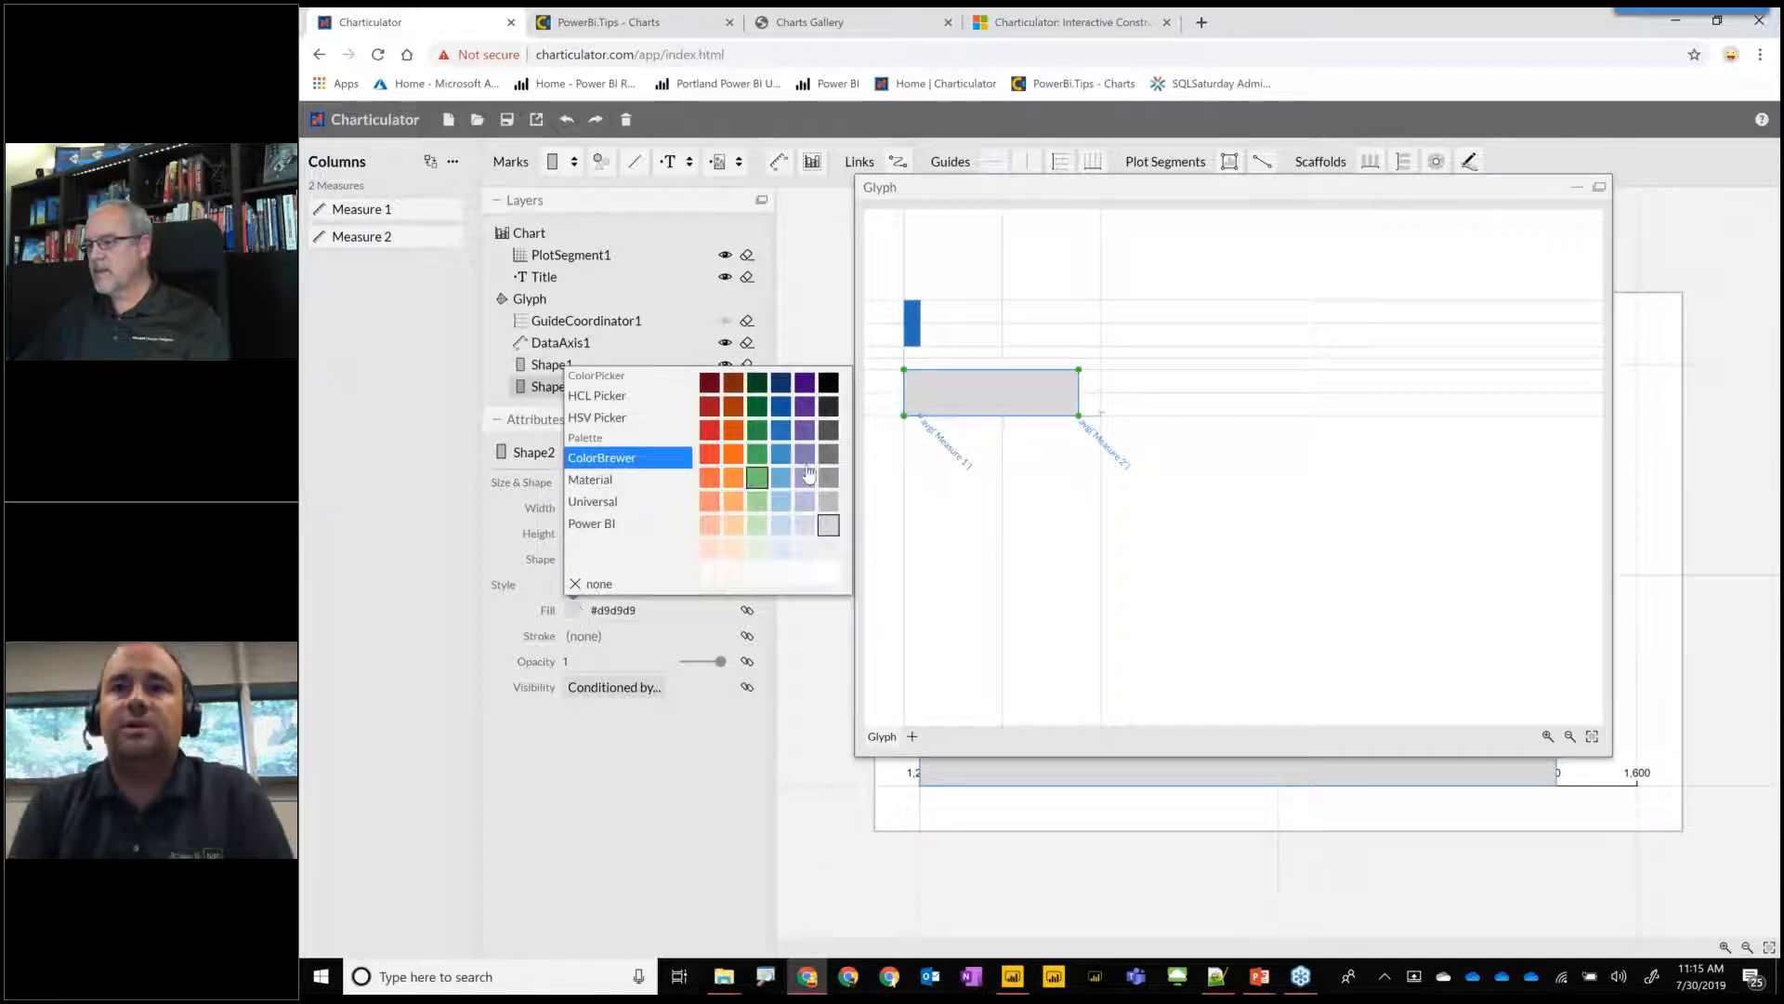
{"action": "left_click", "coordinate": [805, 432]}
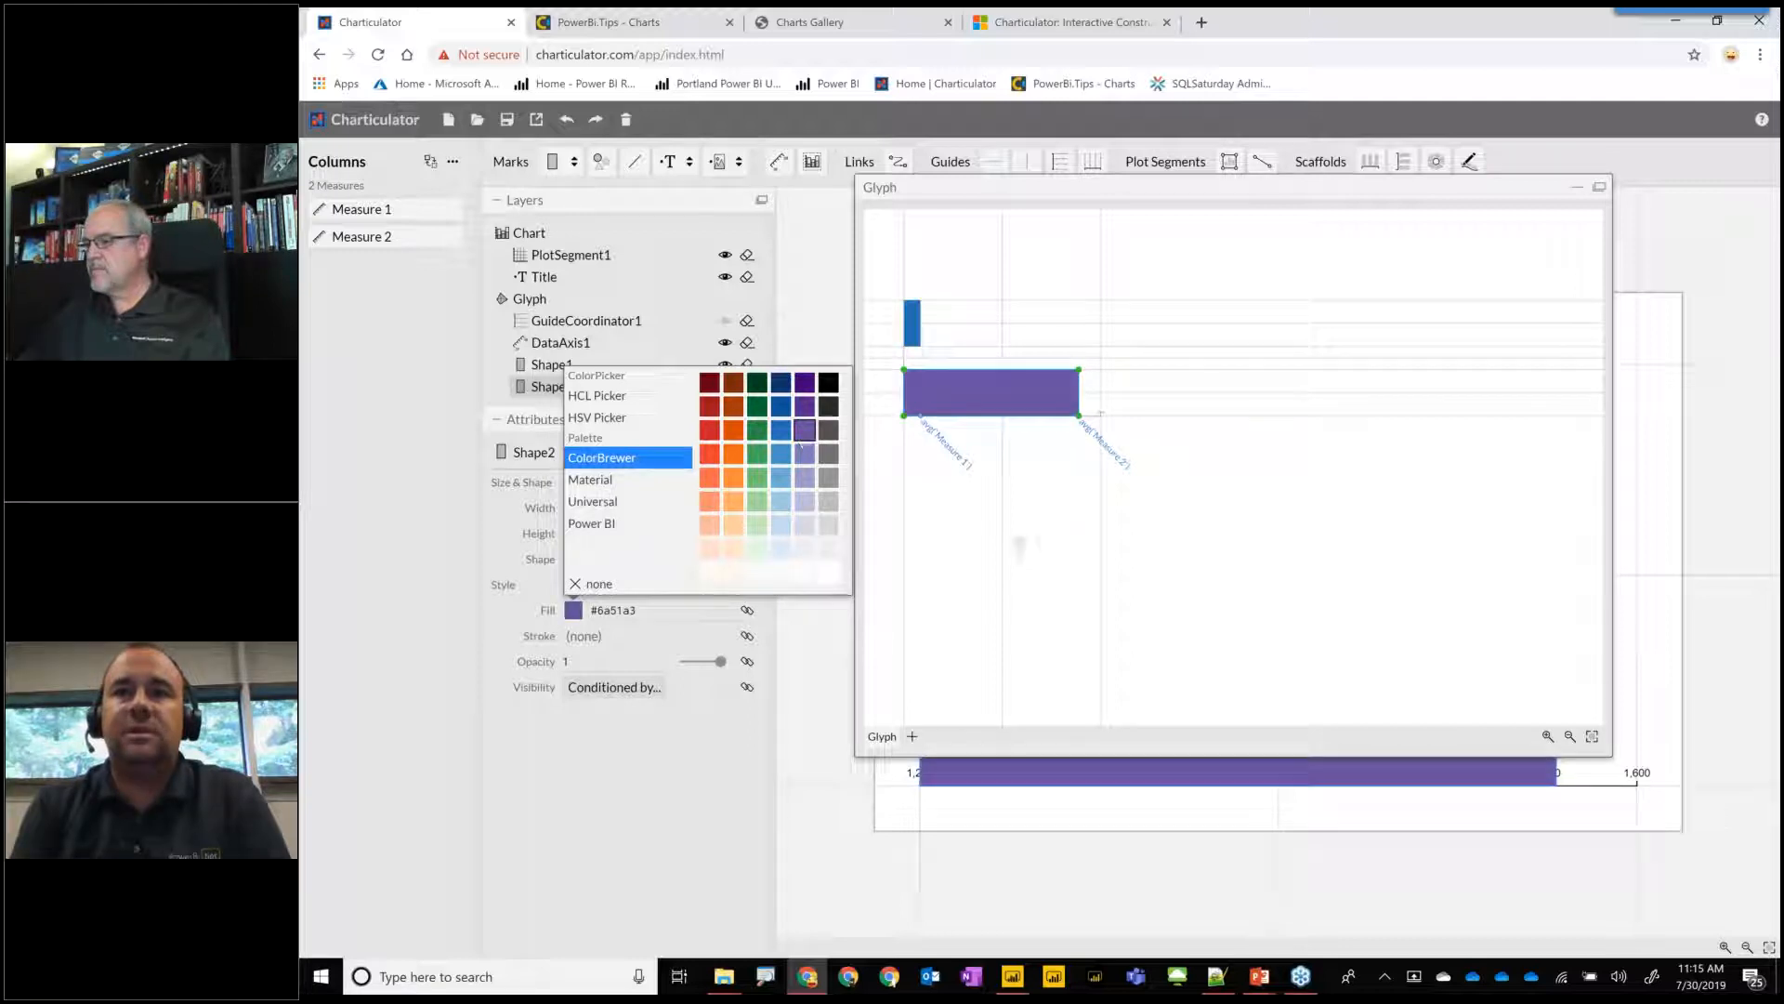
{"action": "left_click", "coordinate": [936, 643]}
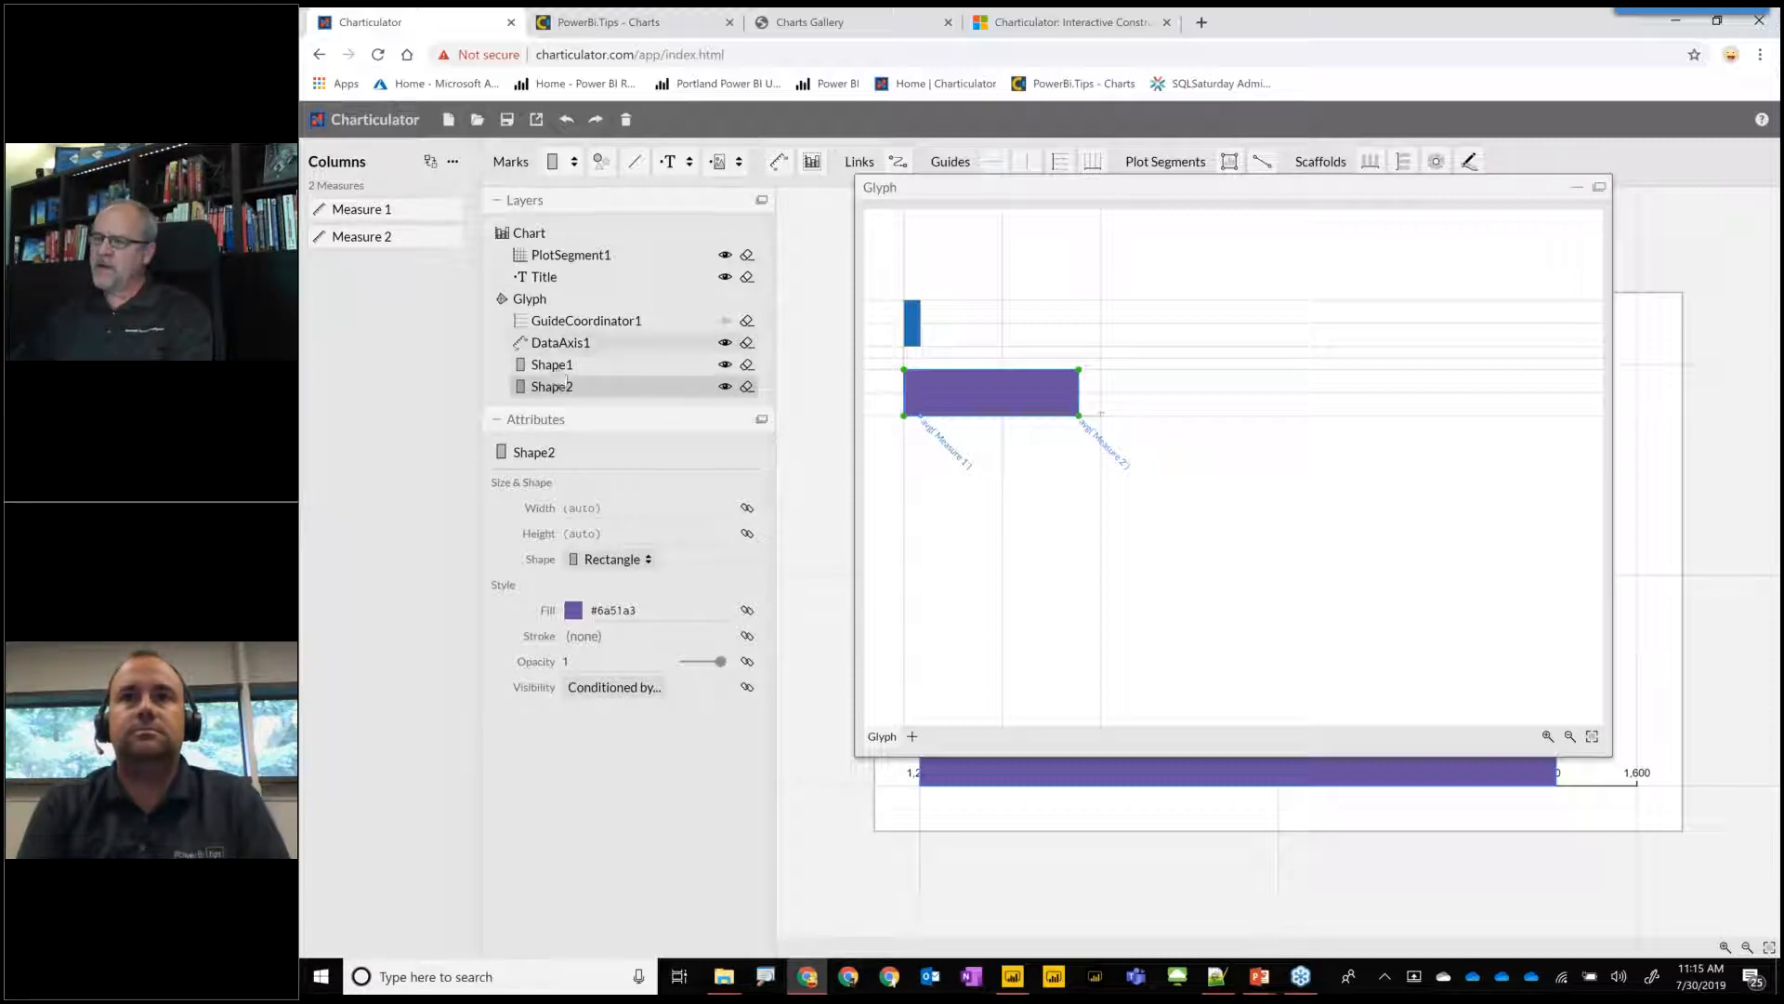
Set the start of DataAxis1's range to 0.
{"action": "left_click", "coordinate": [582, 349]}
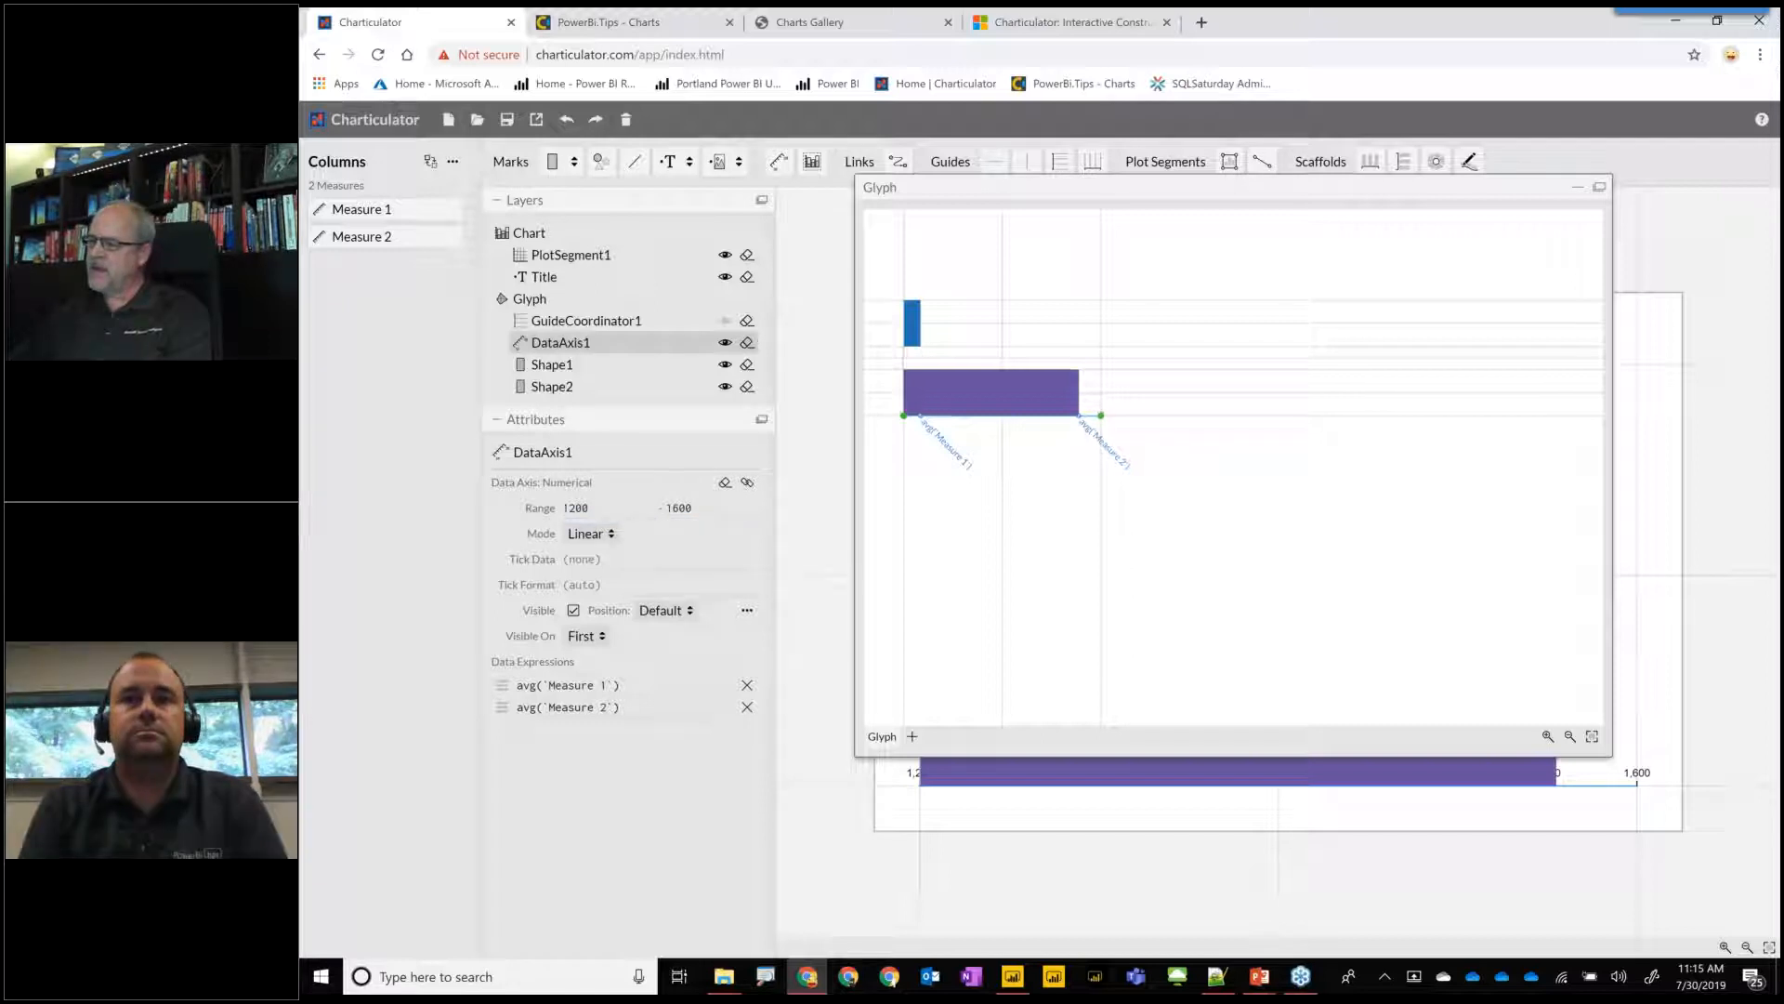
{"action": "left_click", "coordinate": [576, 508]}
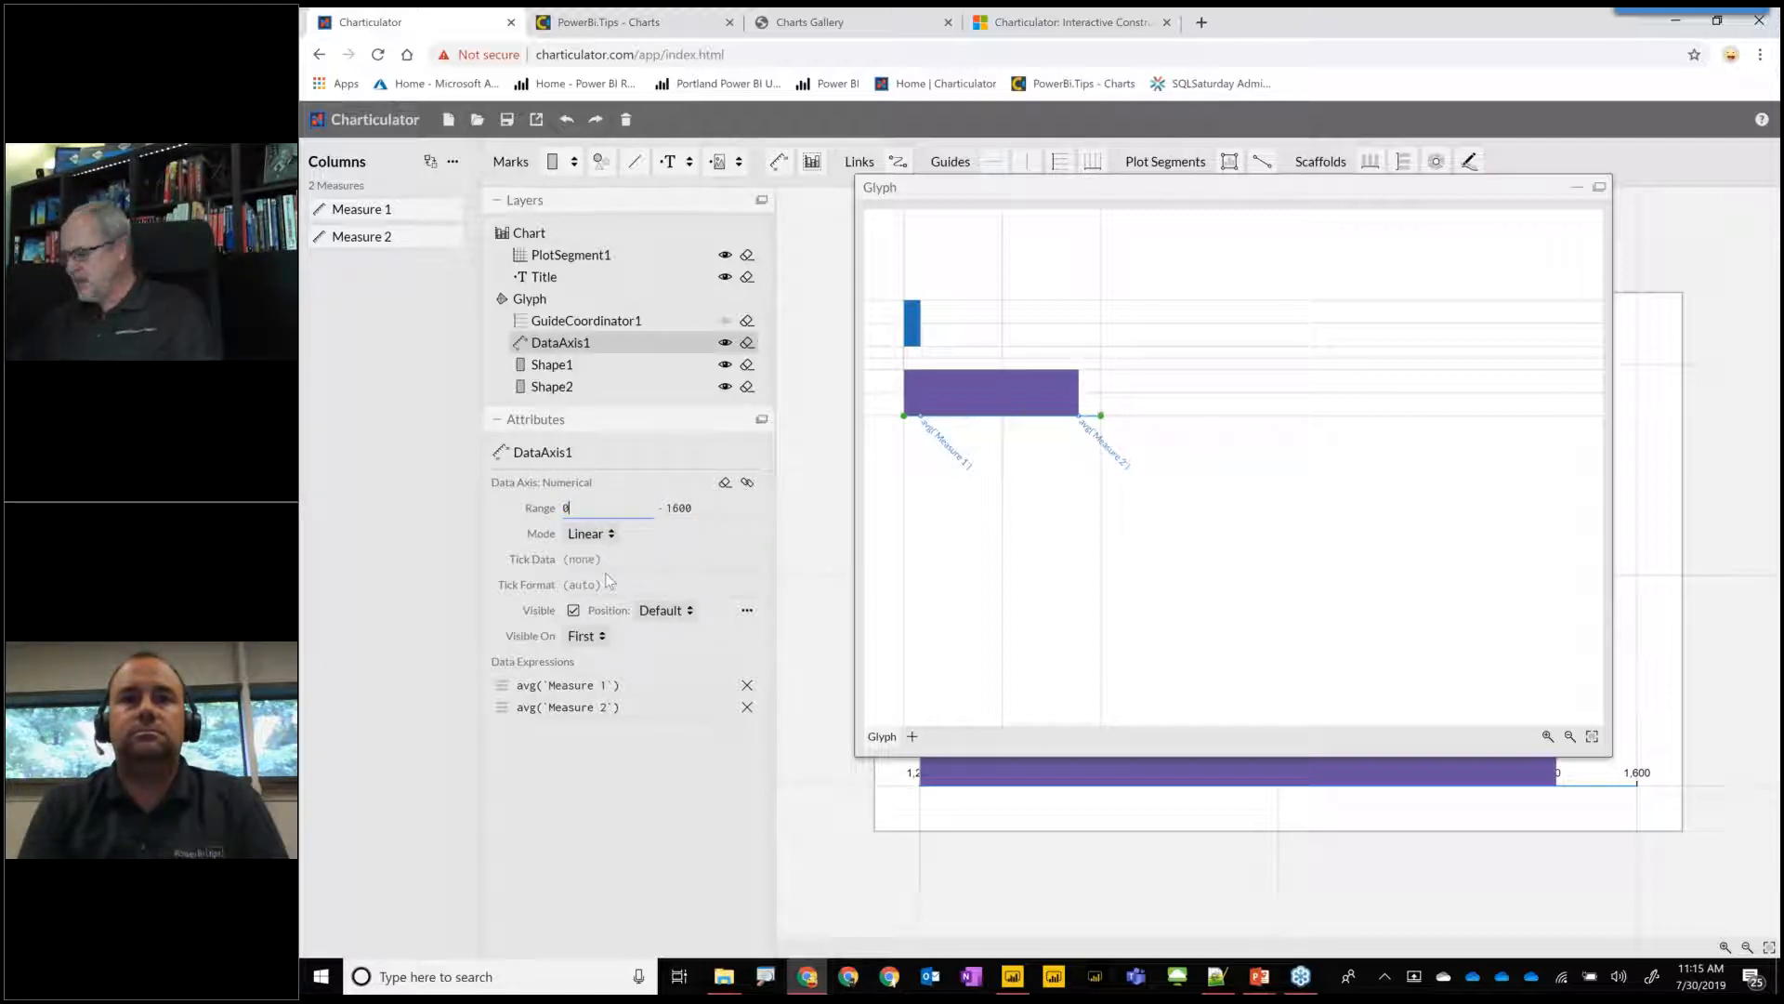
{"action": "key", "text": "Return"}
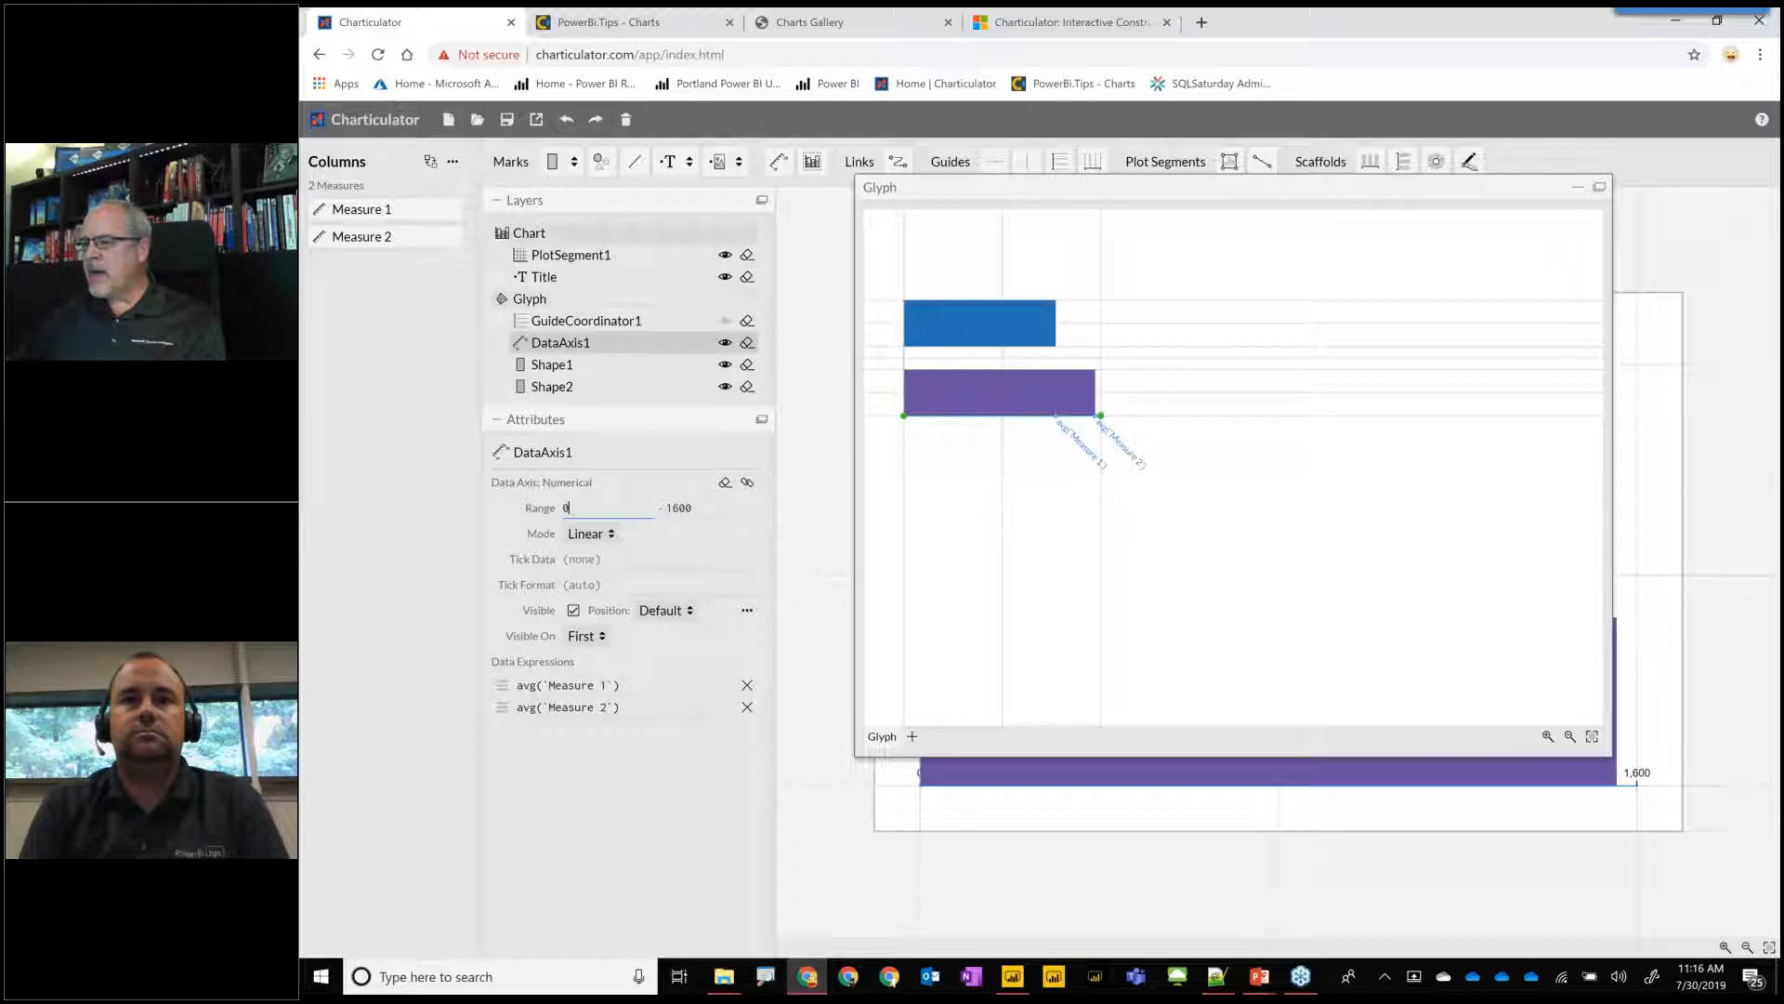
Add a text mark at the end of the blue Measure 1 bar, anchored right and middle inside it with a margin of about 19.
{"action": "left_click", "coordinate": [671, 164]}
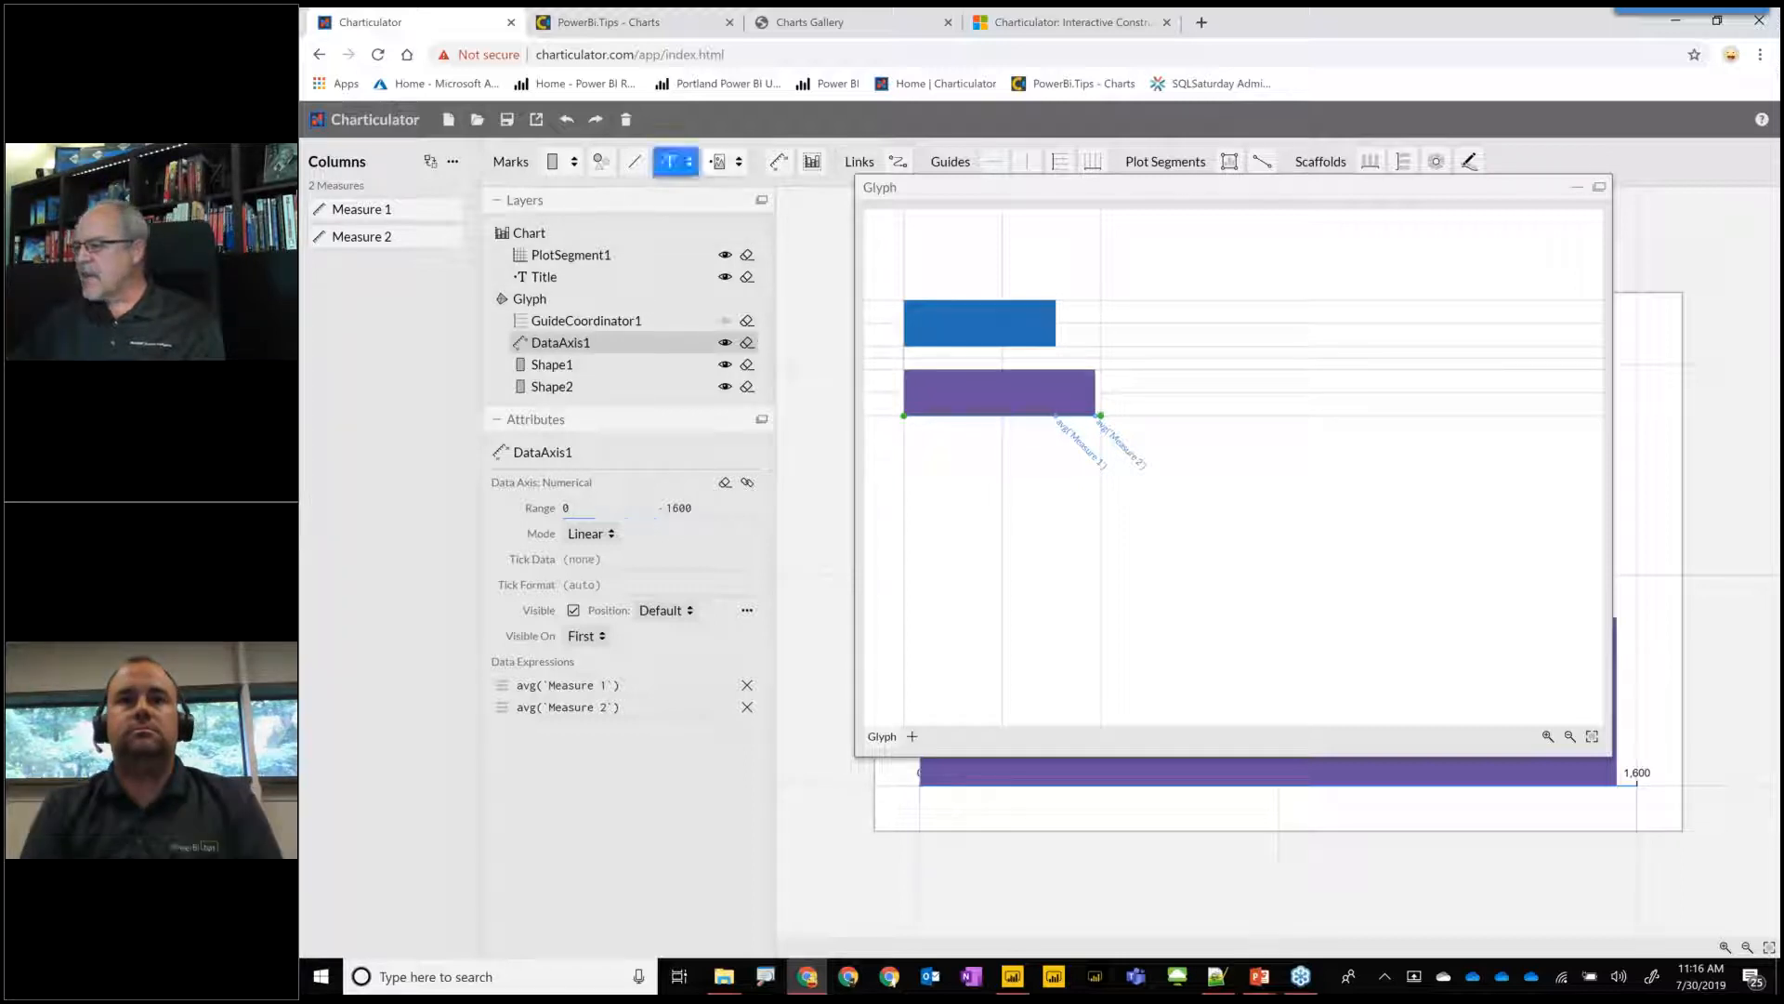
{"action": "left_click", "coordinate": [1056, 324]}
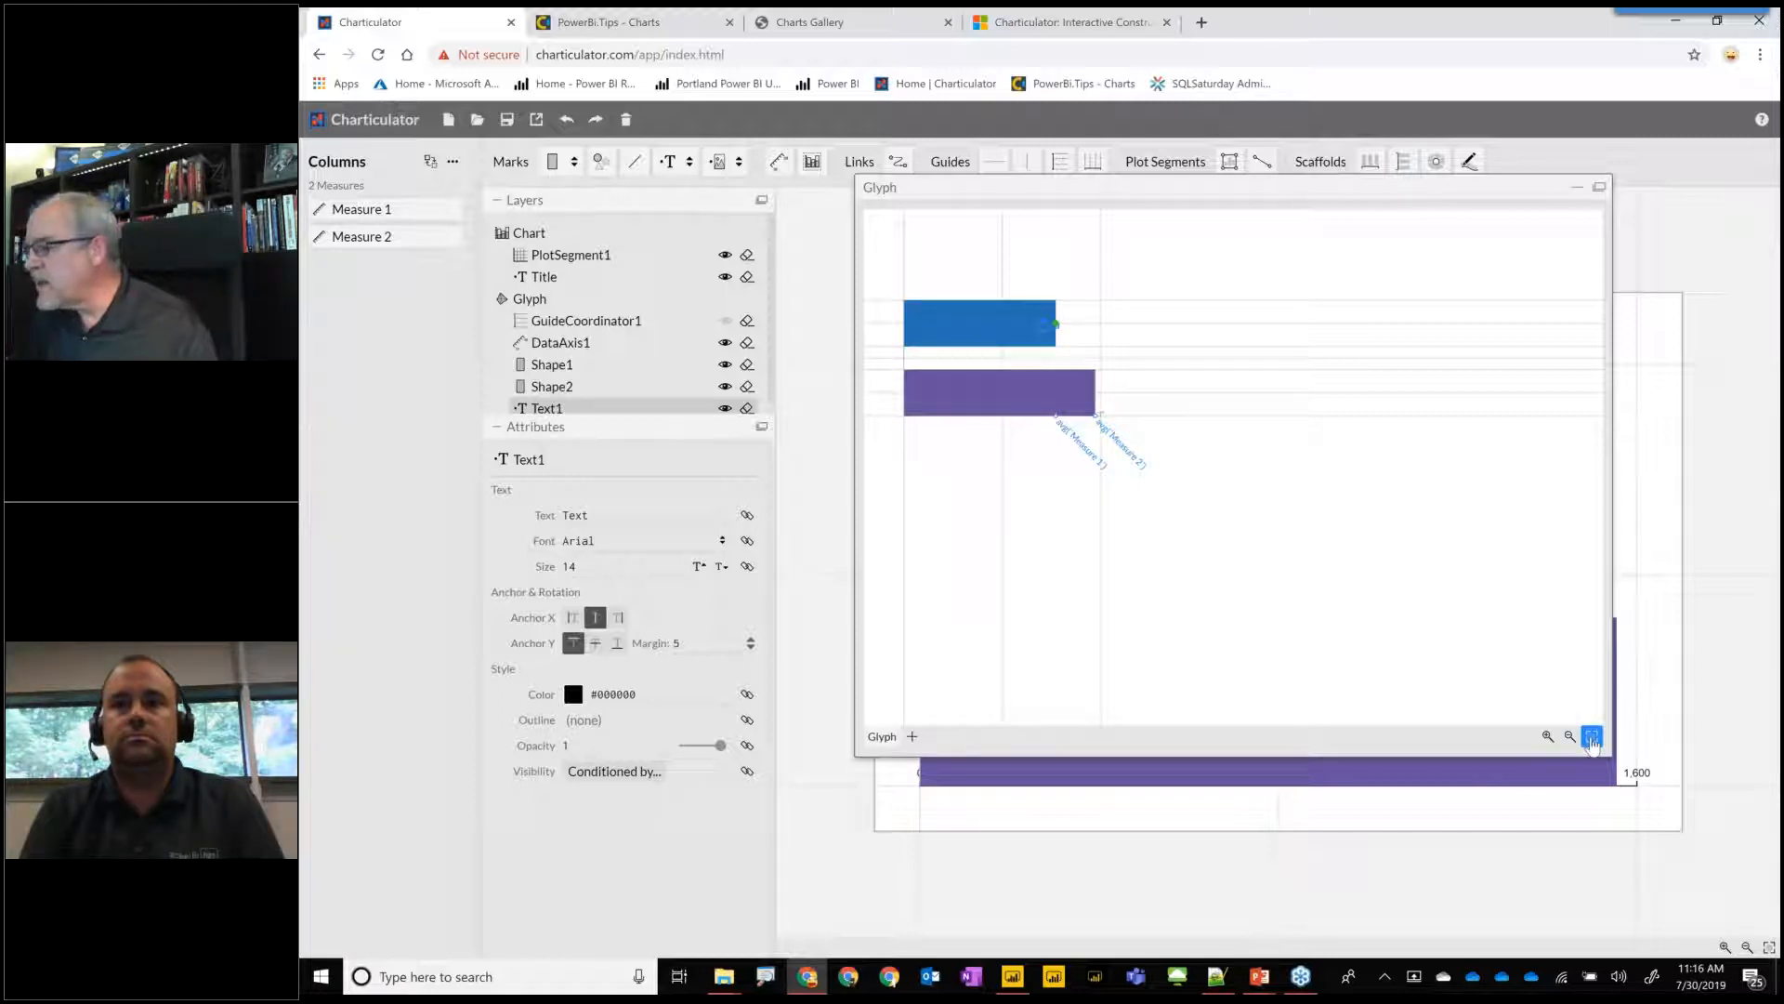
{"action": "left_click", "coordinate": [1591, 739]}
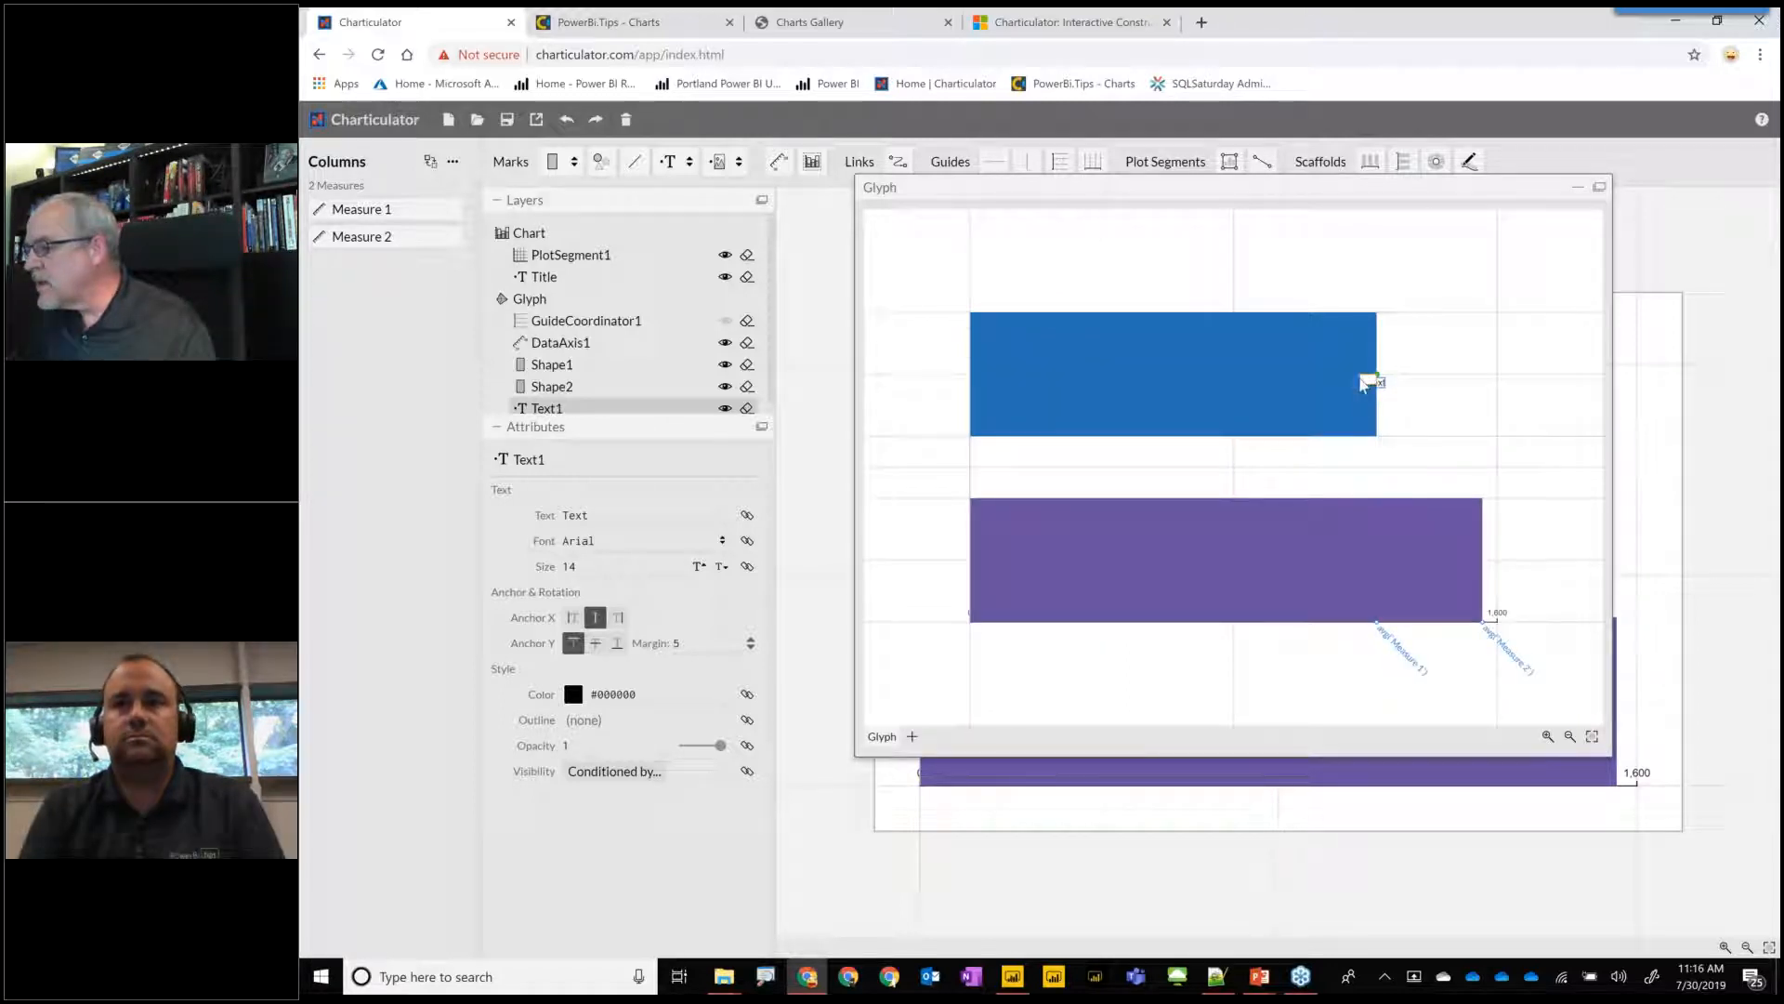
{"action": "left_click", "coordinate": [1357, 375]}
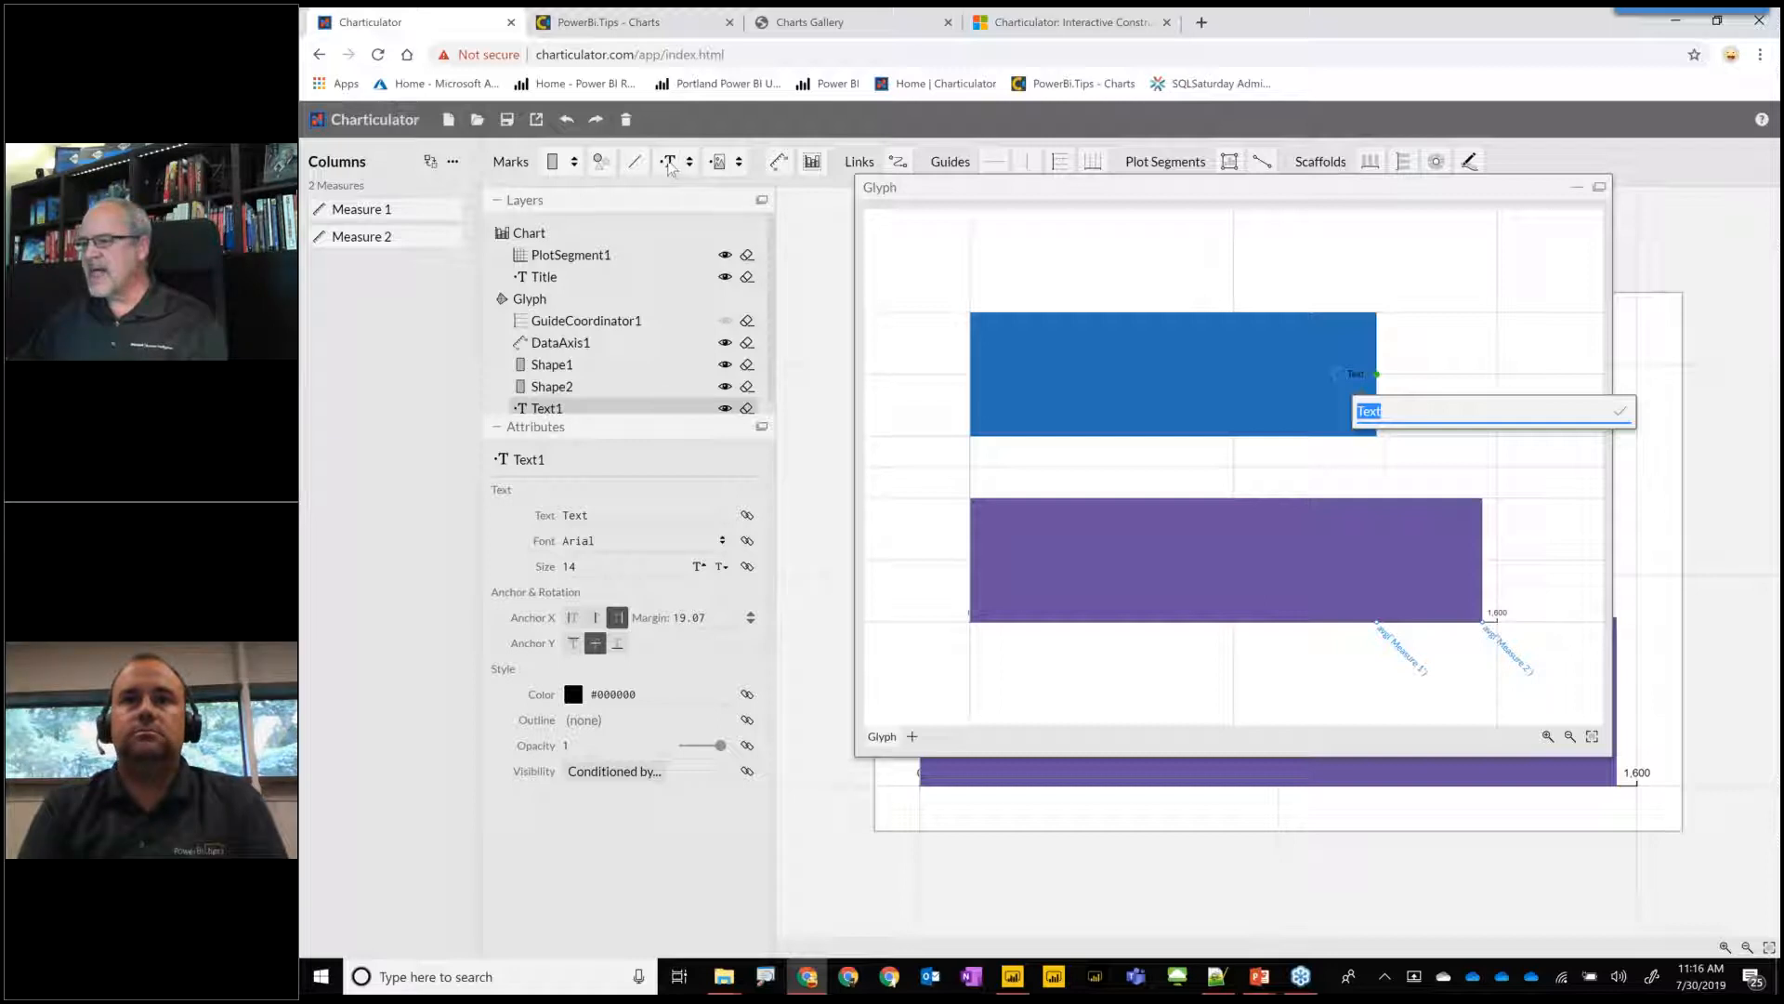
Add a text mark at the end of the purple Measure 2 bar, anchored right and middle inside it with a margin of about 23.
{"action": "left_click", "coordinate": [668, 163]}
{"action": "left_click", "coordinate": [668, 162]}
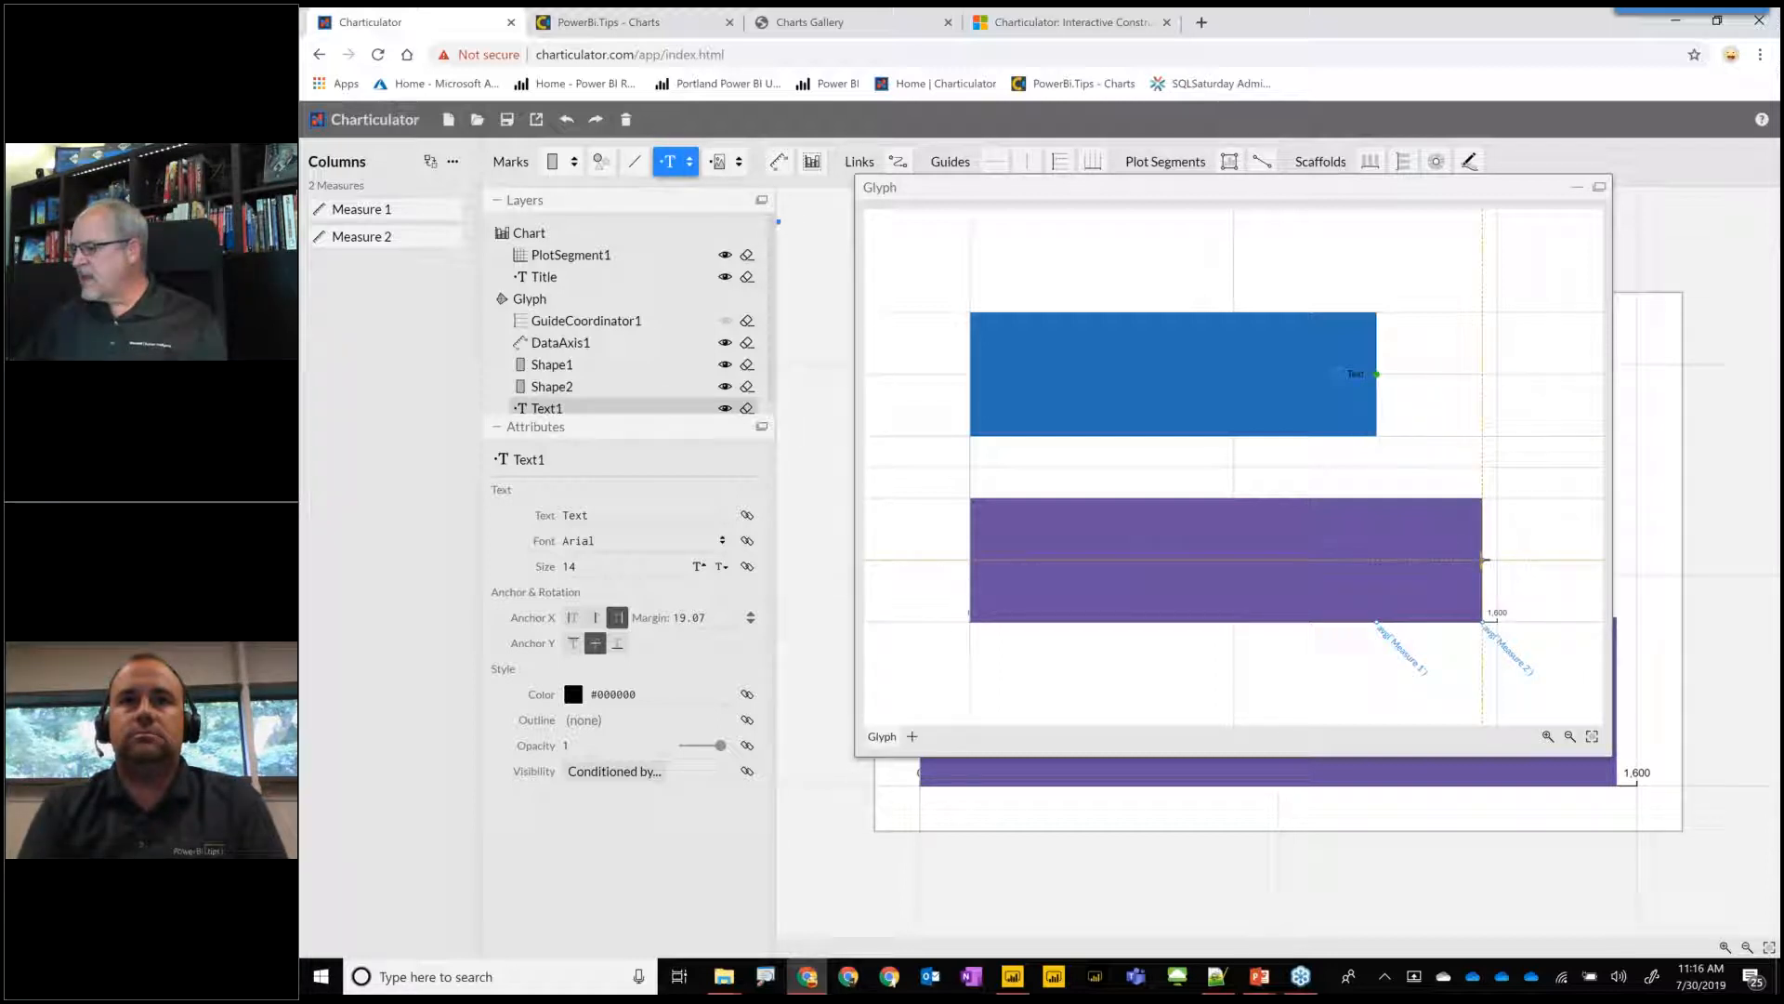
{"action": "left_click", "coordinate": [1484, 561]}
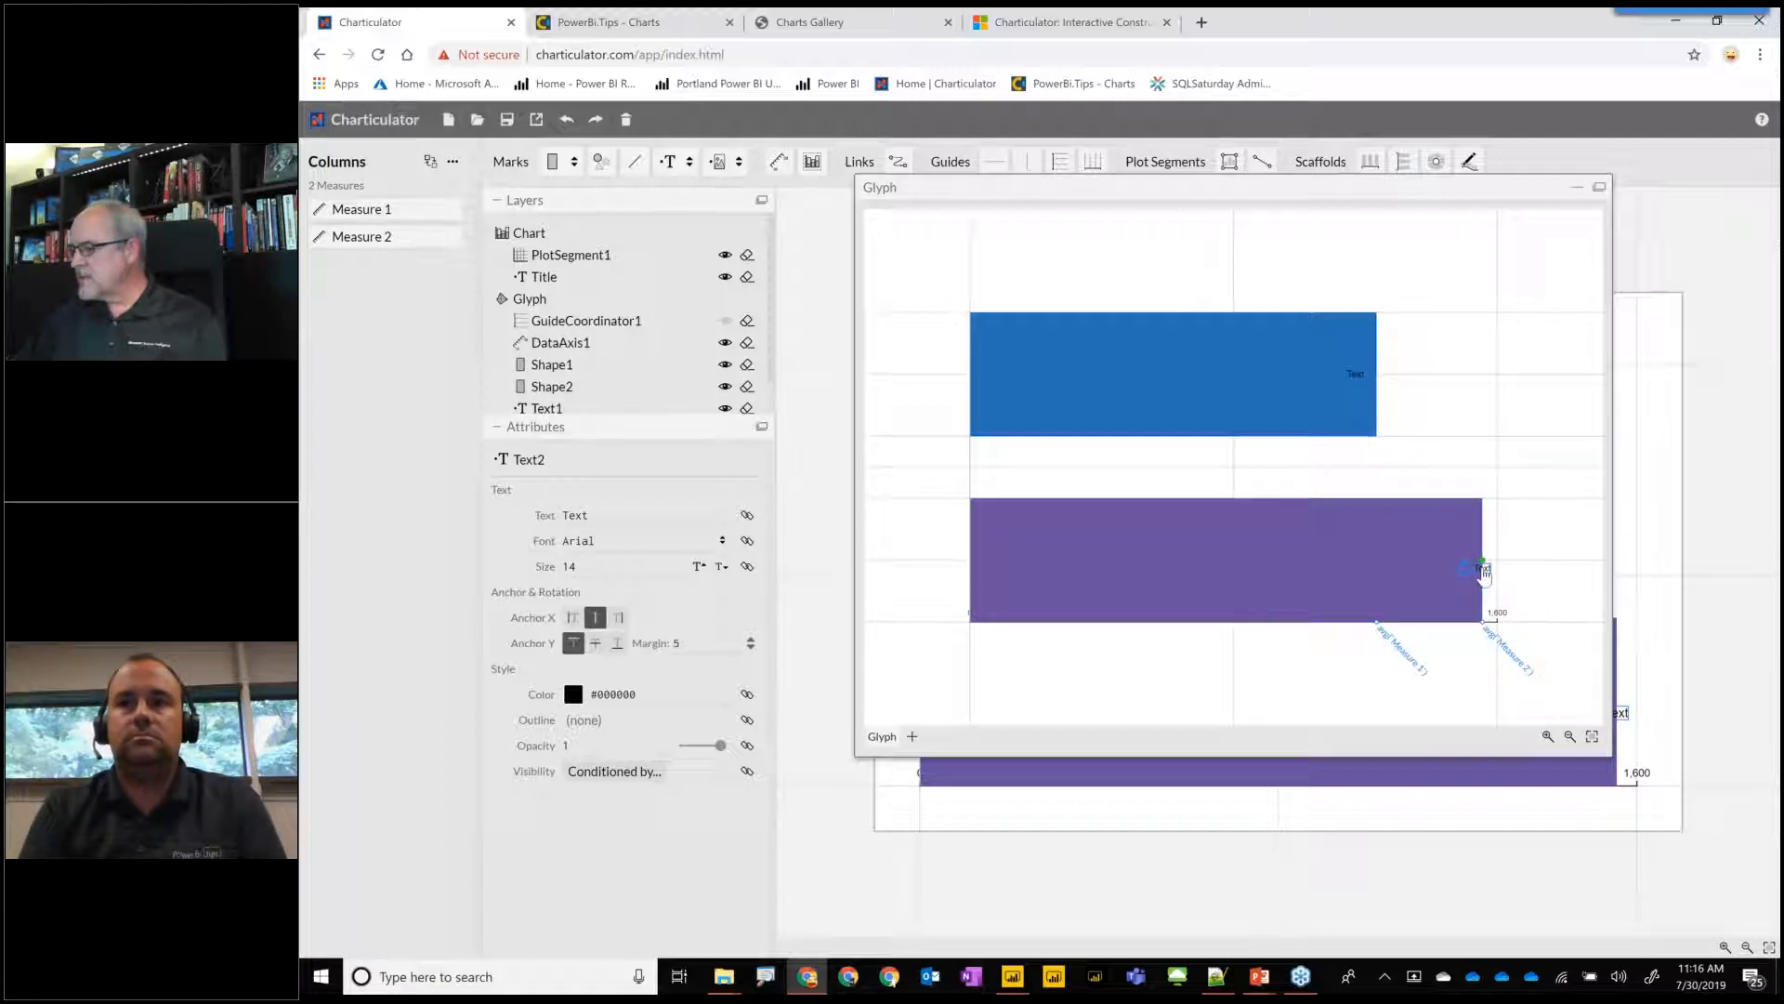
{"action": "double_click", "coordinate": [1484, 568]}
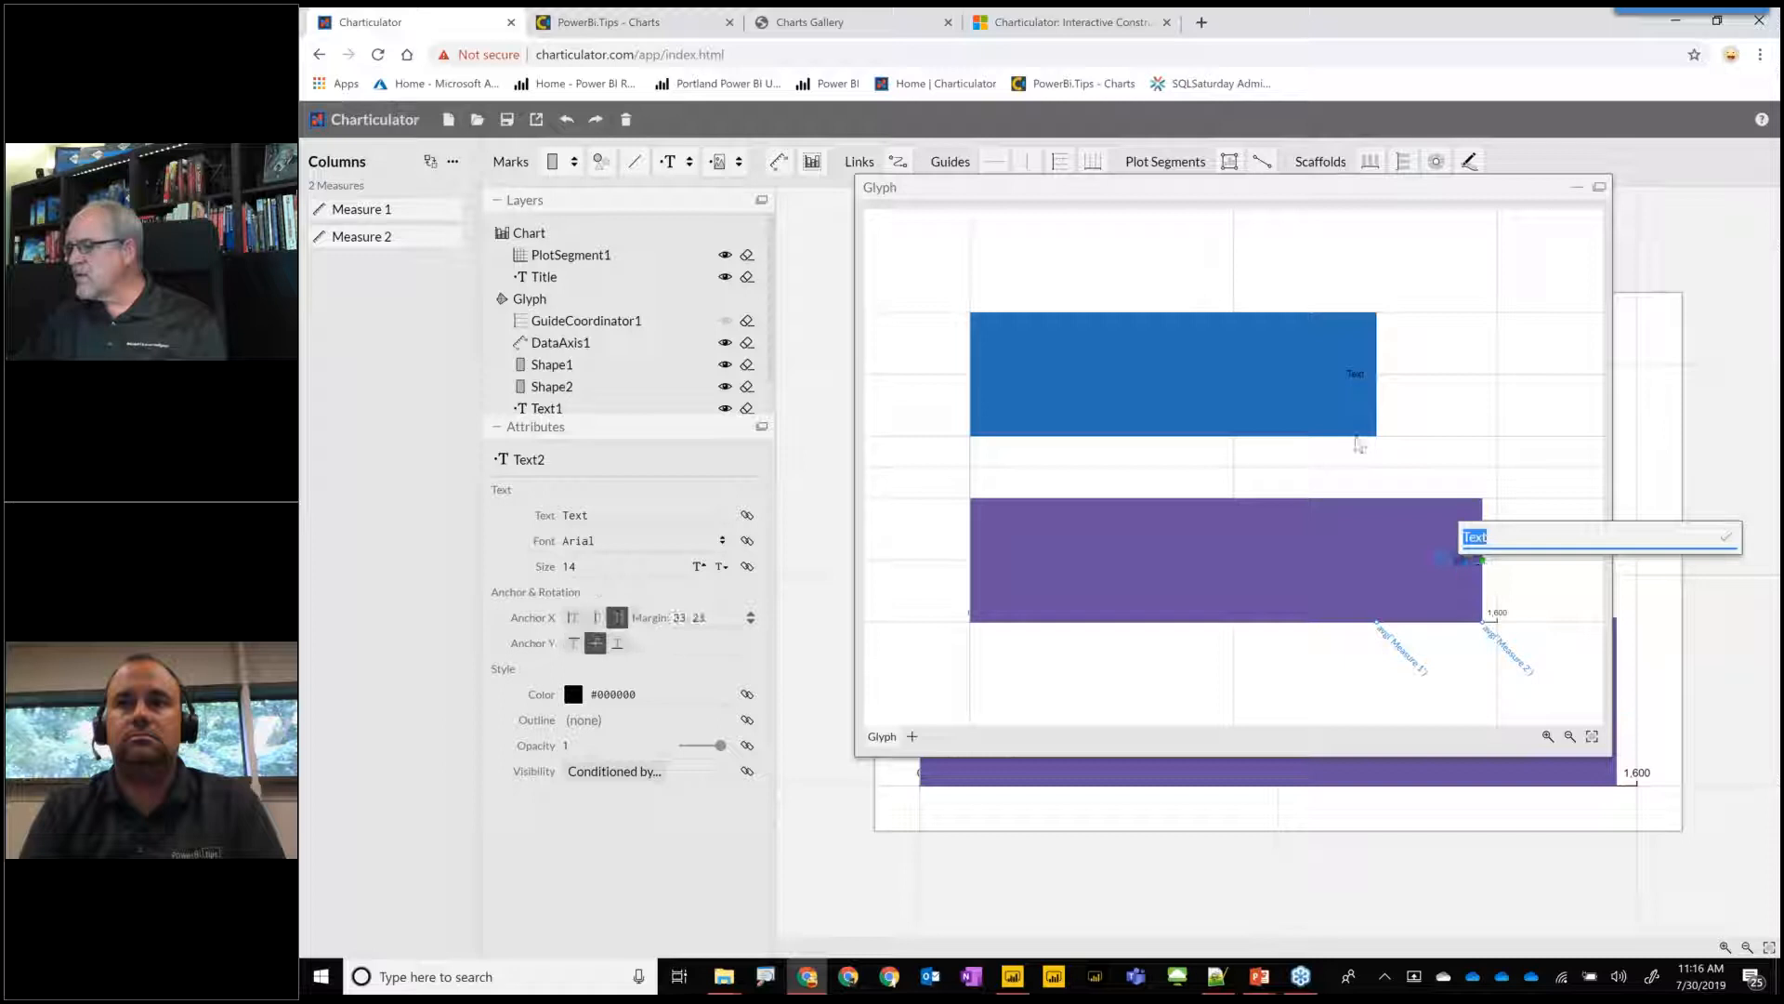
Set the text color of both bar labels to white #ffffff.
{"action": "left_click", "coordinate": [1356, 376]}
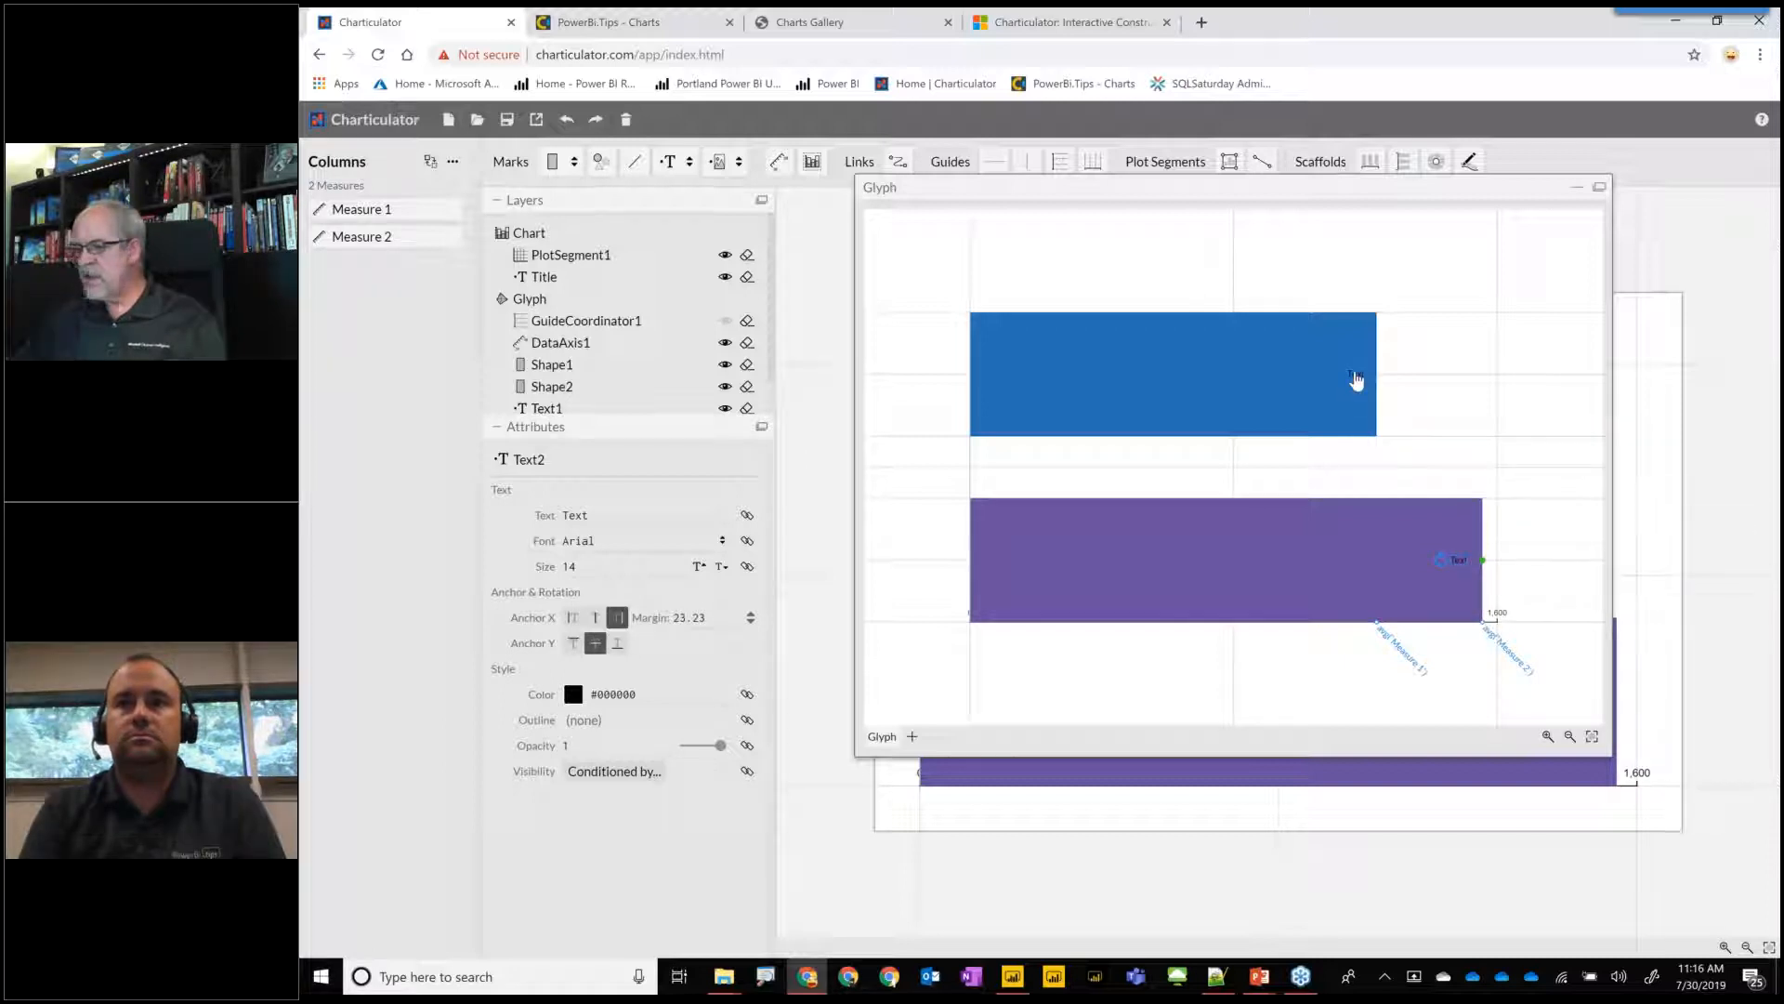
{"action": "left_click", "coordinate": [1356, 376]}
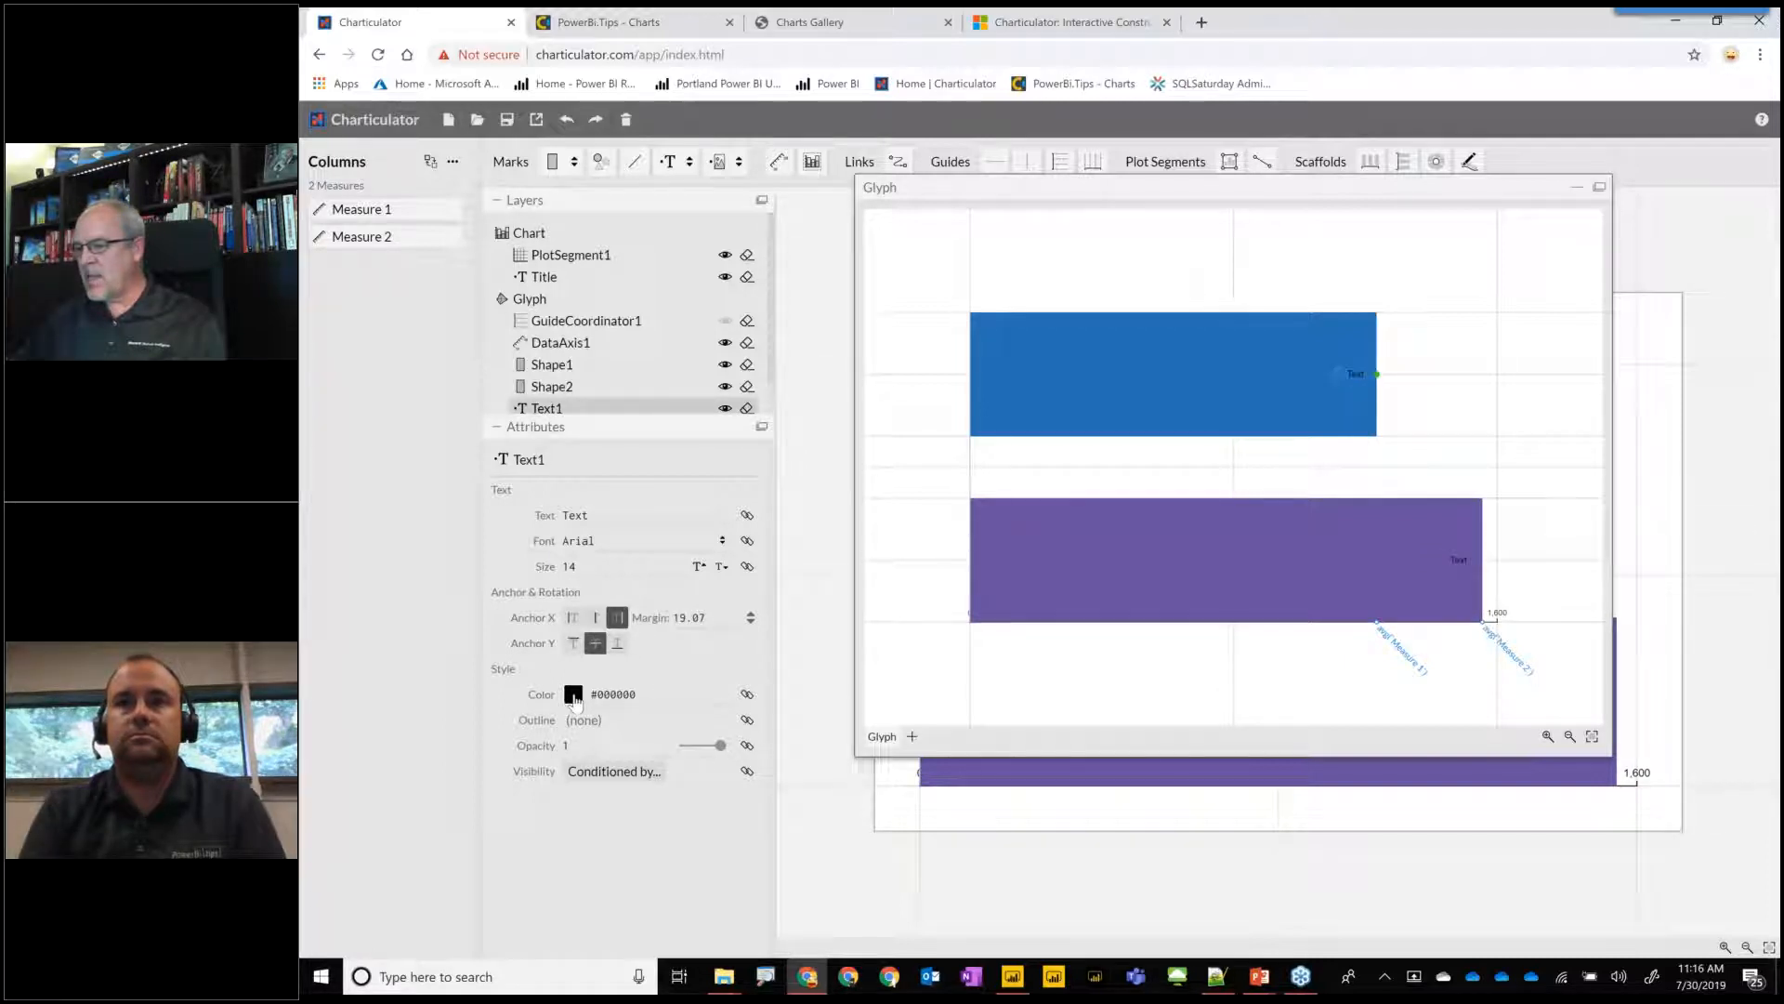
{"action": "left_click", "coordinate": [573, 695]}
{"action": "left_click", "coordinate": [829, 660]}
{"action": "left_click", "coordinate": [1459, 569]}
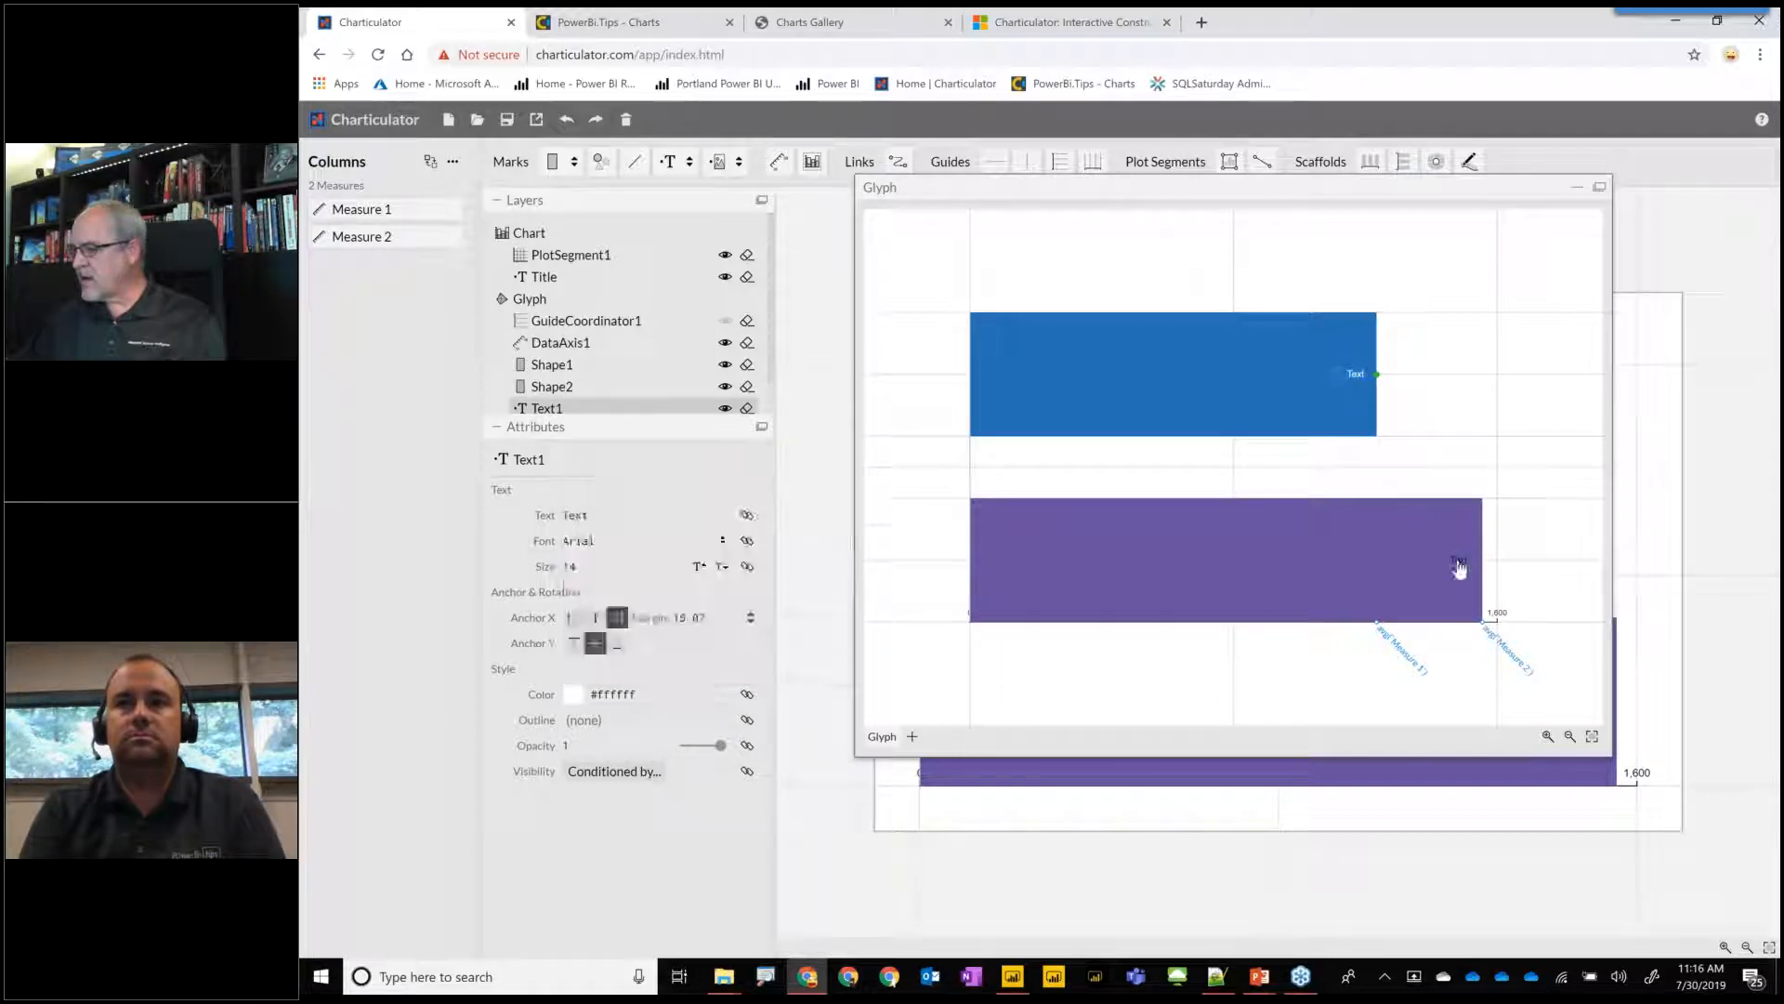
{"action": "left_click", "coordinate": [1459, 562]}
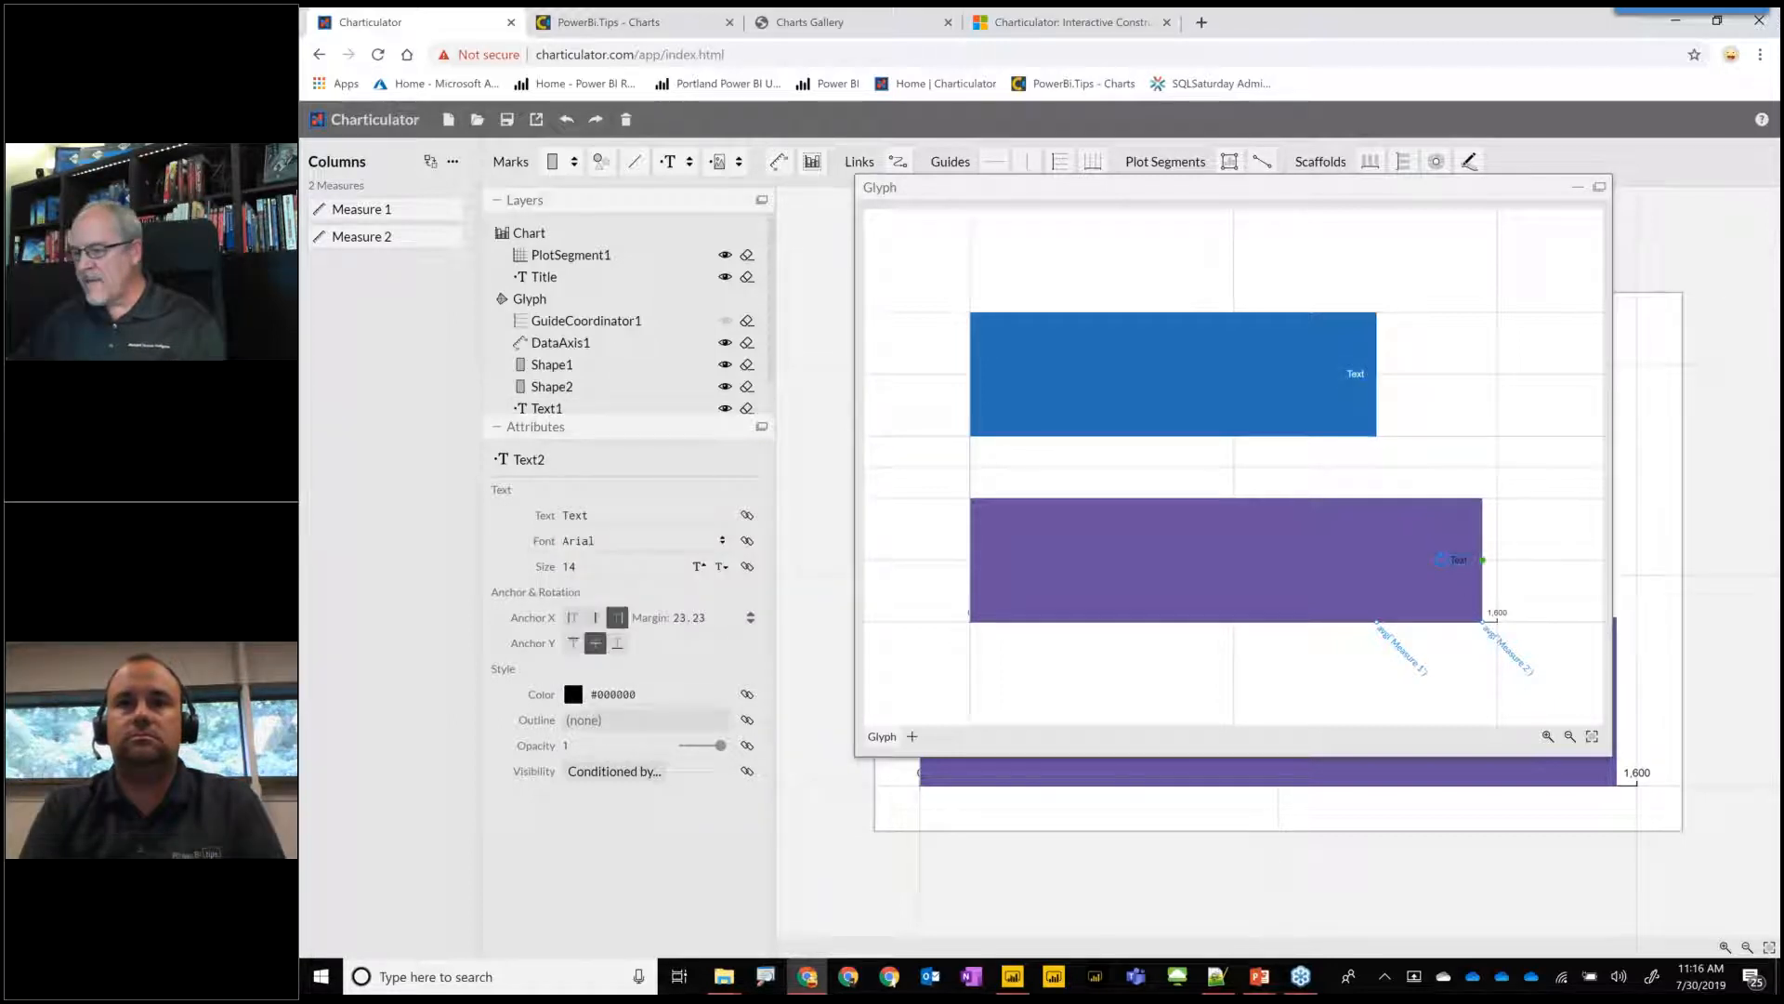
{"action": "left_click", "coordinate": [572, 695]}
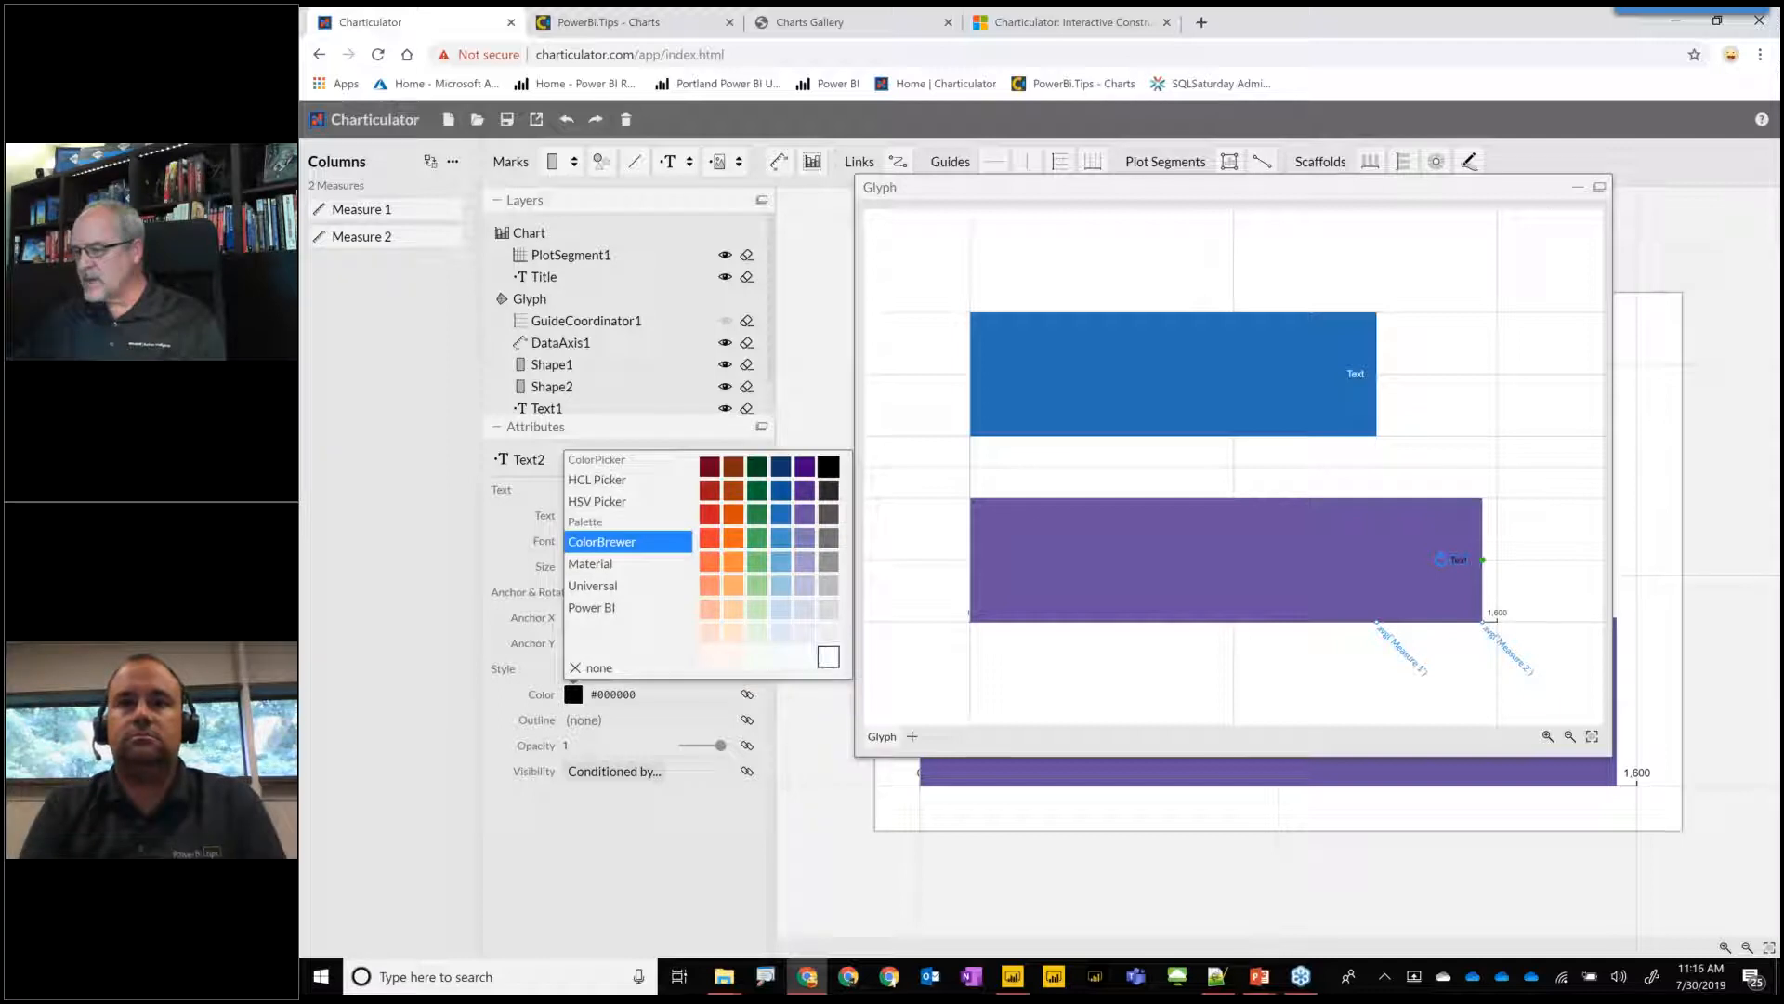
{"action": "left_click", "coordinate": [828, 657]}
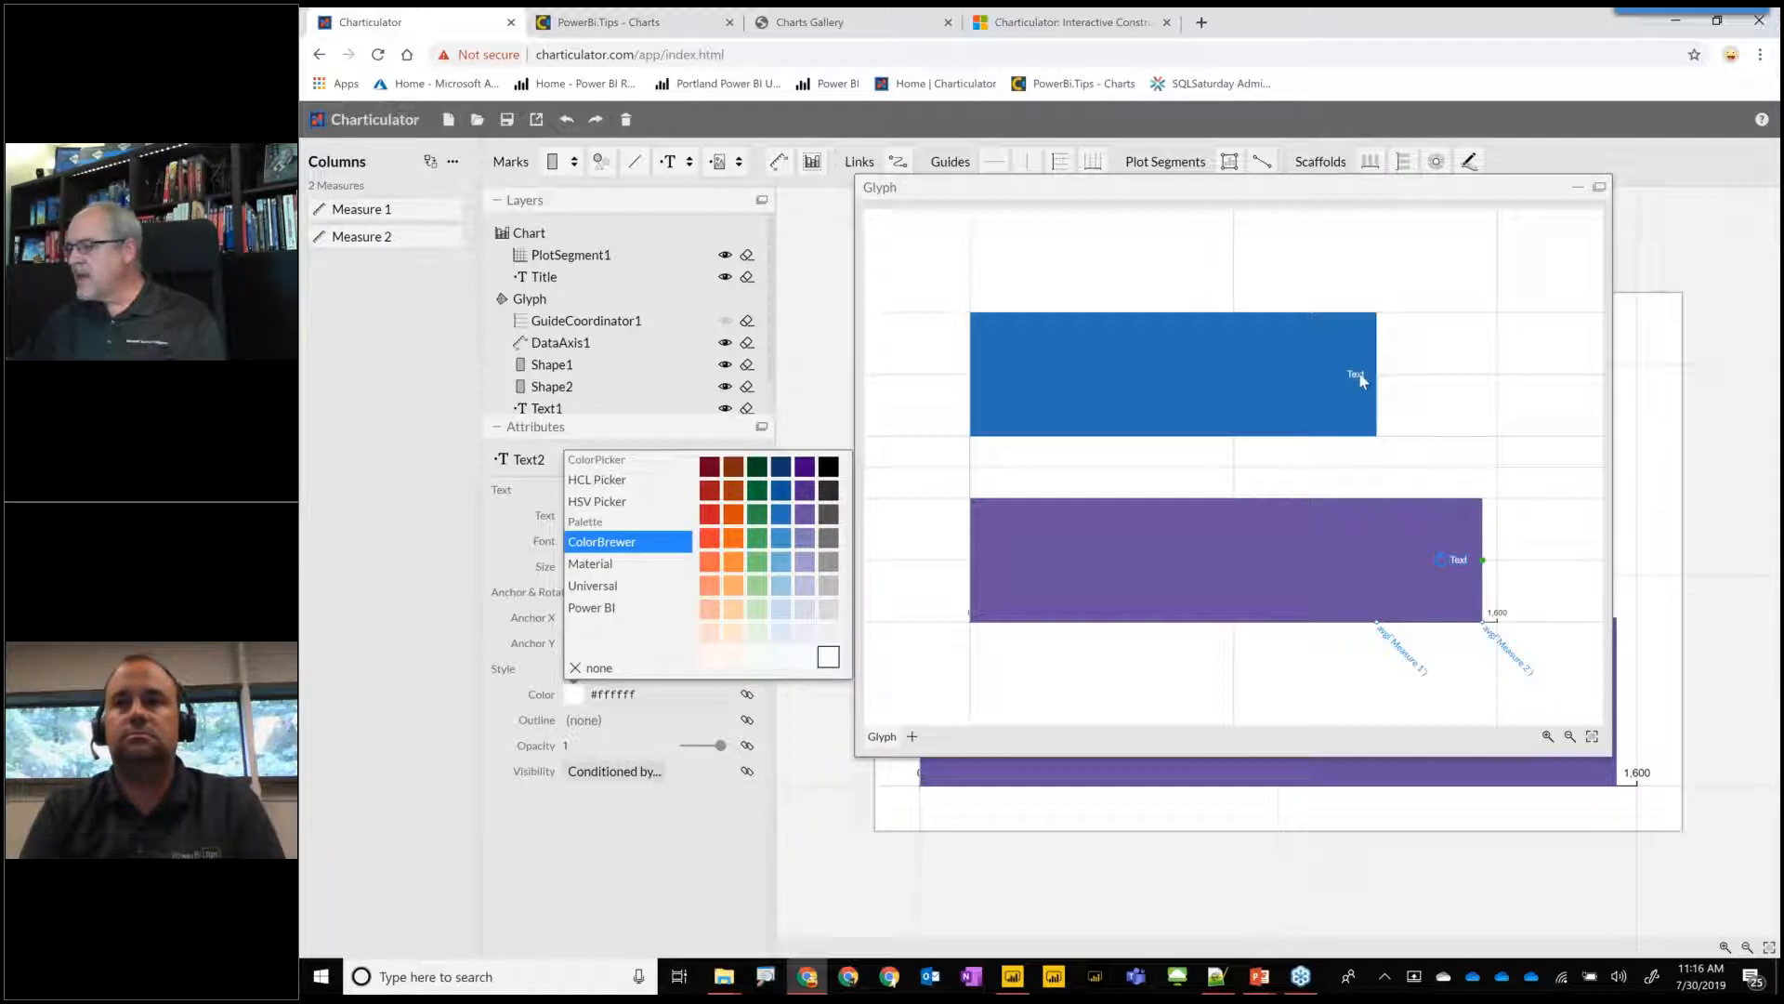
Bind the blue bar's label text to Measure 1 and the purple bar's label text to Measure 2.
{"action": "left_click", "coordinate": [1355, 379]}
{"action": "left_click", "coordinate": [1354, 375]}
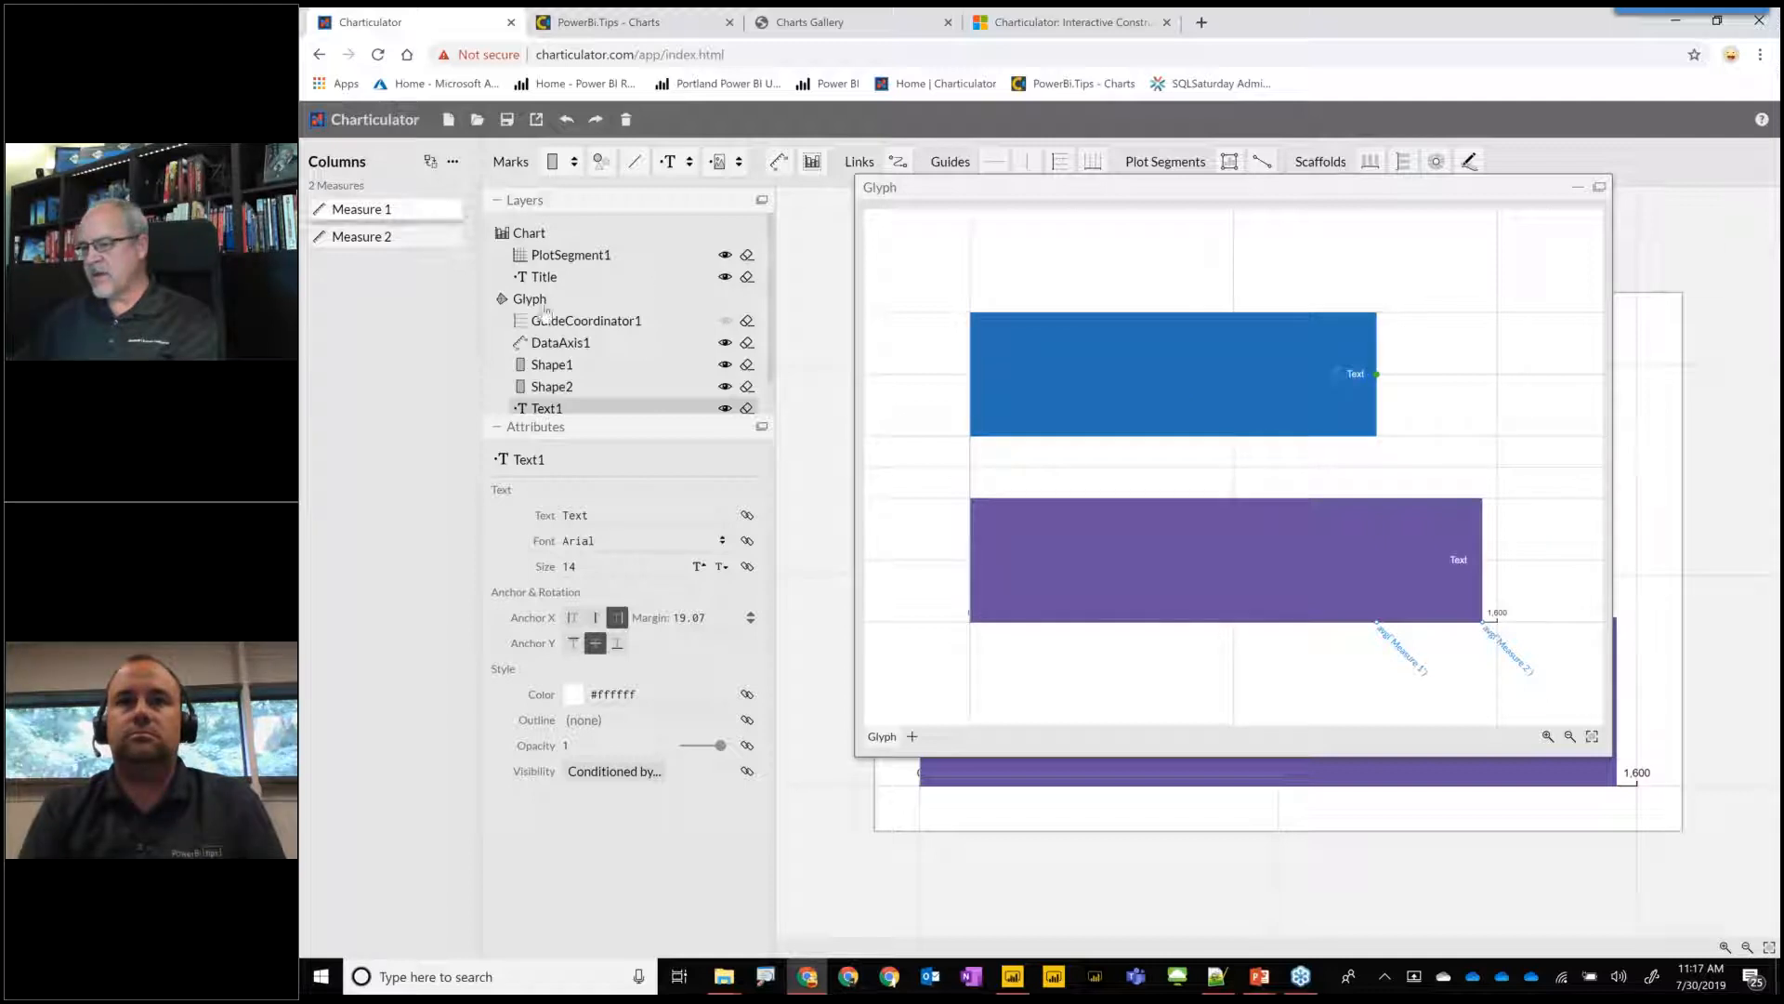
{"action": "left_click_drag", "start_coordinate": [362, 209], "coordinate": [641, 518]}
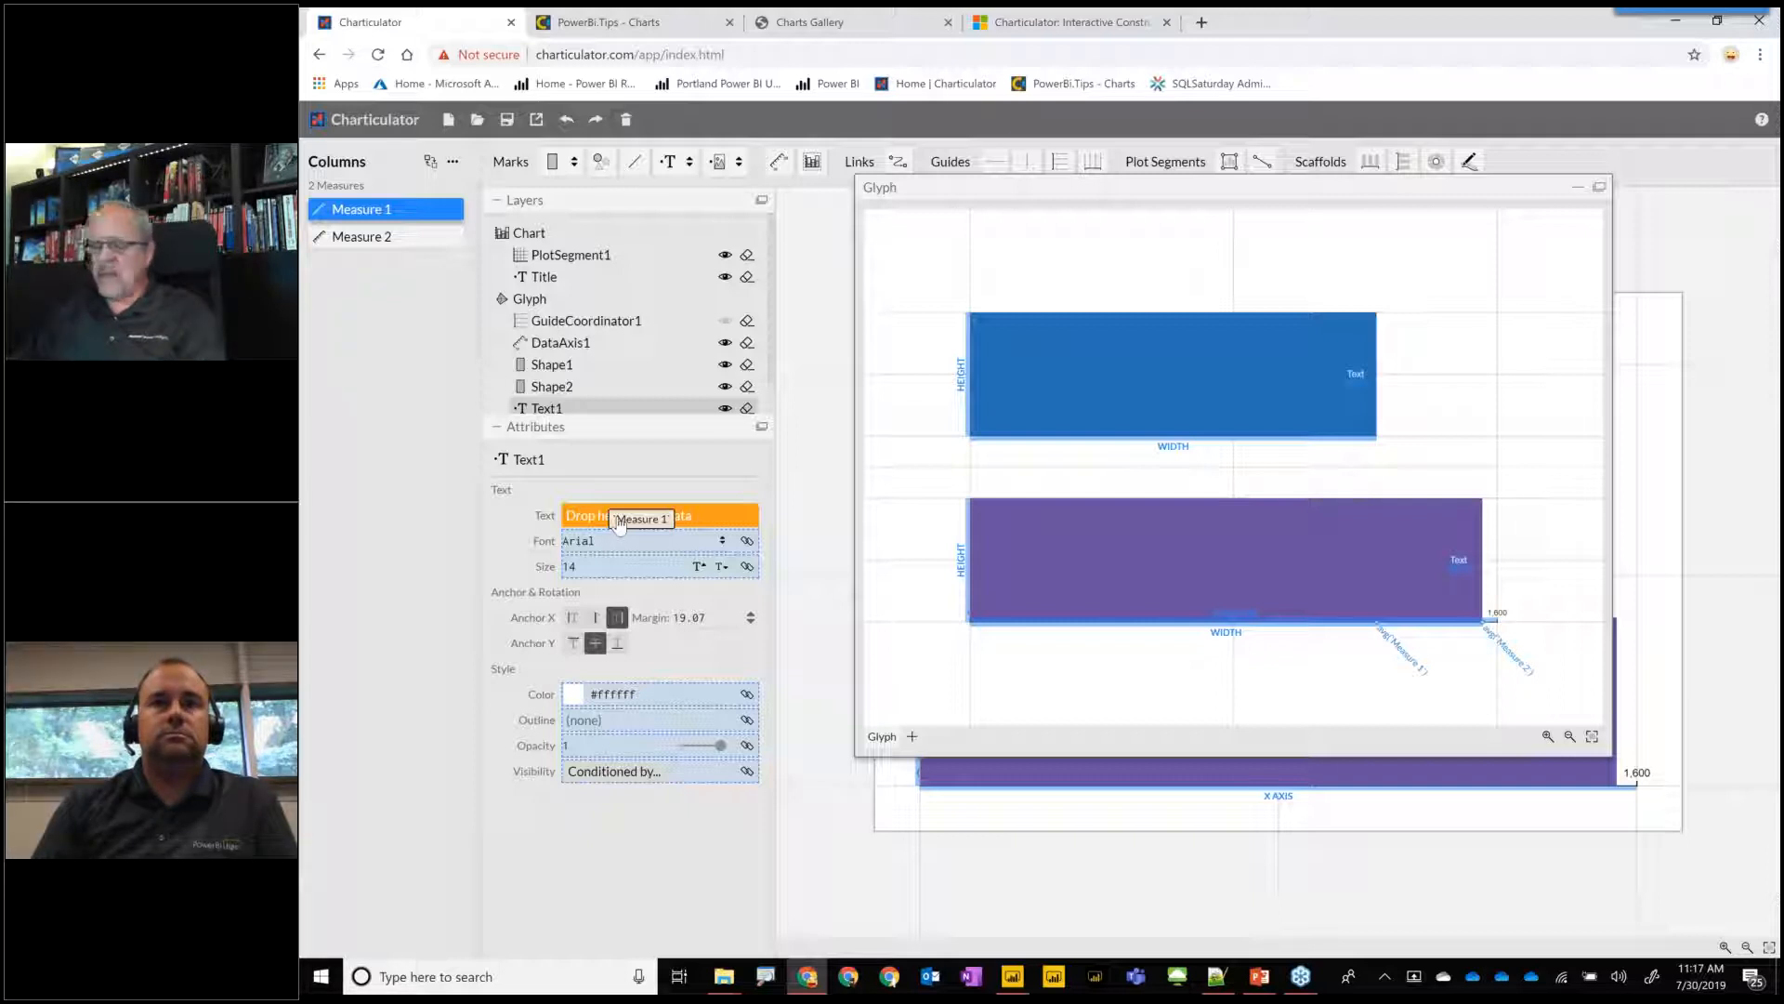
{"action": "left_click_drag", "start_coordinate": [619, 523], "coordinate": [620, 524]}
{"action": "left_click_drag", "start_coordinate": [1458, 569], "coordinate": [1458, 564]}
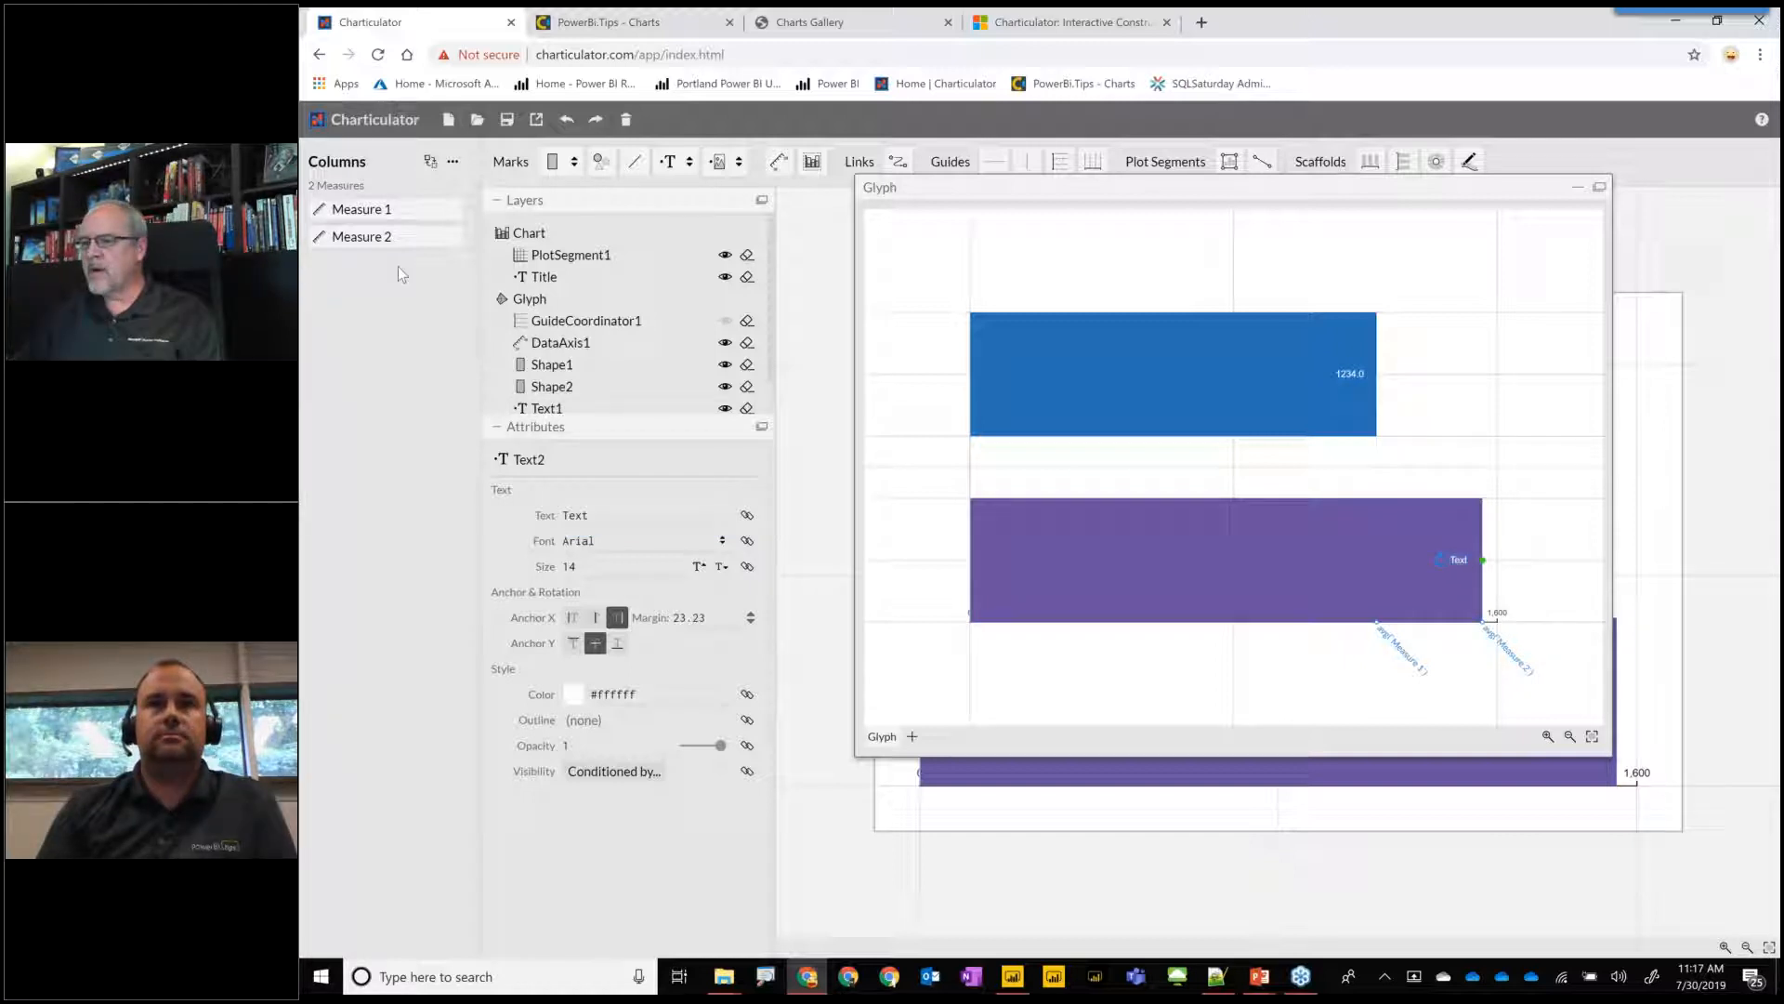
{"action": "left_click_drag", "start_coordinate": [401, 239], "coordinate": [632, 518]}
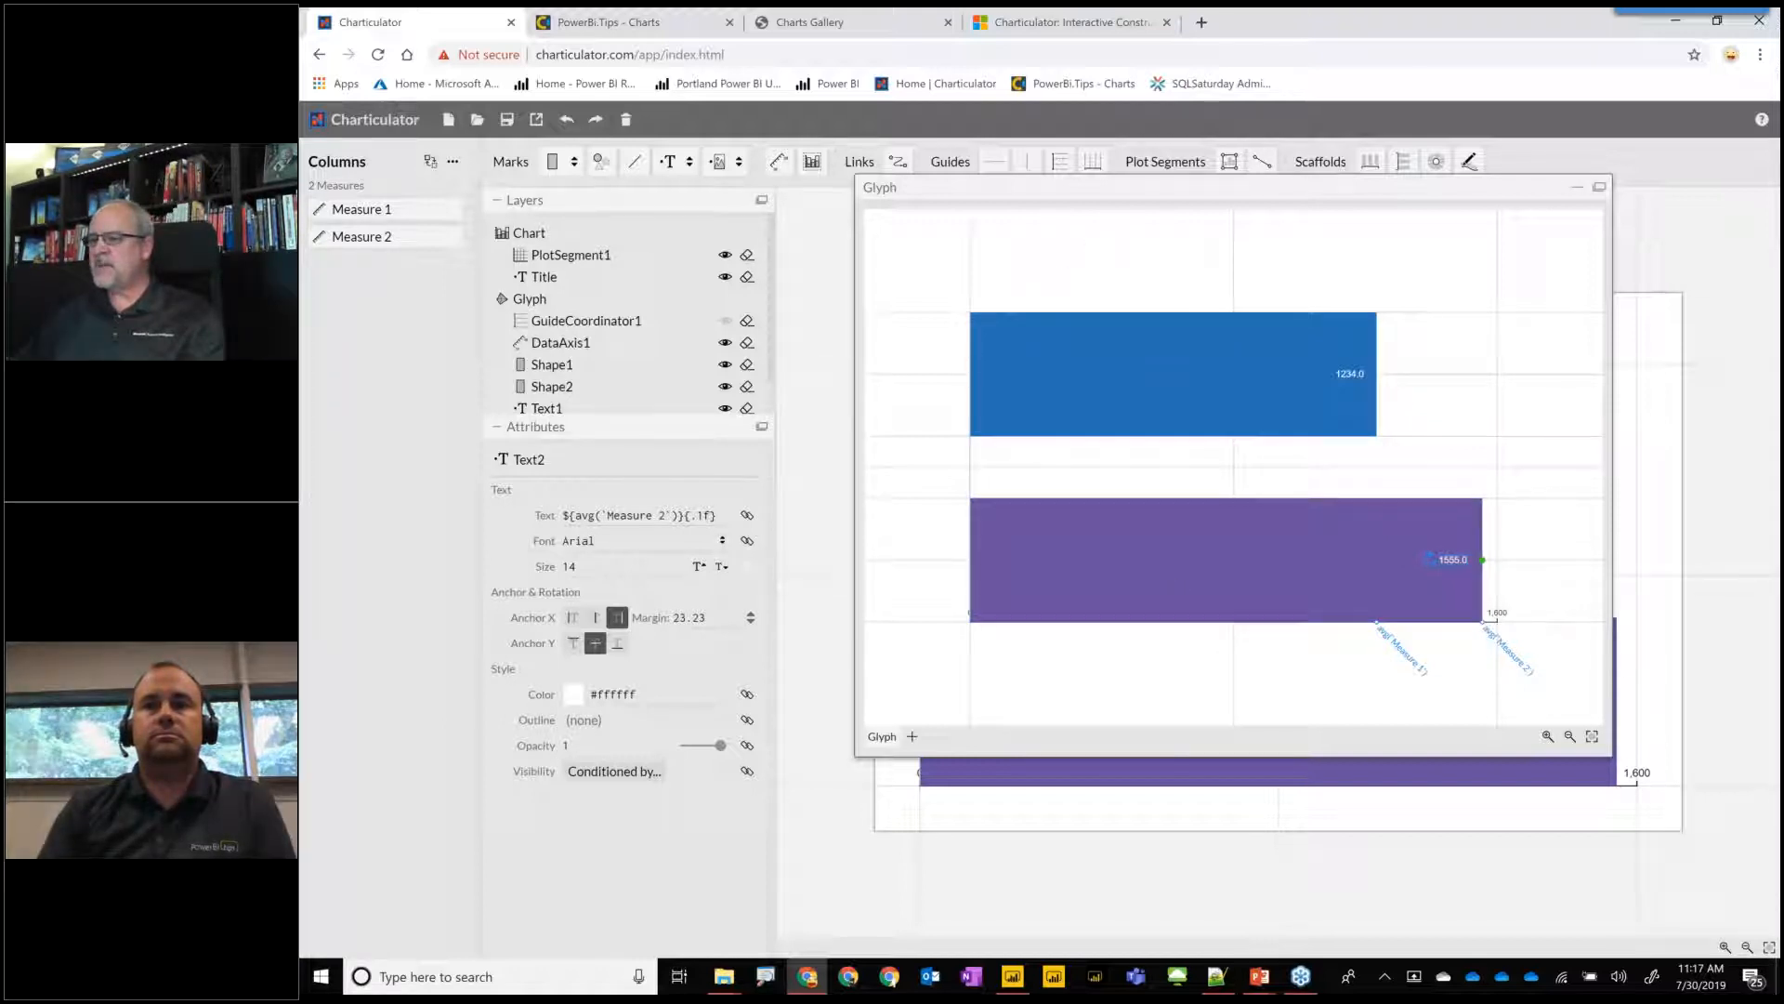
Save the chart to My Charts under the name 2_Measures.
{"action": "left_click", "coordinate": [506, 121]}
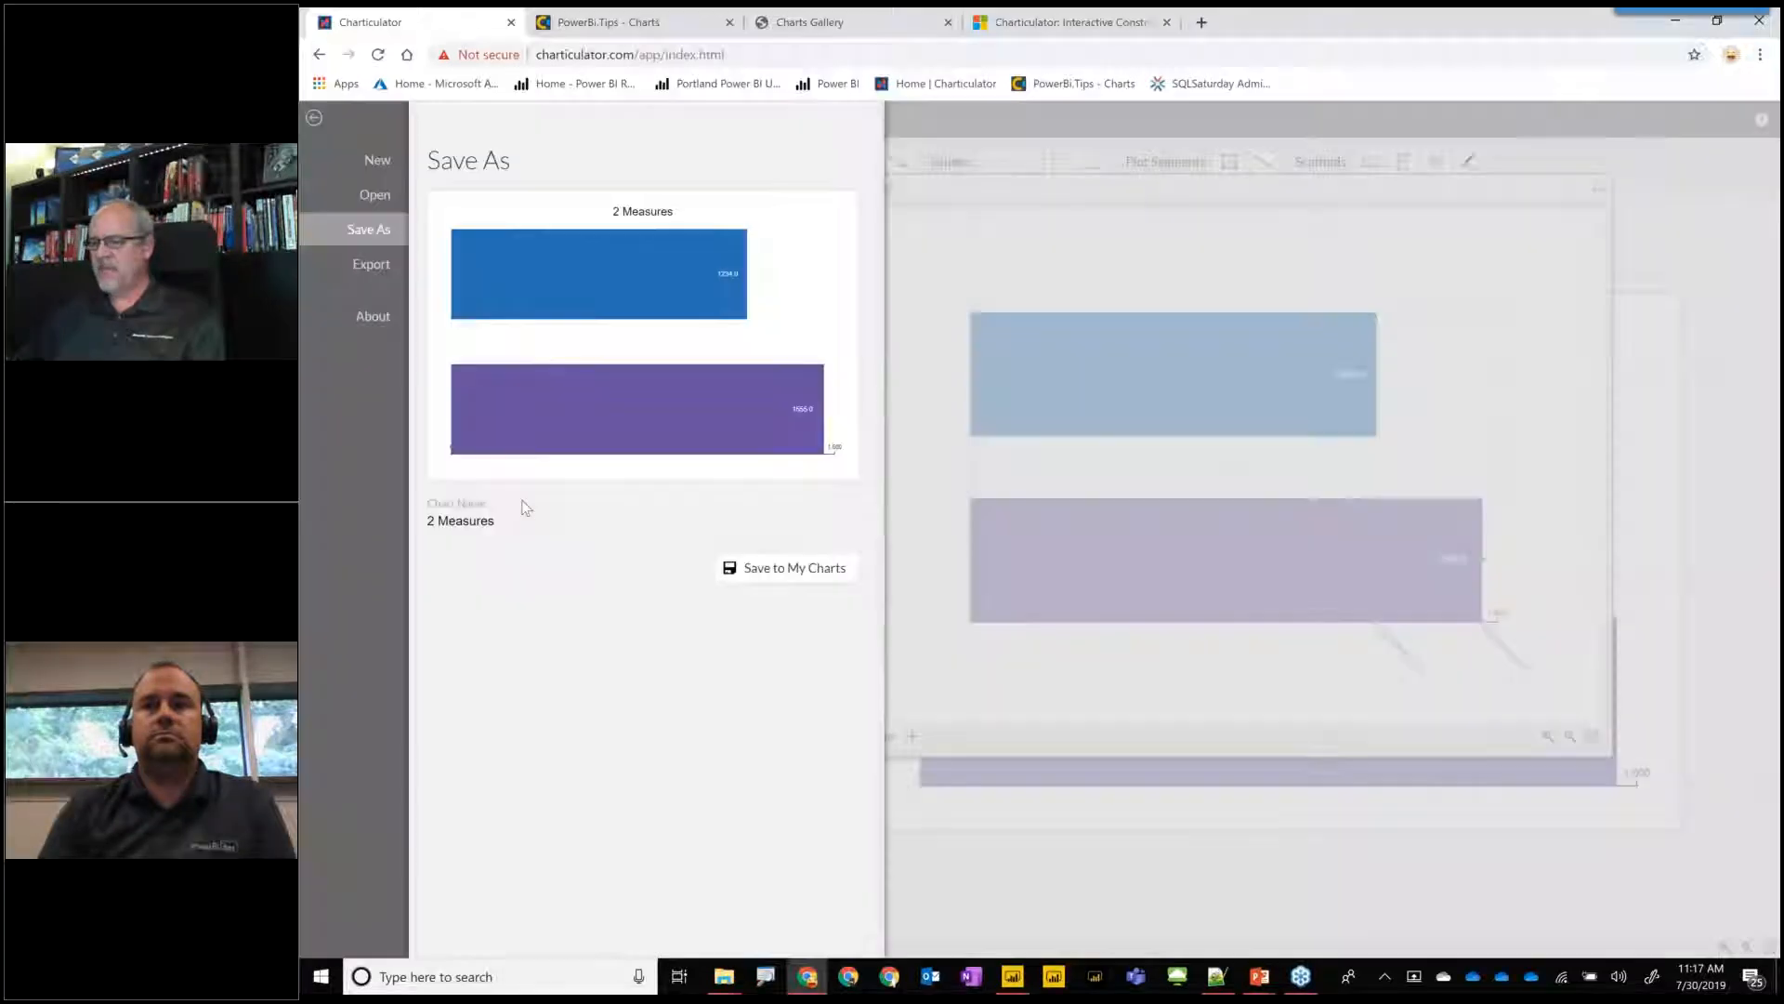
{"action": "left_click", "coordinate": [437, 520]}
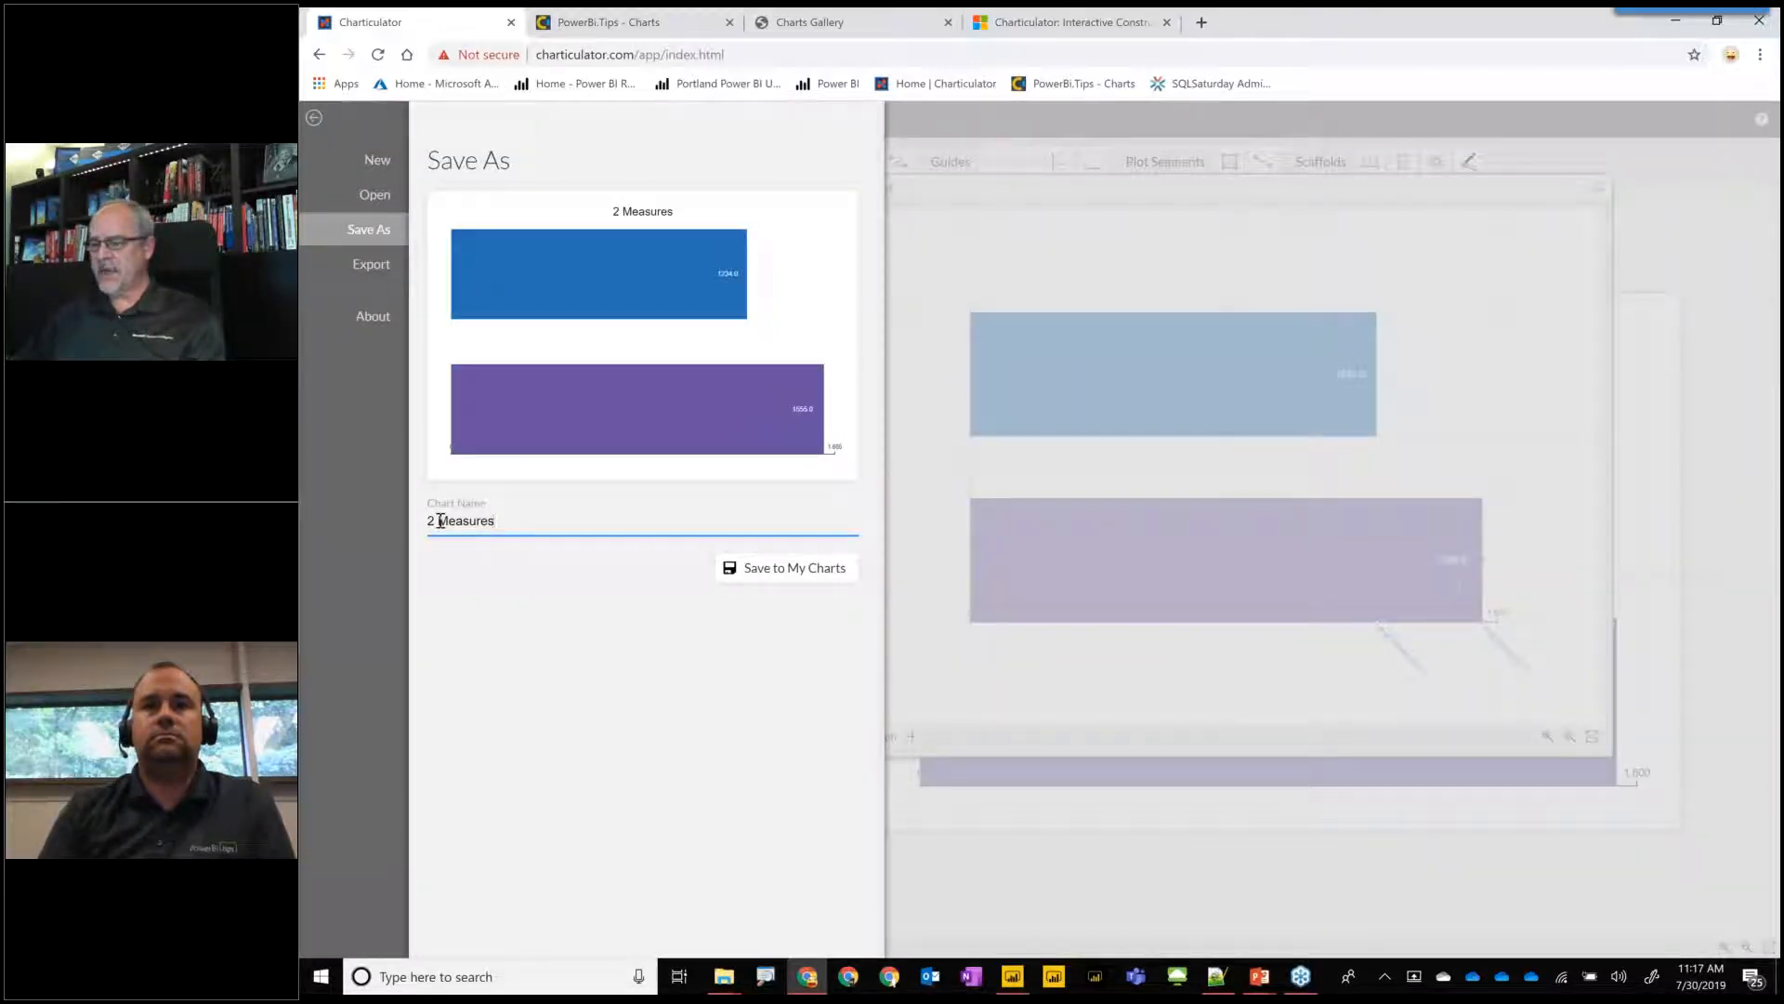
{"action": "key", "text": "BackSpace"}
{"action": "type", "text": "_"}
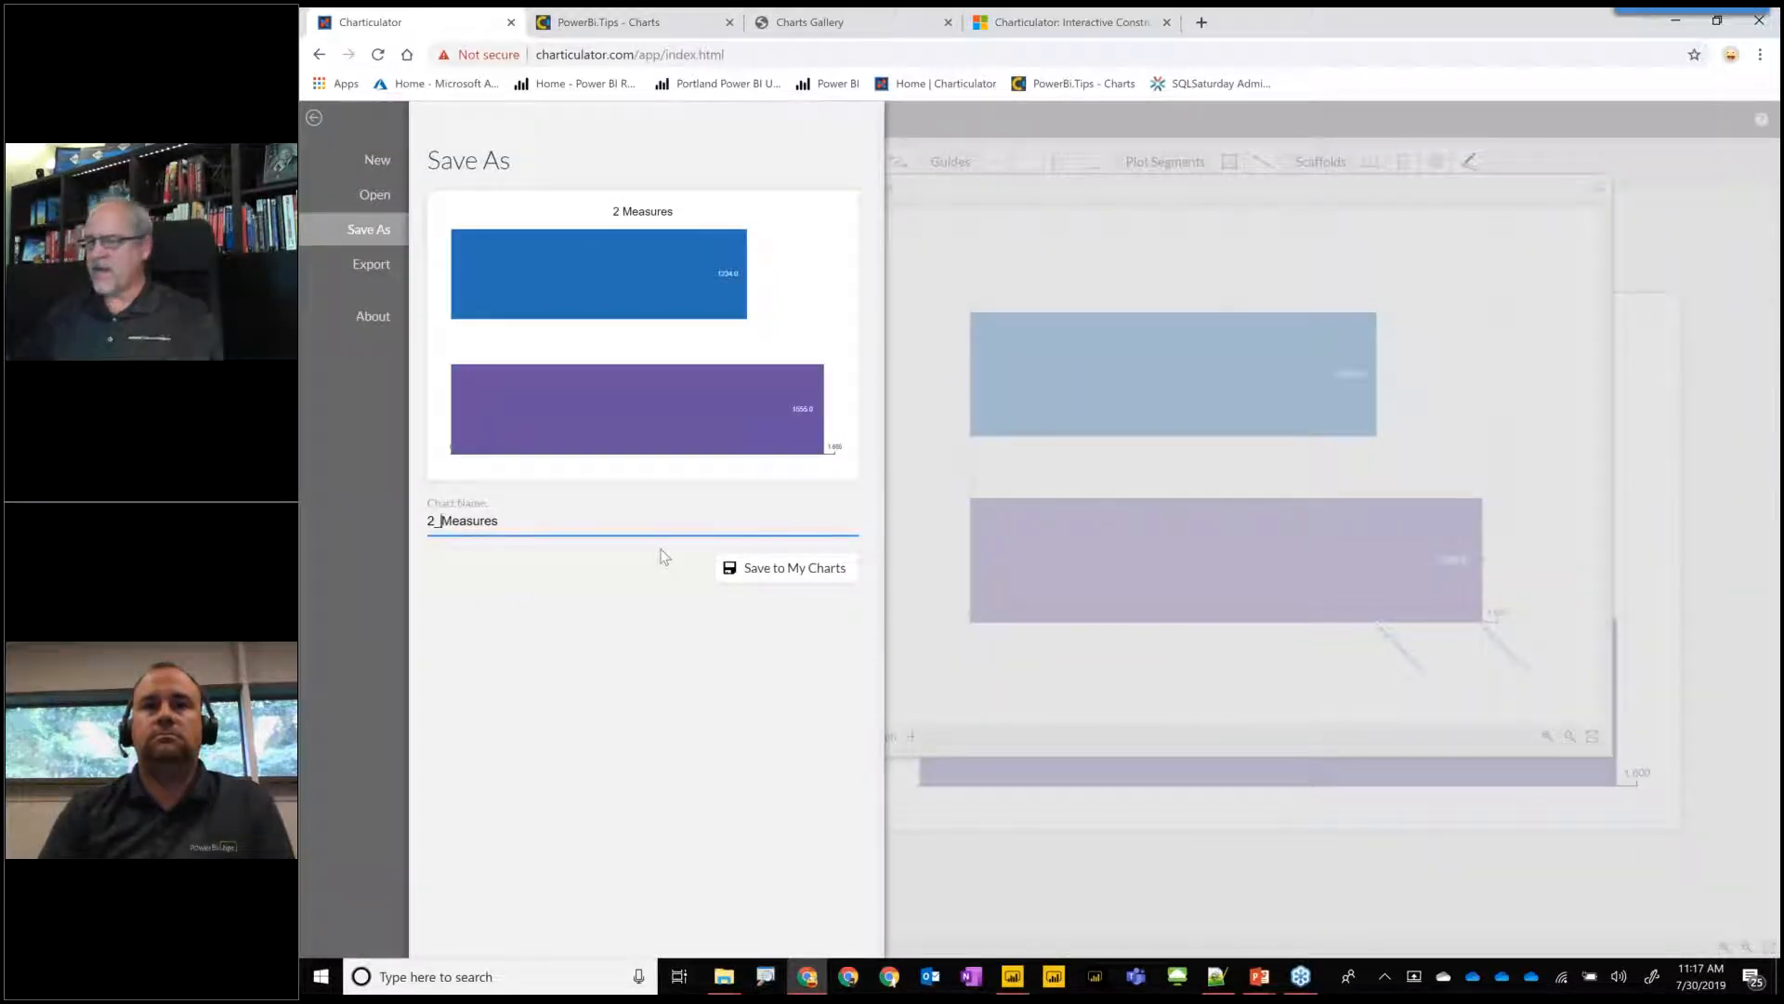
{"action": "left_click", "coordinate": [793, 568]}
Start a Power BI Custom Visual export and name the data mapping slots Value1 for Measure 1 and Value2 for Measure 2.
{"action": "left_click", "coordinate": [537, 119]}
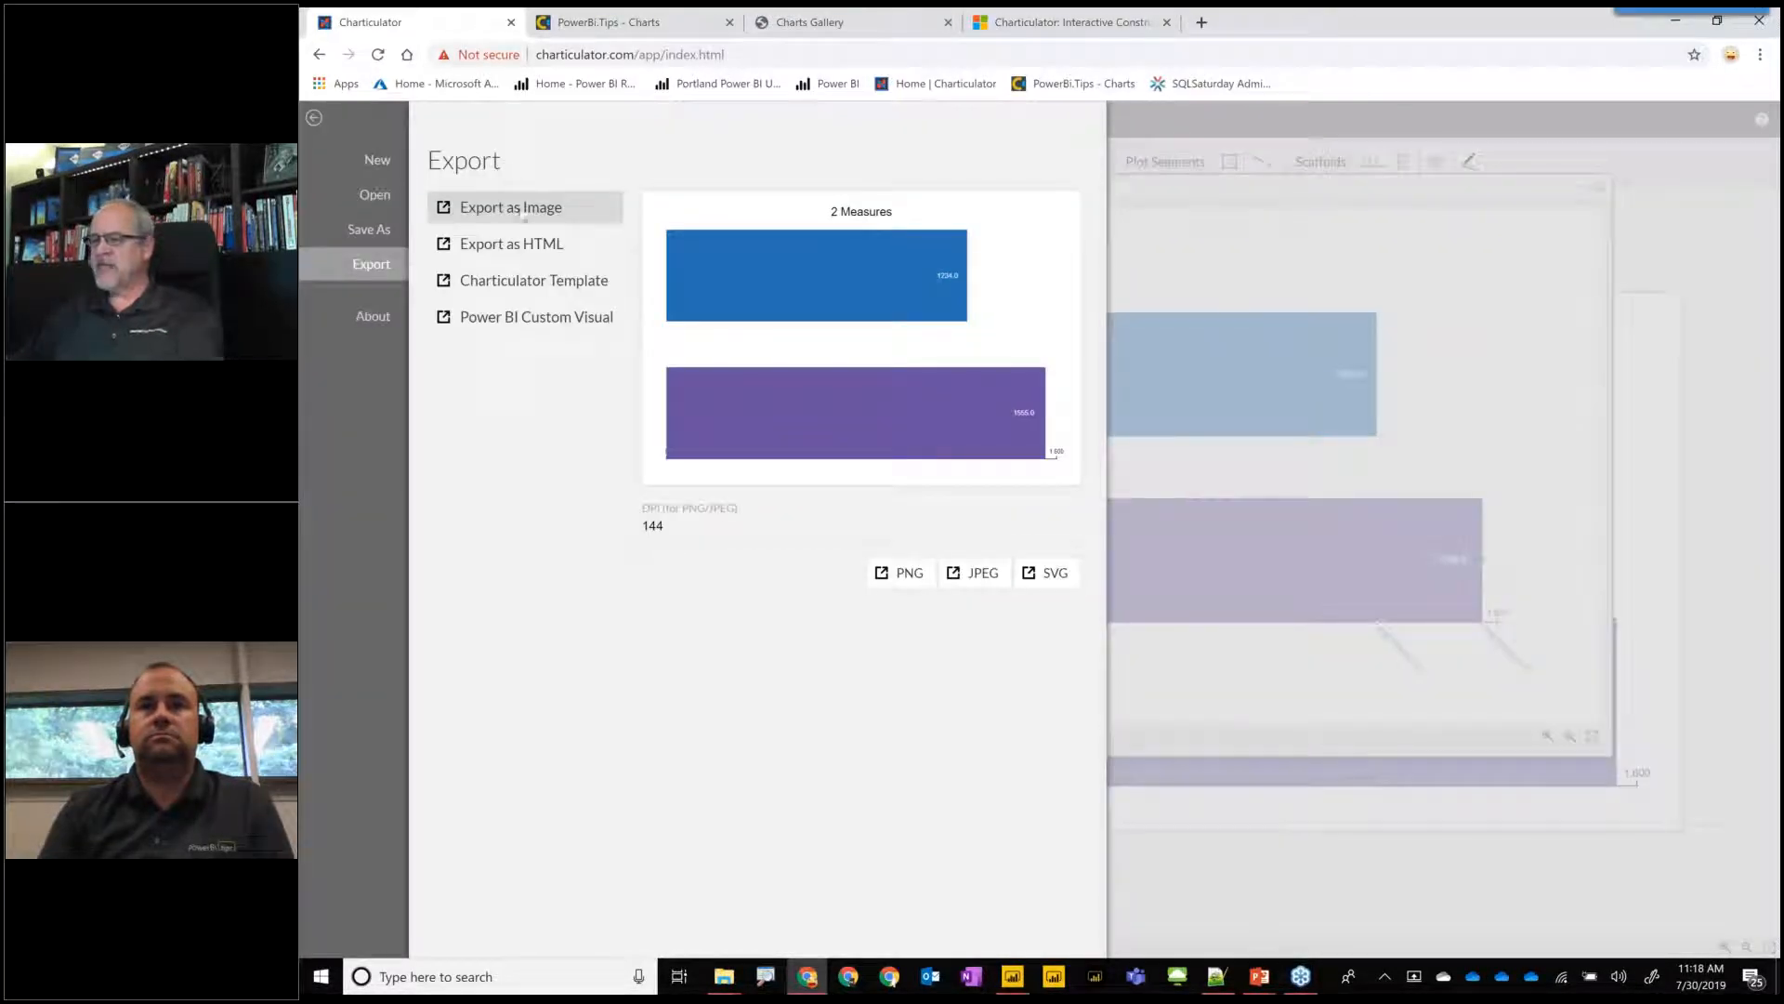
{"action": "left_click", "coordinate": [557, 320]}
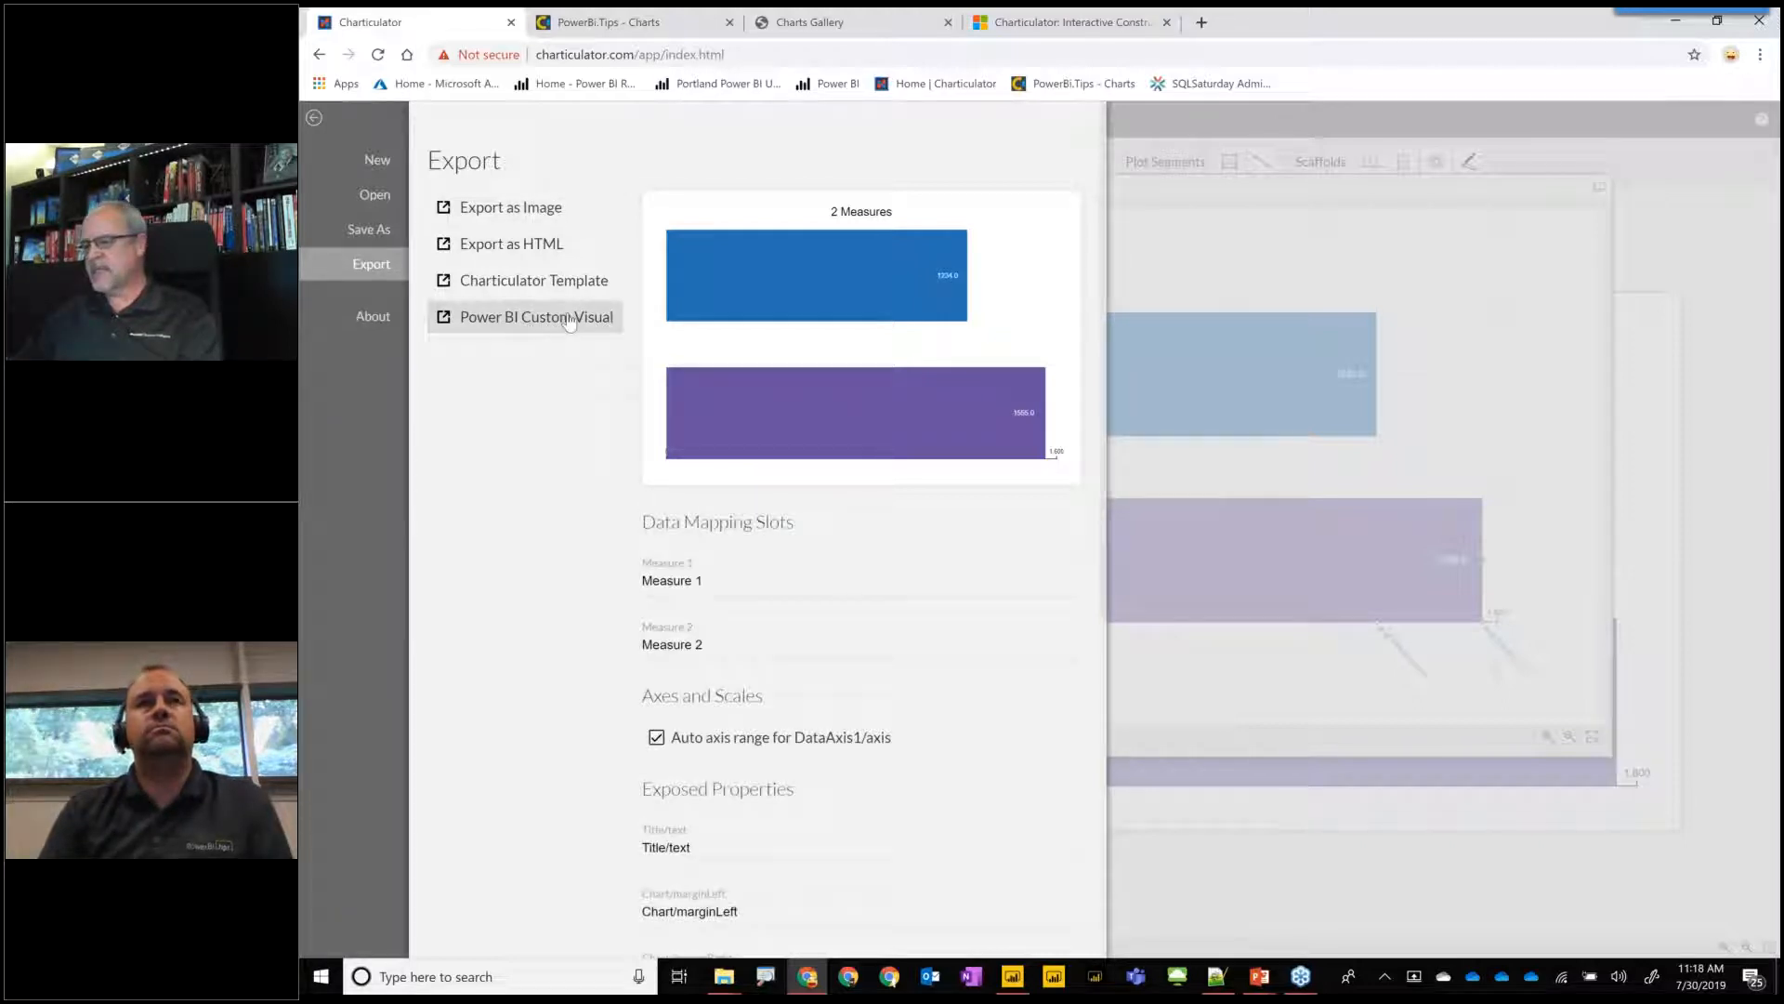
{"action": "left_click", "coordinate": [754, 582]}
{"action": "left_click_drag", "start_coordinate": [805, 577], "coordinate": [526, 586]}
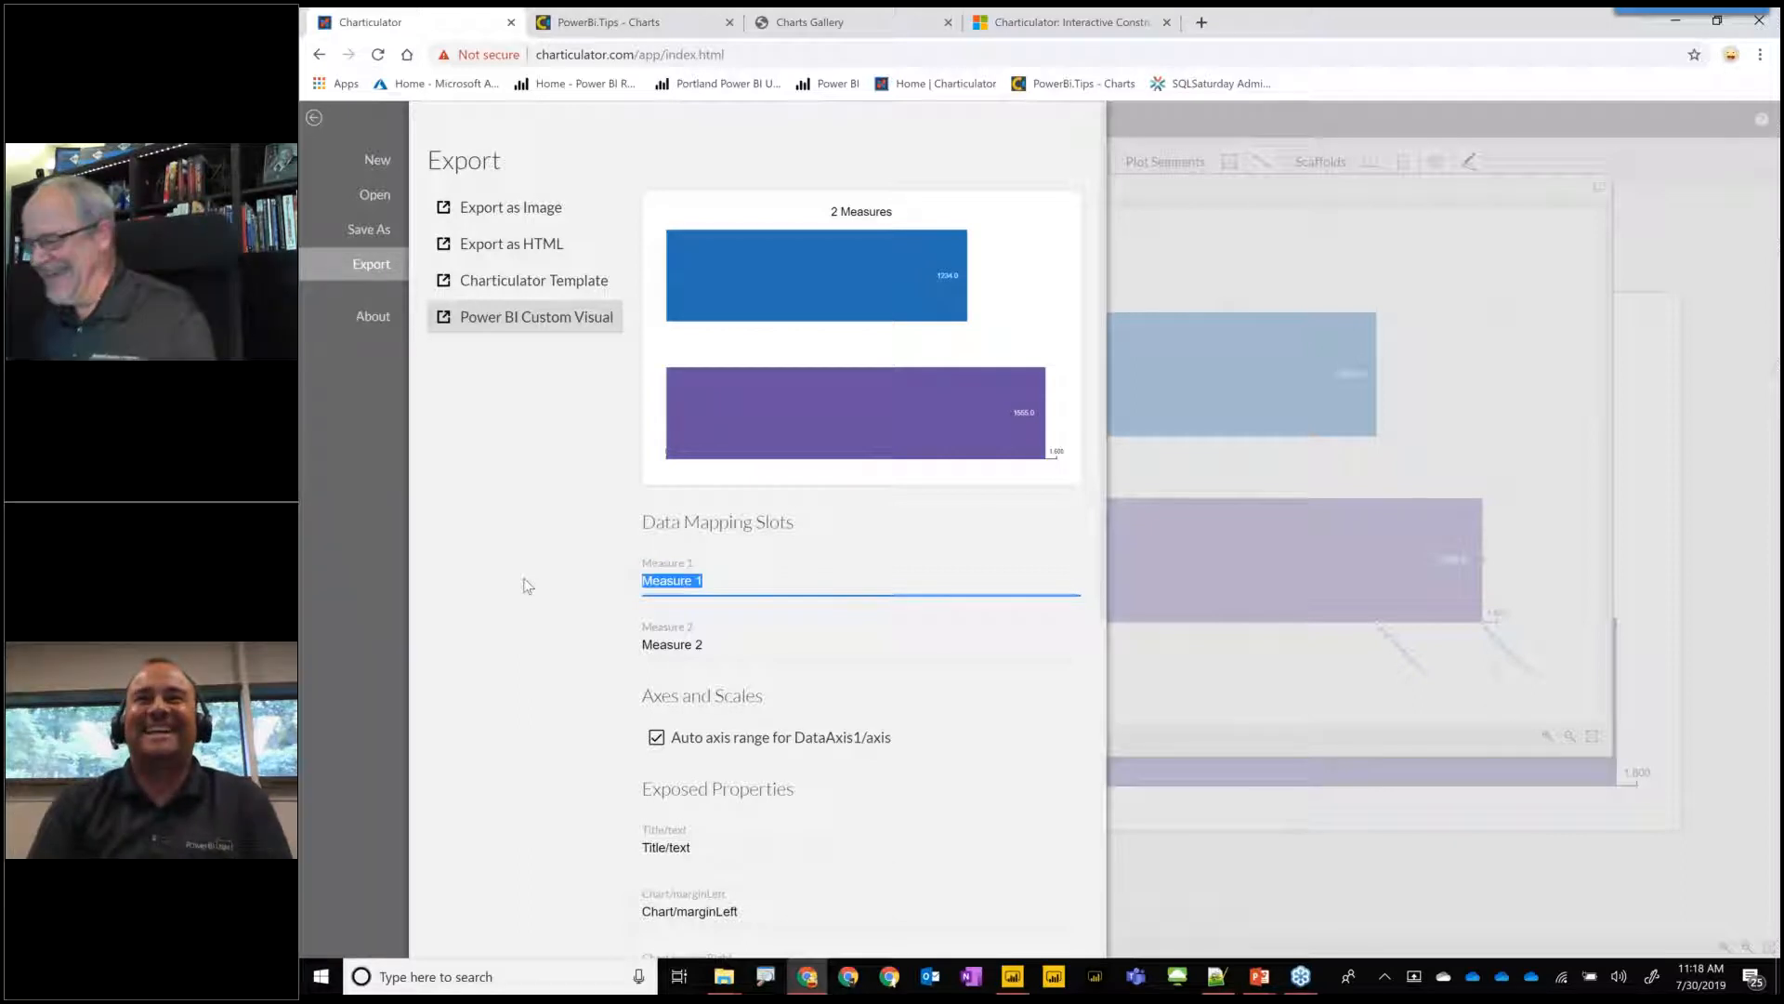
{"action": "type", "text": "Value"}
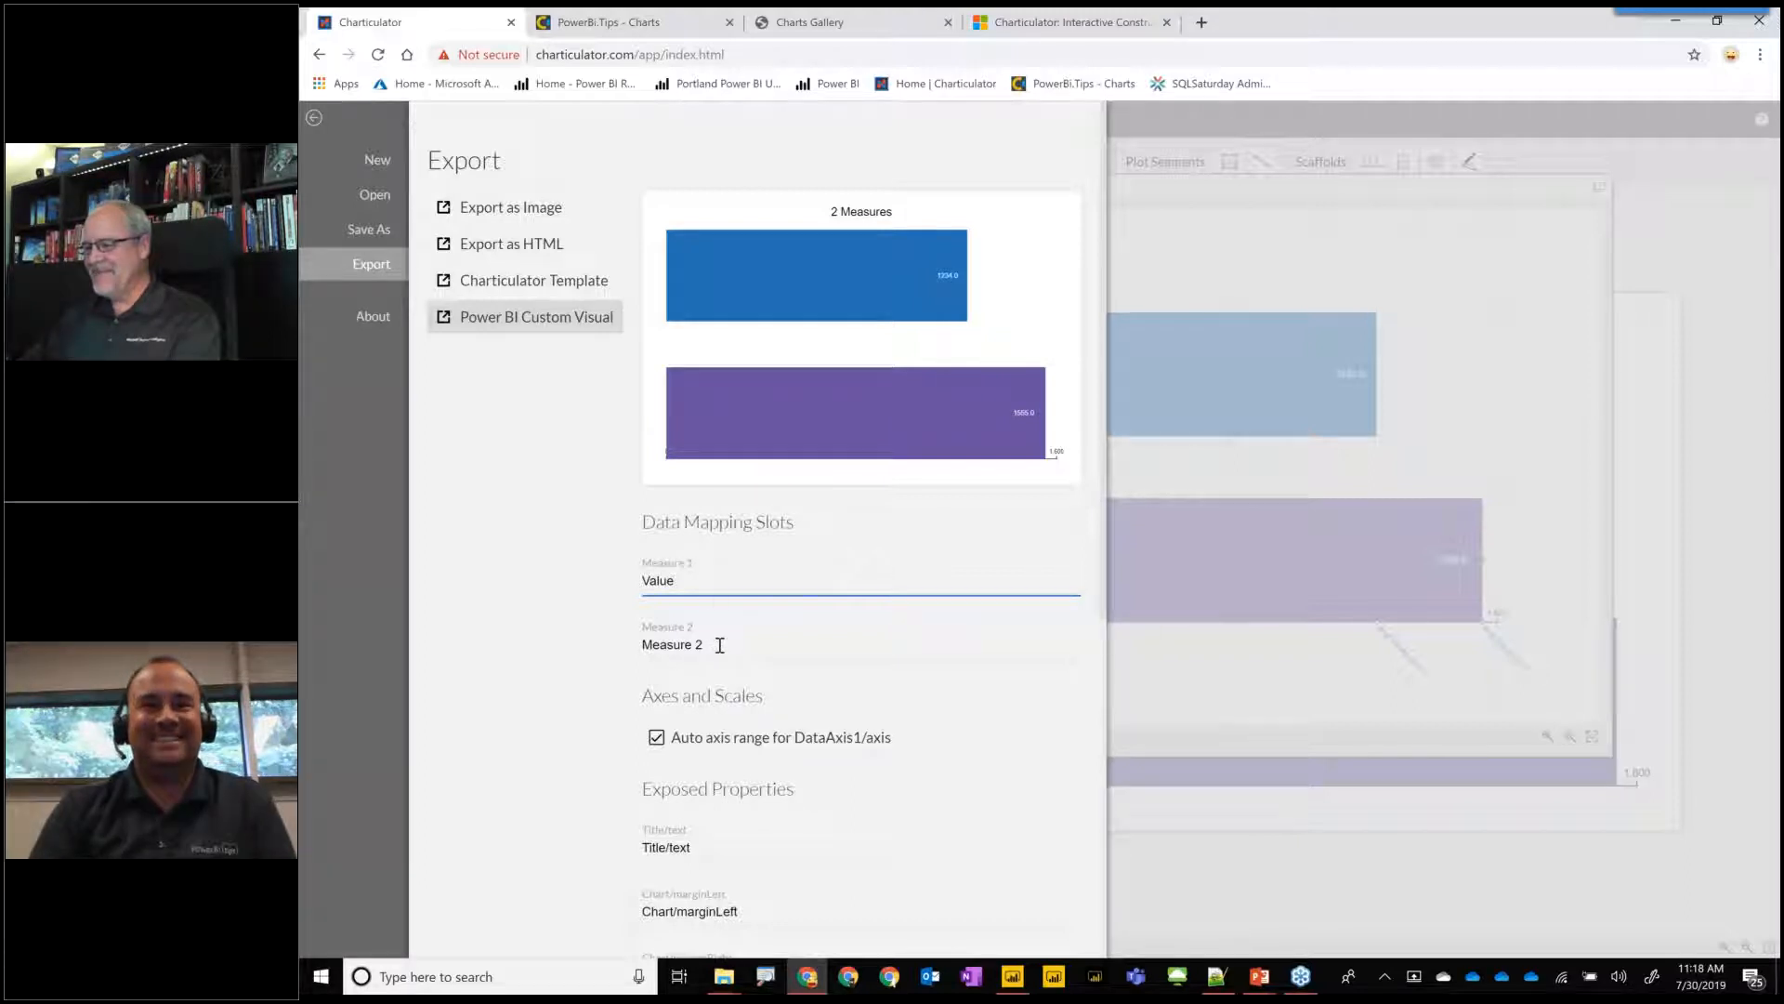
{"action": "left_click", "coordinate": [719, 645]}
{"action": "left_click", "coordinate": [712, 586]}
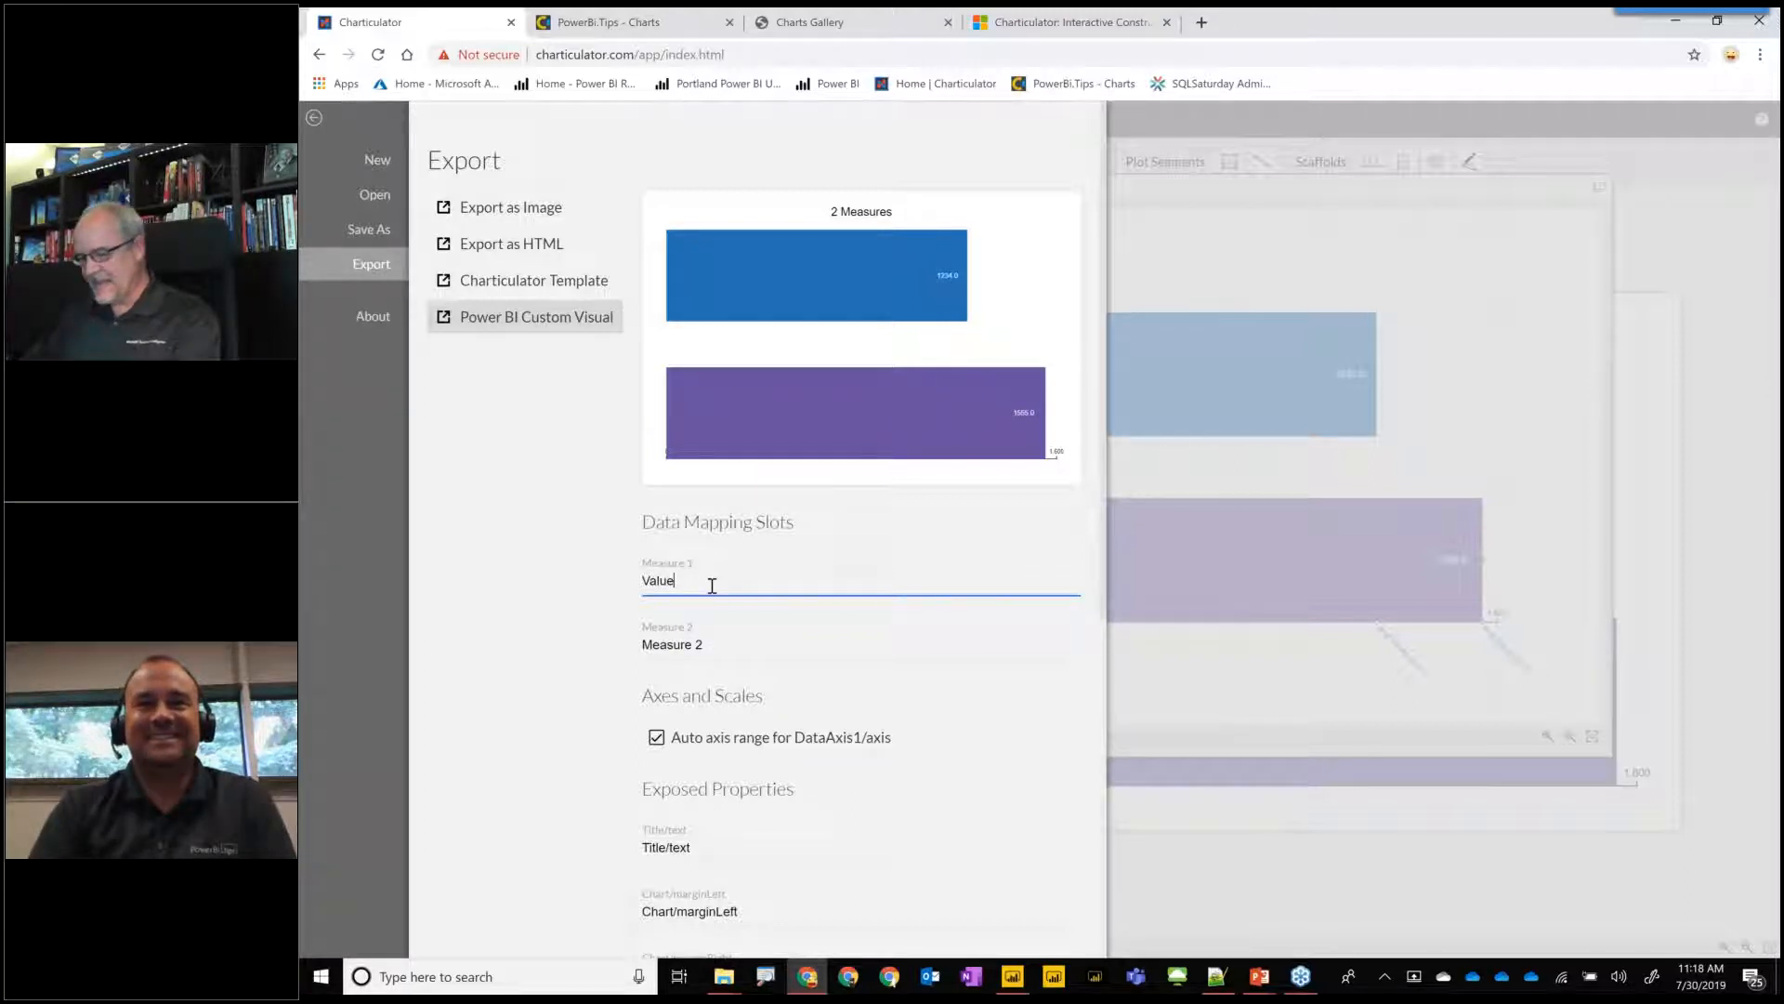
{"action": "type", "text": "1"}
{"action": "left_click_drag", "start_coordinate": [744, 645], "coordinate": [641, 645]}
{"action": "type", "text": "Value2"}
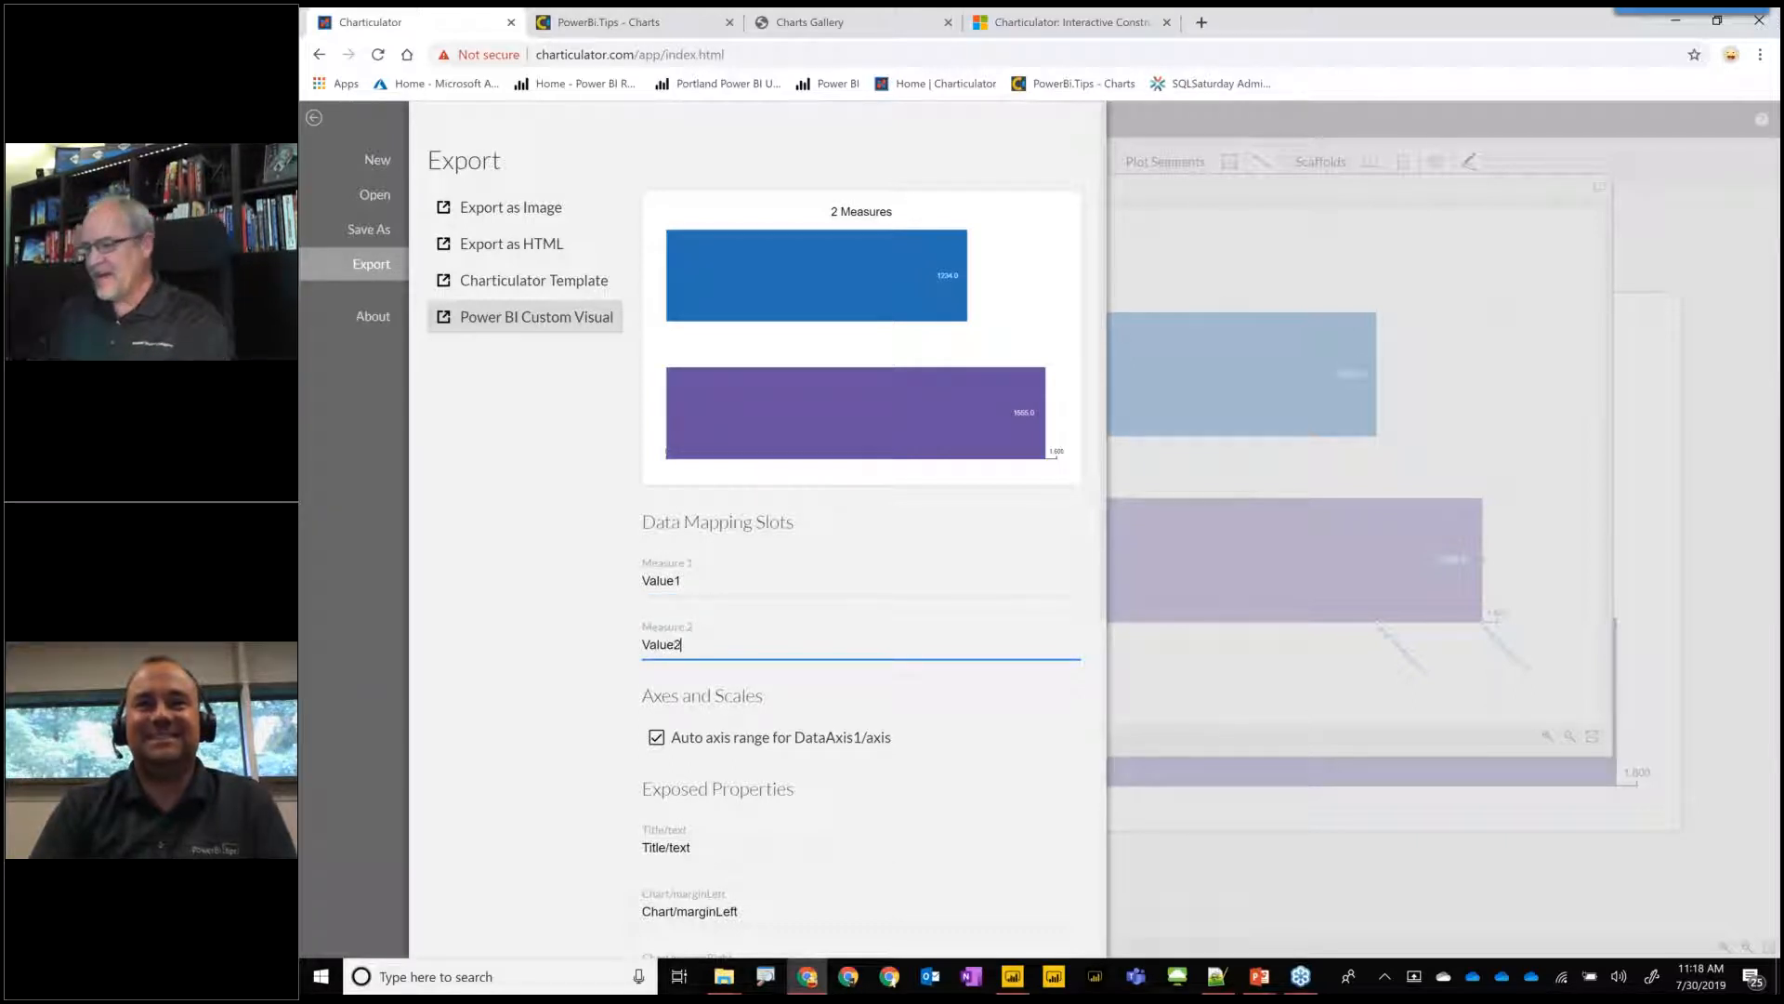
Name the Power BI custom visual 2_Bars_12.
{"action": "scroll", "coordinate": [872, 762], "scroll_direction": "down", "scroll_amount": 3}
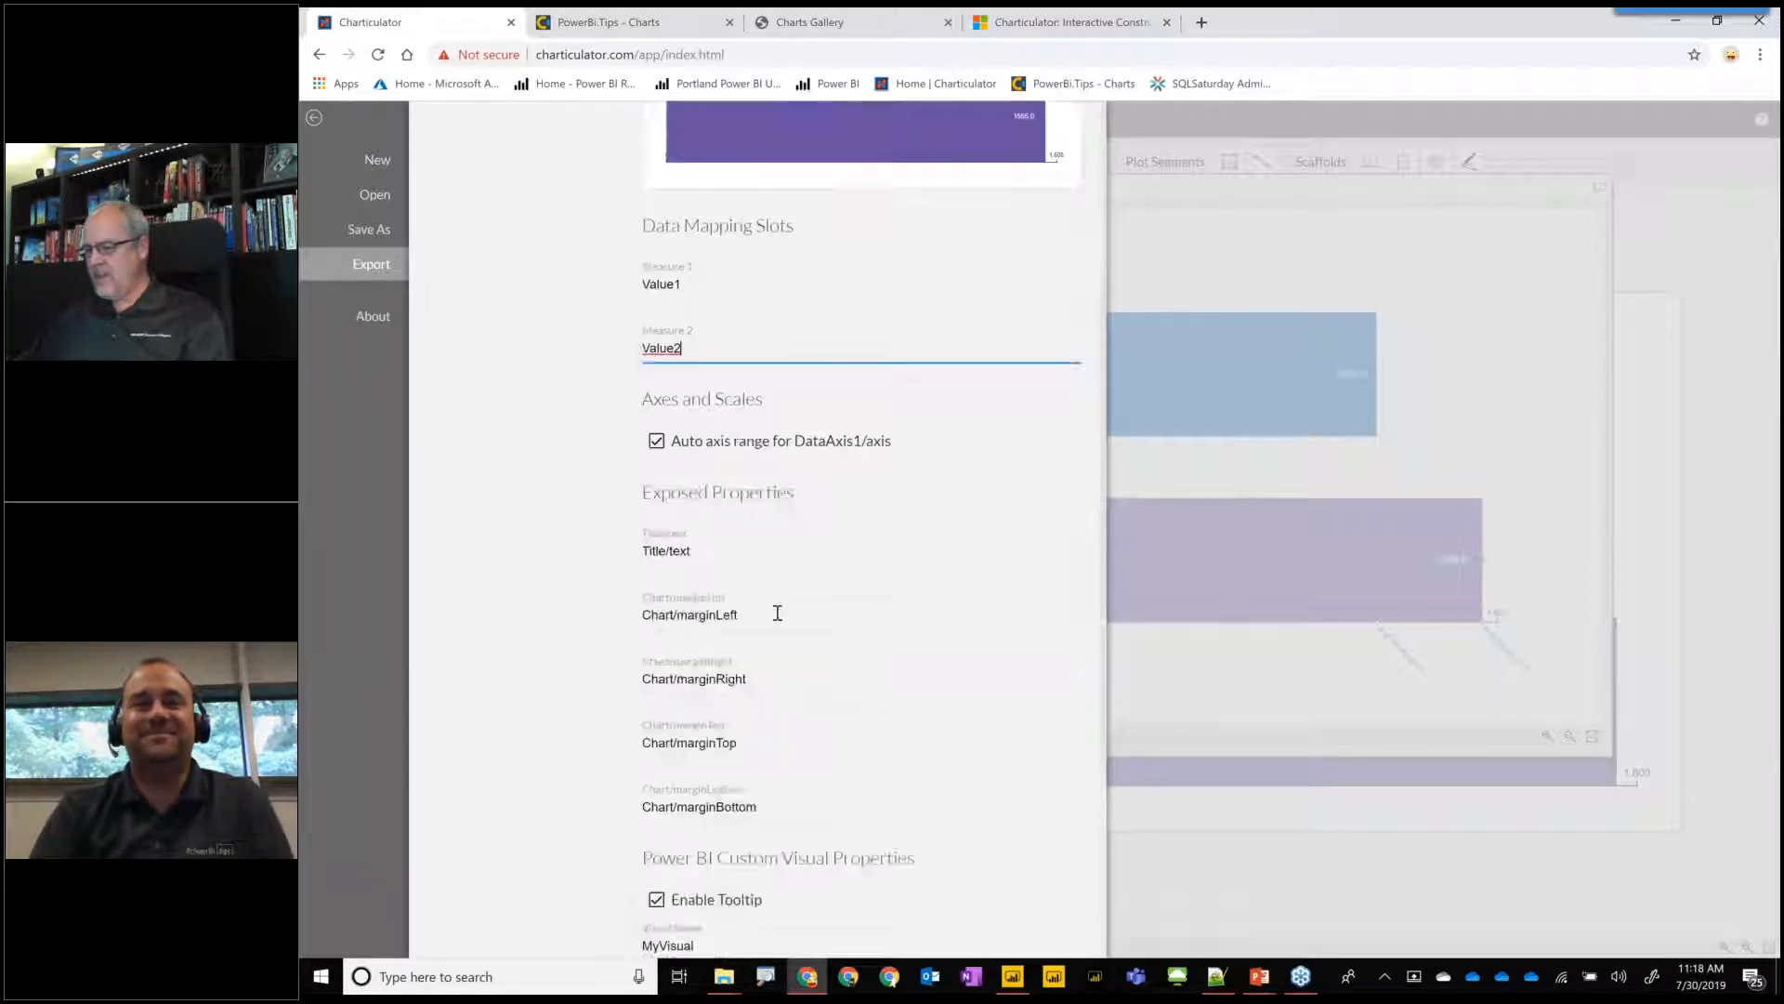
{"action": "scroll", "coordinate": [793, 698], "scroll_direction": "down", "scroll_amount": 3}
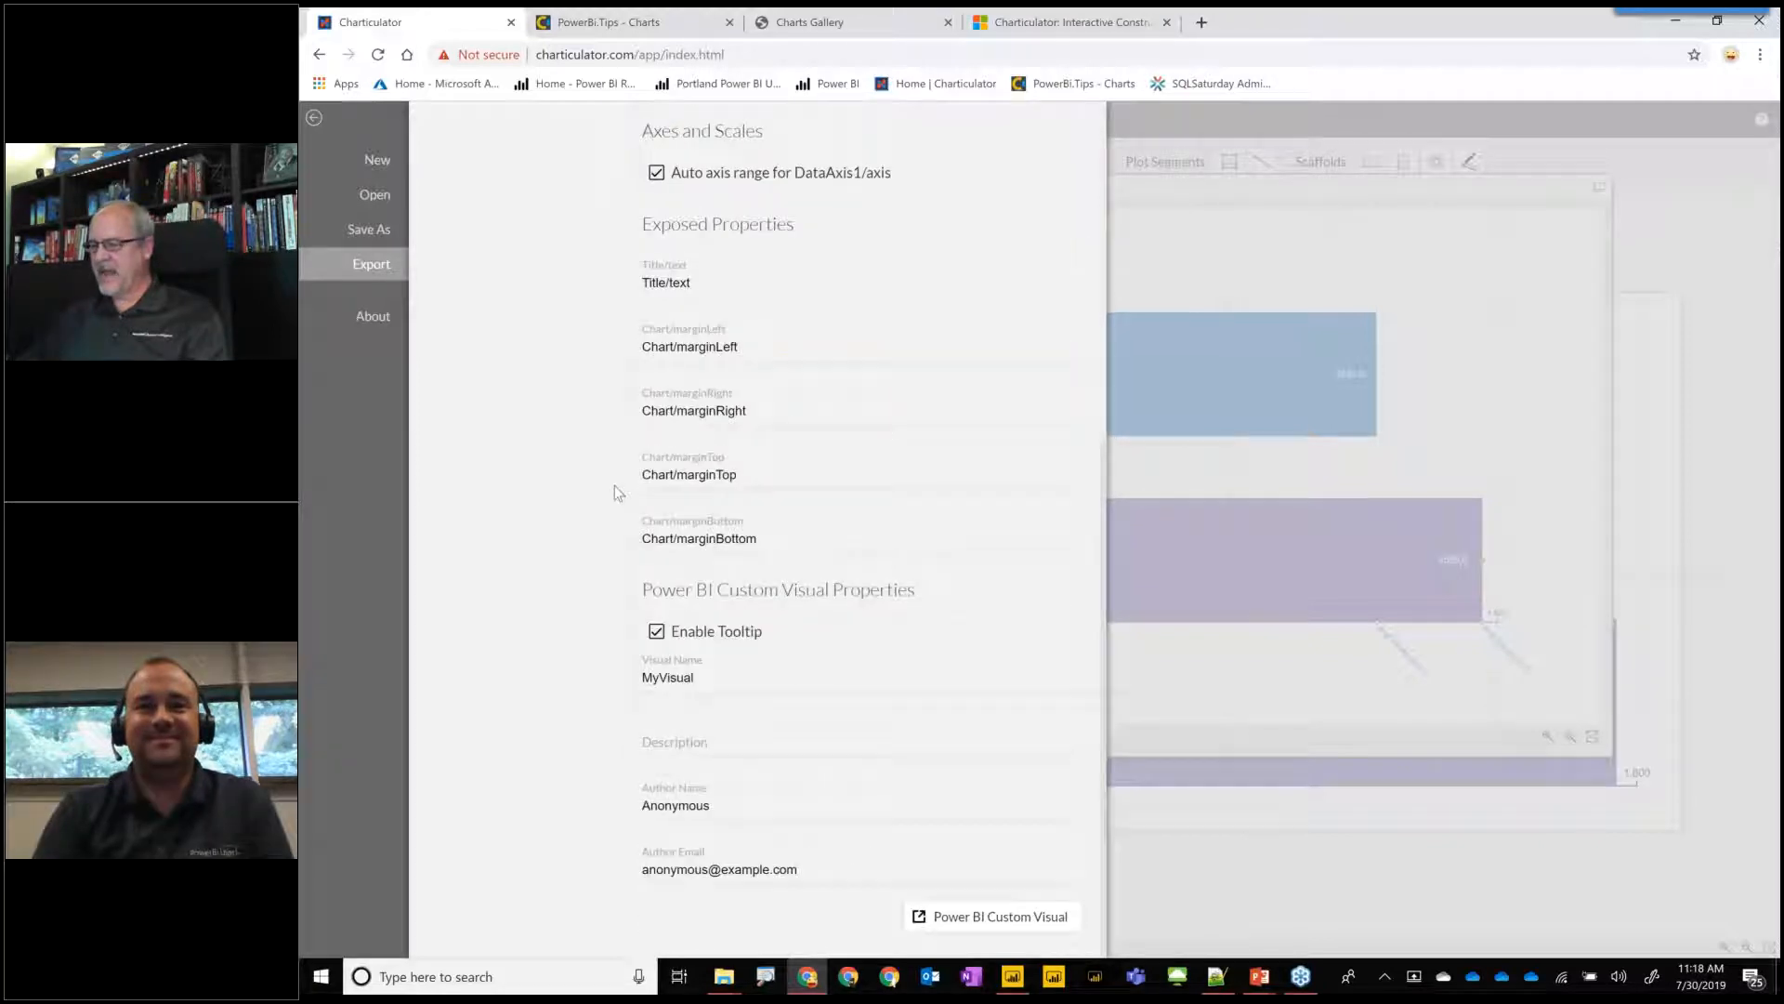
{"action": "double_click", "coordinate": [728, 677]}
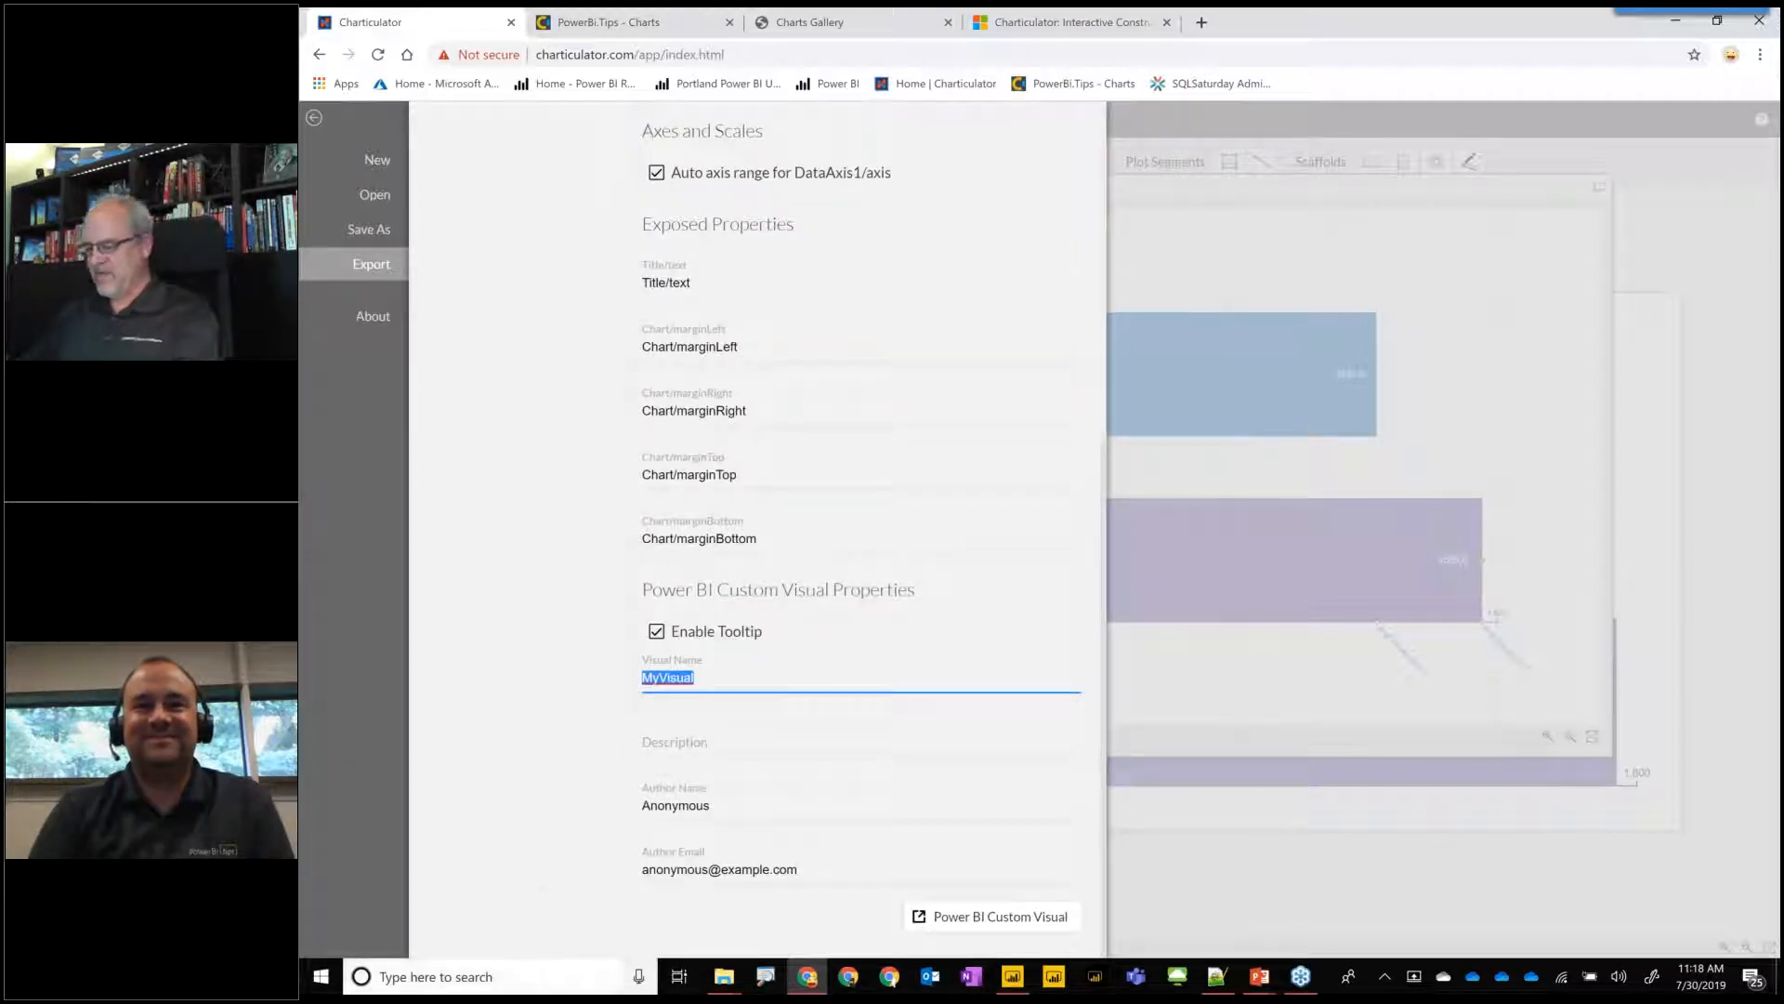
{"action": "type", "text": "2"}
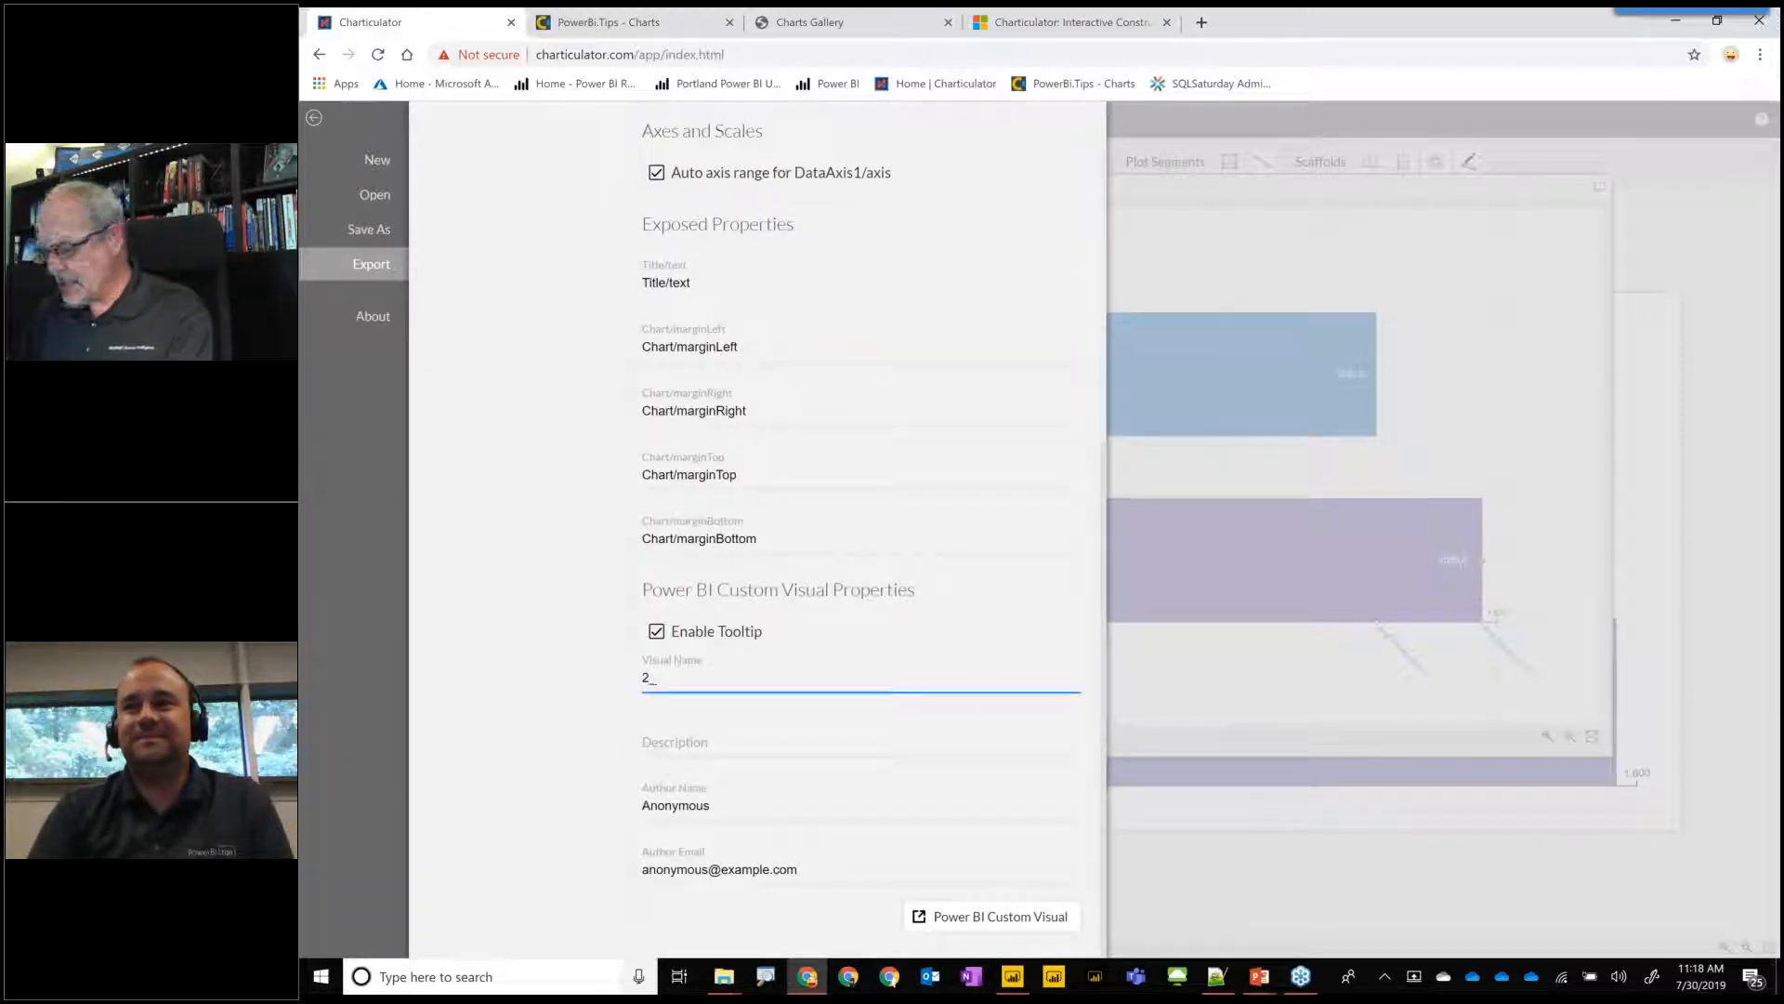
{"action": "type", "text": "_Bars_"}
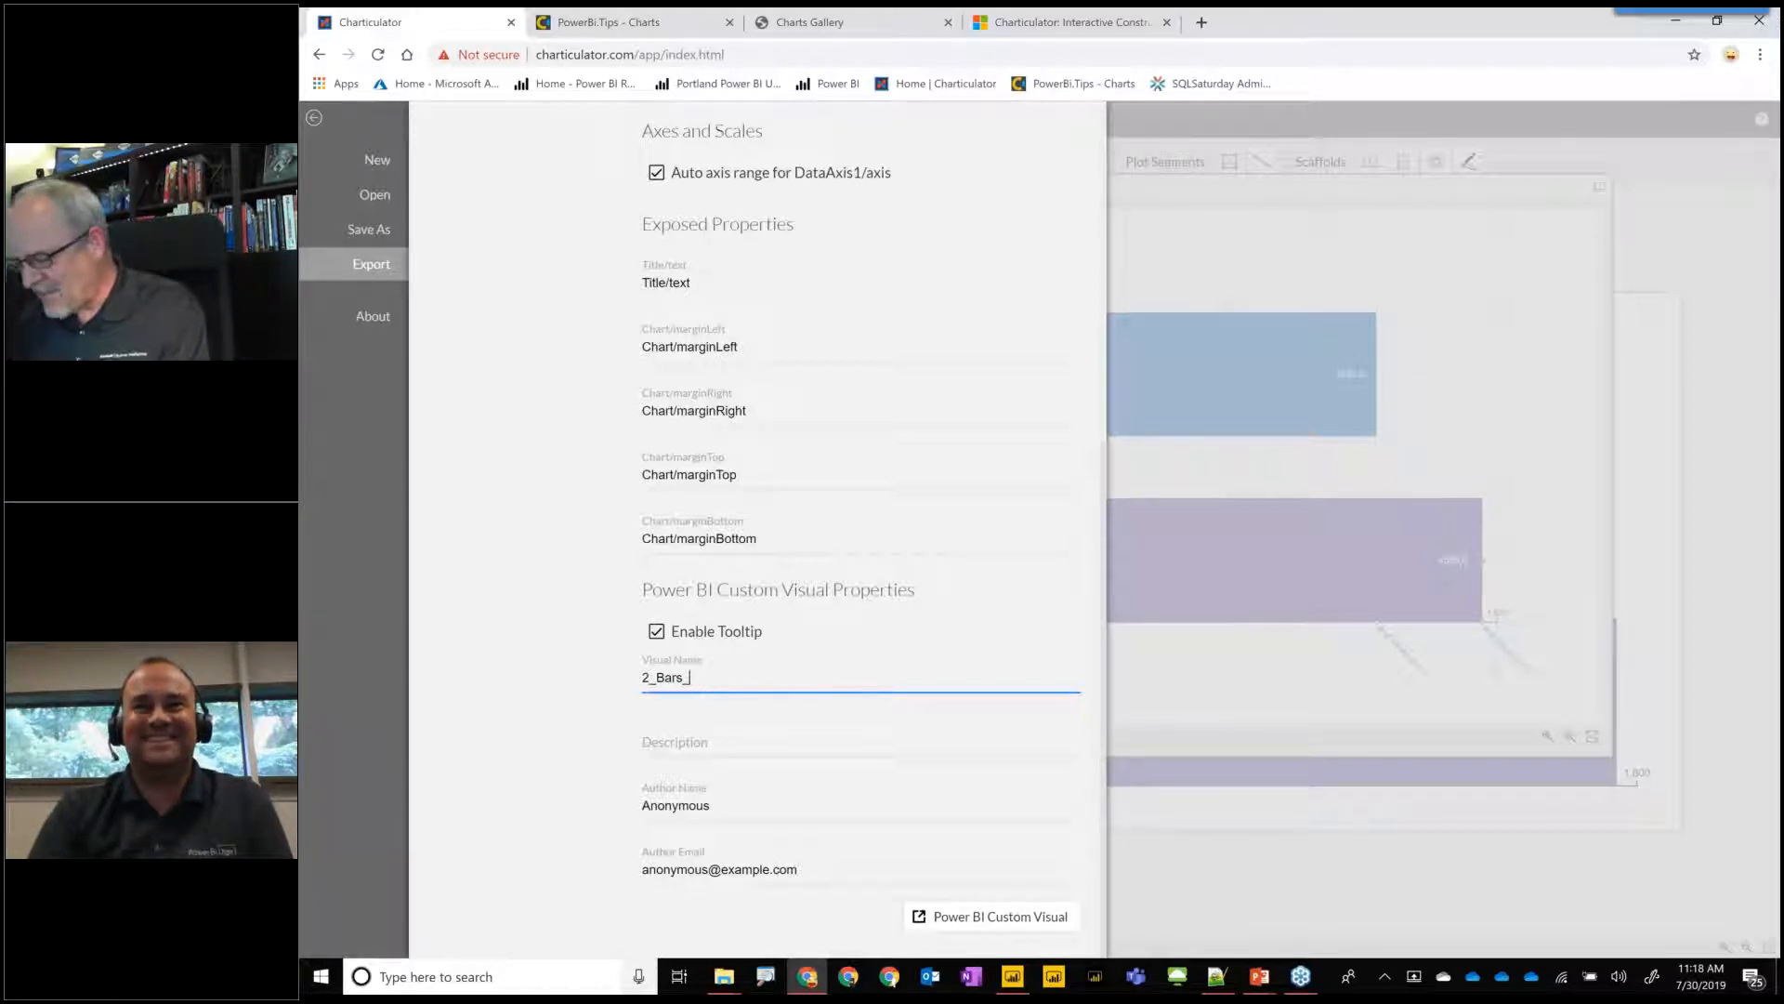
{"action": "type", "text": "2"}
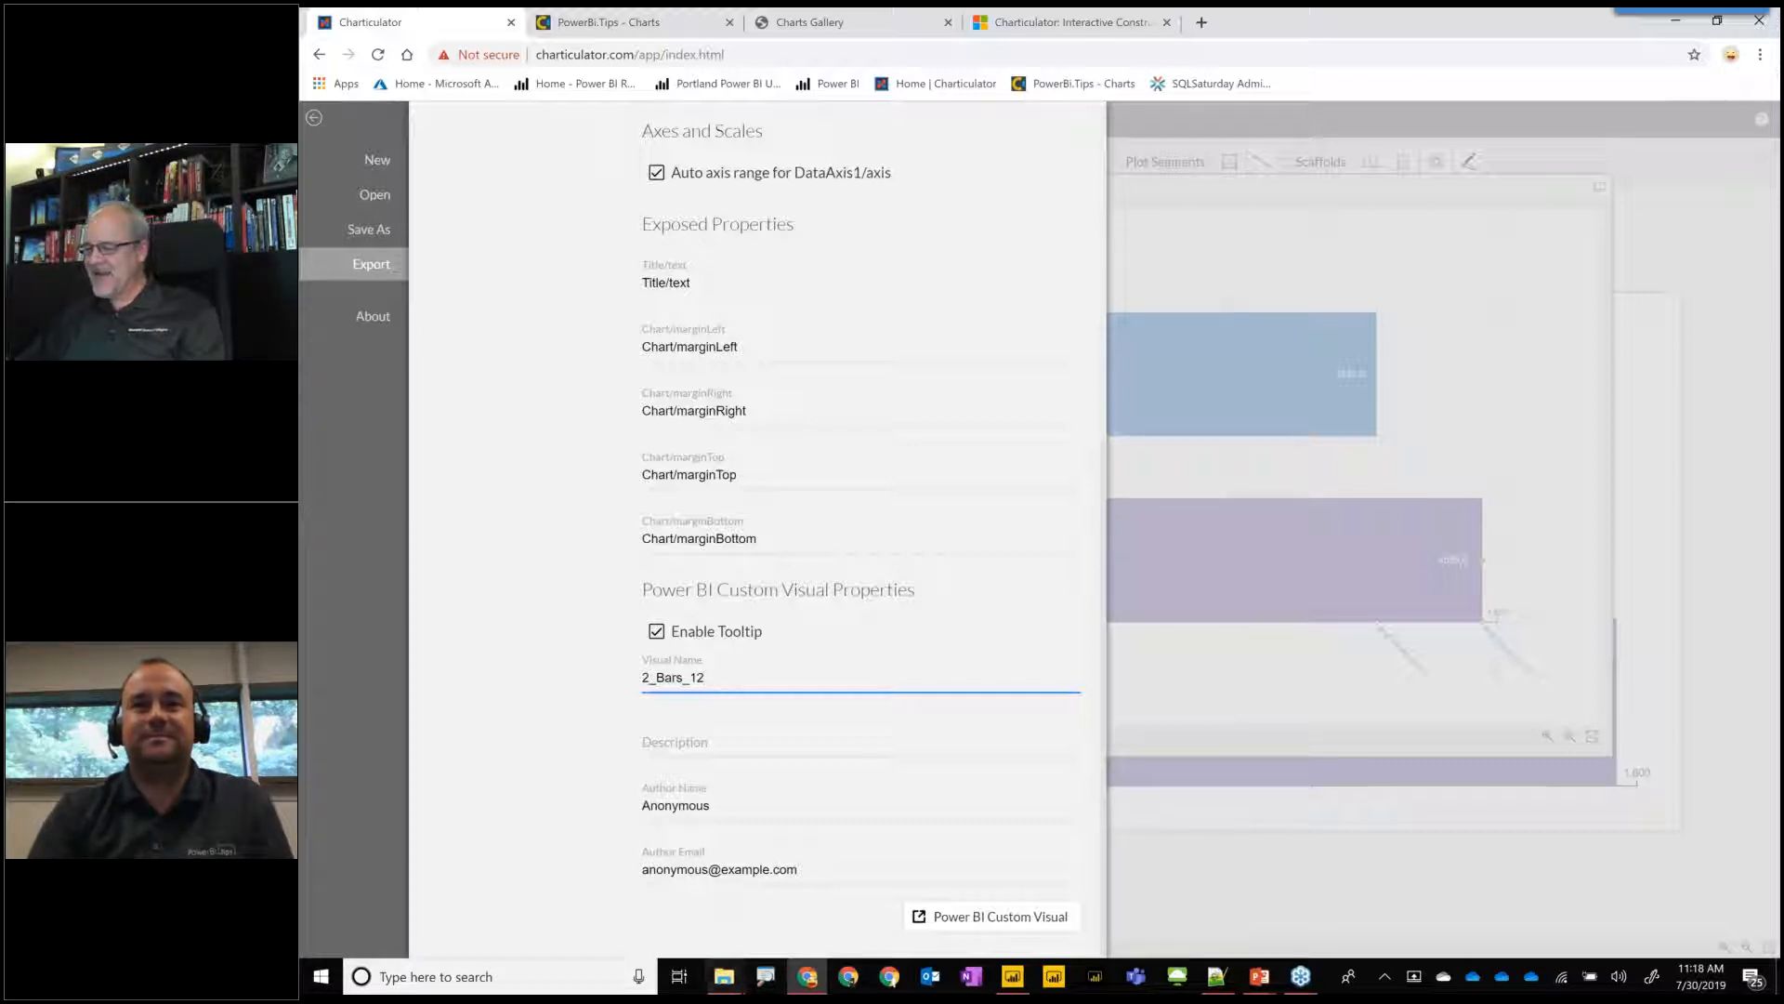
Export the 2_Bars_12 Power BI custom visual and switch to the ContosoDW Sales report in Power BI Desktop.
{"action": "left_click", "coordinate": [979, 918]}
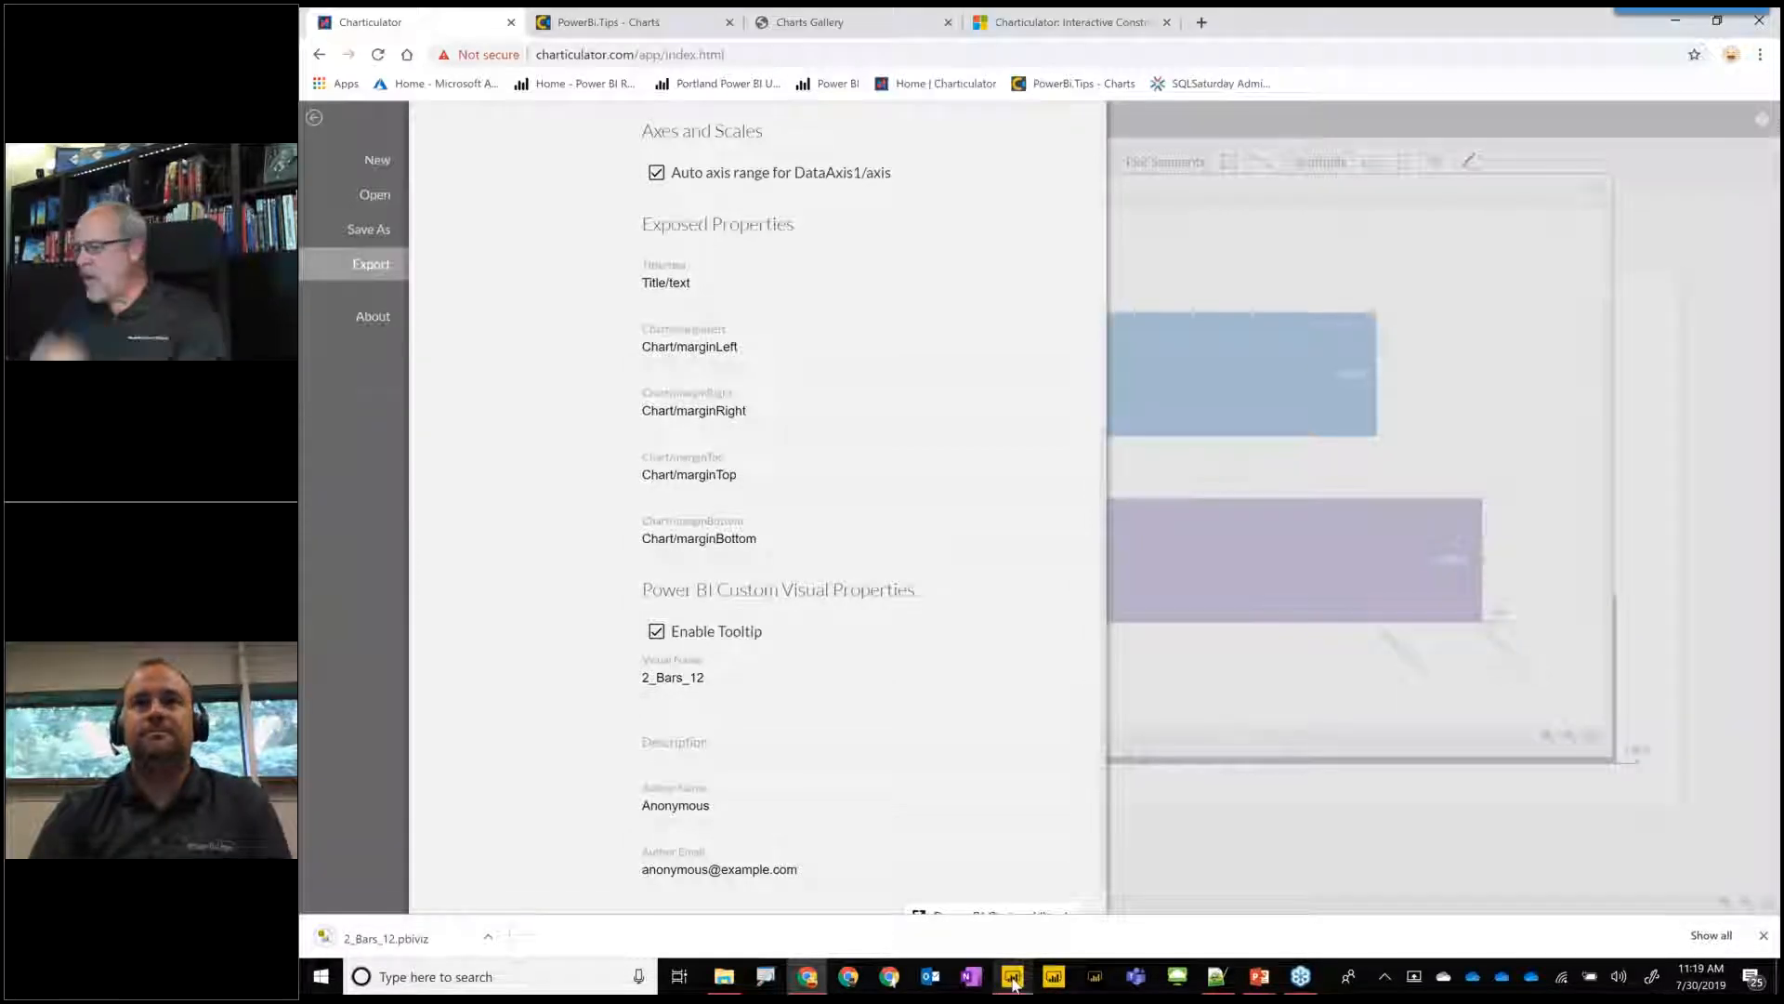
{"action": "left_click", "coordinate": [1053, 978]}
{"action": "left_click", "coordinate": [1353, 724]}
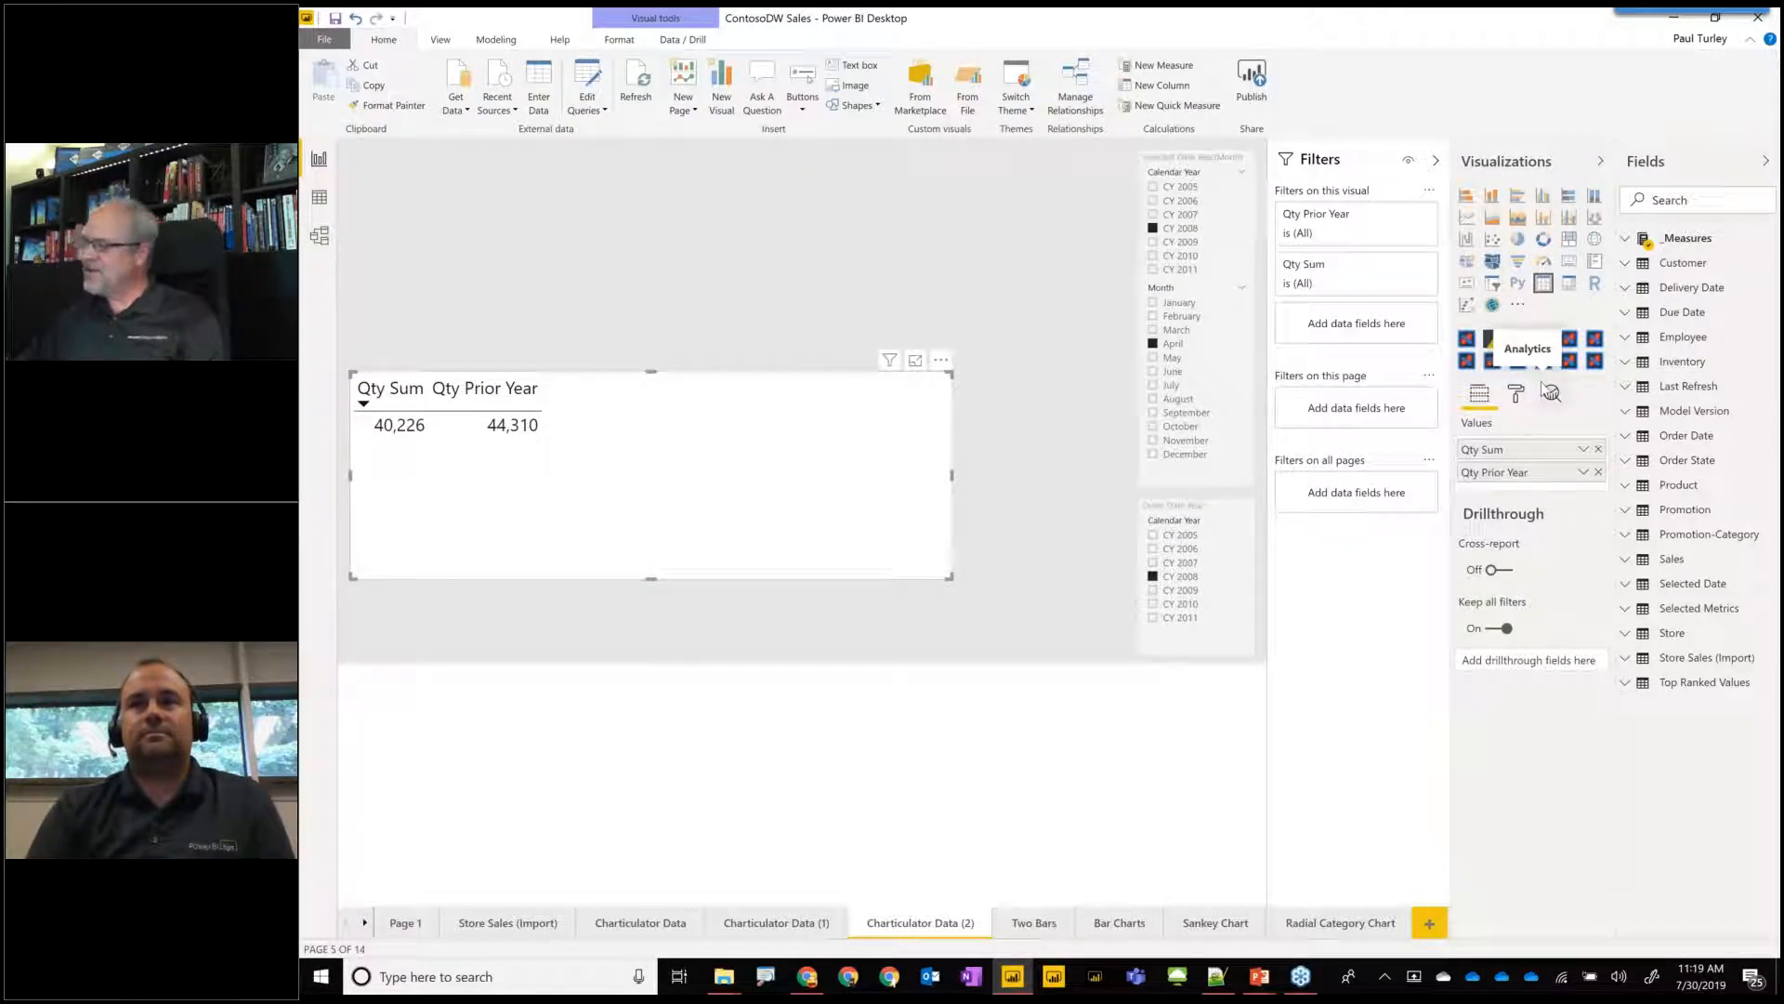
Import the custom visual file Pauls_Two_Measure_Chart.pbiviz from the Downloads folder into the report.
{"action": "left_click", "coordinate": [1517, 306]}
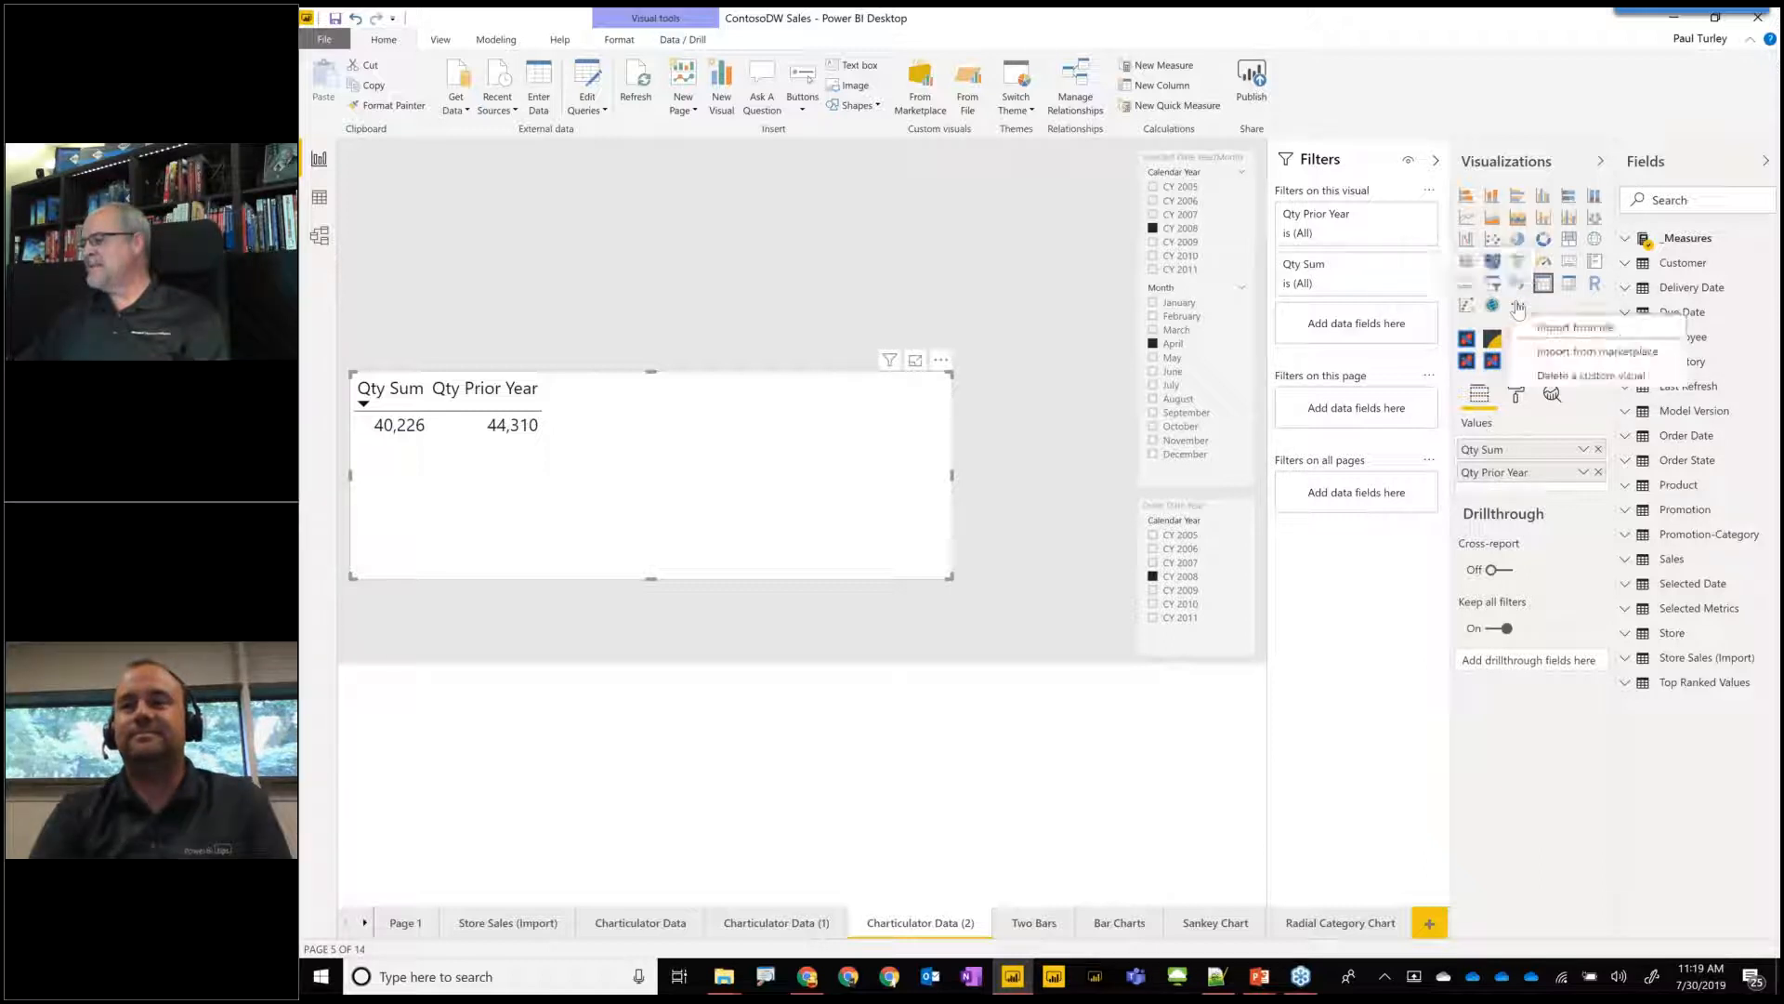
{"action": "left_click", "coordinate": [1569, 328]}
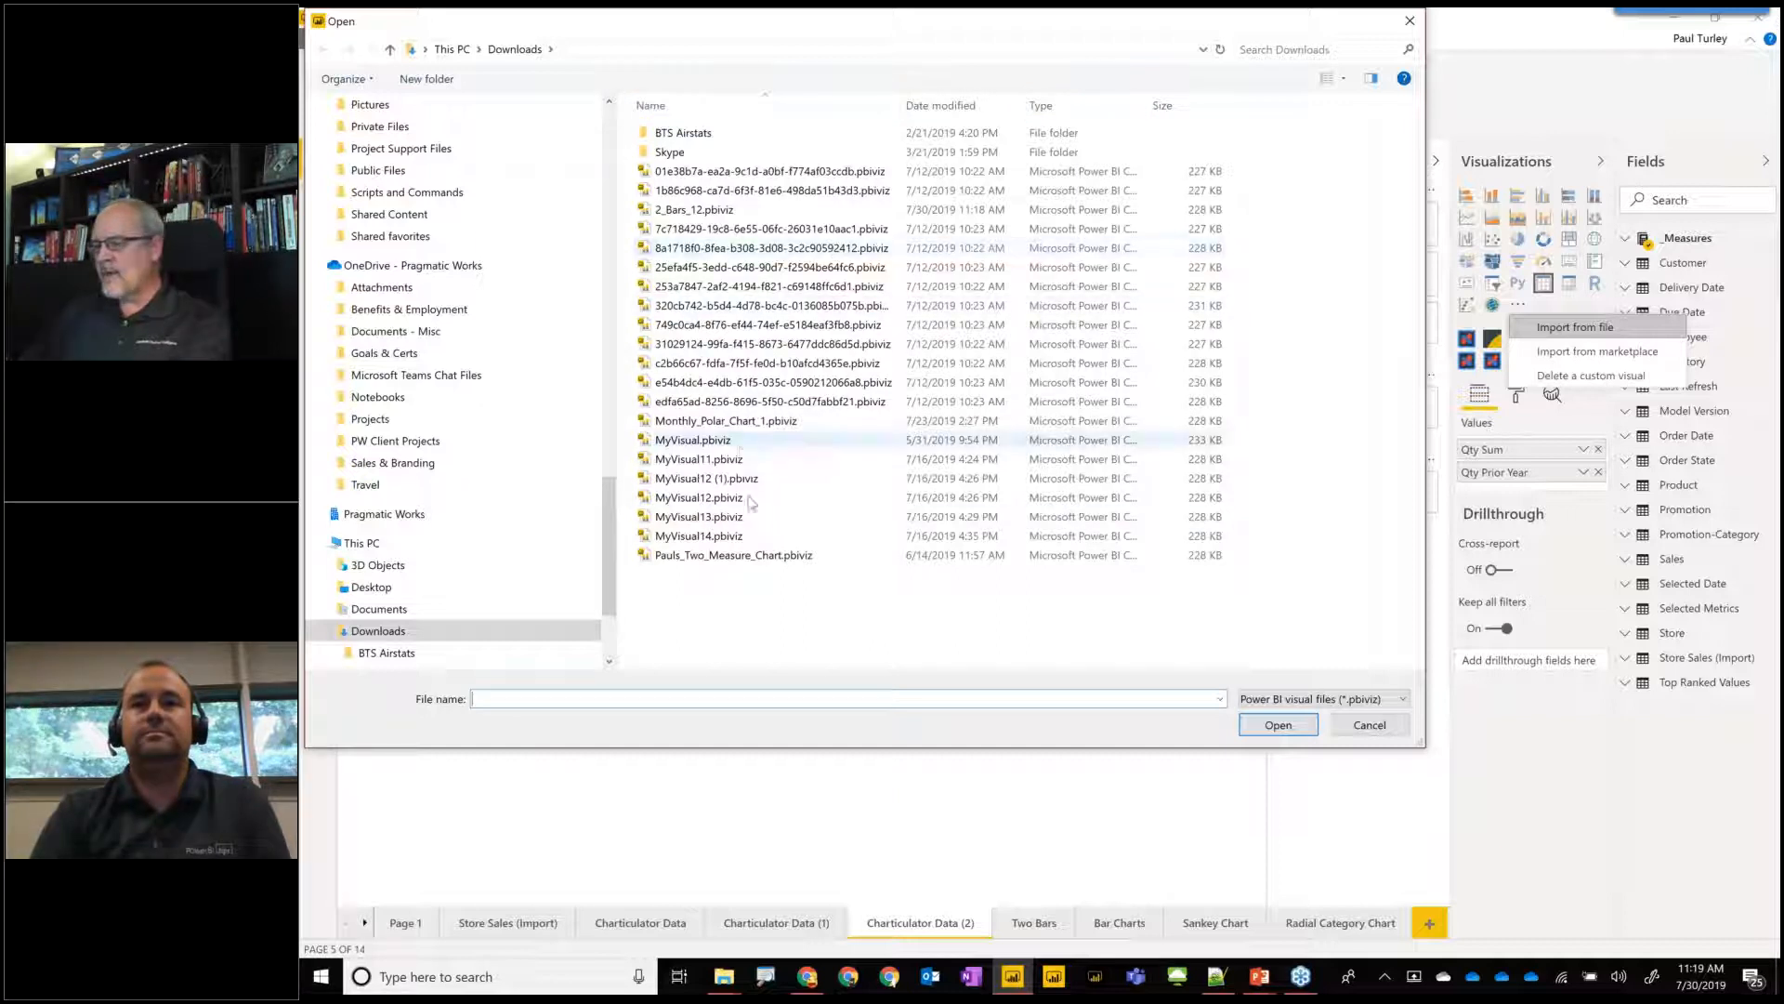
{"action": "left_click", "coordinate": [746, 557]}
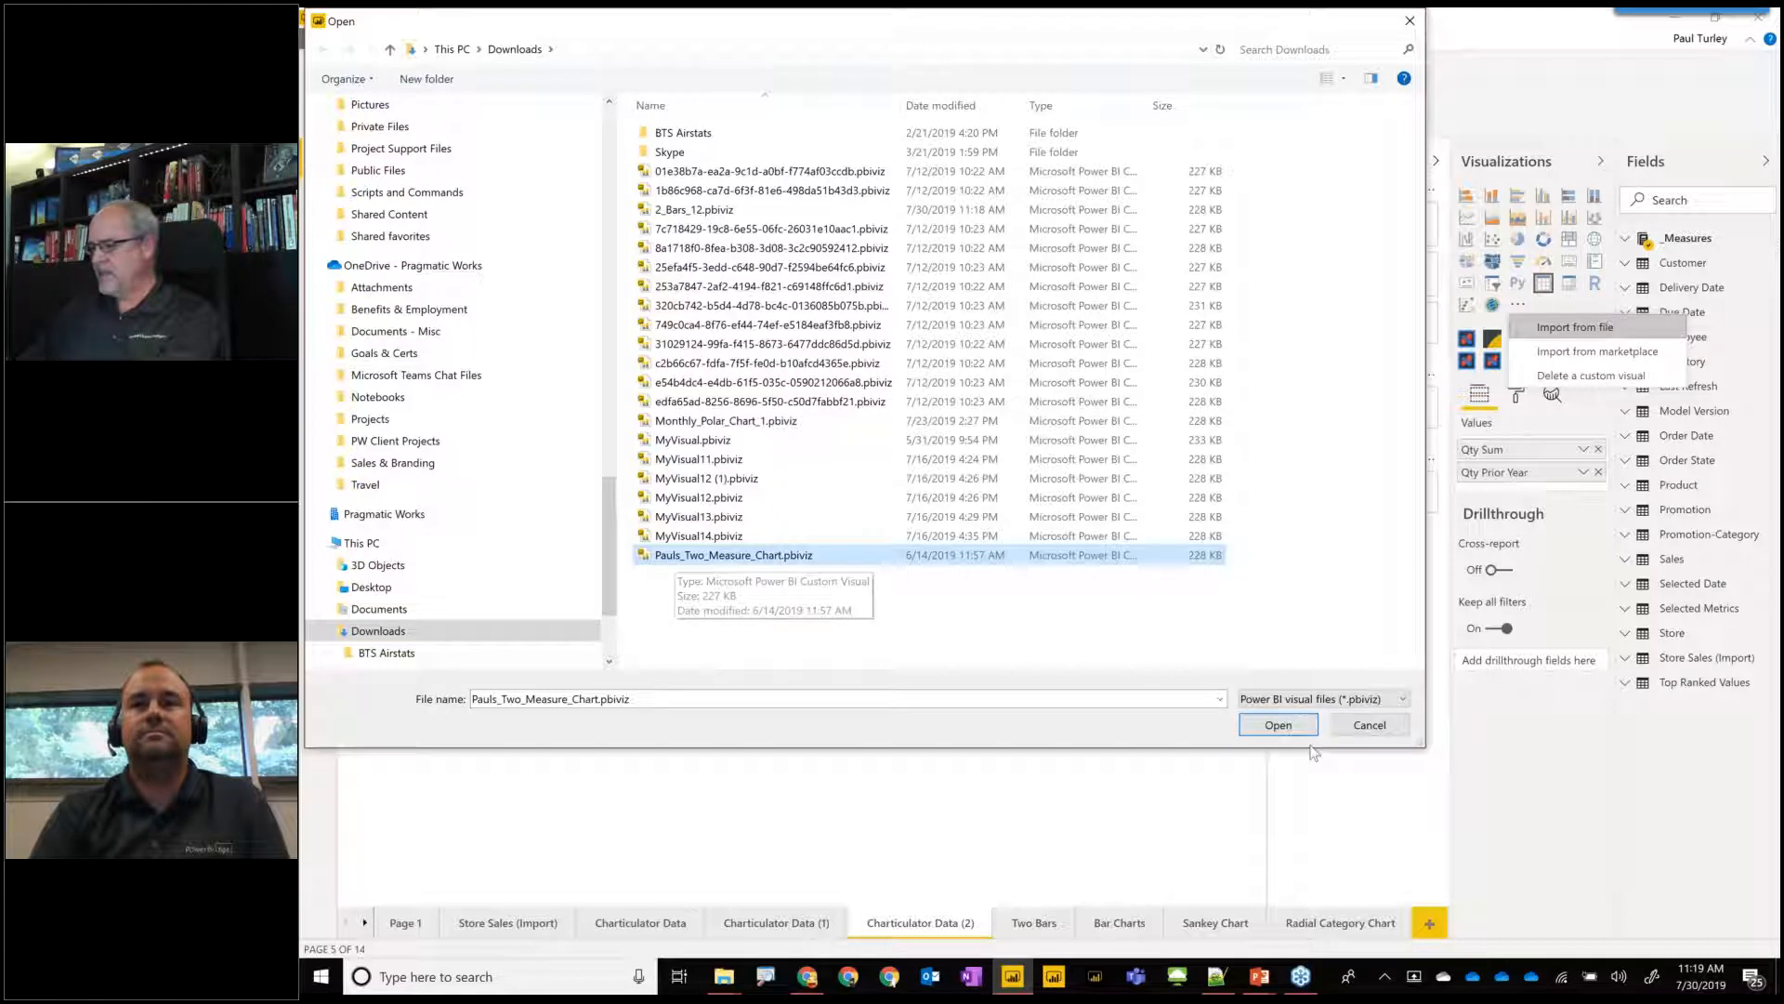
{"action": "left_click", "coordinate": [1279, 726]}
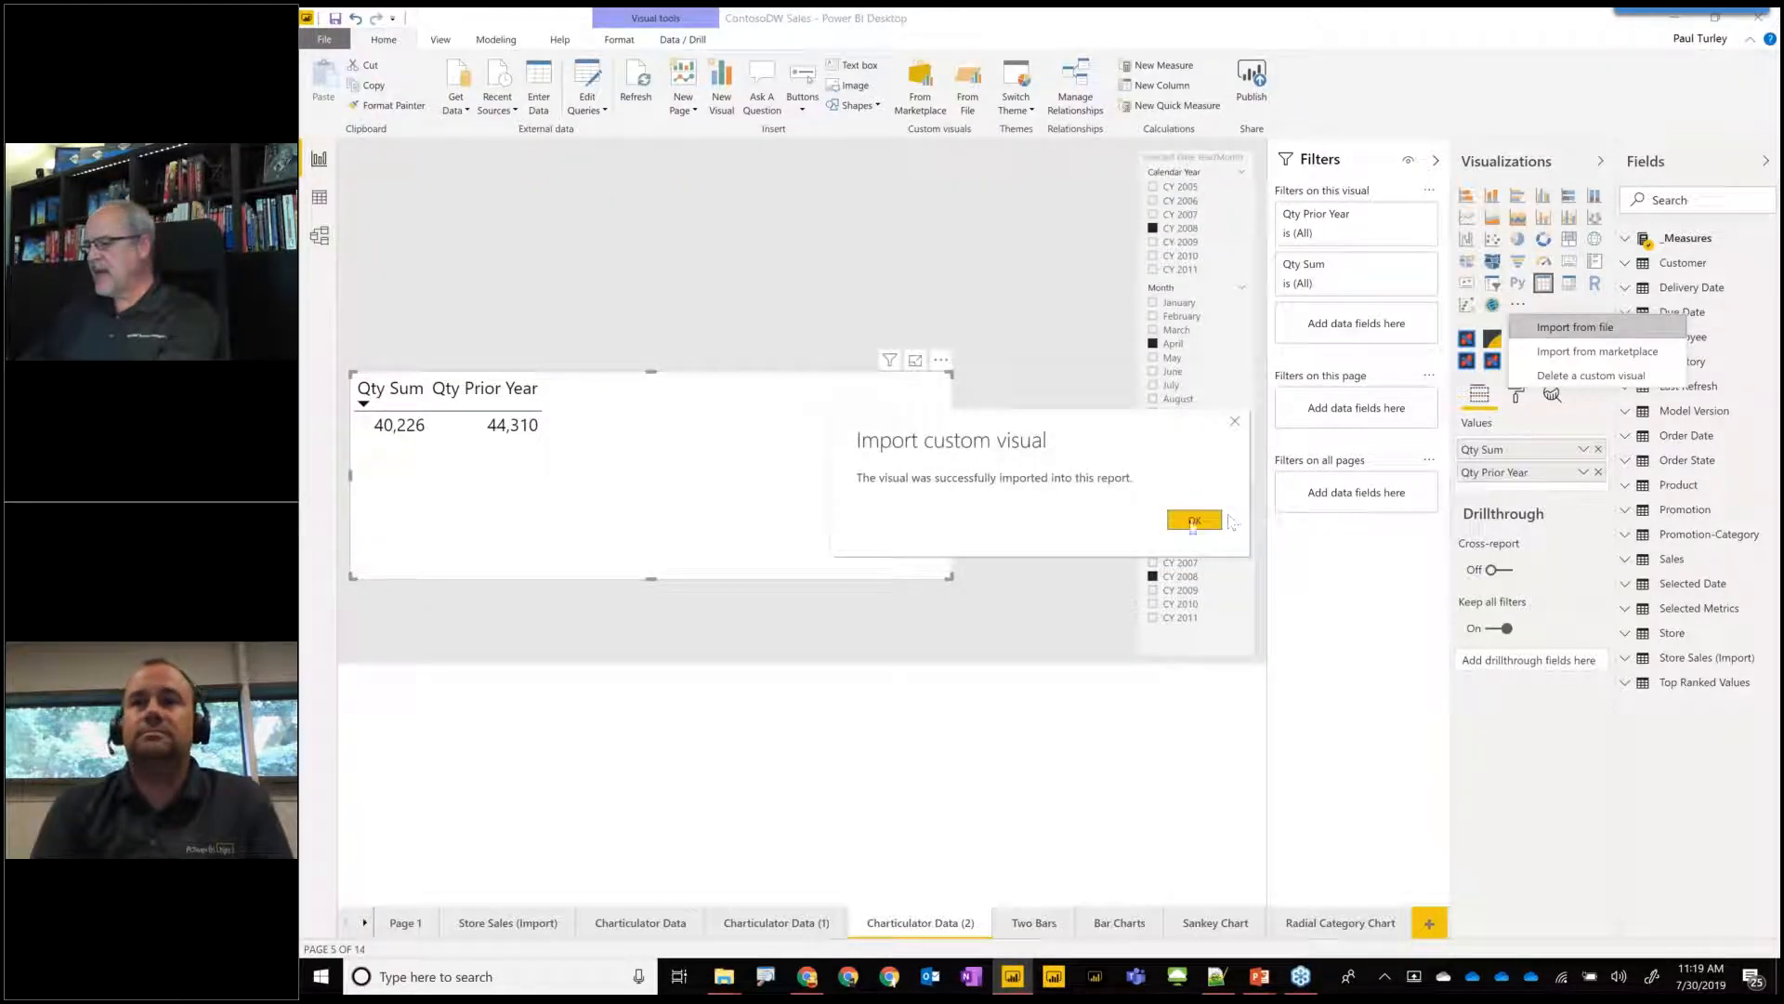
{"action": "left_click", "coordinate": [1188, 524]}
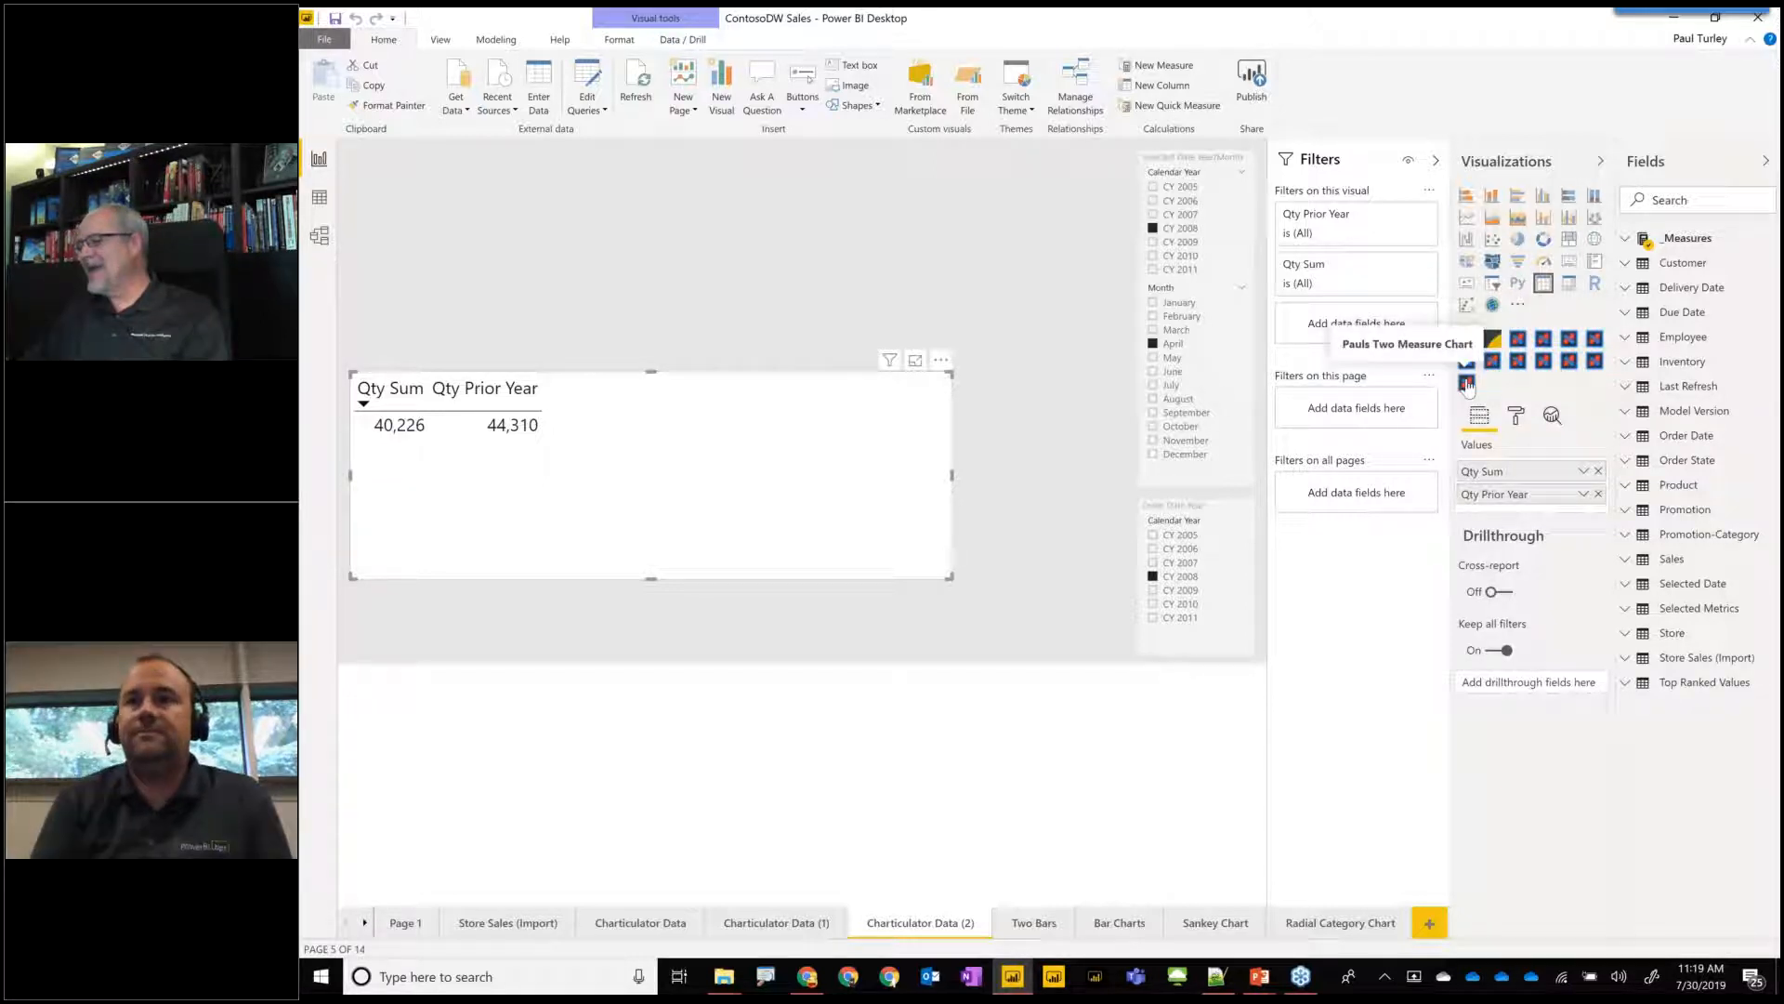
Convert the quantity table to the Pauls Two Measure Chart visual with Order Date's Calendar Year as granularity, and make it slightly taller.
{"action": "left_click", "coordinate": [1466, 382]}
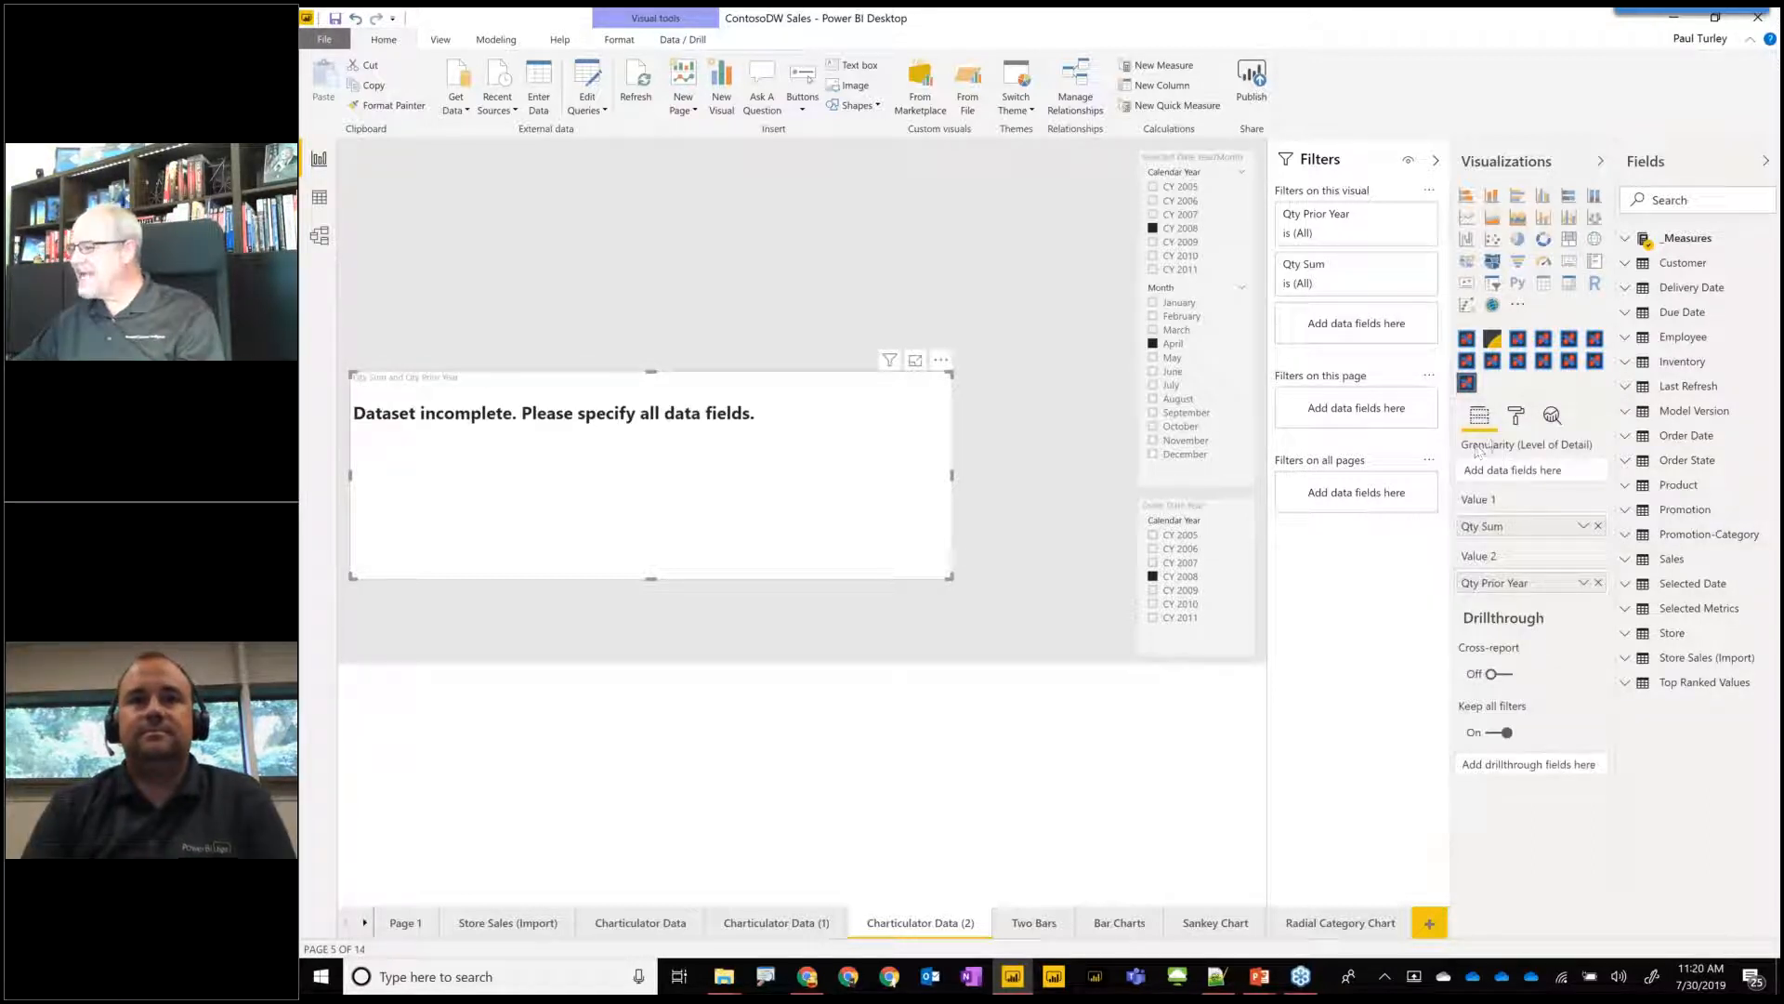
{"action": "left_click_drag", "start_coordinate": [1533, 526], "coordinate": [1557, 477]}
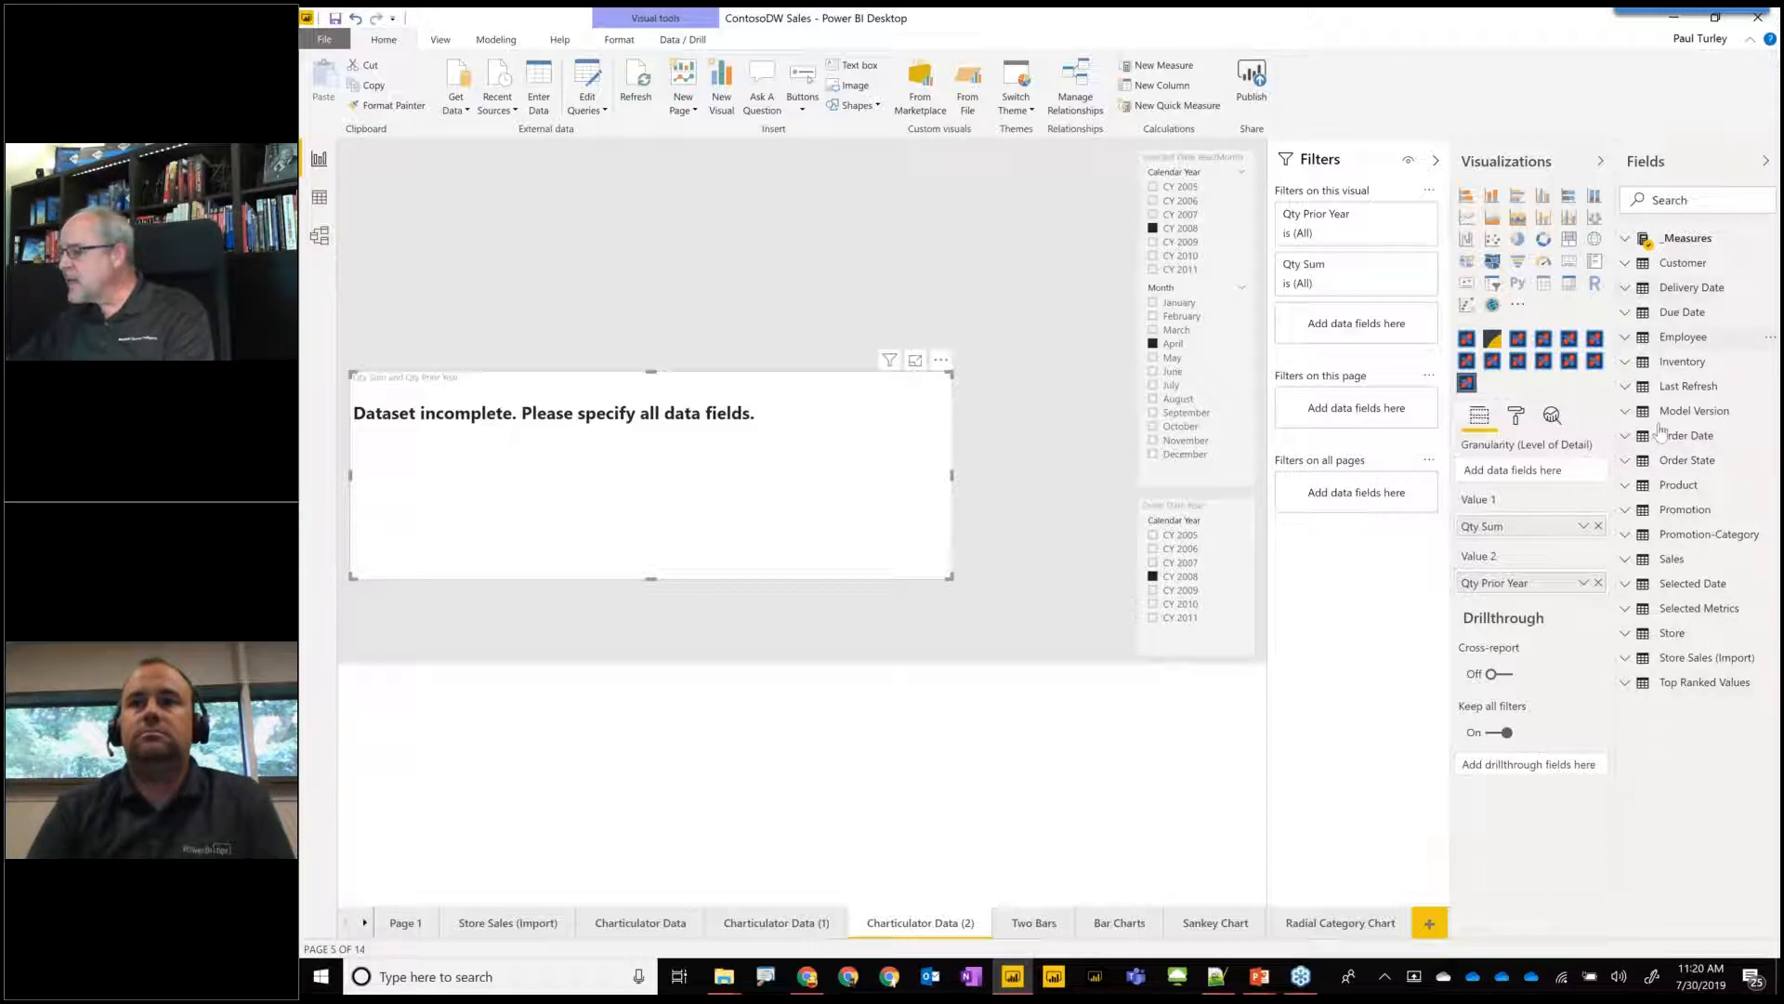
{"action": "left_click", "coordinate": [1626, 437]}
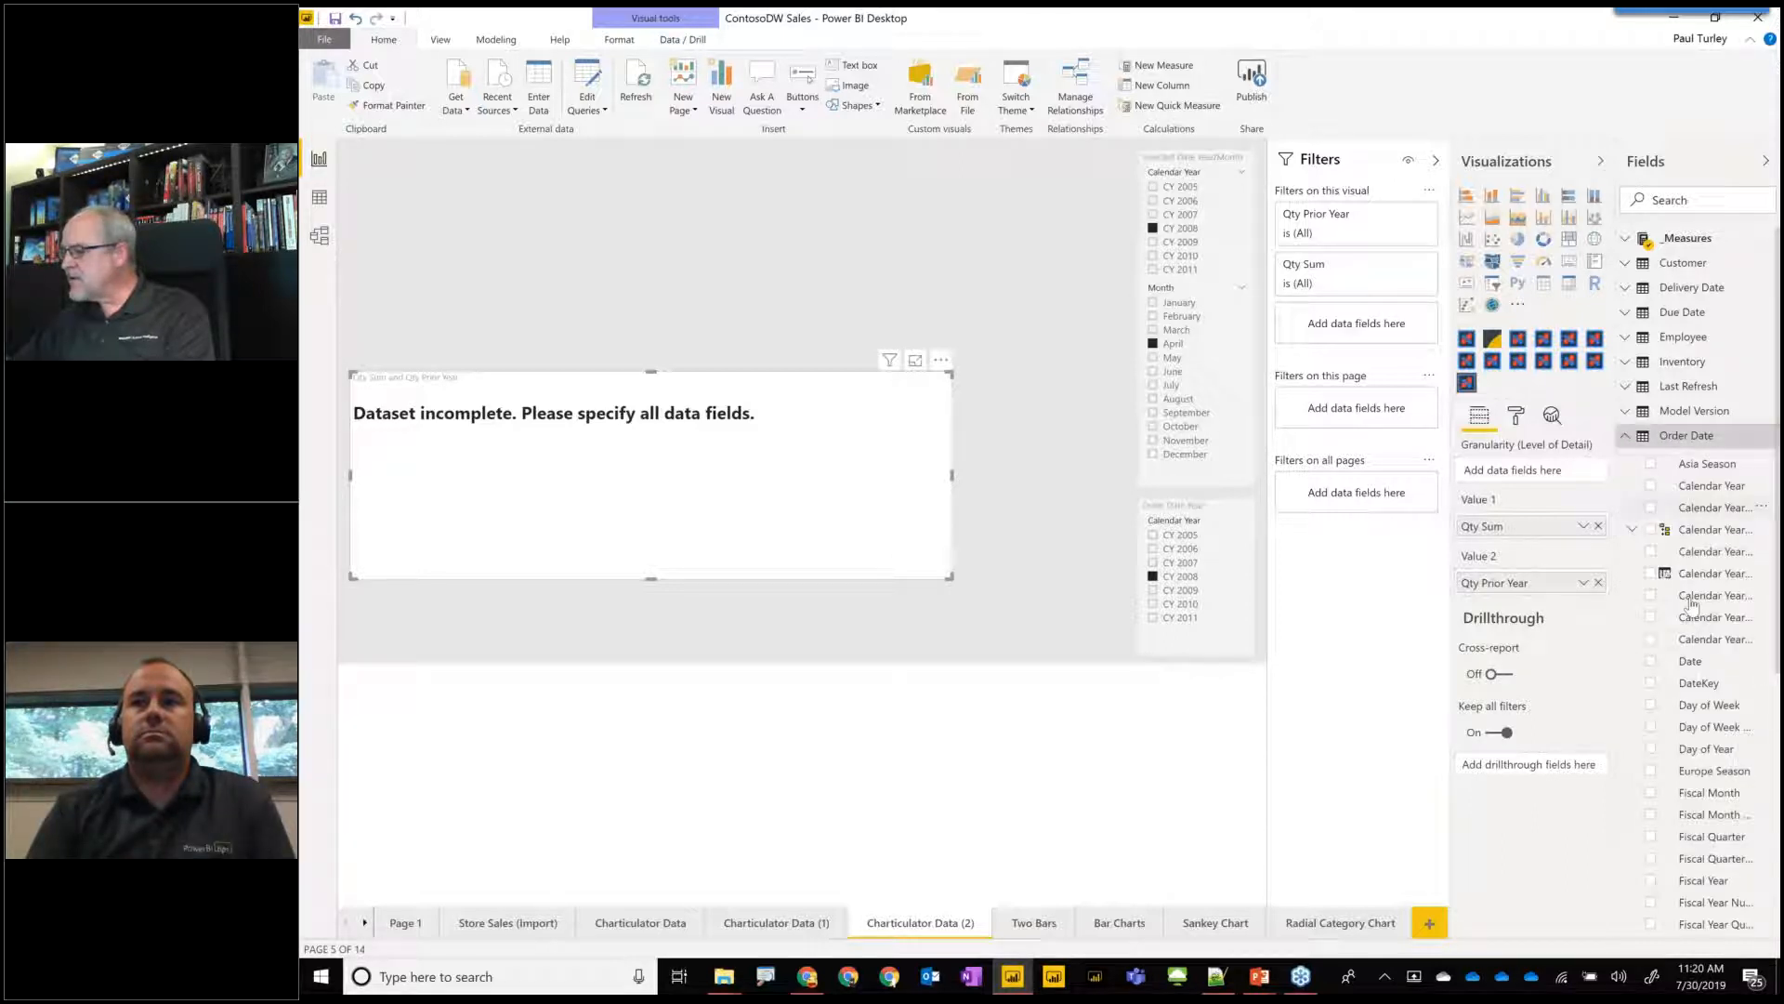
{"action": "left_click_drag", "start_coordinate": [1693, 495], "coordinate": [1535, 472]}
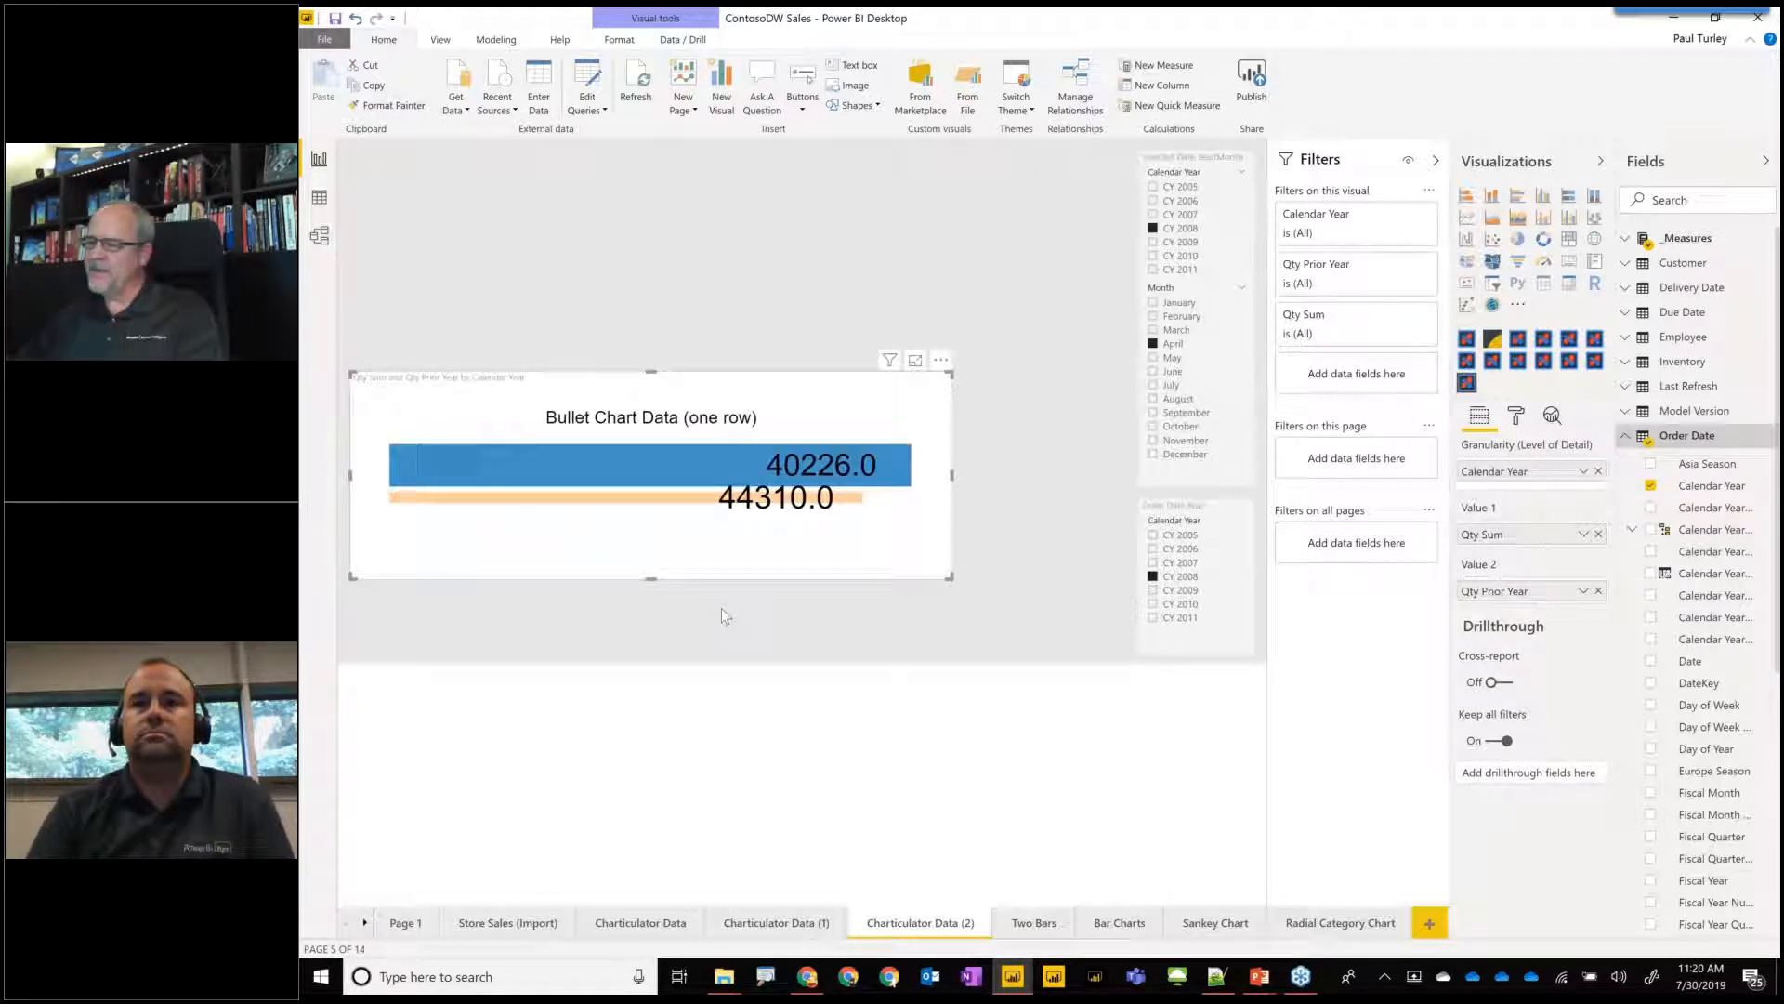
{"action": "left_click_drag", "start_coordinate": [661, 580], "coordinate": [662, 613]}
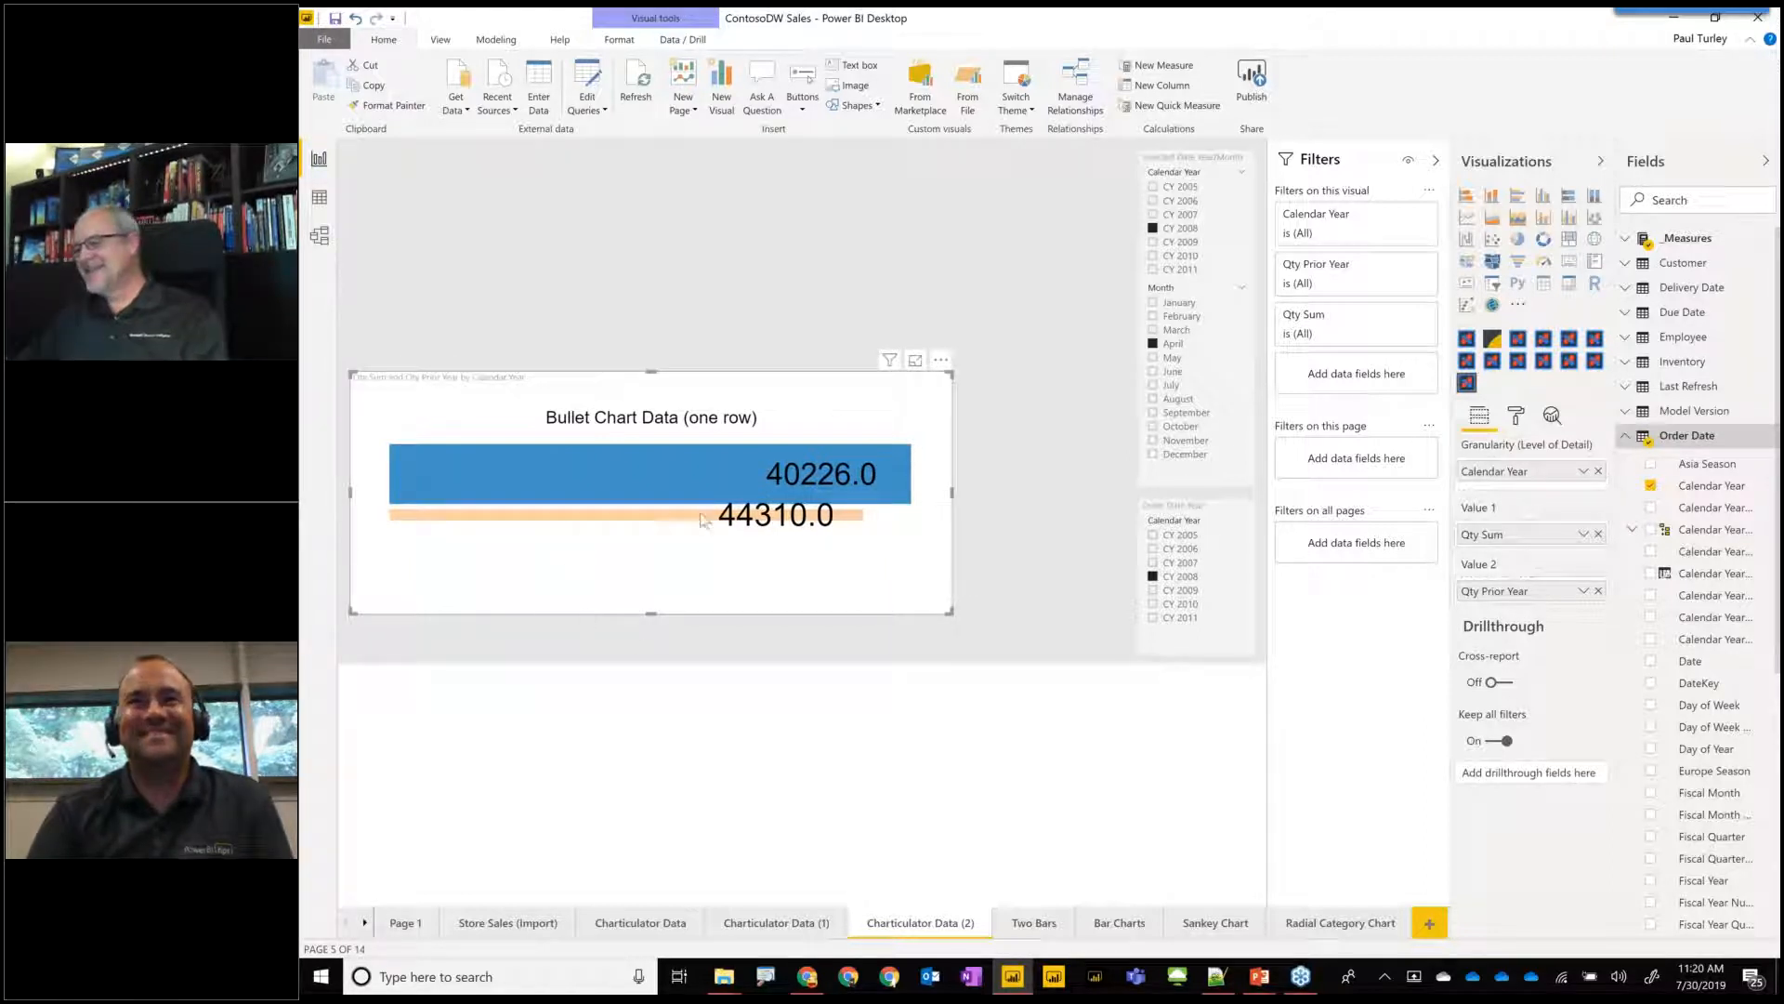
Open the report's Bar Charts page and examine the Bullet Chart Data visual.
{"action": "mouse_move", "coordinate": [725, 521]}
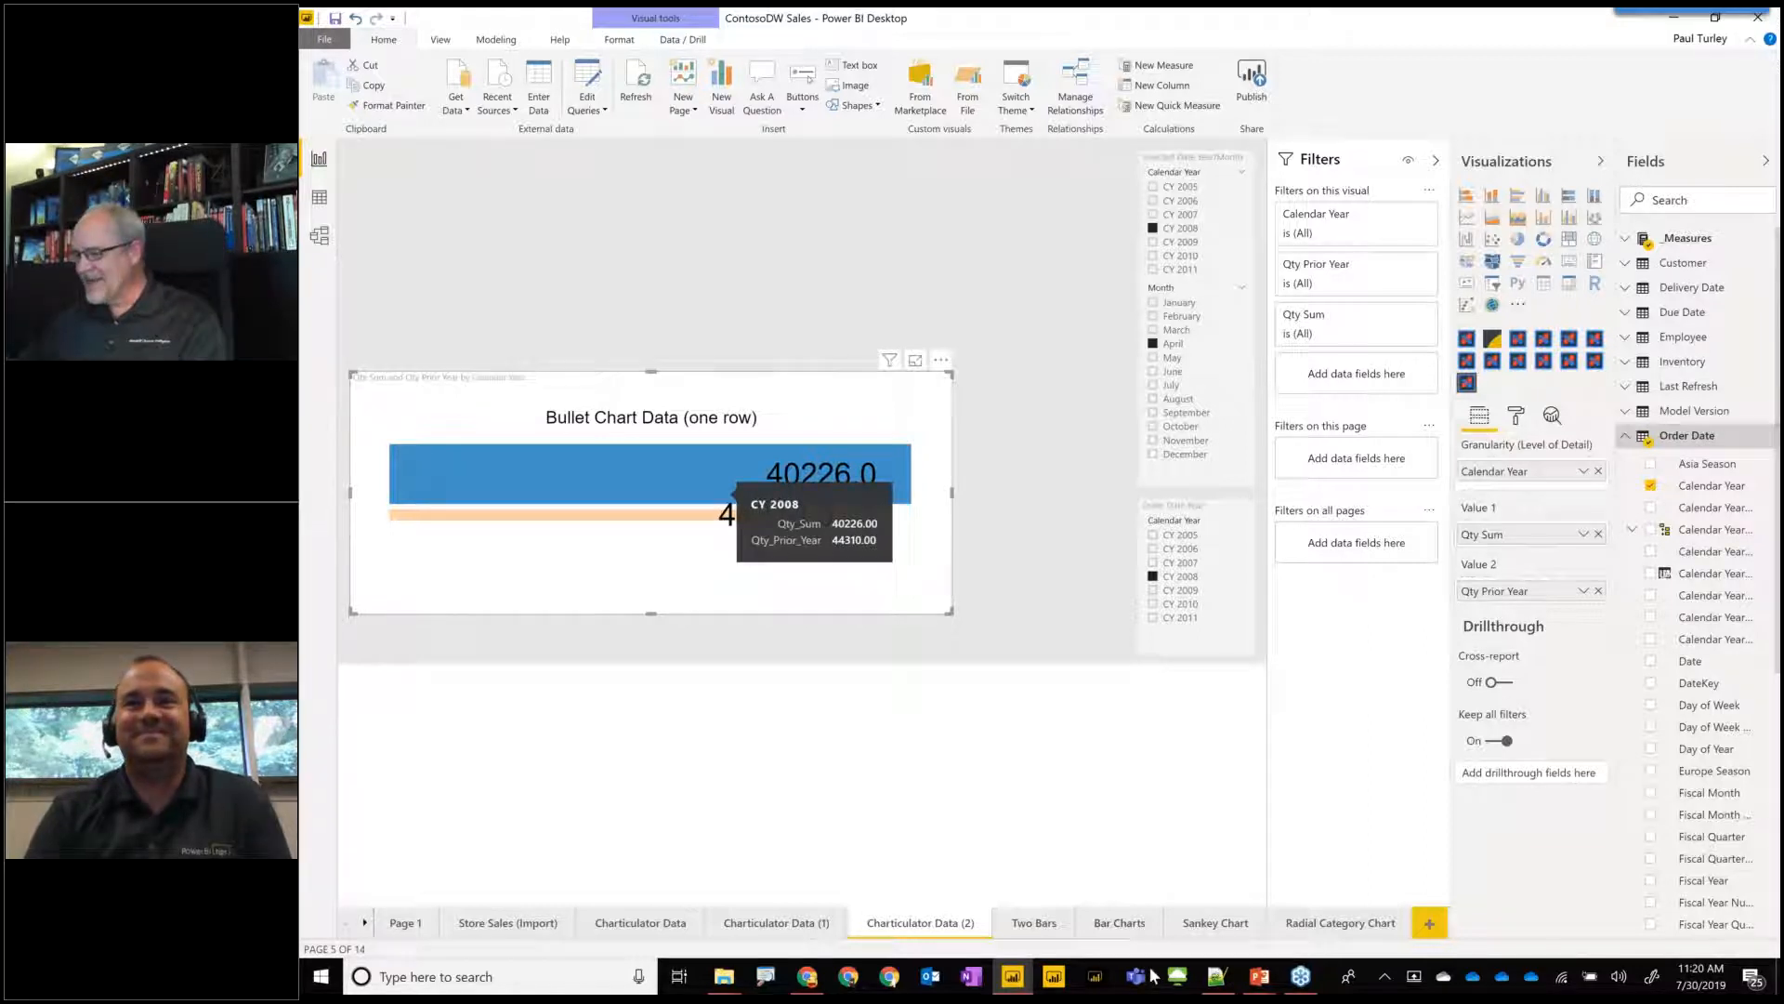
{"action": "left_click", "coordinate": [1119, 923]}
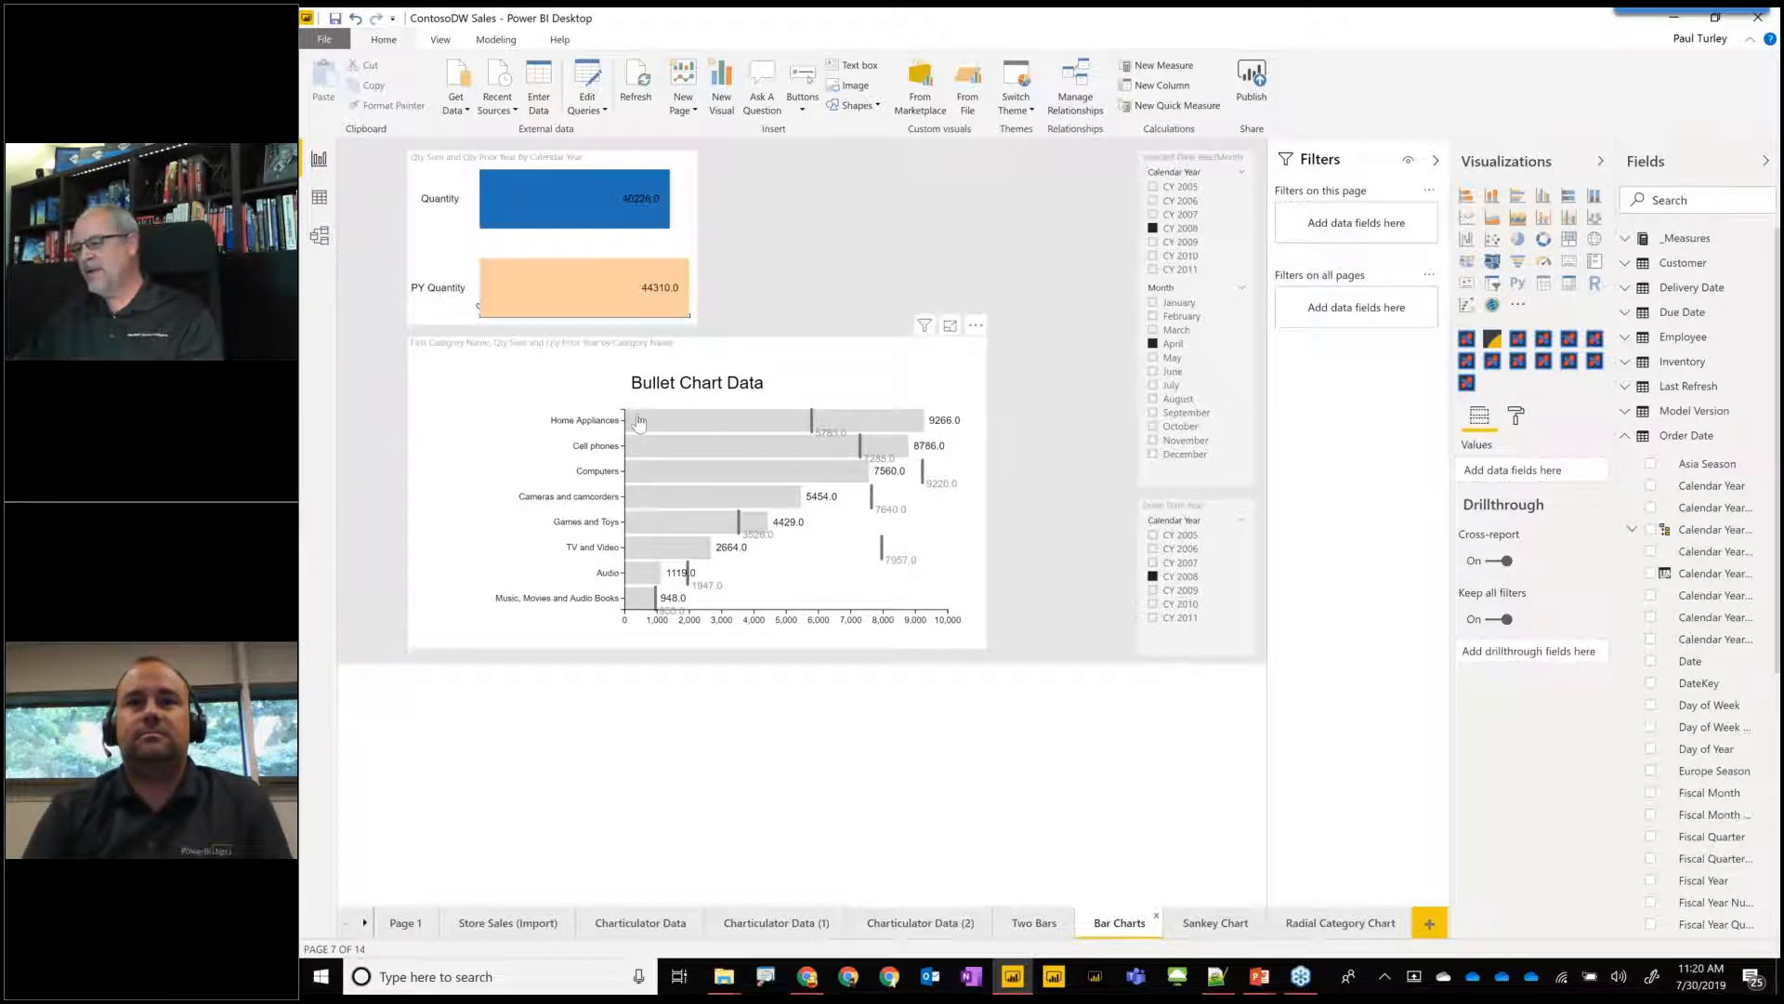
{"action": "mouse_move", "coordinate": [643, 420]}
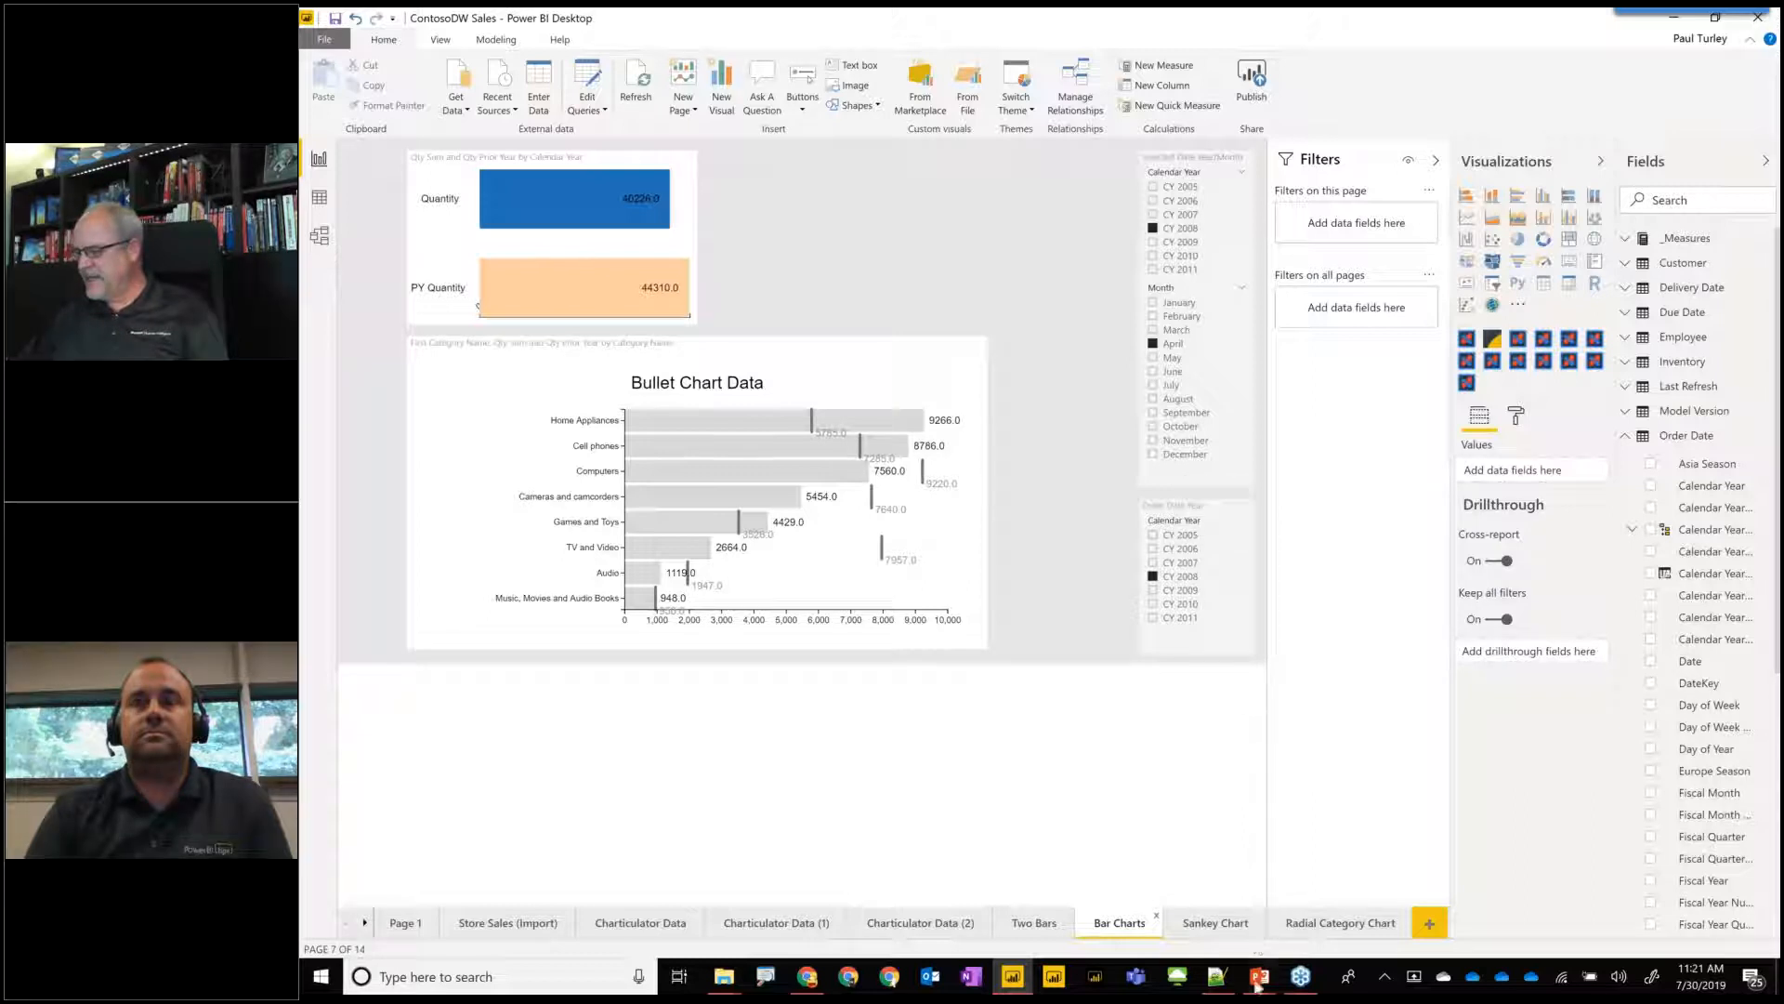
Switch to the running PowerPoint slide show and advance from the Something Simple slide to the Chart Components slide.
{"action": "mouse_move", "coordinate": [1258, 989]}
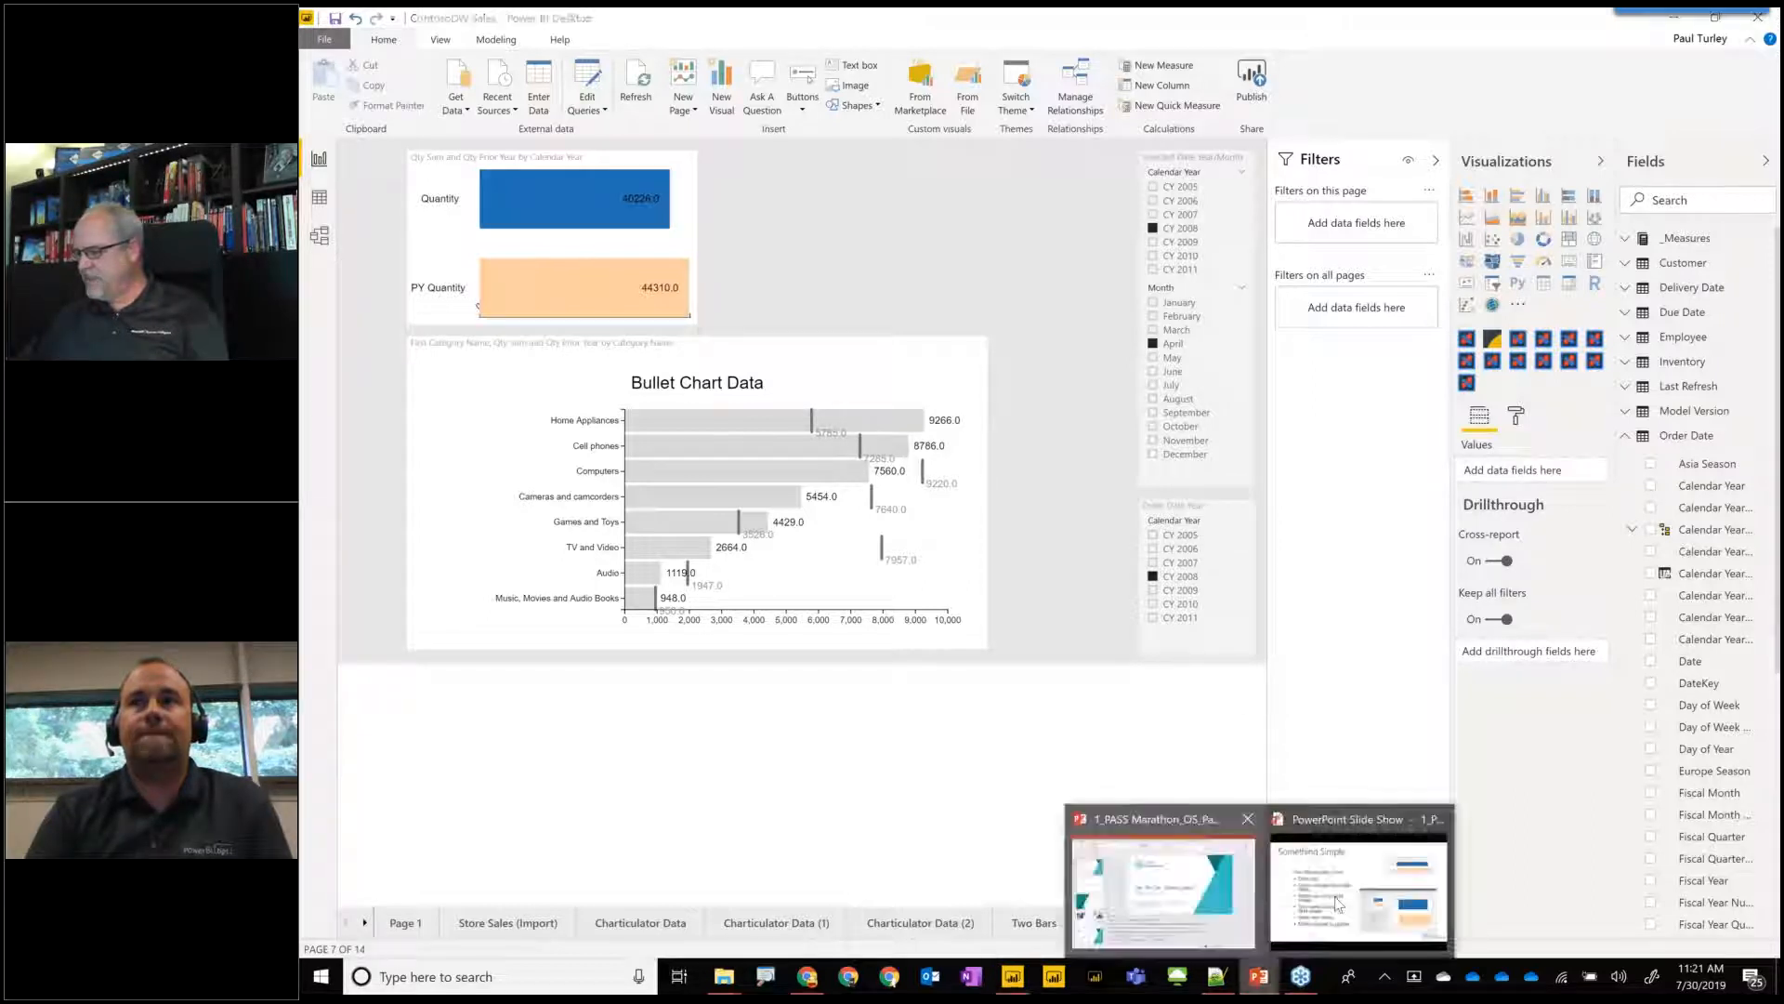
{"action": "left_click", "coordinate": [1338, 900]}
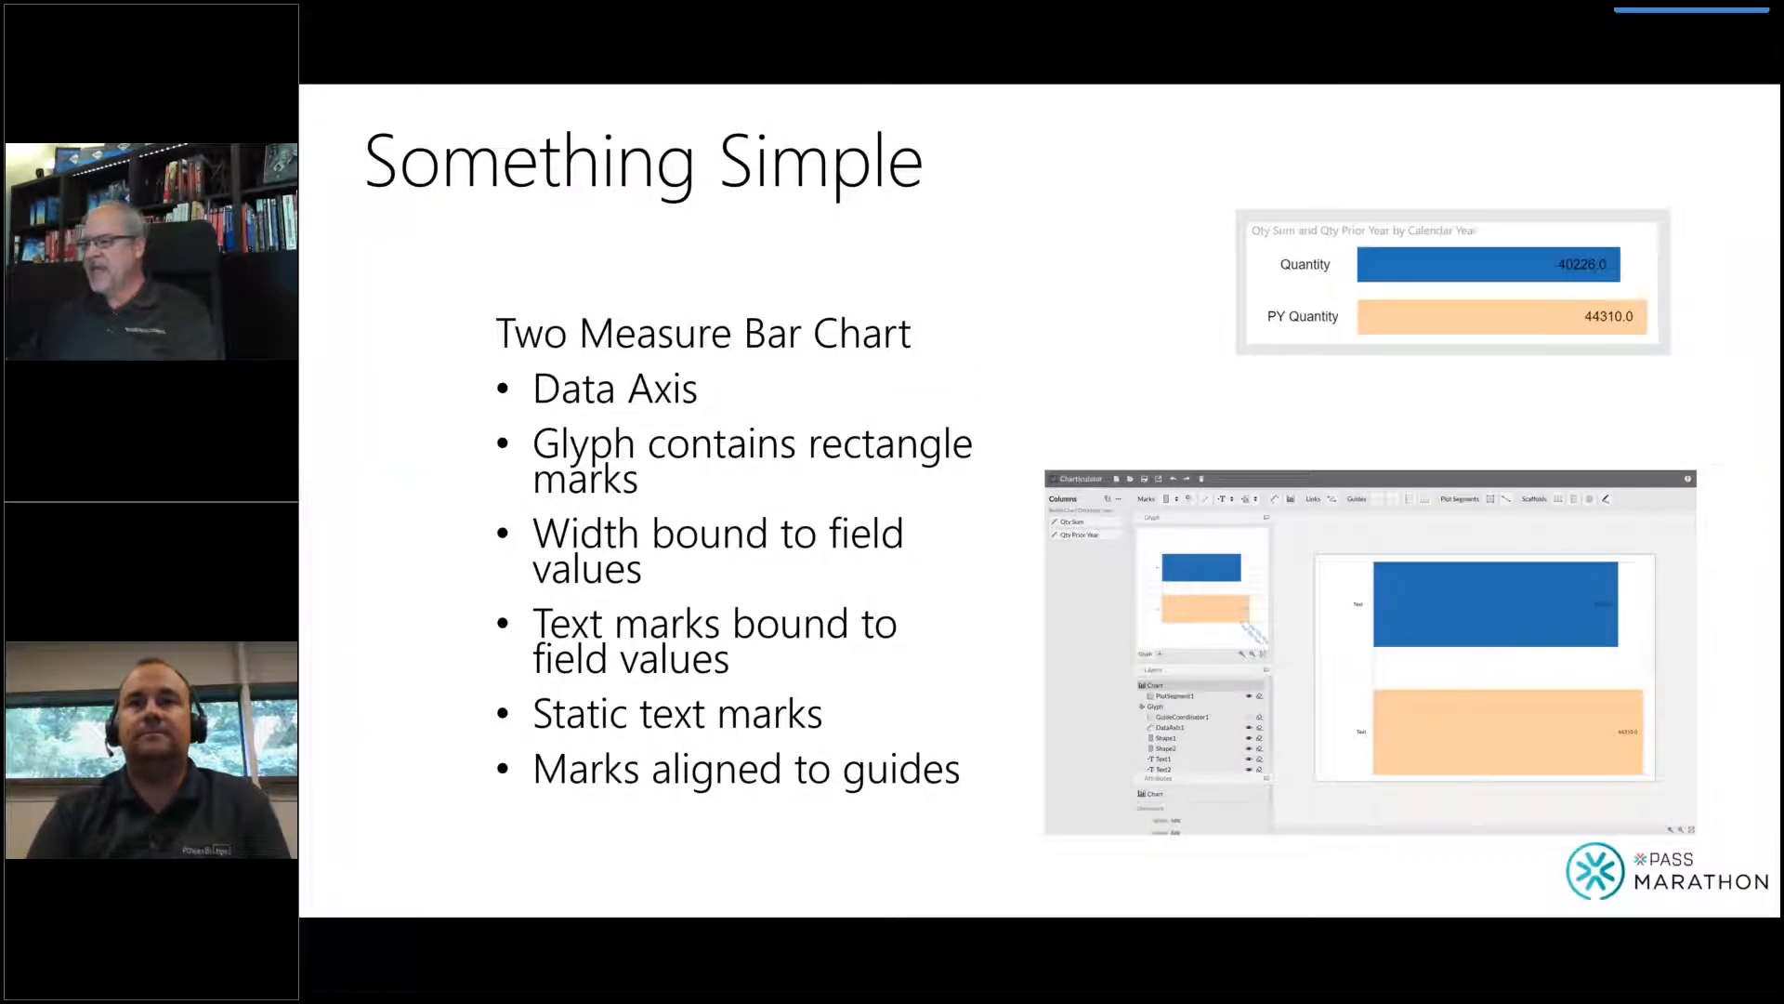
{"action": "key", "text": "Right"}
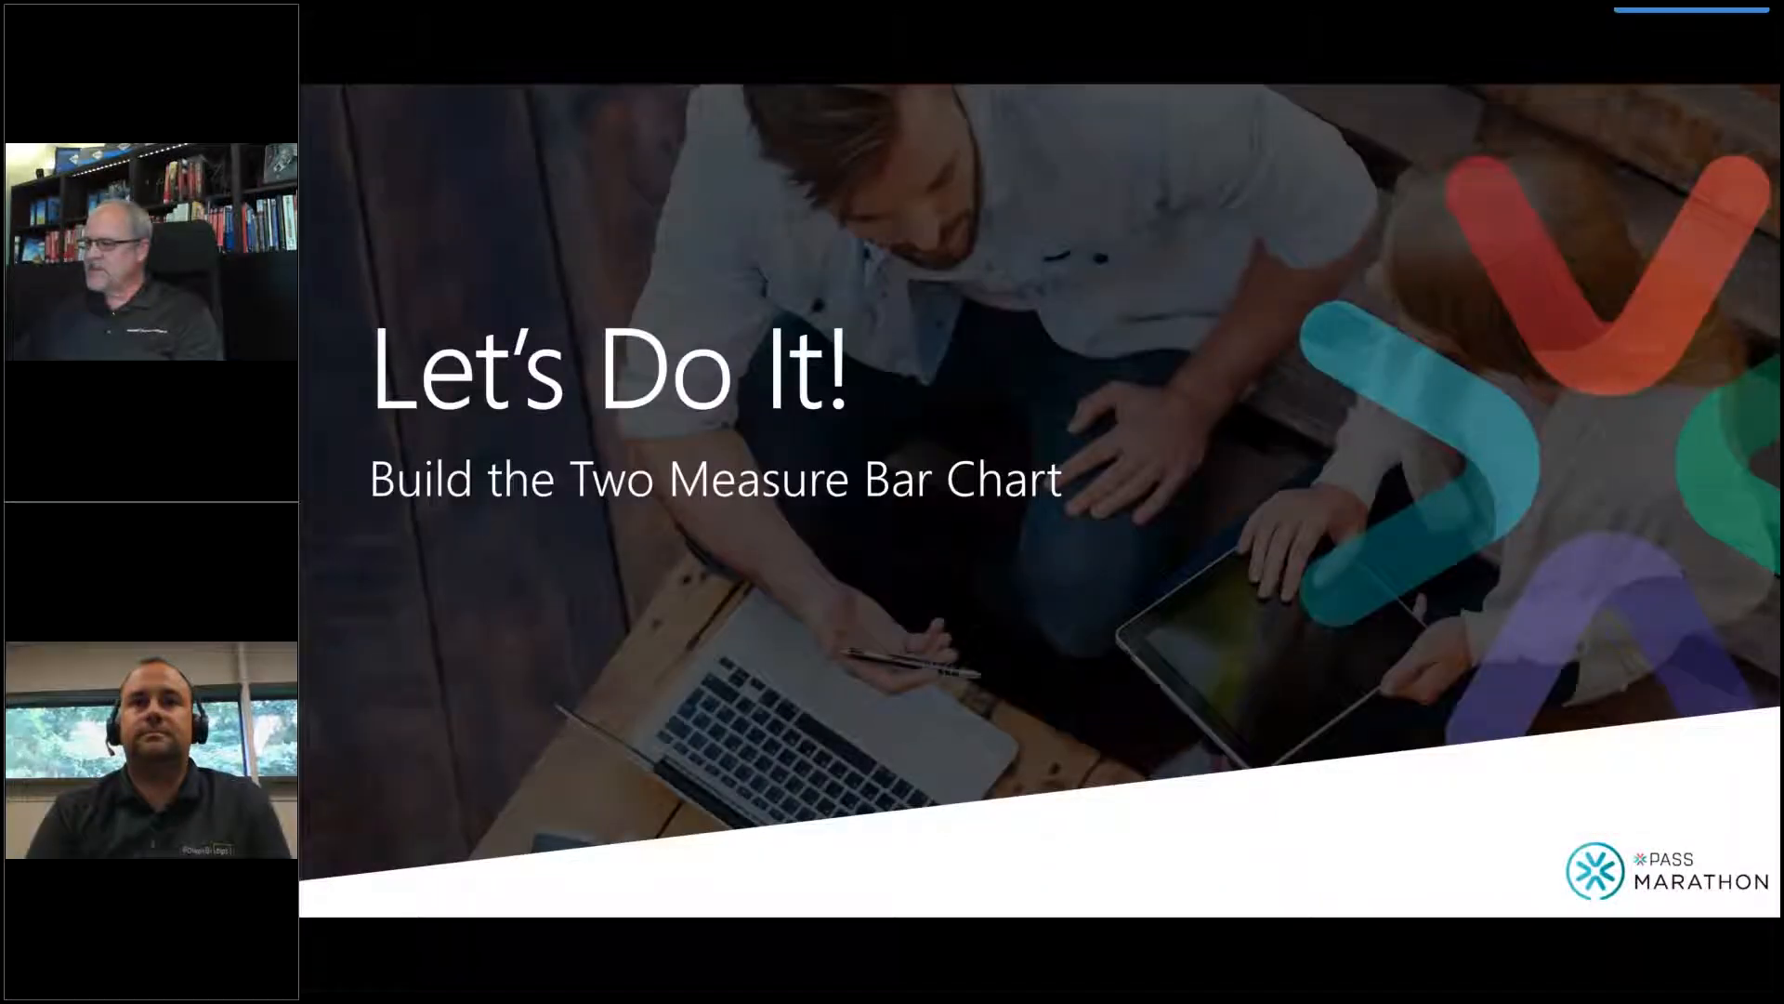
{"action": "key", "text": "Right"}
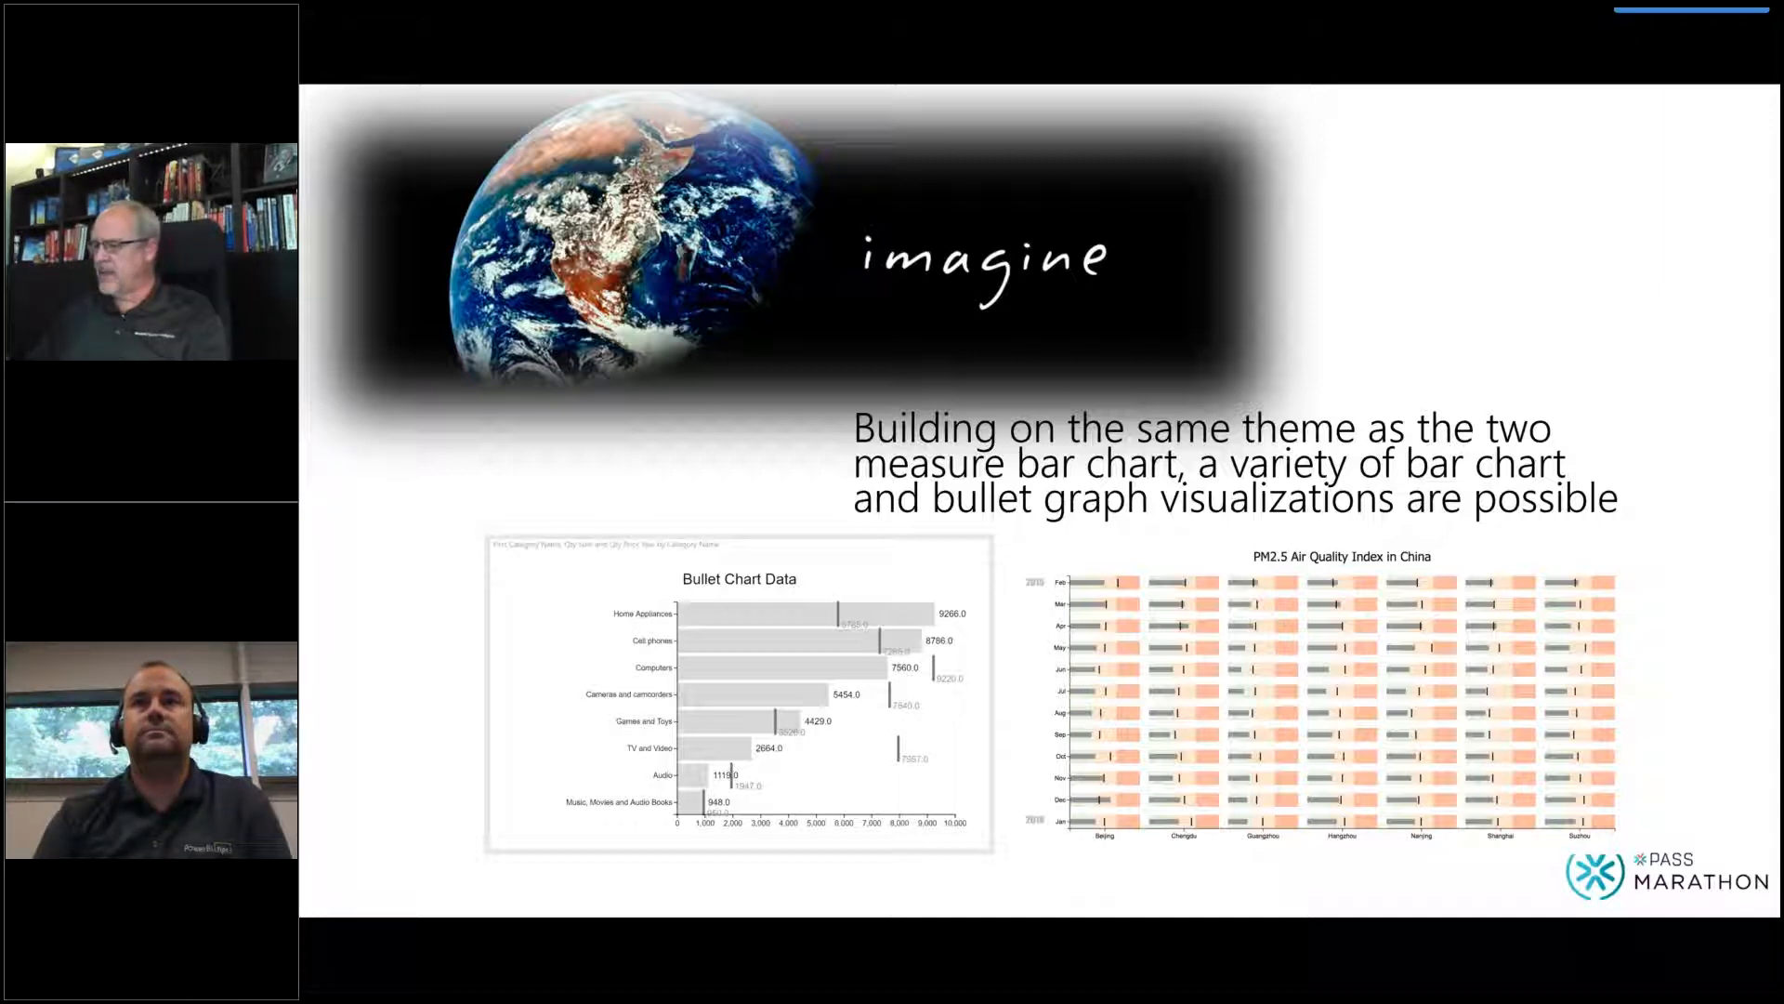
{"action": "key", "text": "Right"}
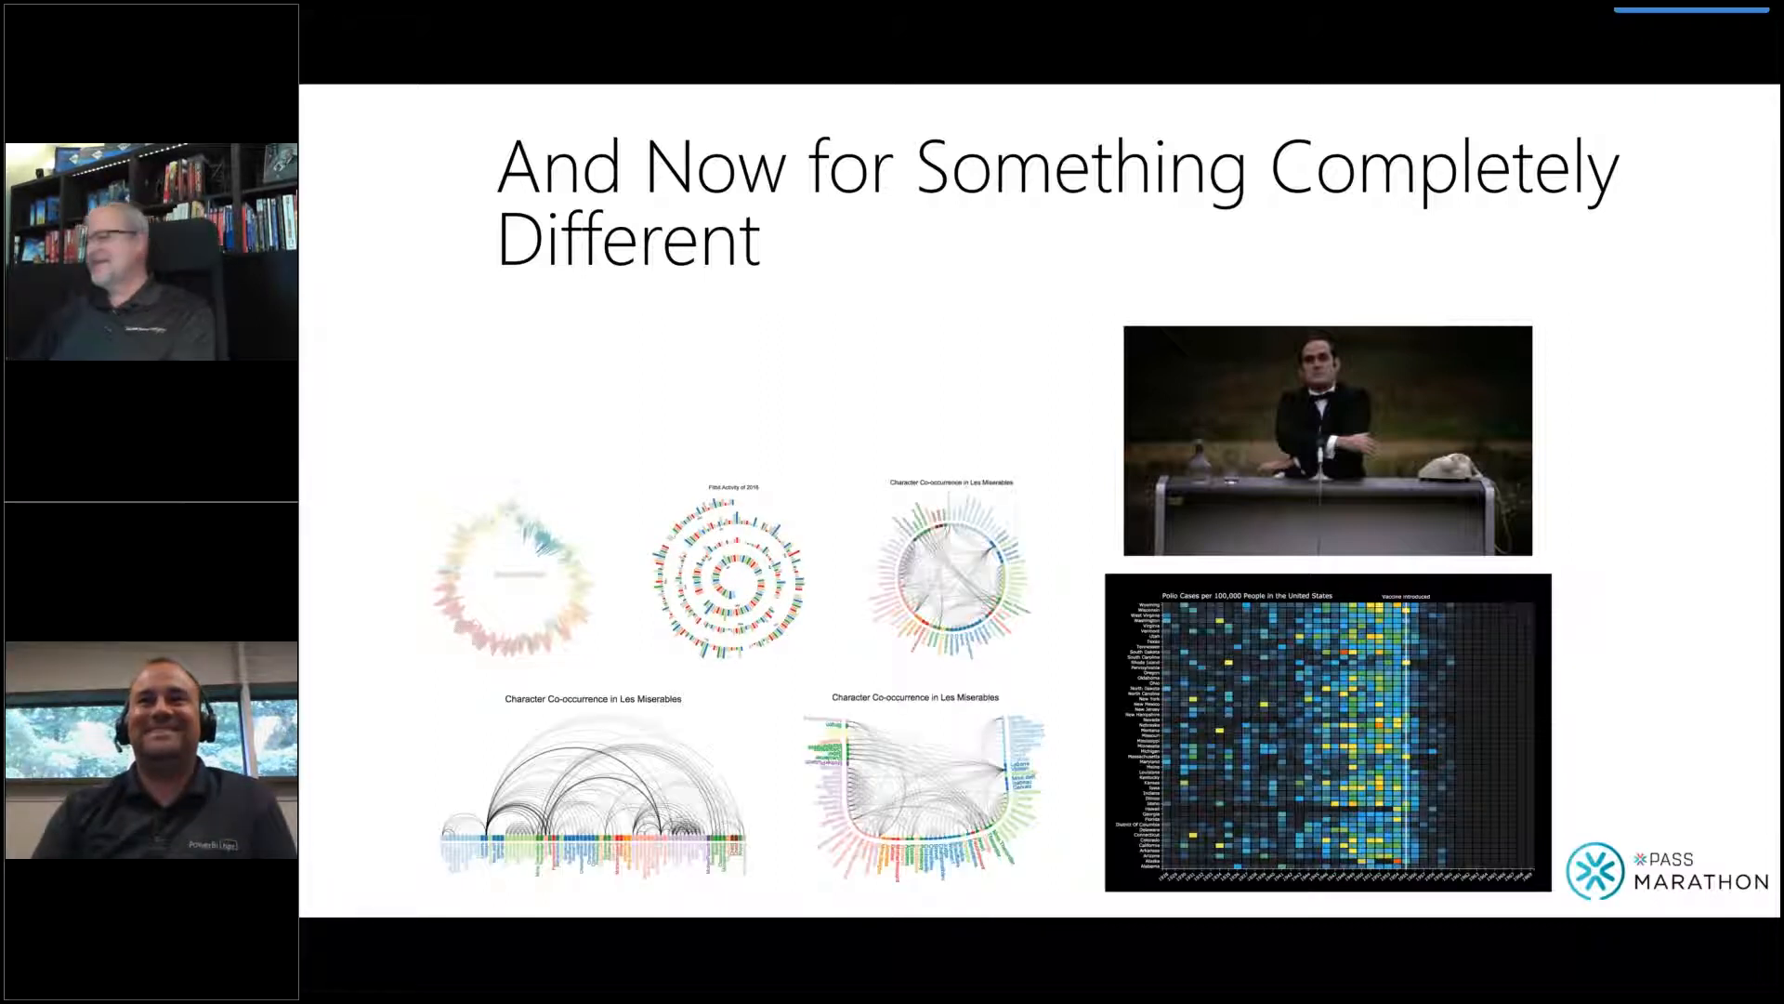
{"action": "key", "text": "Right"}
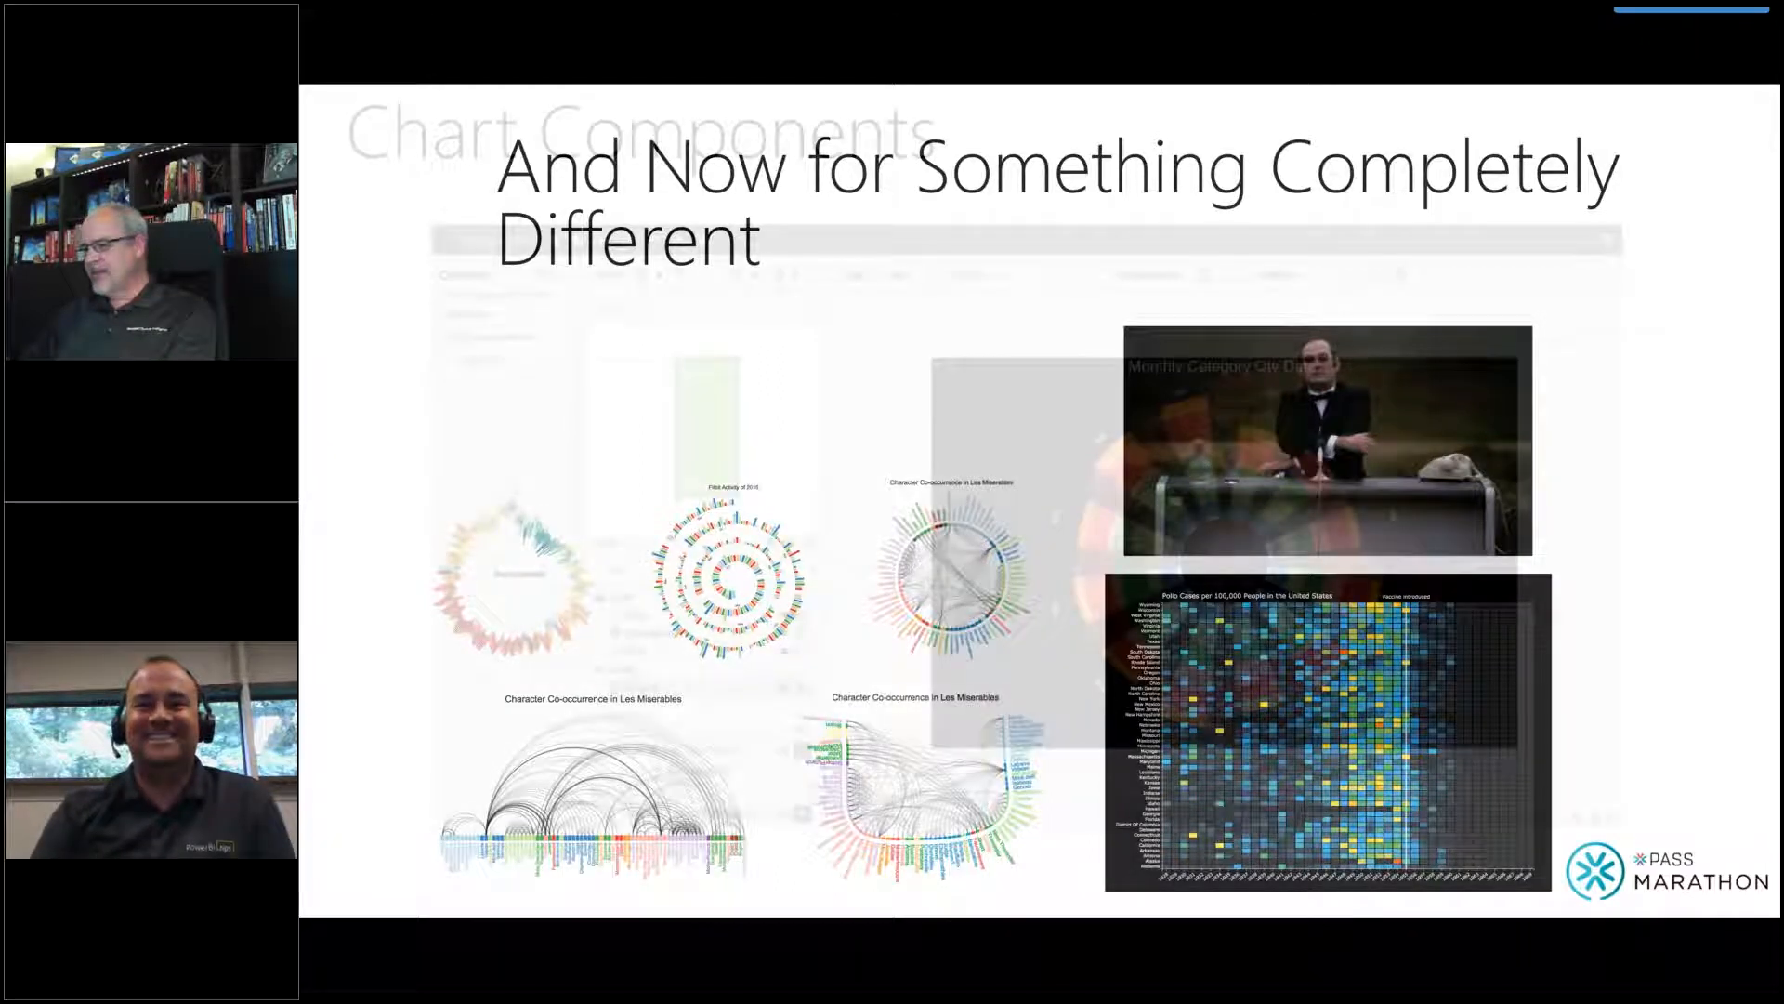
Return to Power BI Desktop and select the monthly category quantity table on the Charticulator Data (1) page.
{"action": "key", "text": "alt+Tab"}
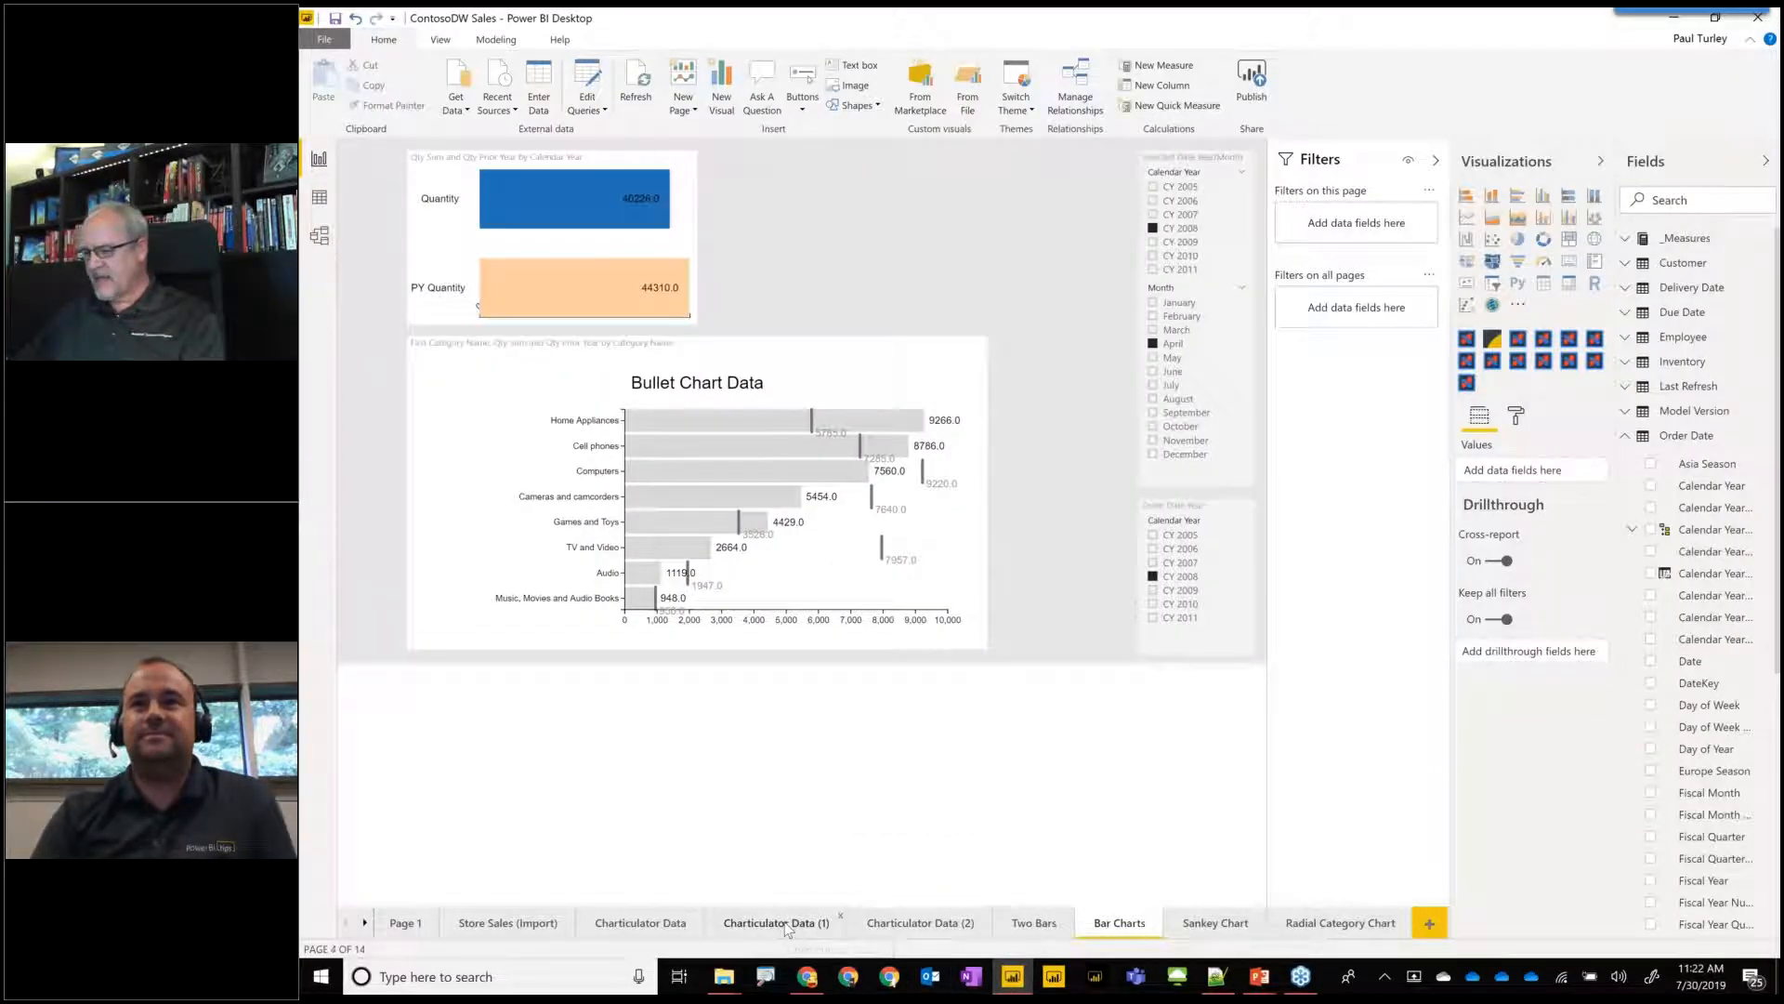
{"action": "left_click", "coordinate": [776, 923]}
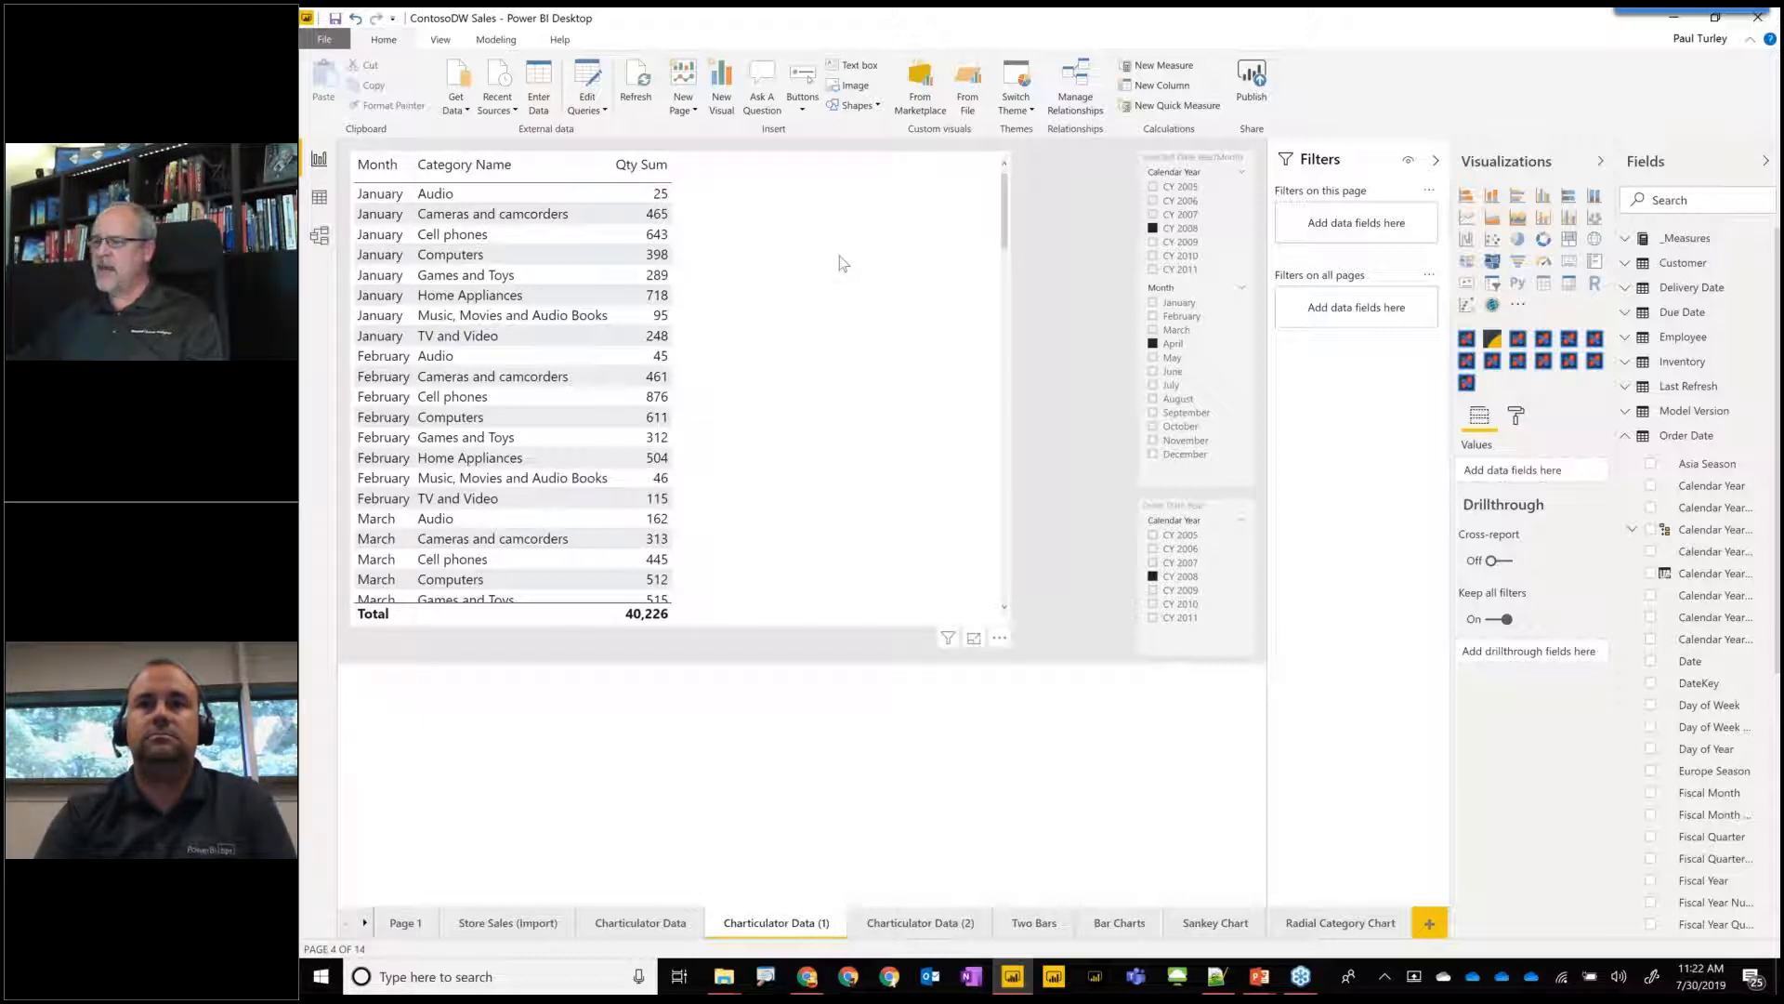
{"action": "left_click", "coordinate": [737, 562]}
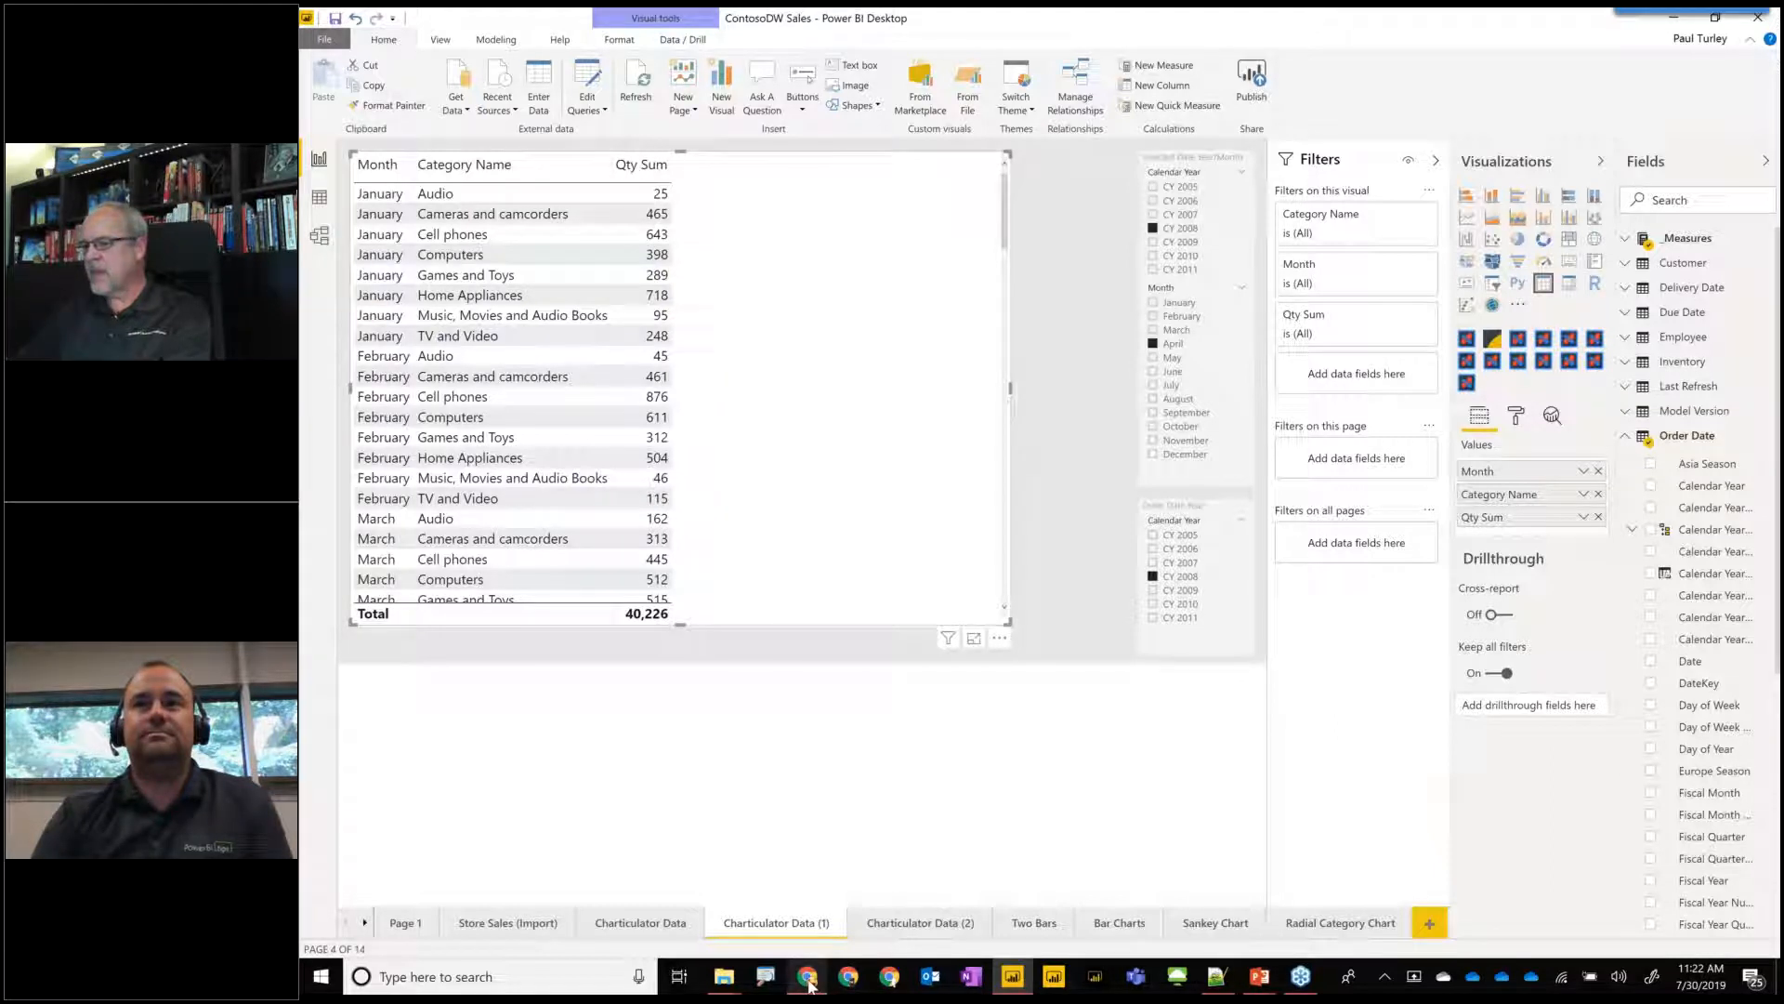
End the PowerPoint slide show and switch to Charticulator in the browser.
{"action": "key", "text": "alt+Tab"}
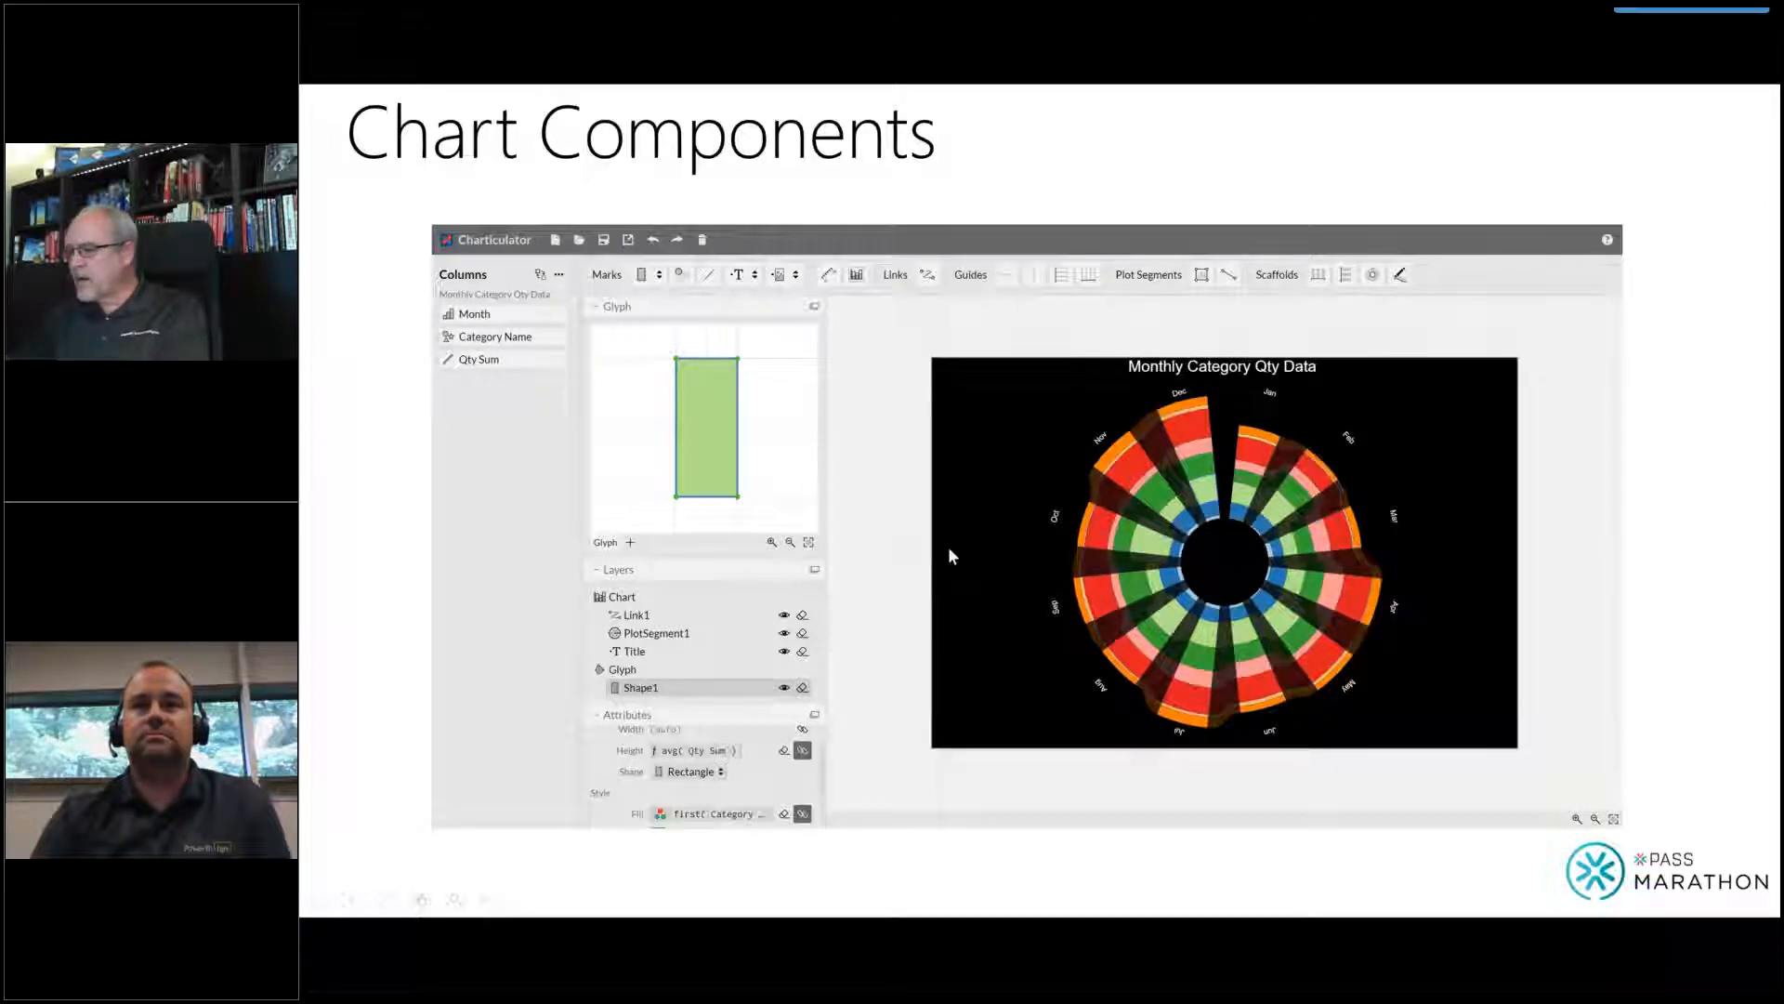
{"action": "key", "text": "Escape"}
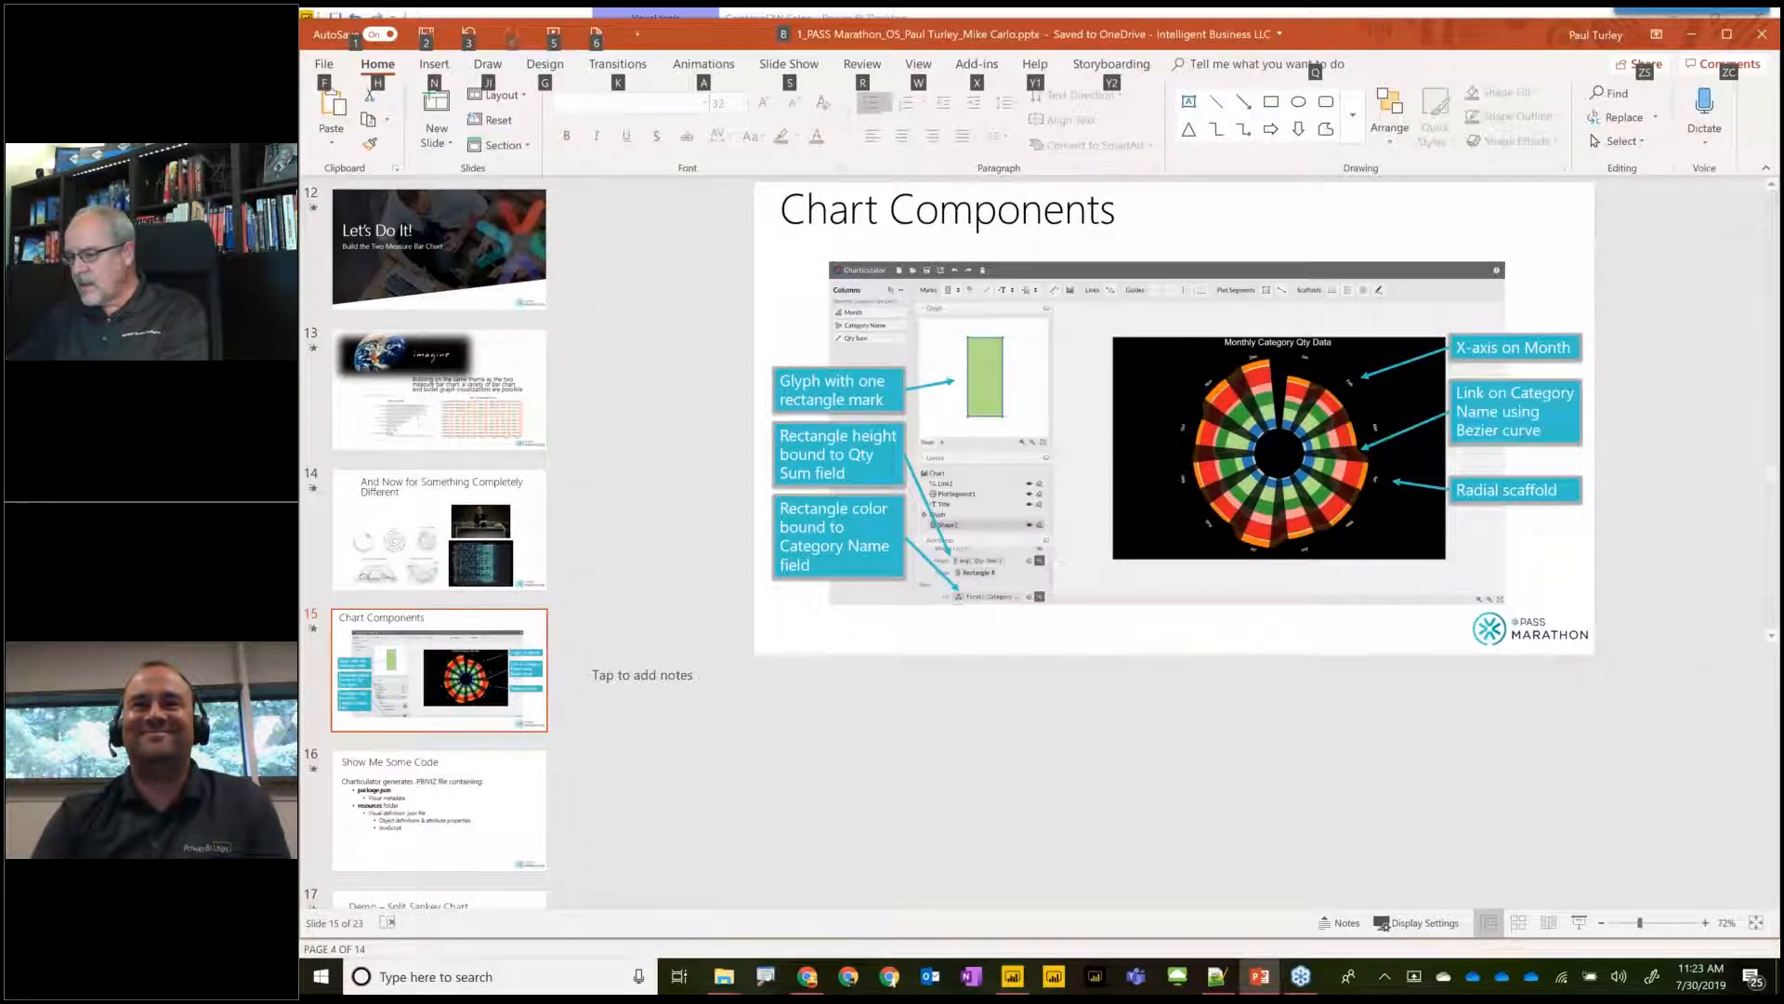
{"action": "left_click", "coordinate": [808, 977]}
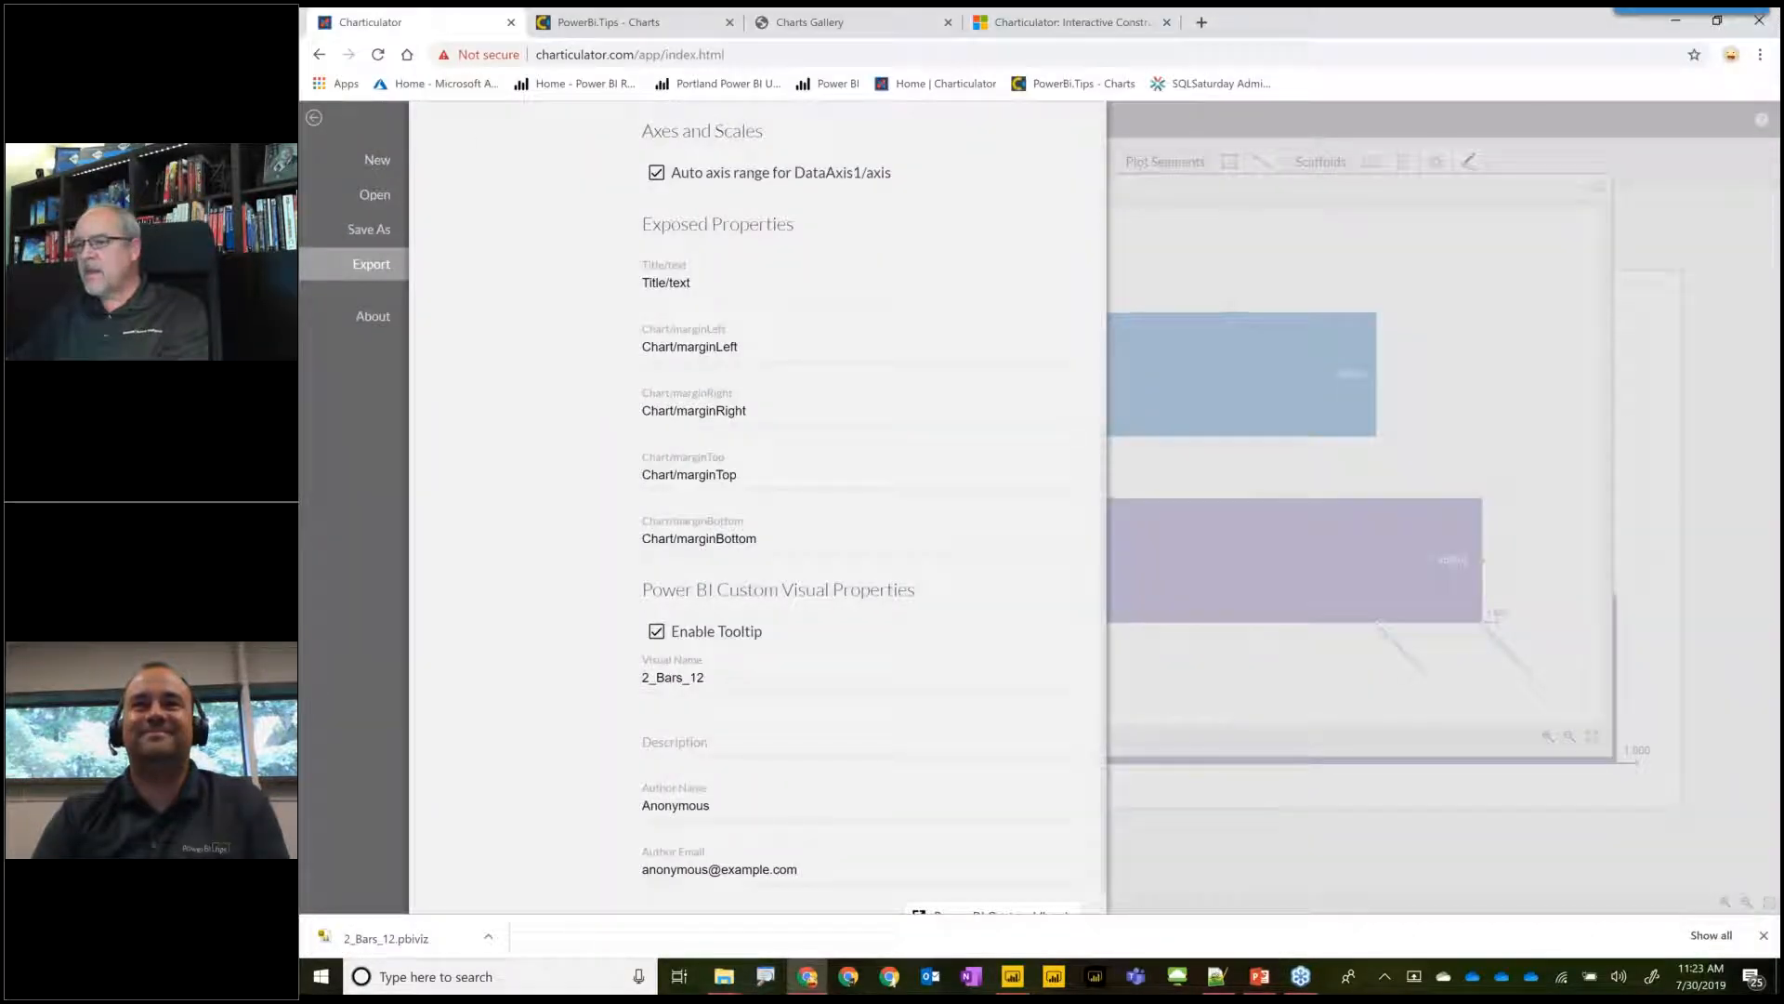
Create a new chart from the Monthly Category Qty Data.csv file without any links file.
{"action": "left_click", "coordinate": [378, 160]}
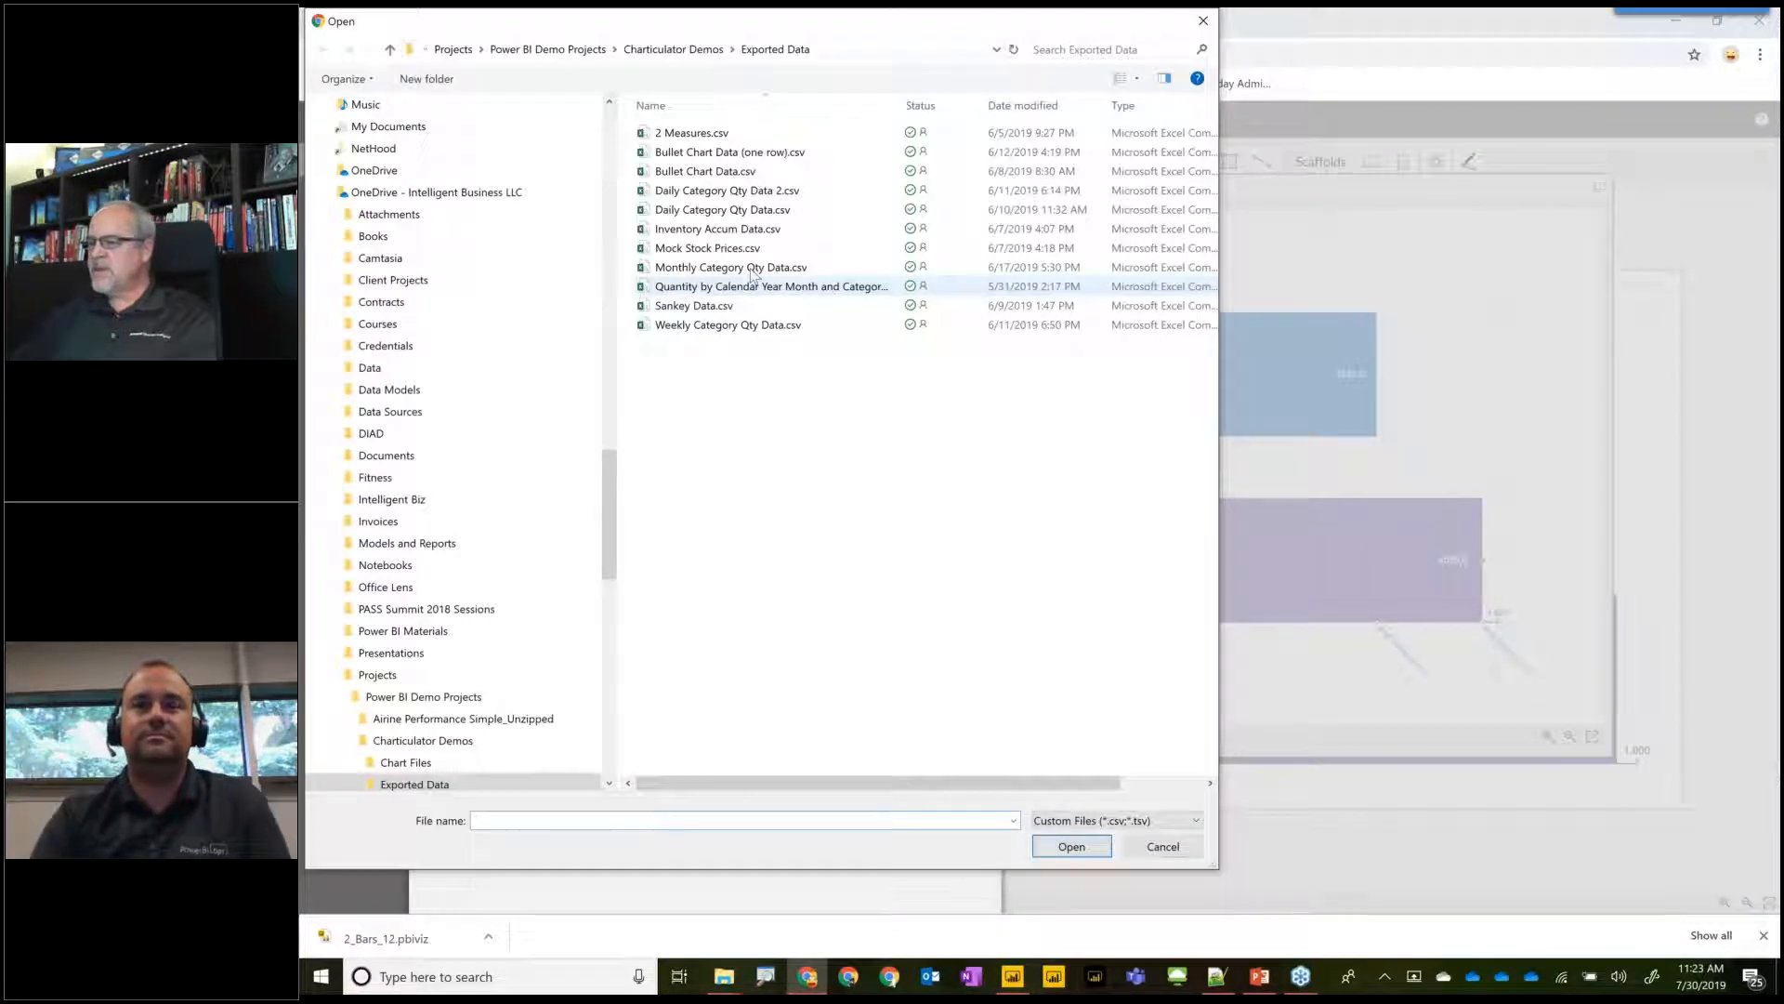
{"action": "left_click", "coordinate": [743, 268]}
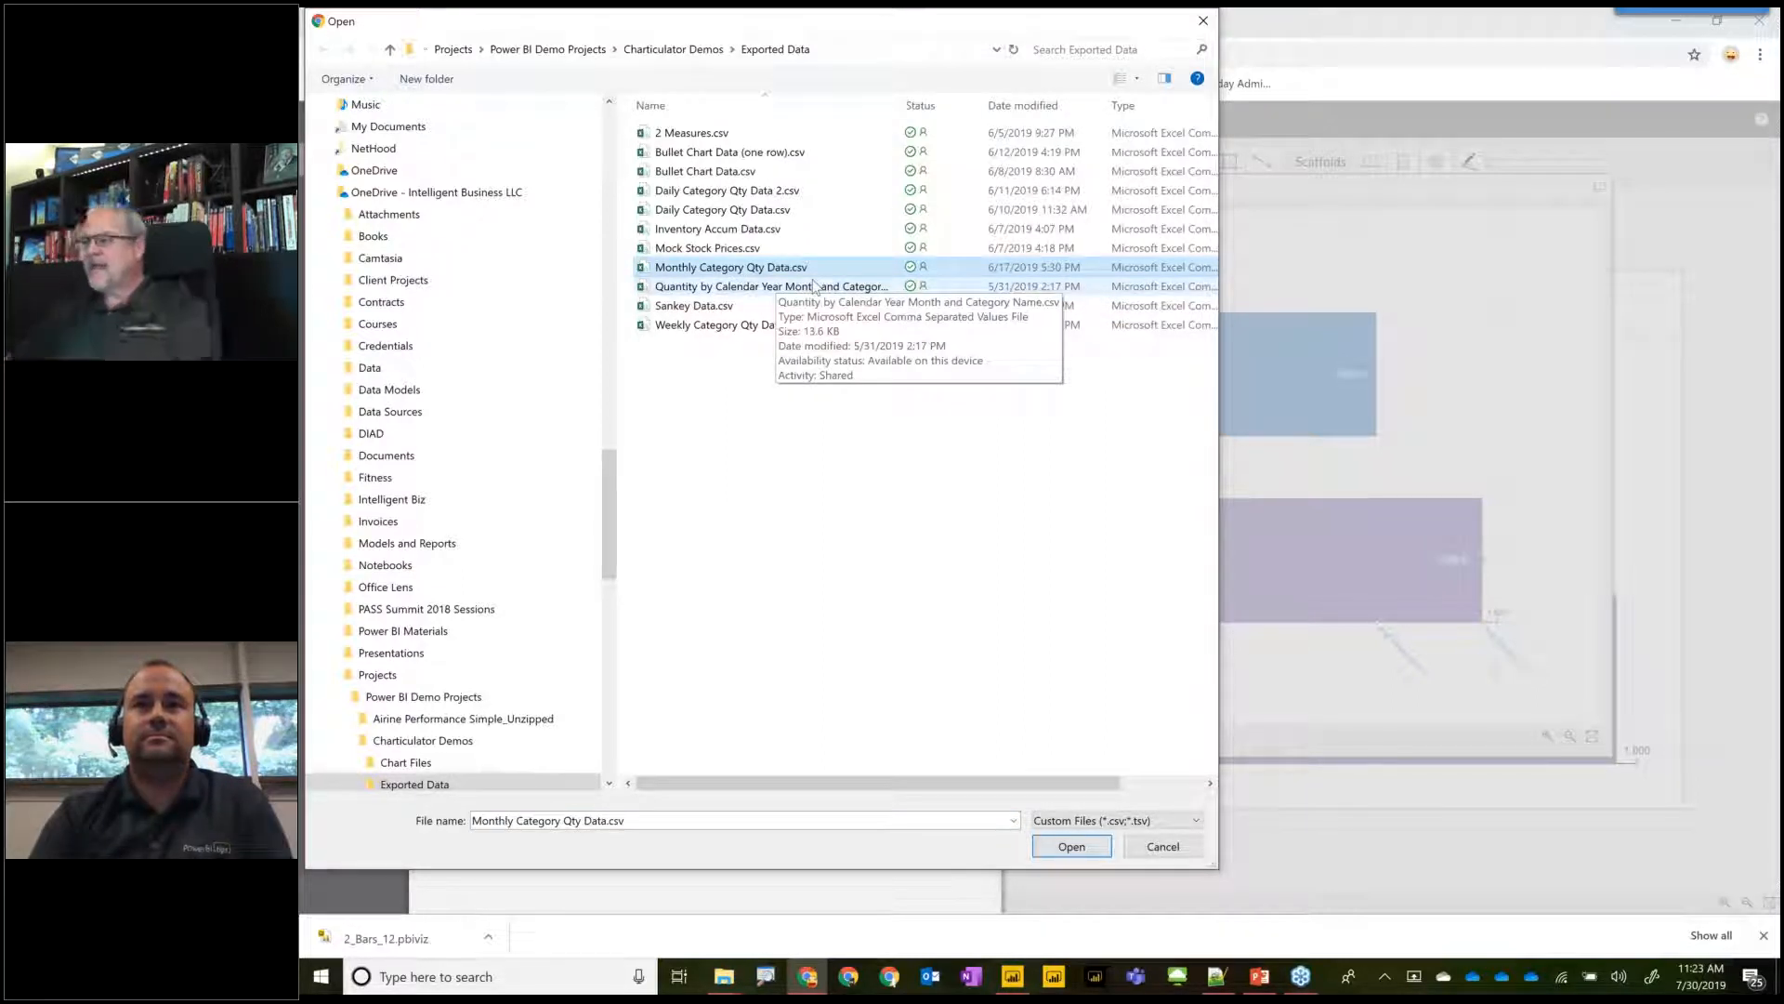
{"action": "double_click", "coordinate": [753, 269]}
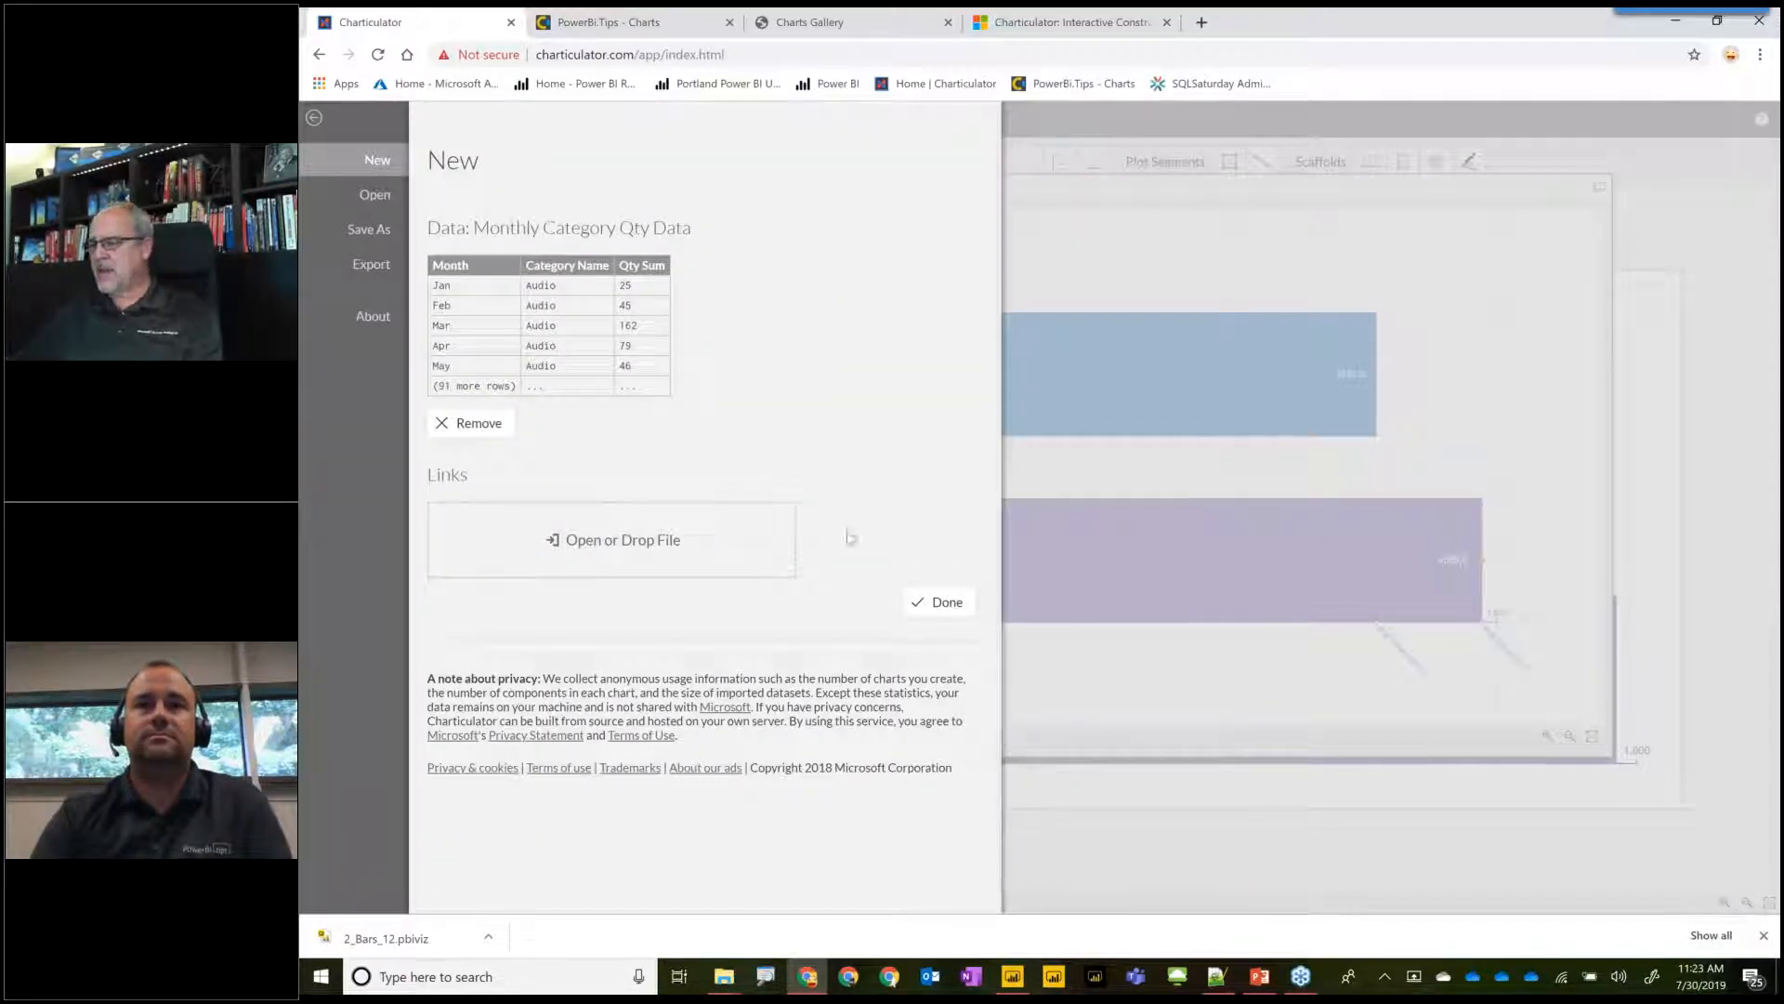
{"action": "left_click", "coordinate": [940, 609]}
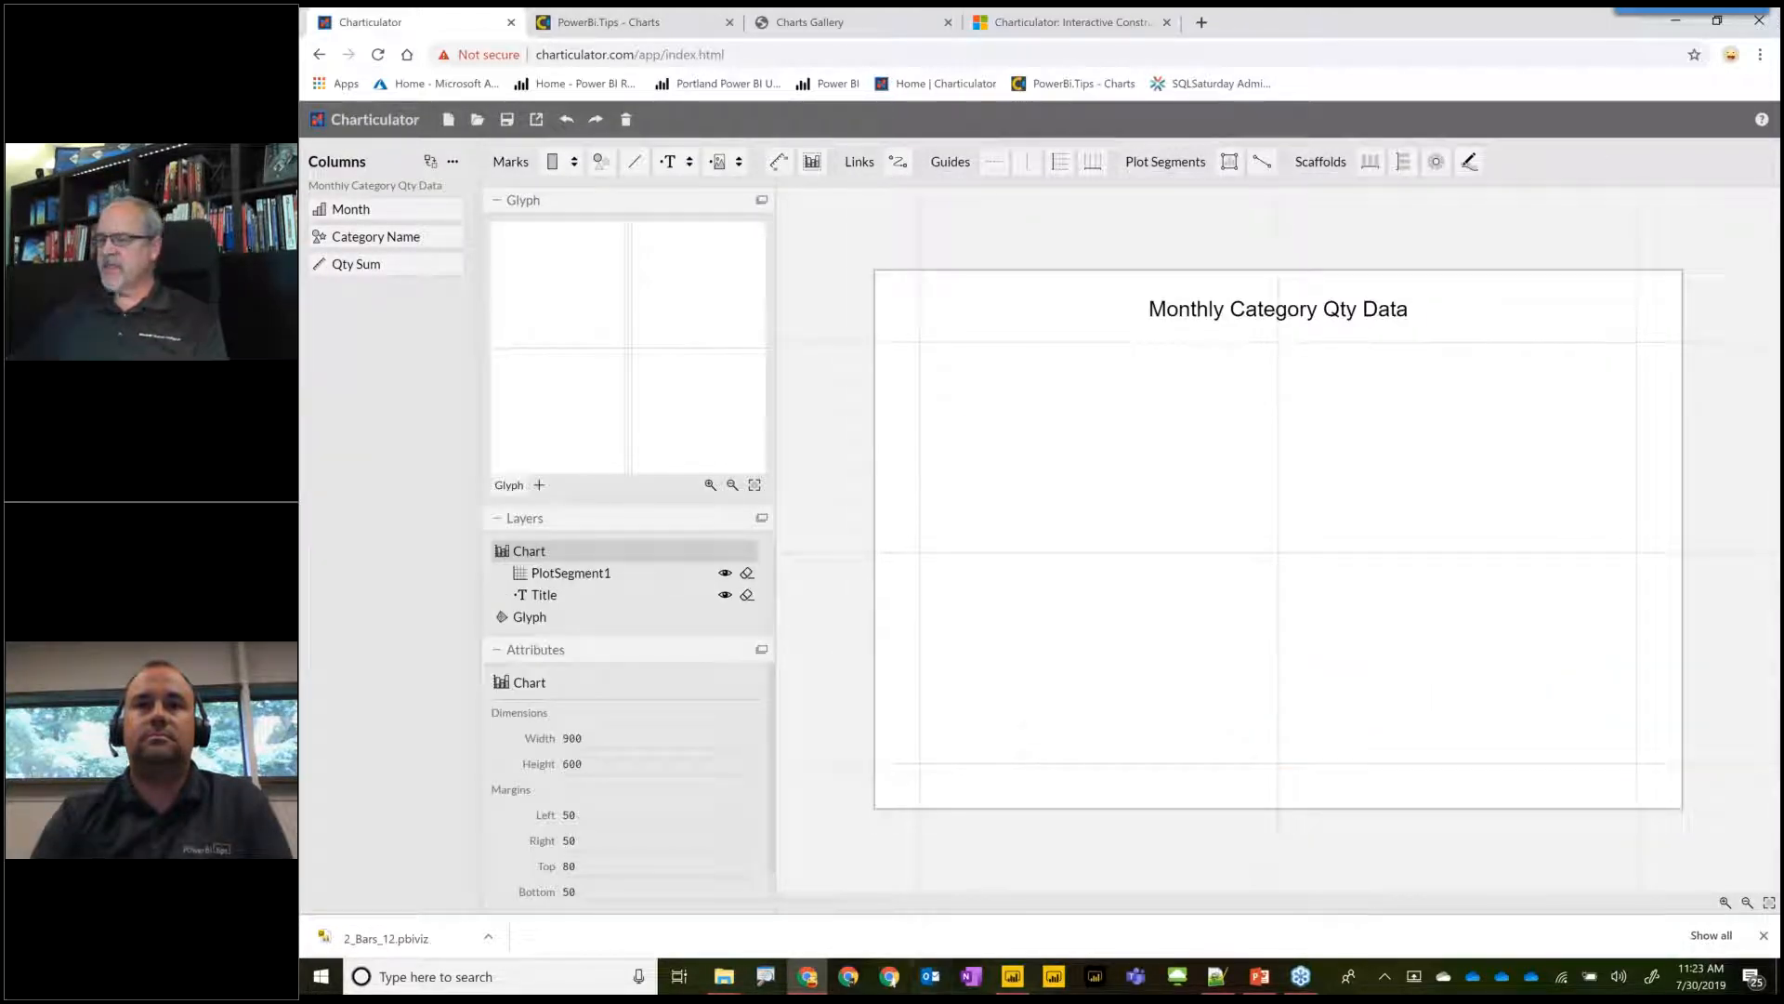
Add a rectangle mark to the glyph, binding its height to Qty Sum and its fill to Category Name.
{"action": "left_click_drag", "start_coordinate": [550, 165], "coordinate": [695, 398]}
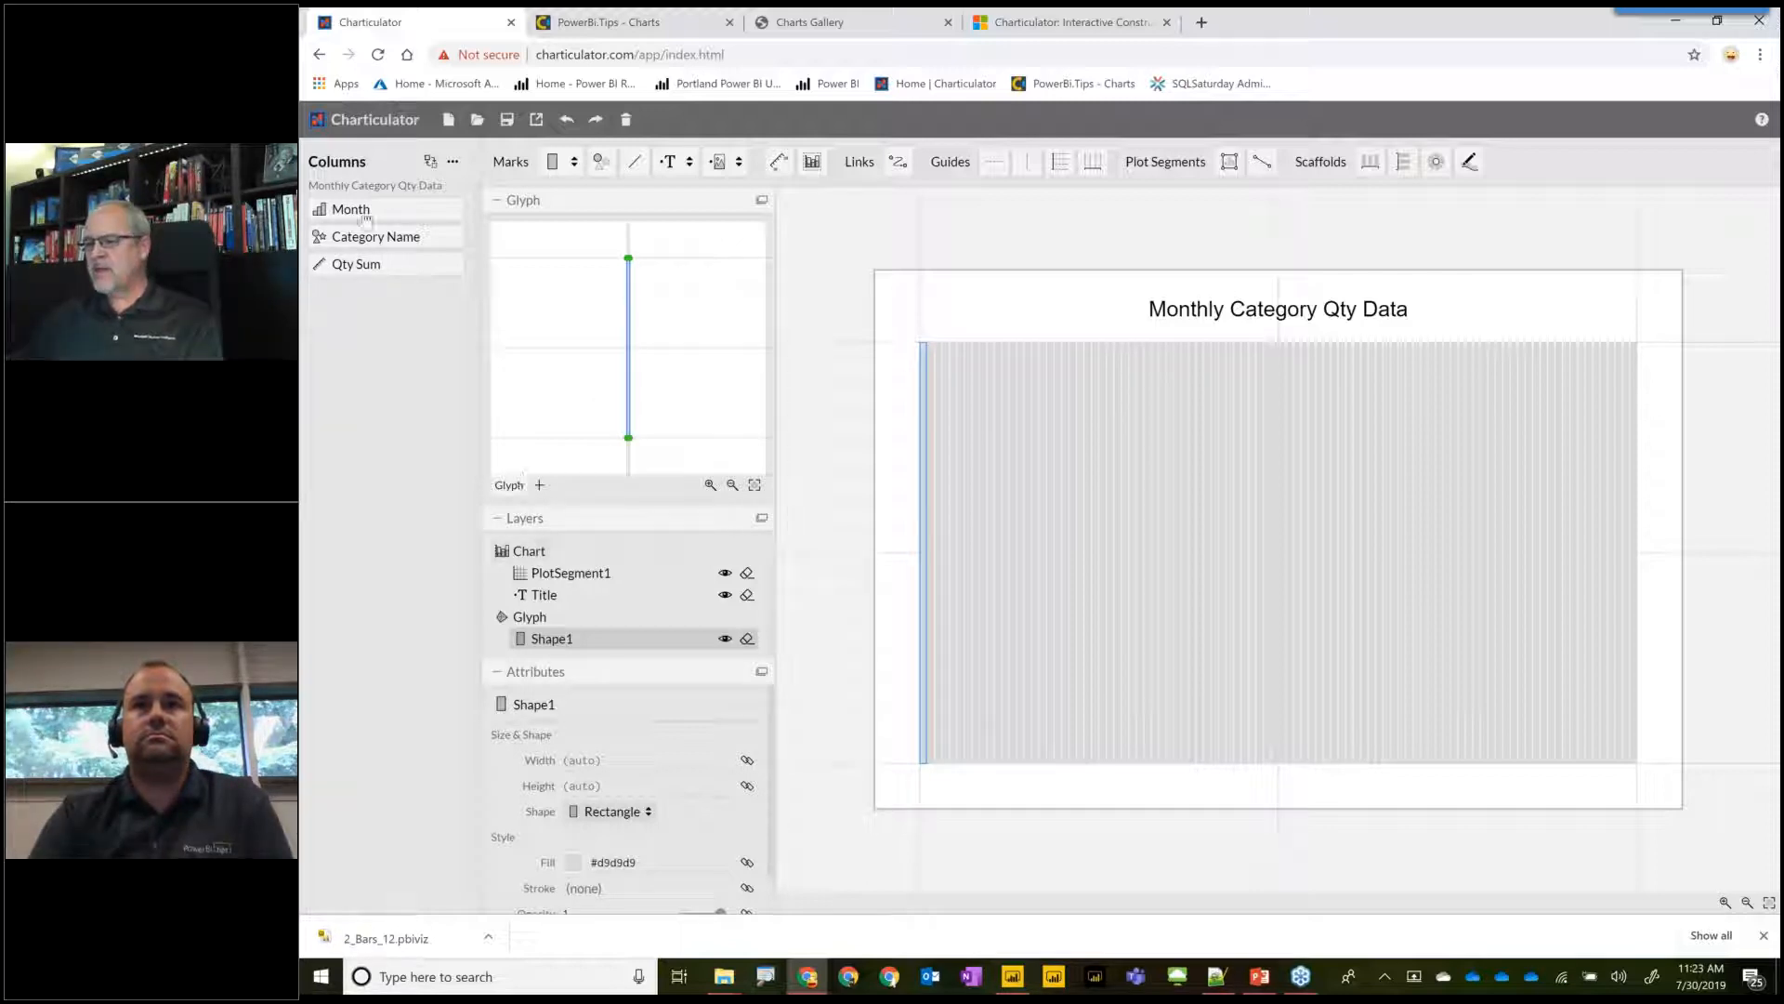
{"action": "left_click_drag", "start_coordinate": [347, 268], "coordinate": [624, 368]}
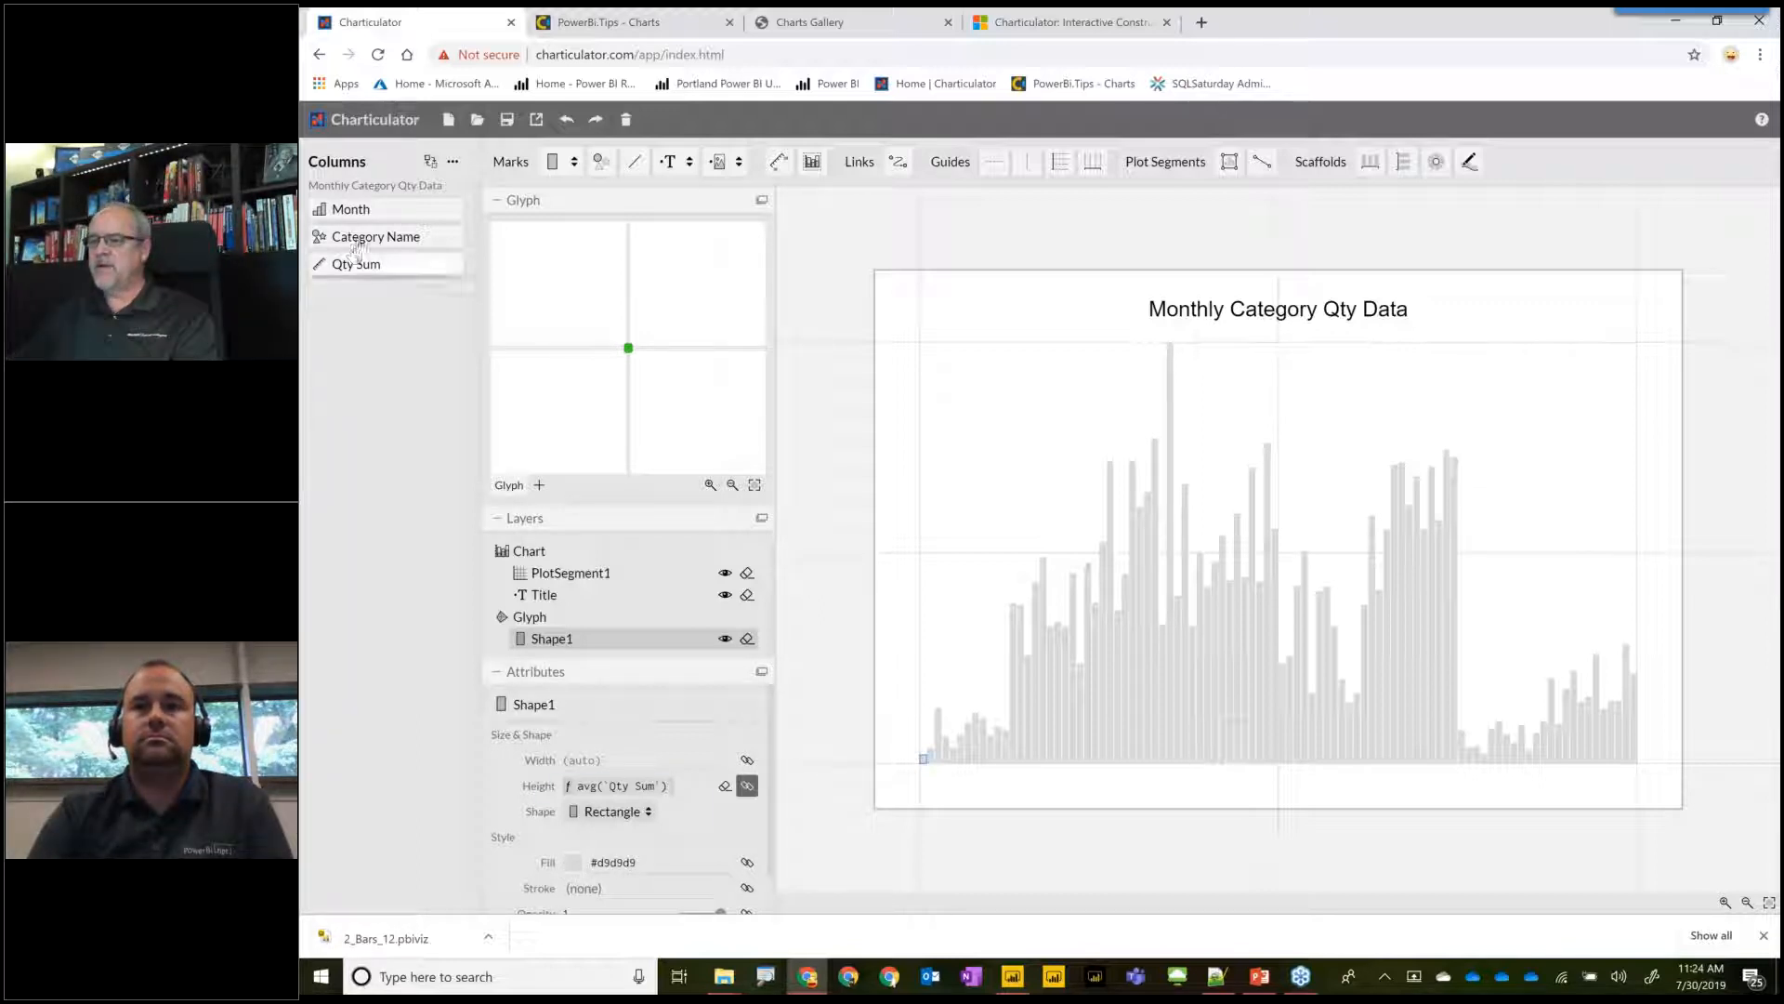
{"action": "mouse_move", "coordinate": [356, 246]}
{"action": "left_mouse_down"}
{"action": "mouse_move", "coordinate": [553, 638]}
{"action": "mouse_move", "coordinate": [555, 837]}
{"action": "mouse_move", "coordinate": [577, 864]}
{"action": "left_mouse_up"}
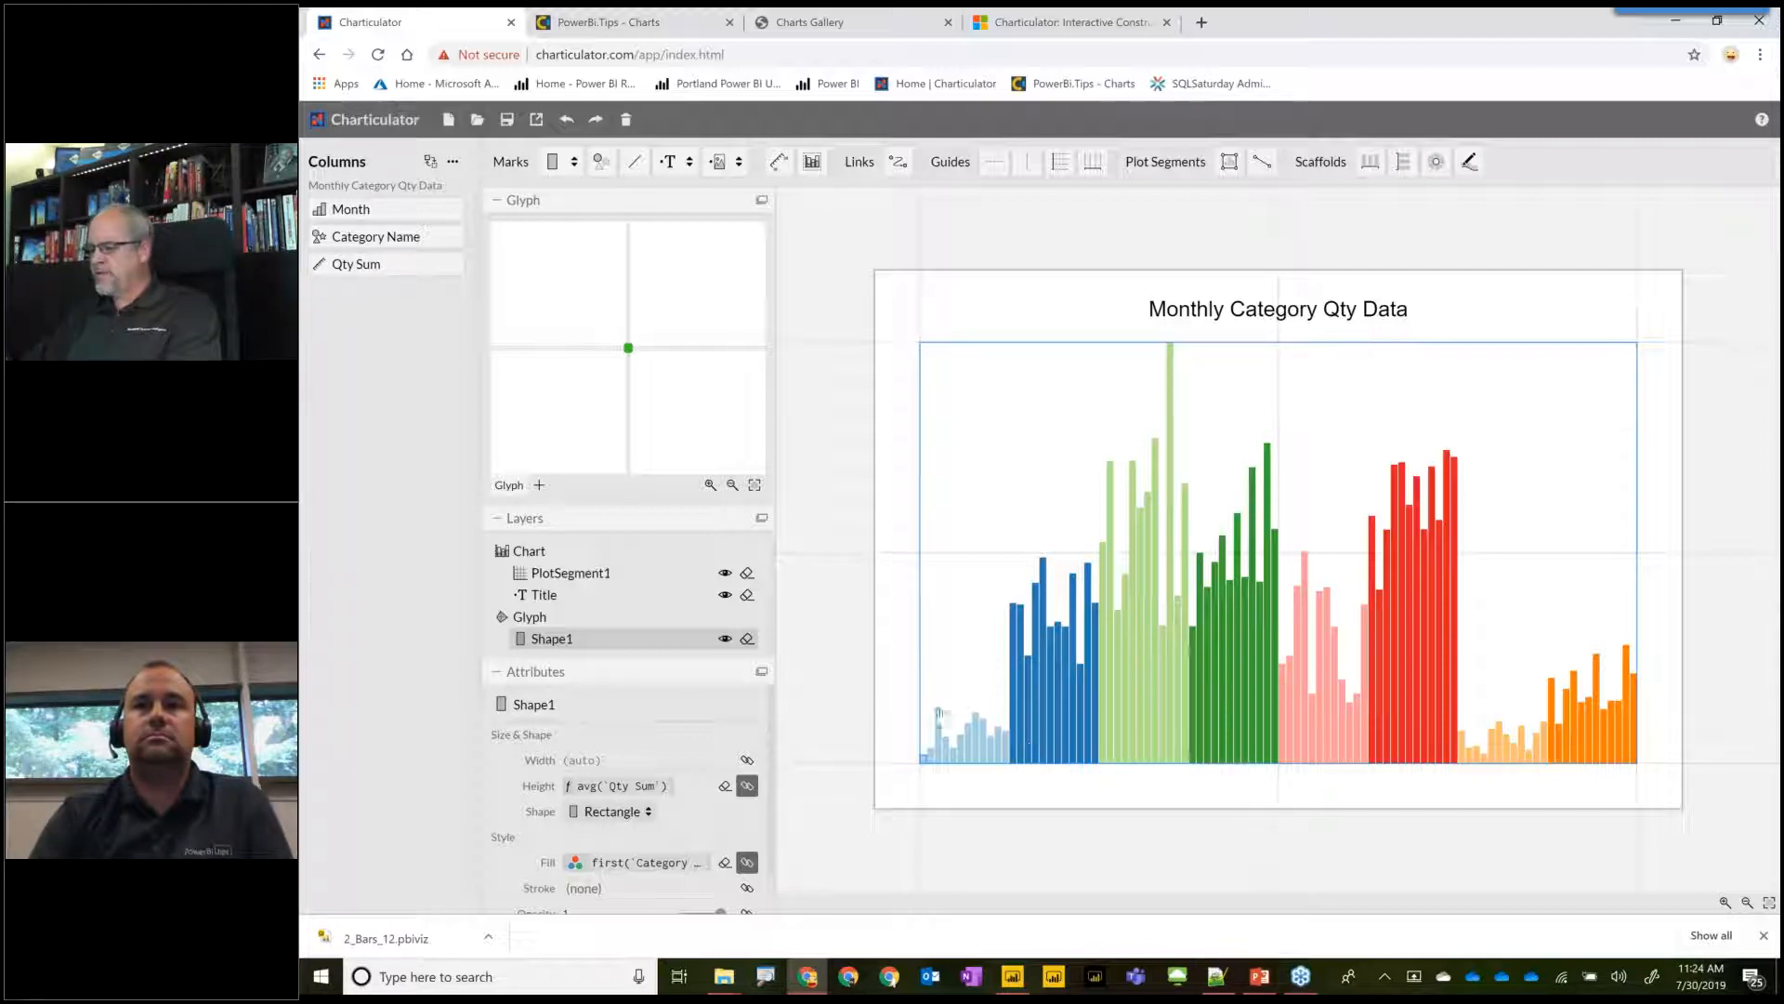
Set the plot segment's sub-layout to Stack Y and bind Month to its X axis.
{"action": "left_click", "coordinate": [985, 393]}
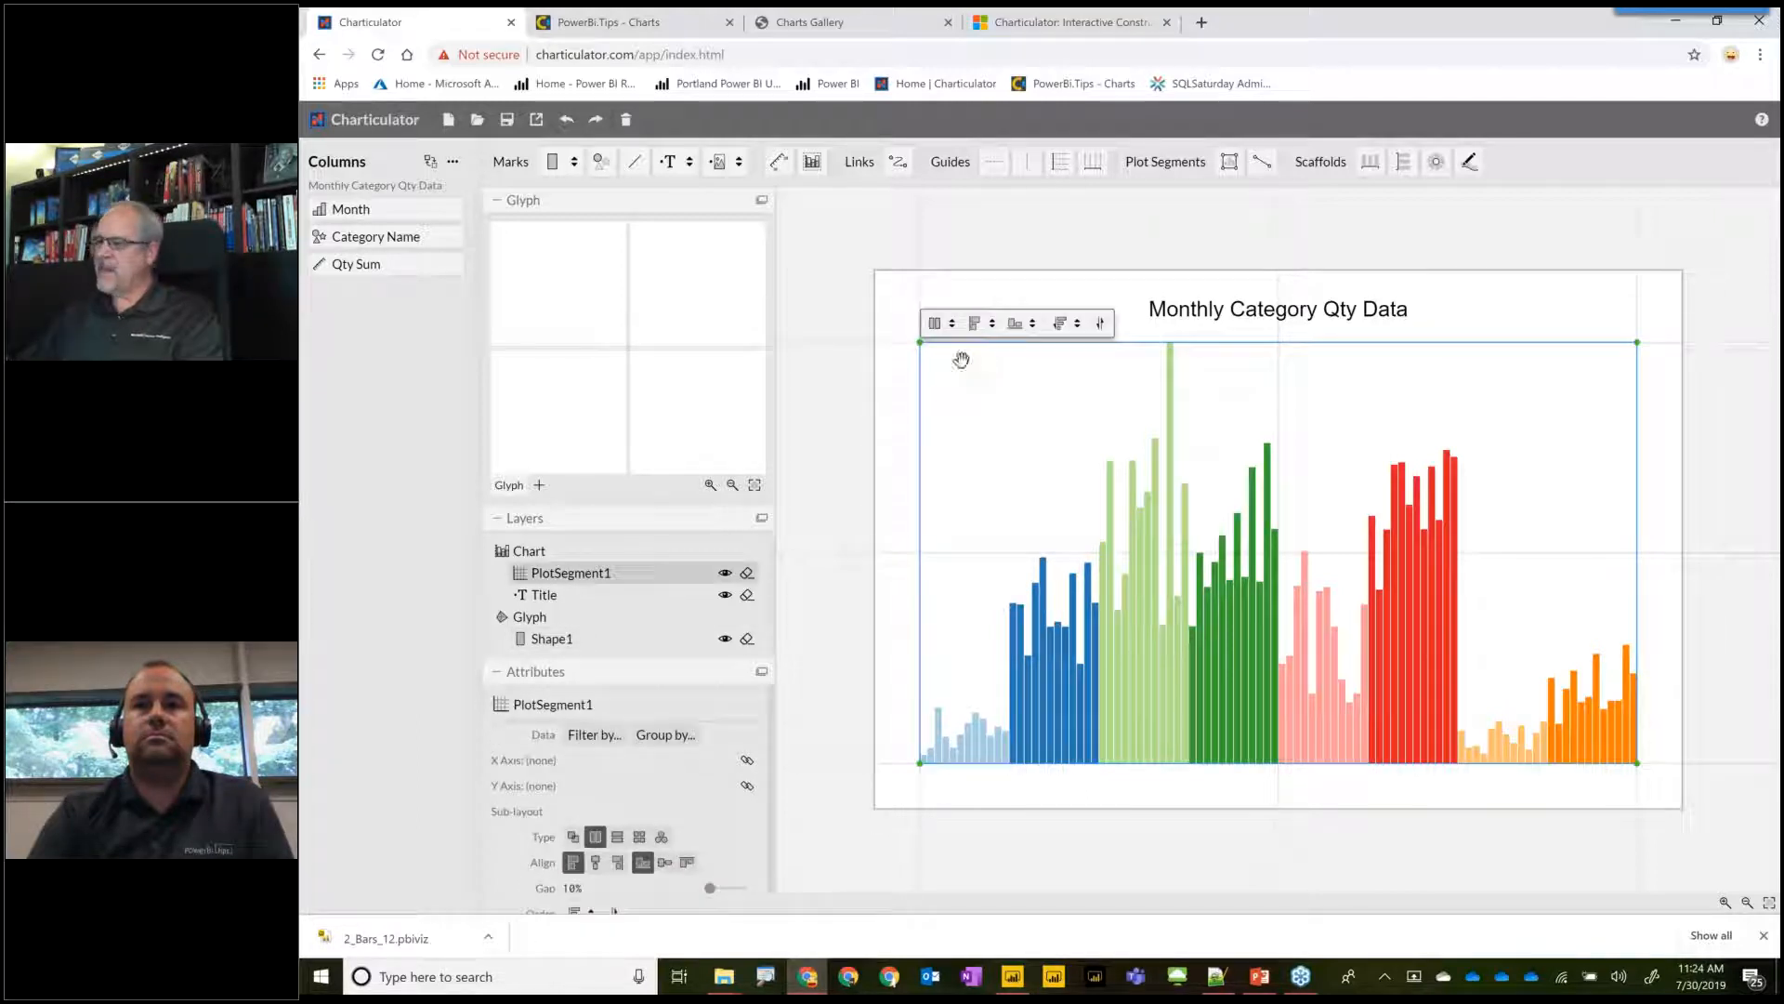
{"action": "left_click", "coordinate": [952, 325]}
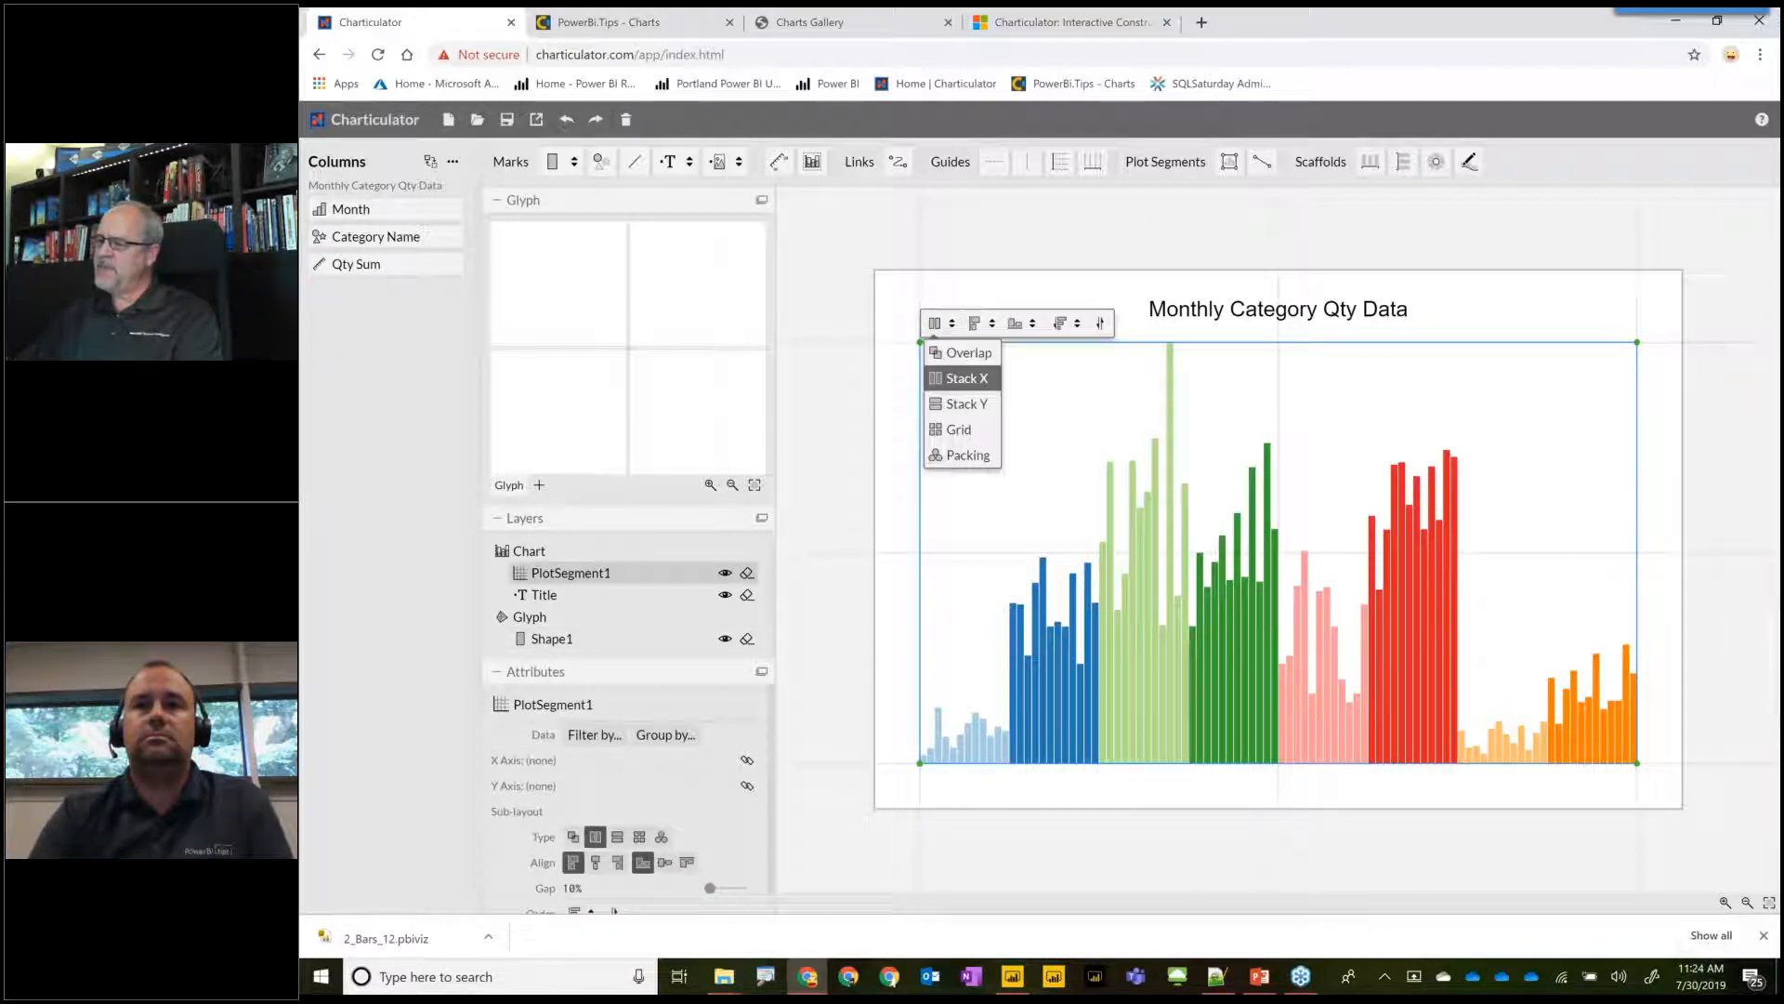
{"action": "left_click", "coordinate": [956, 407]}
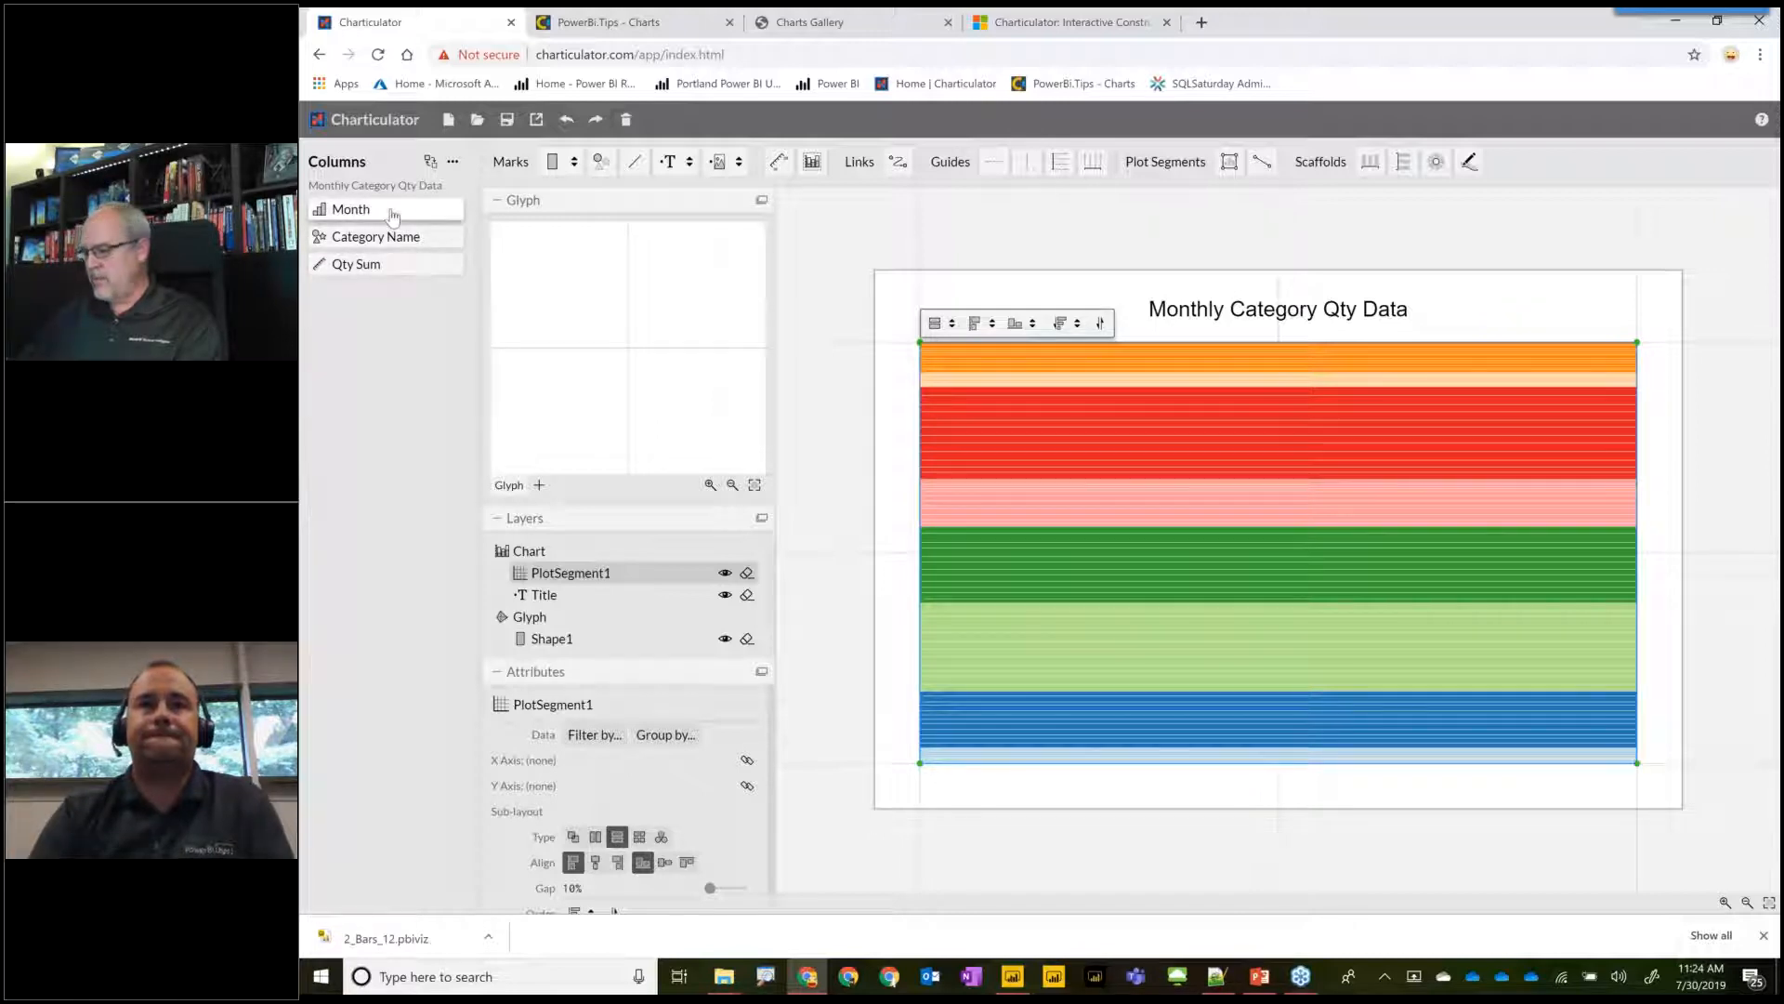
{"action": "left_click_drag", "start_coordinate": [372, 209], "coordinate": [1286, 786]}
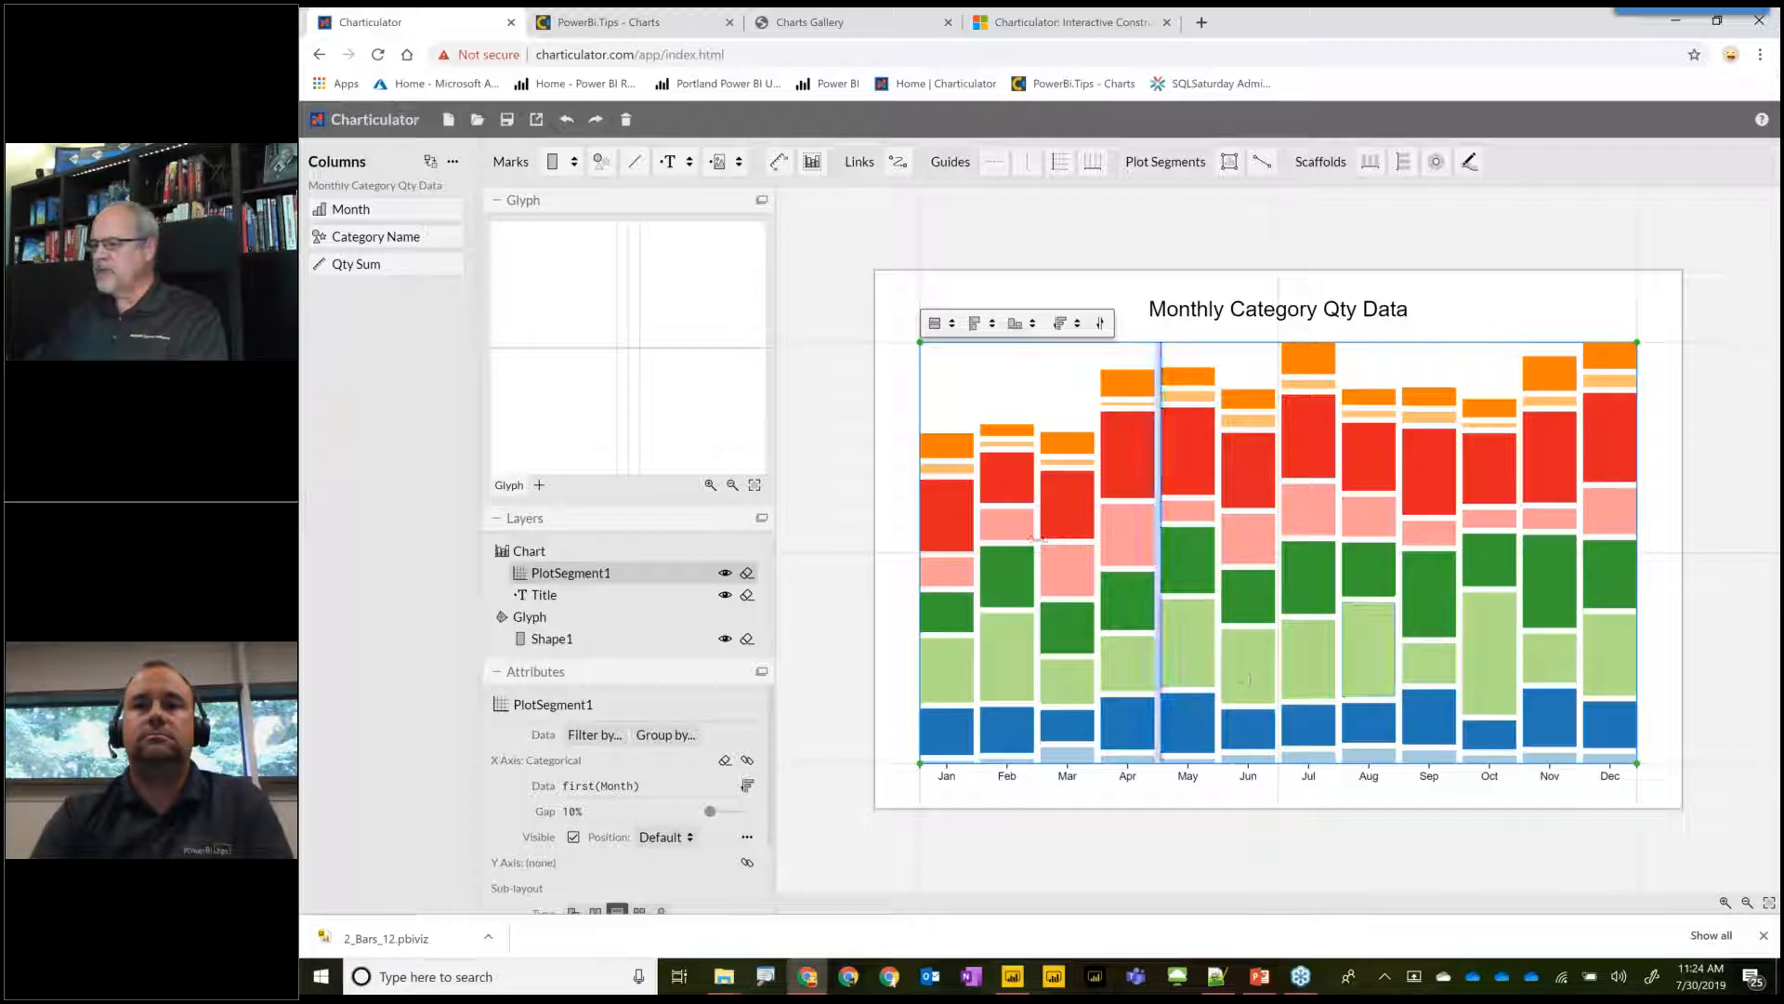
Widen the gap between the month columns in the plot segment to about 45%.
{"action": "left_click", "coordinate": [958, 526]}
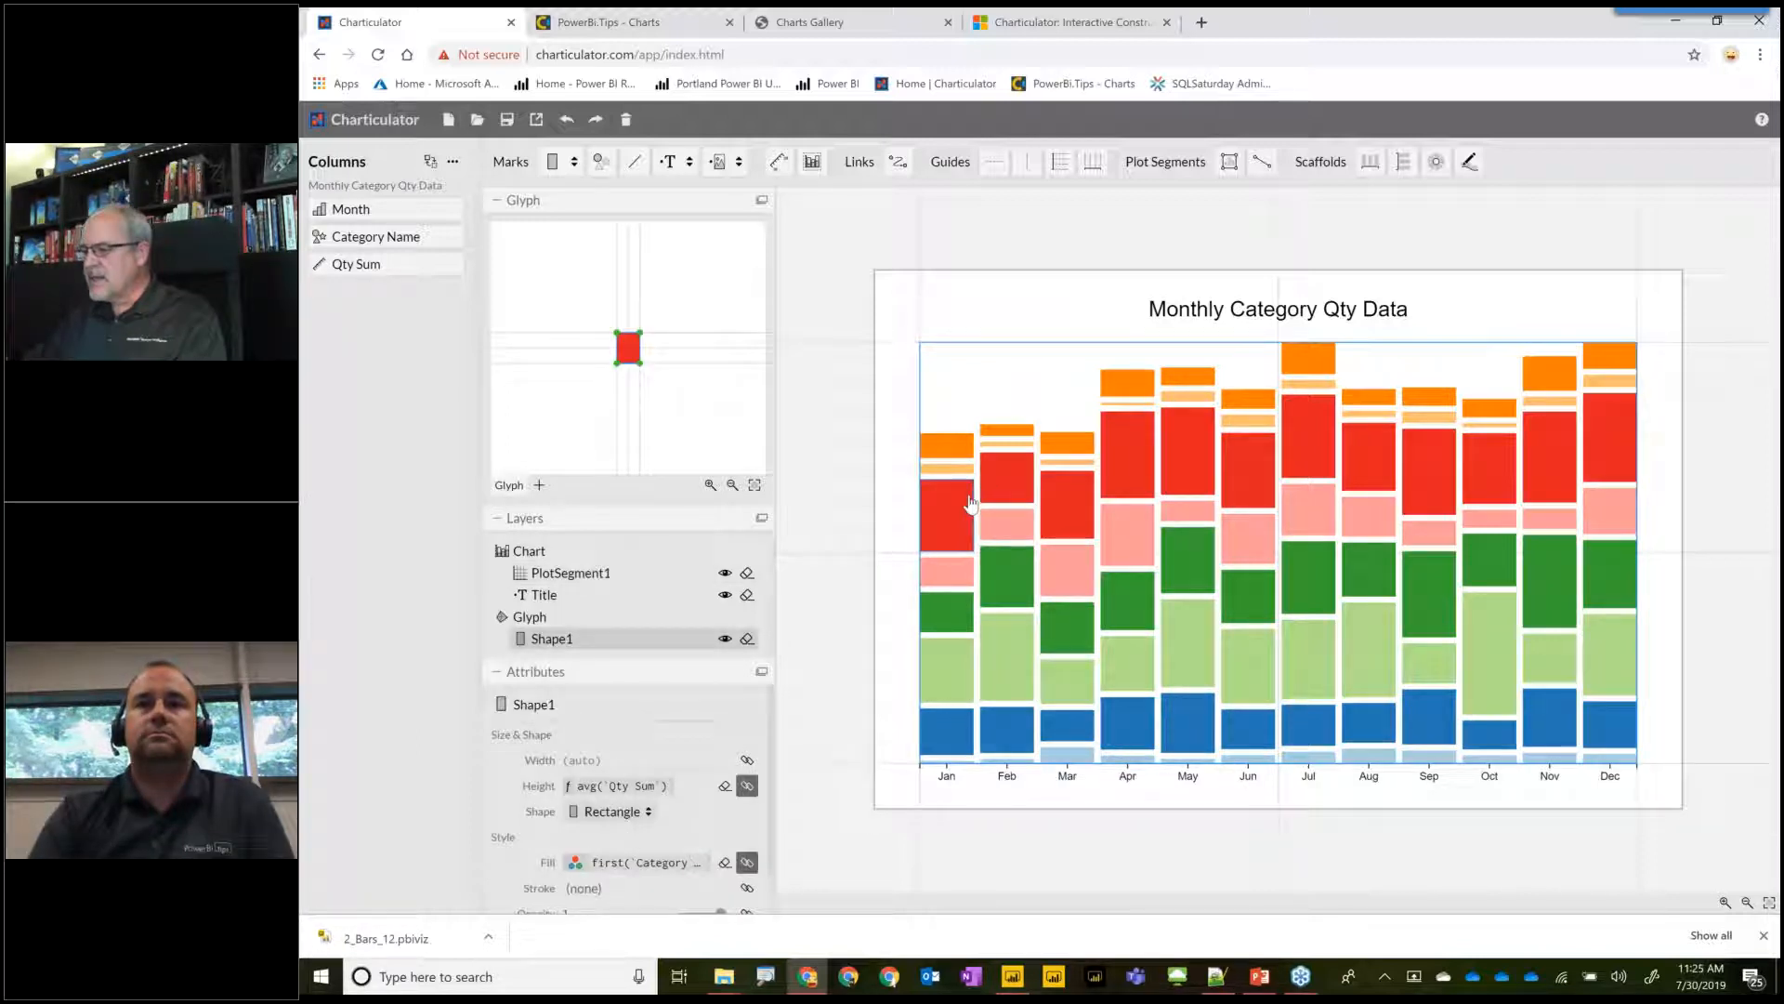
{"action": "left_click", "coordinate": [979, 487]}
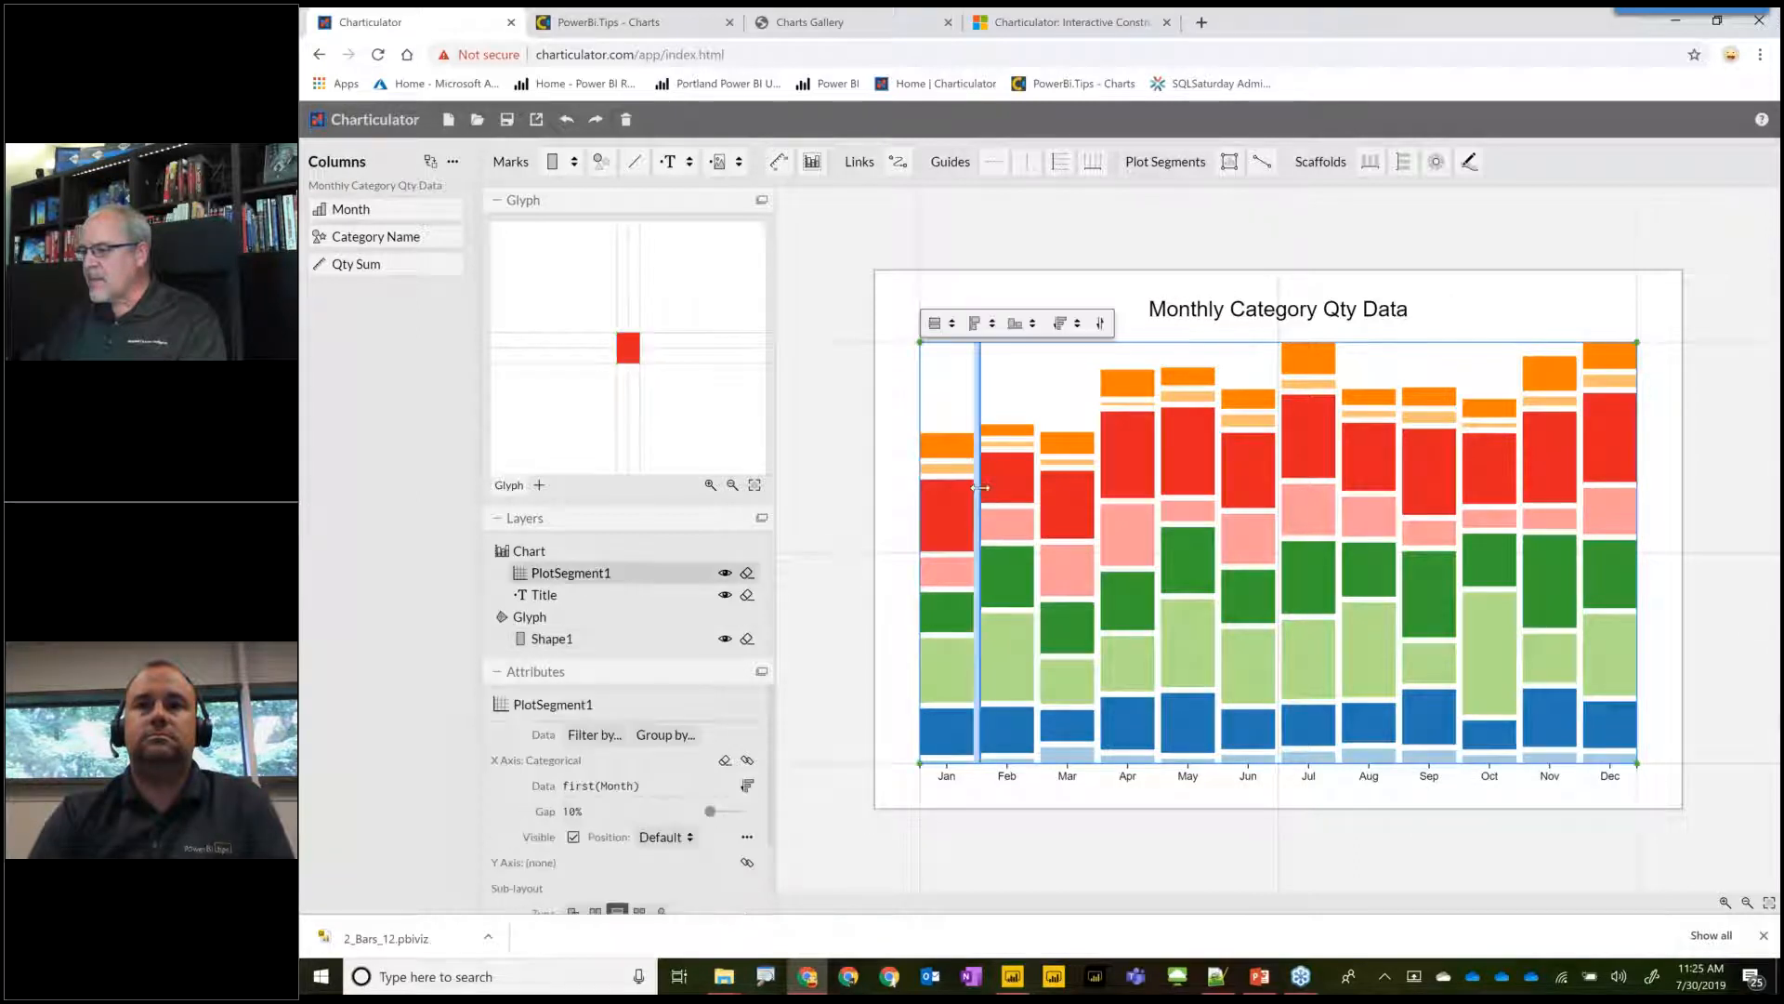
{"action": "left_click_drag", "start_coordinate": [1004, 502], "coordinate": [1099, 492]}
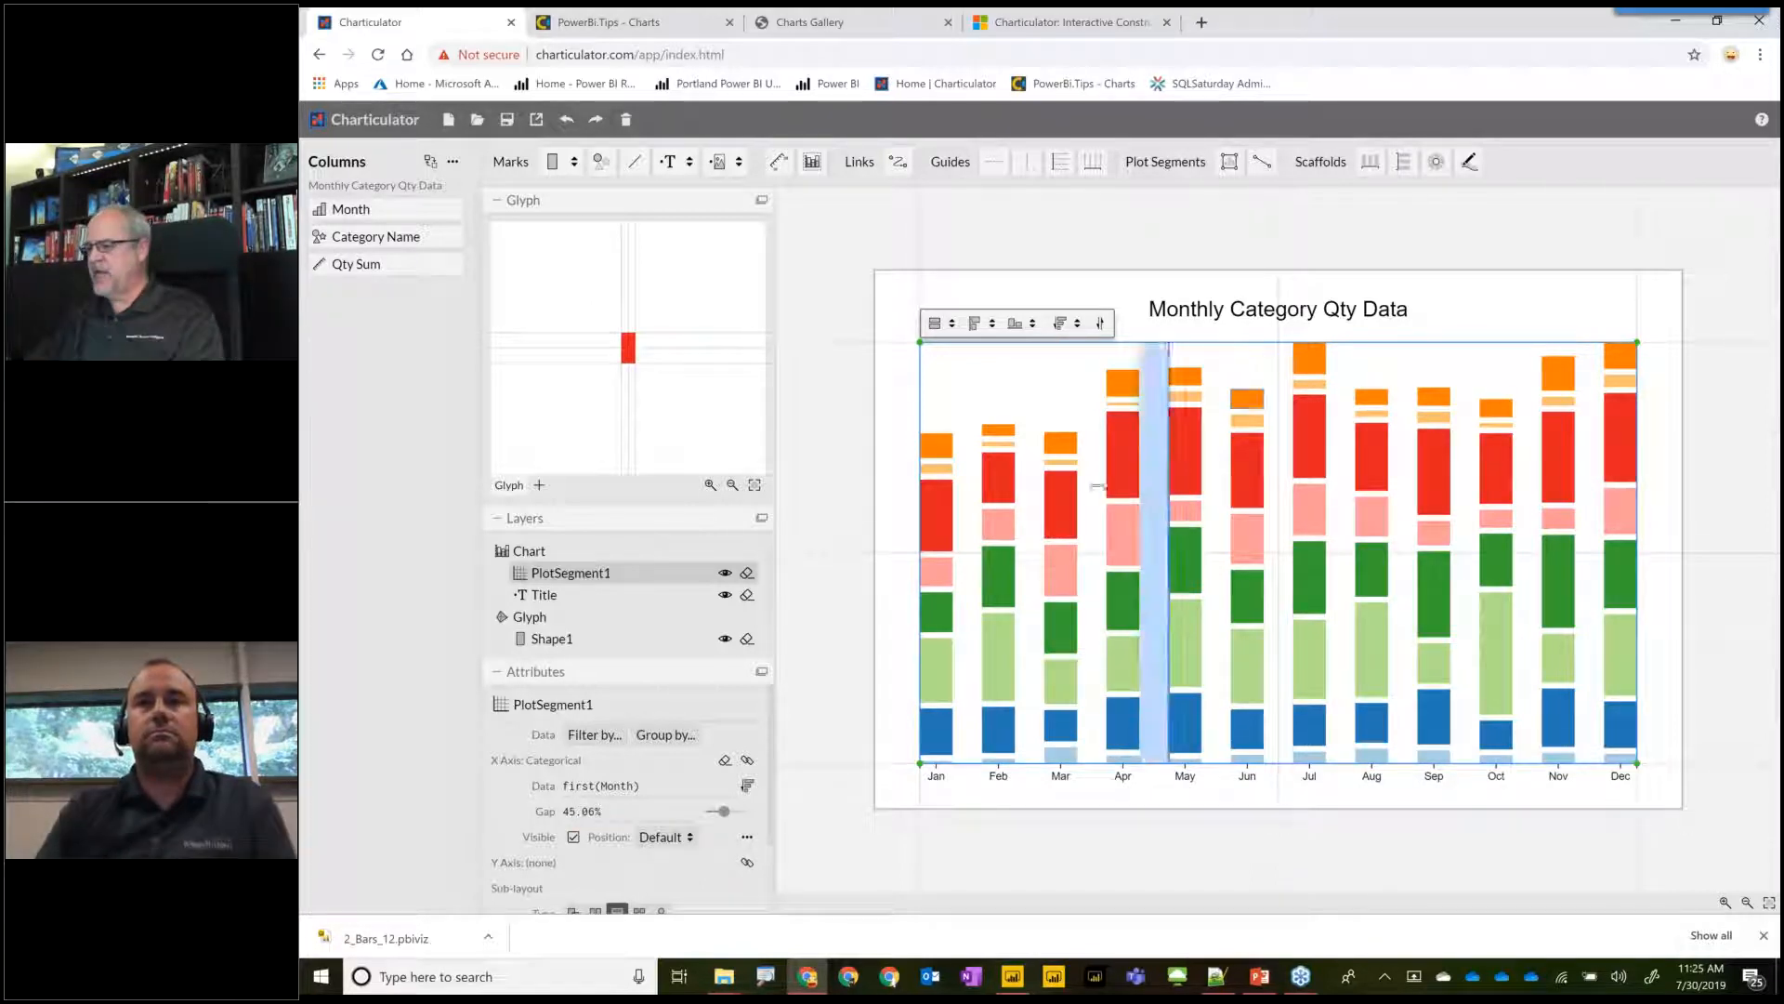
Create band links between the rectangle marks, connected by Category Name.
{"action": "left_click", "coordinate": [936, 531]}
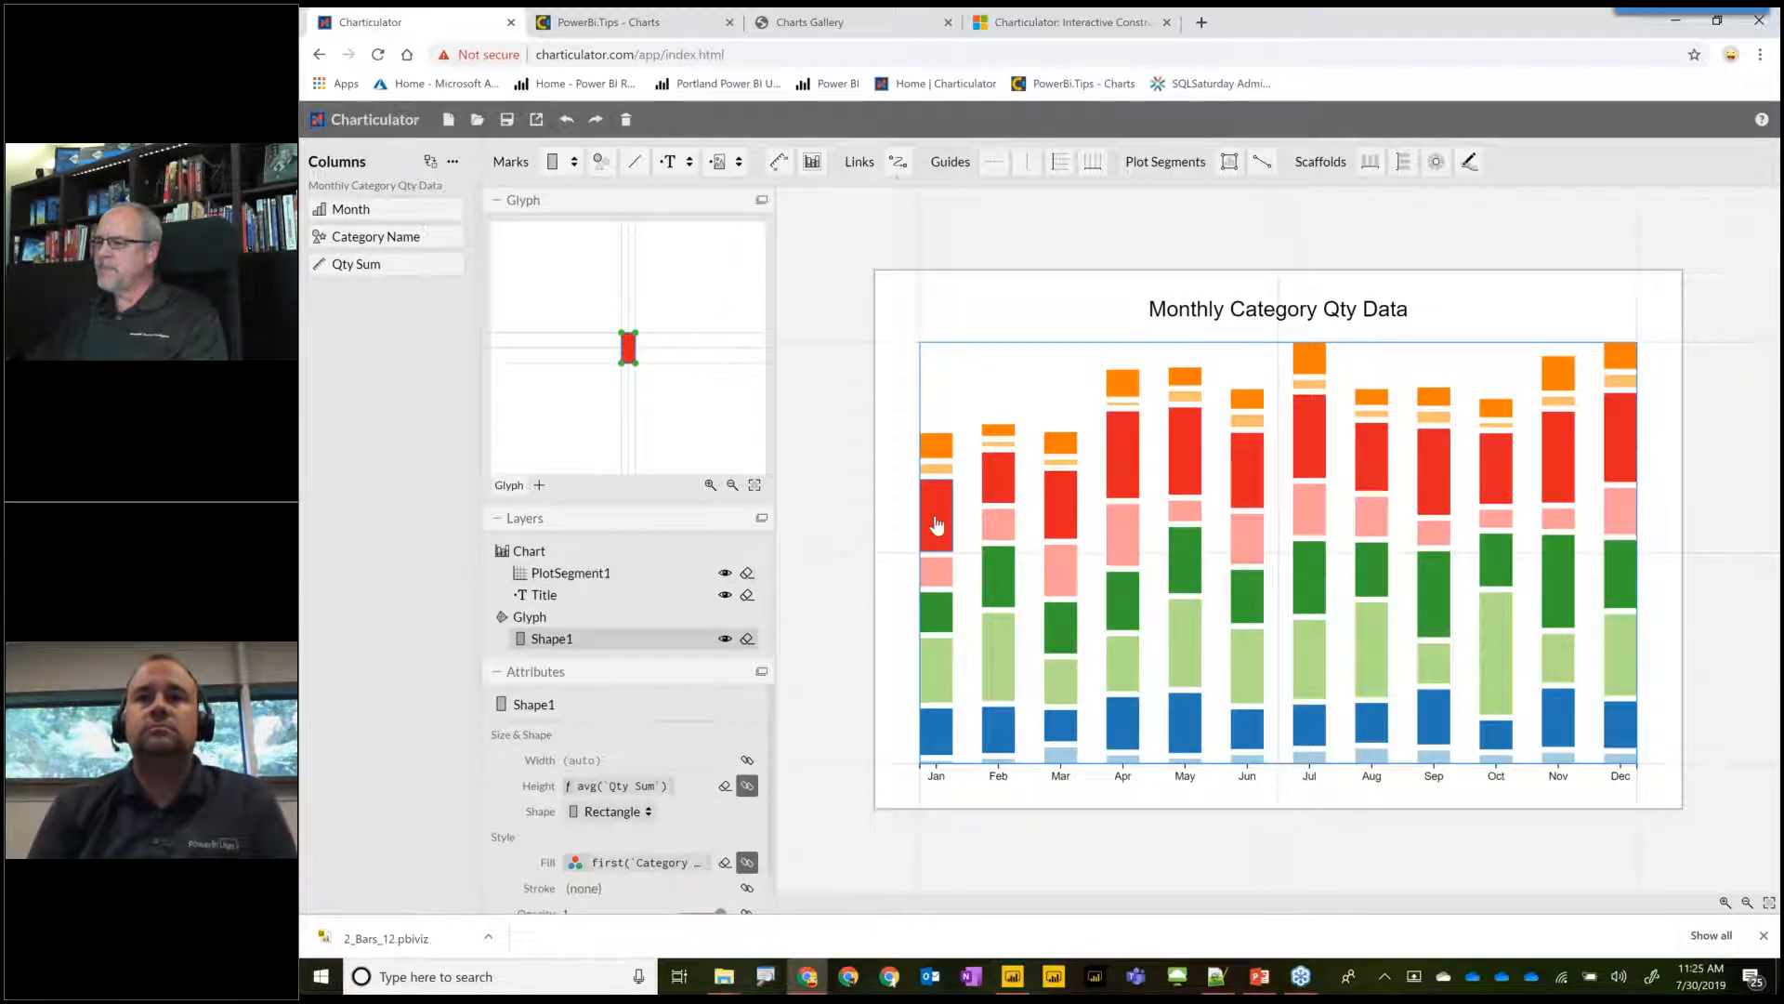
{"action": "left_click", "coordinate": [898, 162]}
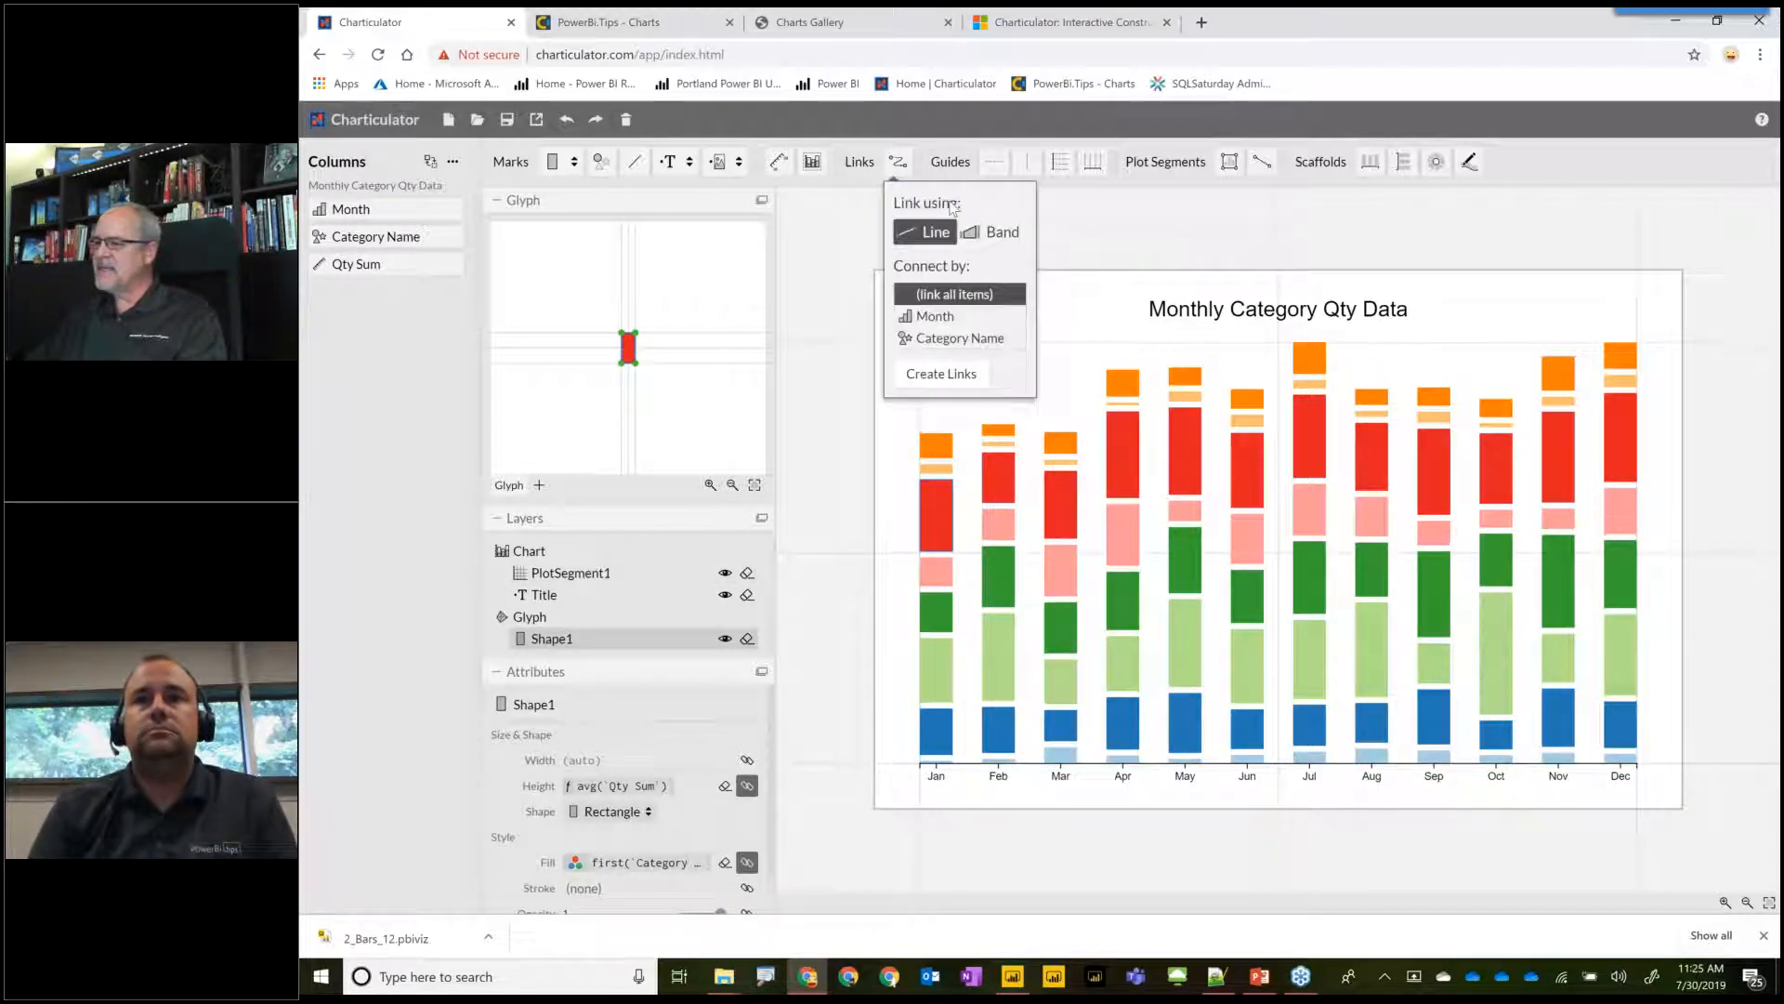
{"action": "left_click", "coordinate": [972, 237]}
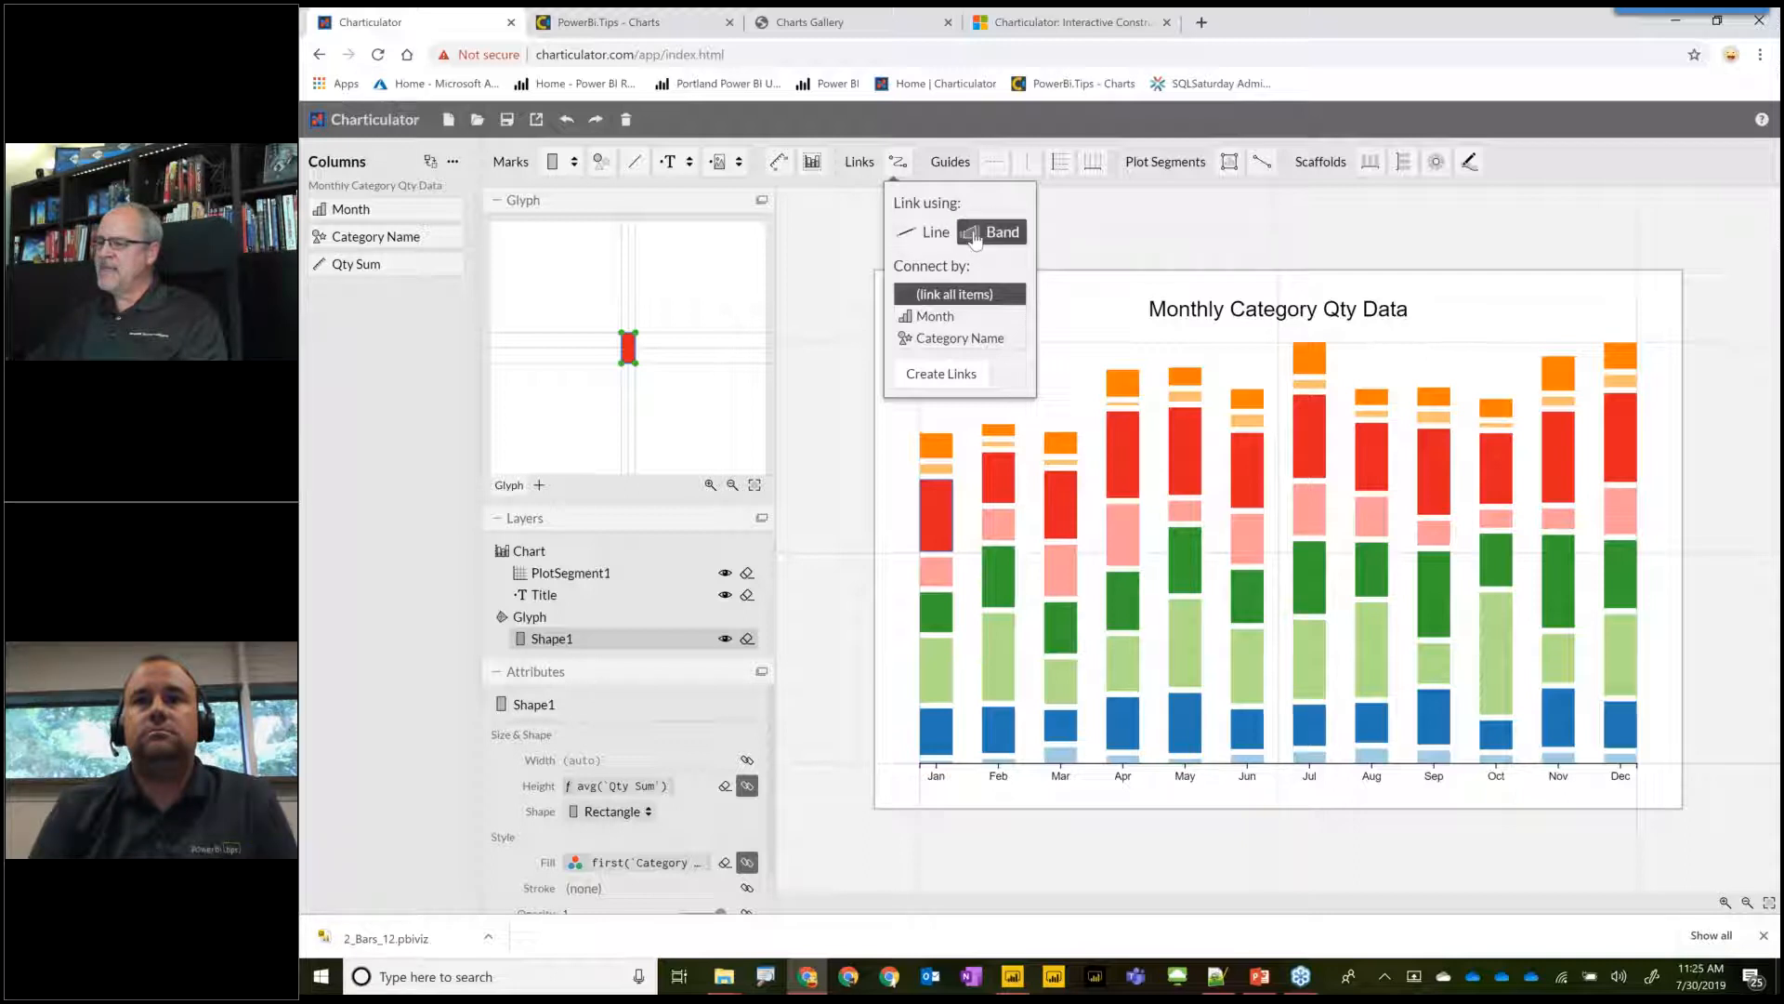
{"action": "left_click", "coordinate": [924, 338]}
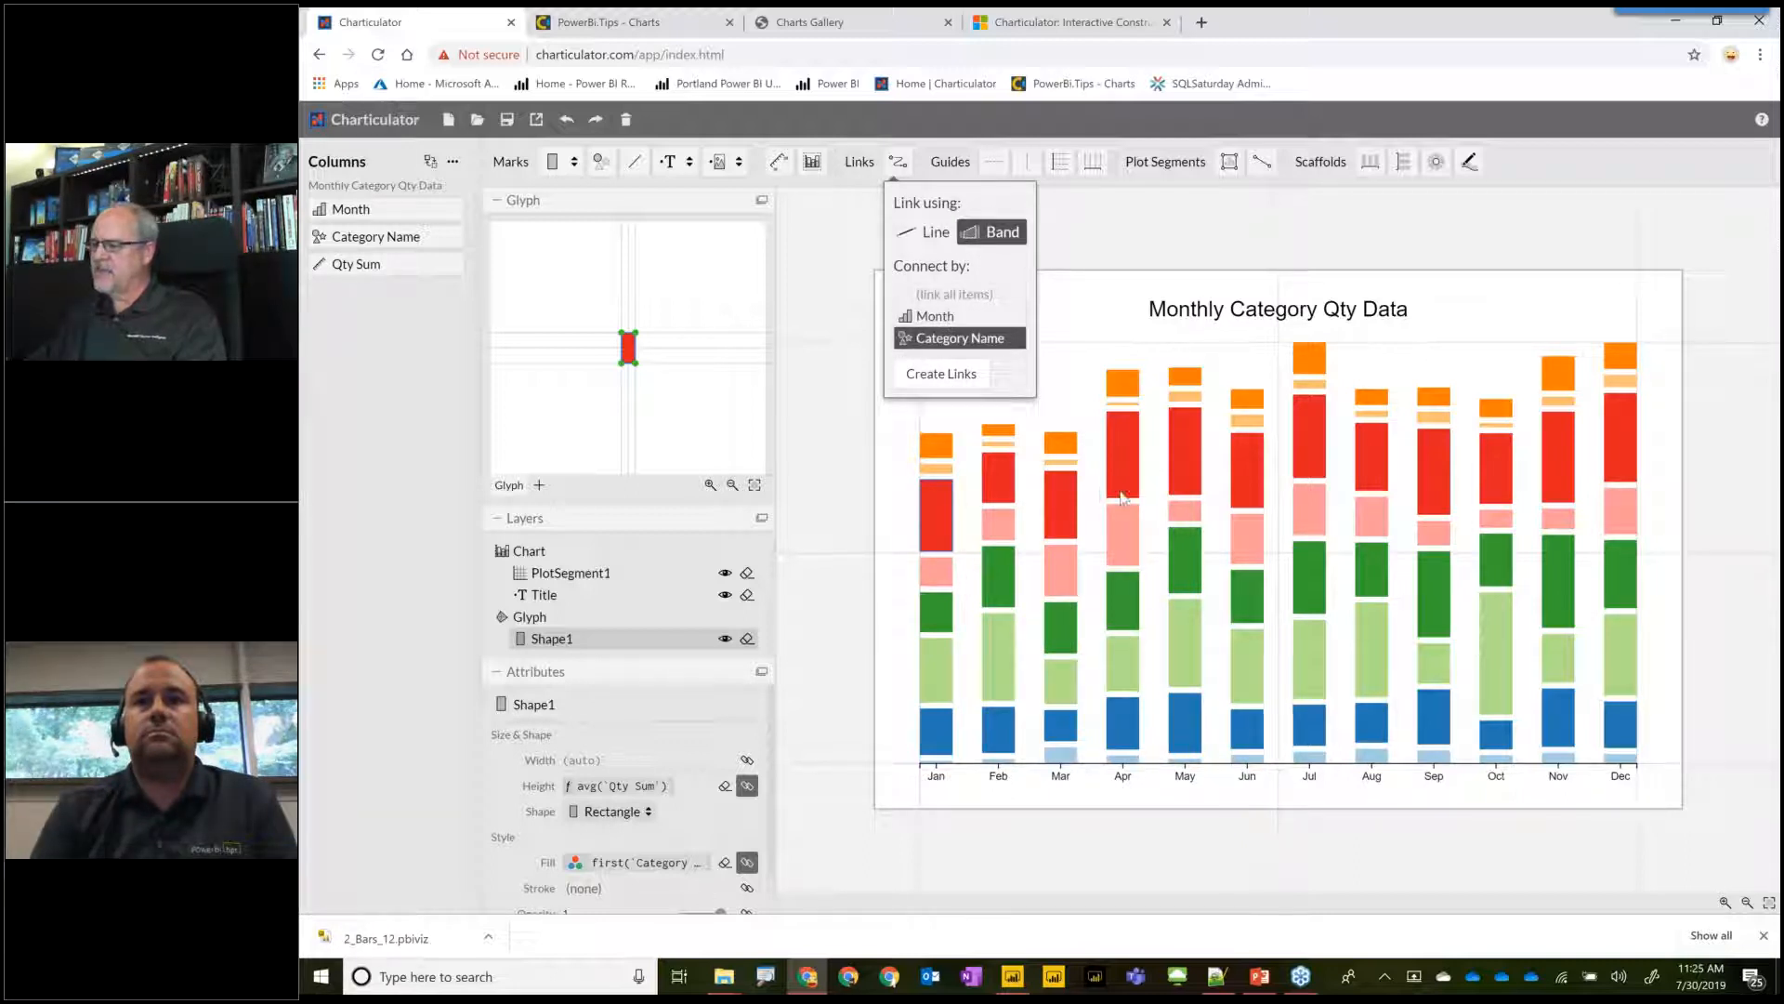
{"action": "left_click", "coordinate": [941, 374]}
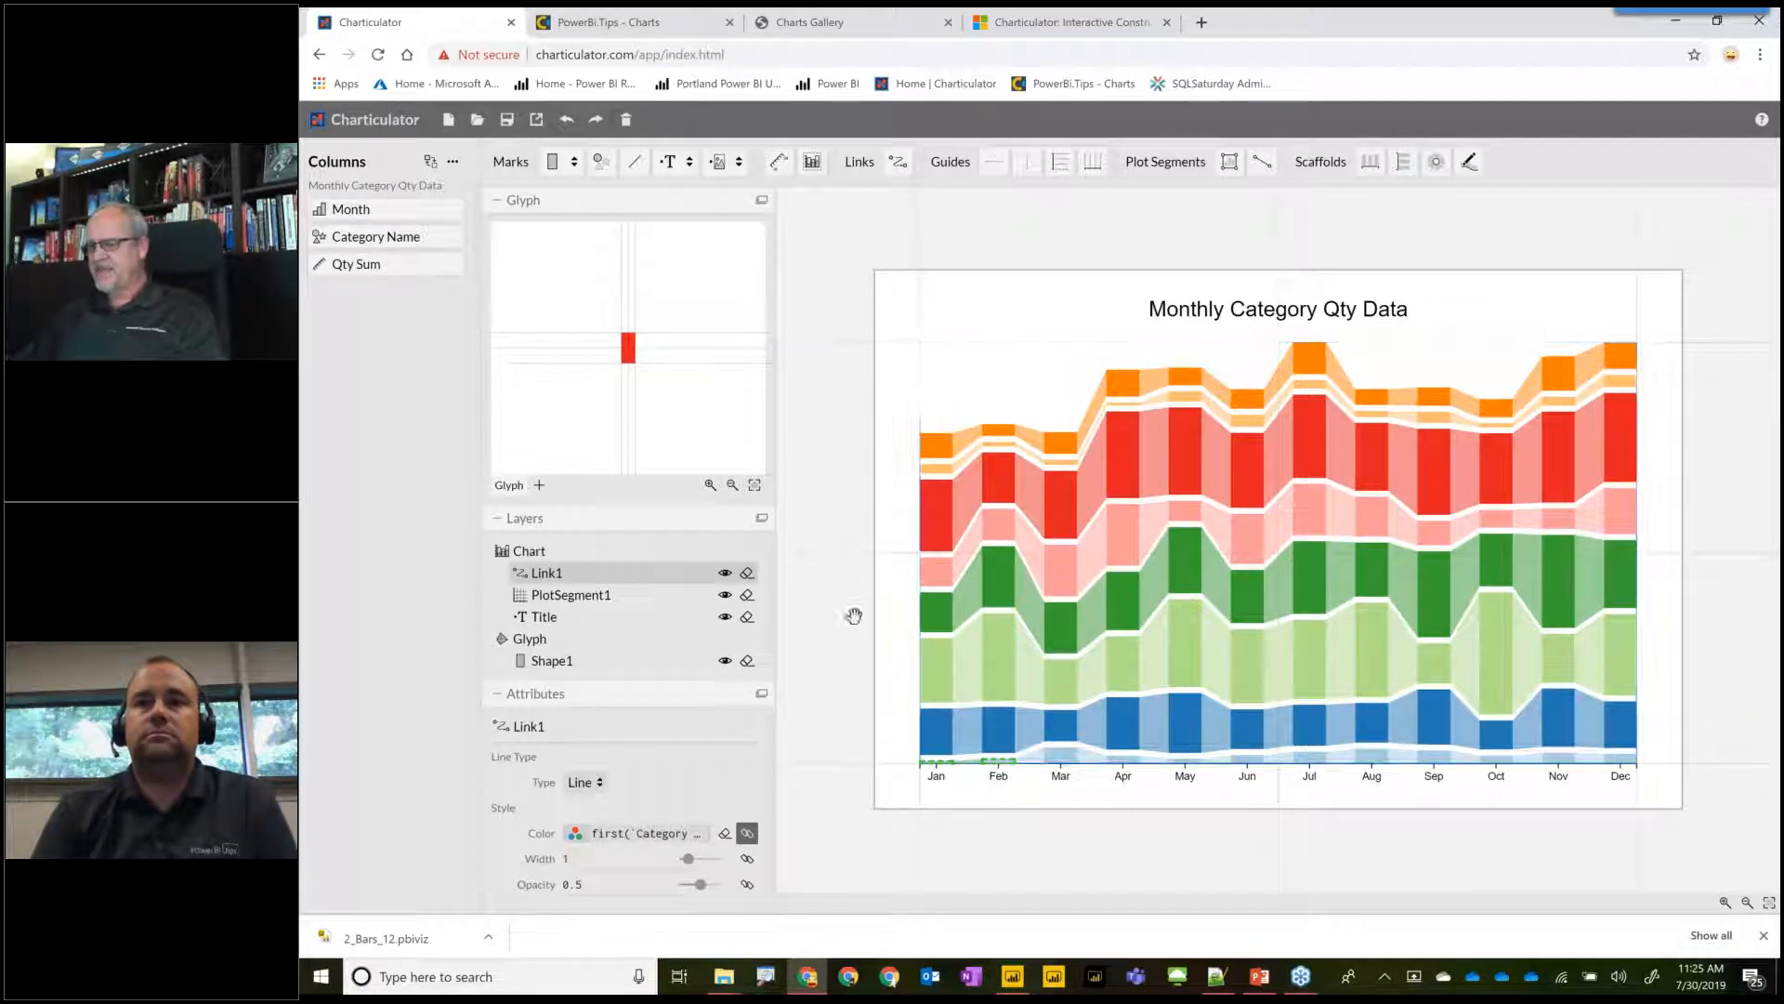
Change the line type of the category links to Bezier.
{"action": "left_click", "coordinate": [600, 790]}
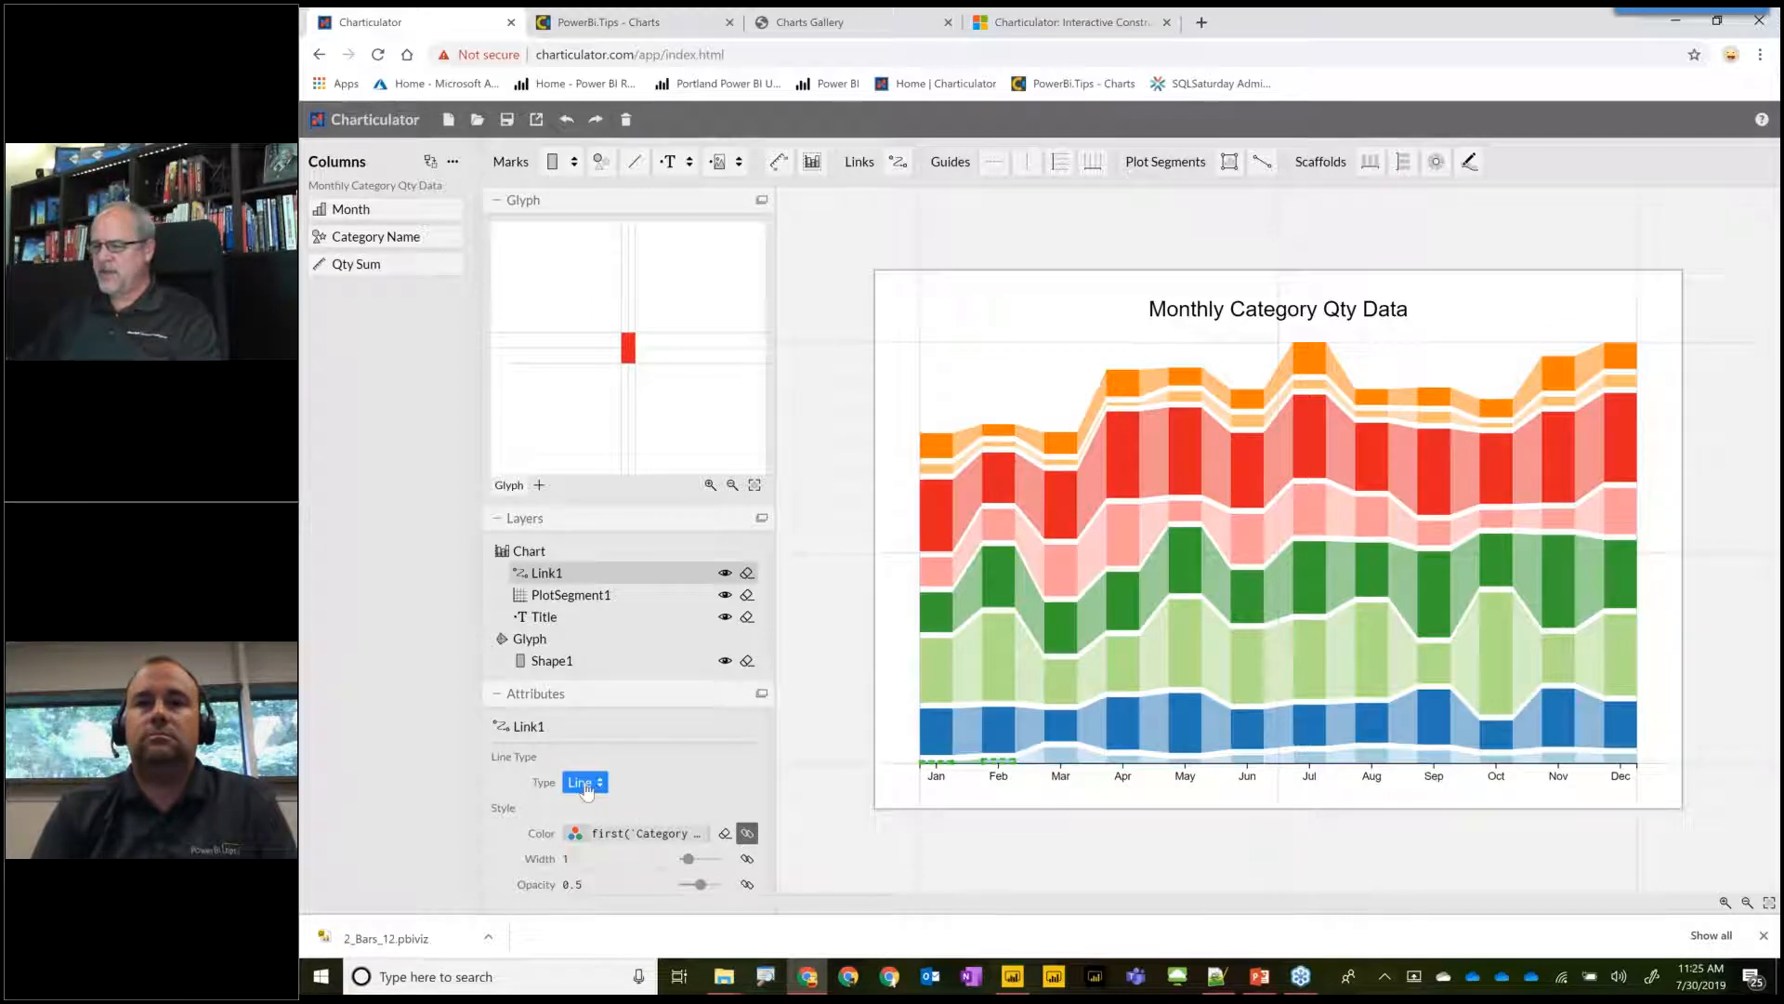
{"action": "left_click", "coordinate": [600, 791]}
{"action": "left_click", "coordinate": [599, 791]}
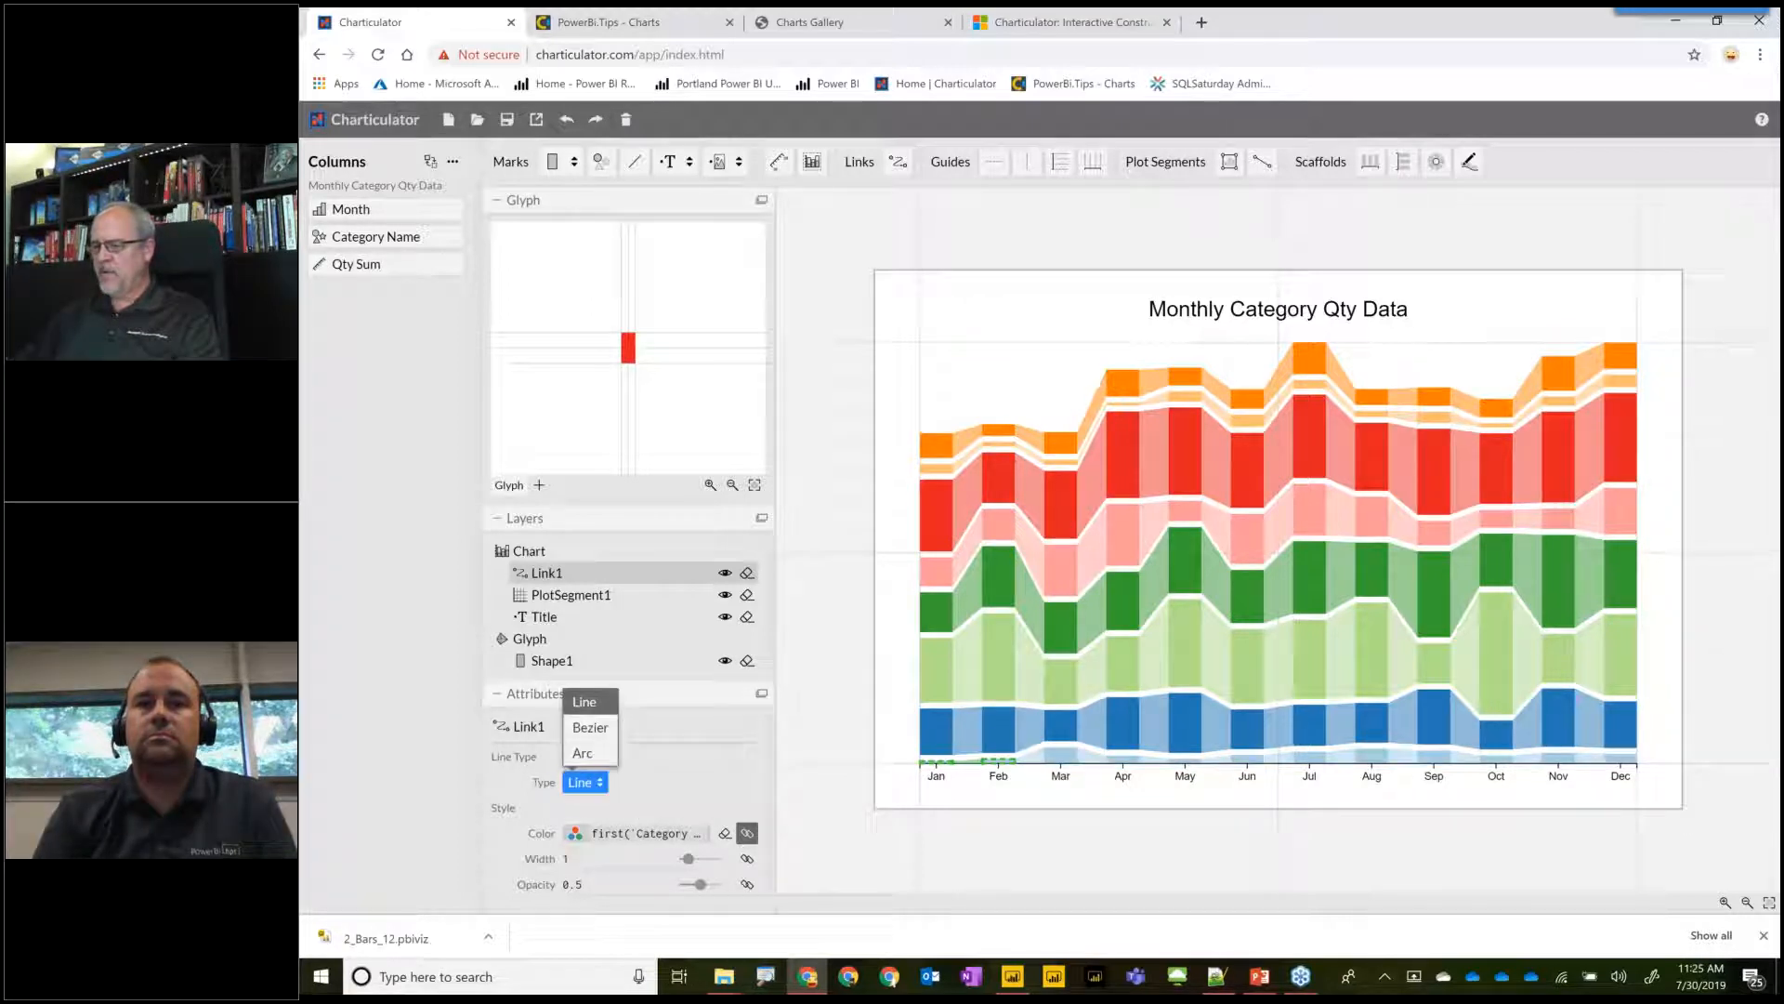
{"action": "left_click", "coordinate": [597, 706]}
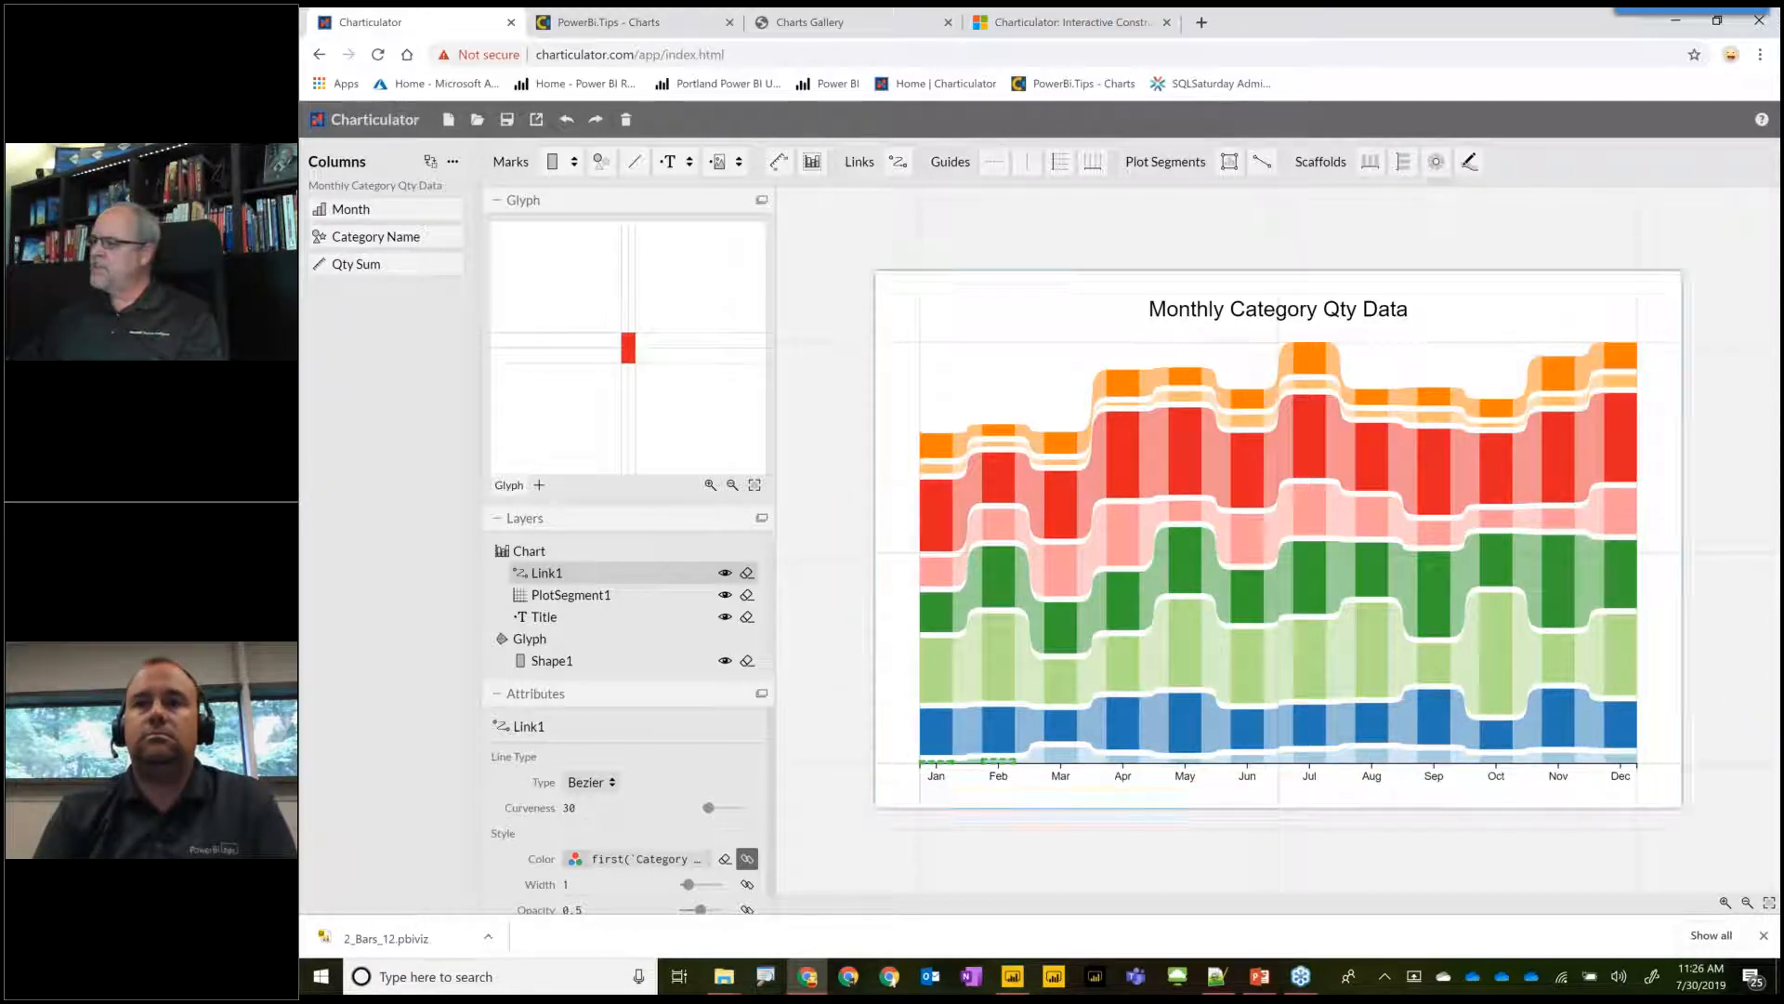
Apply the polar scaffold to the plot segment and reduce its inner radius to about 0.26.
{"action": "left_click_drag", "start_coordinate": [1435, 163], "coordinate": [1268, 548]}
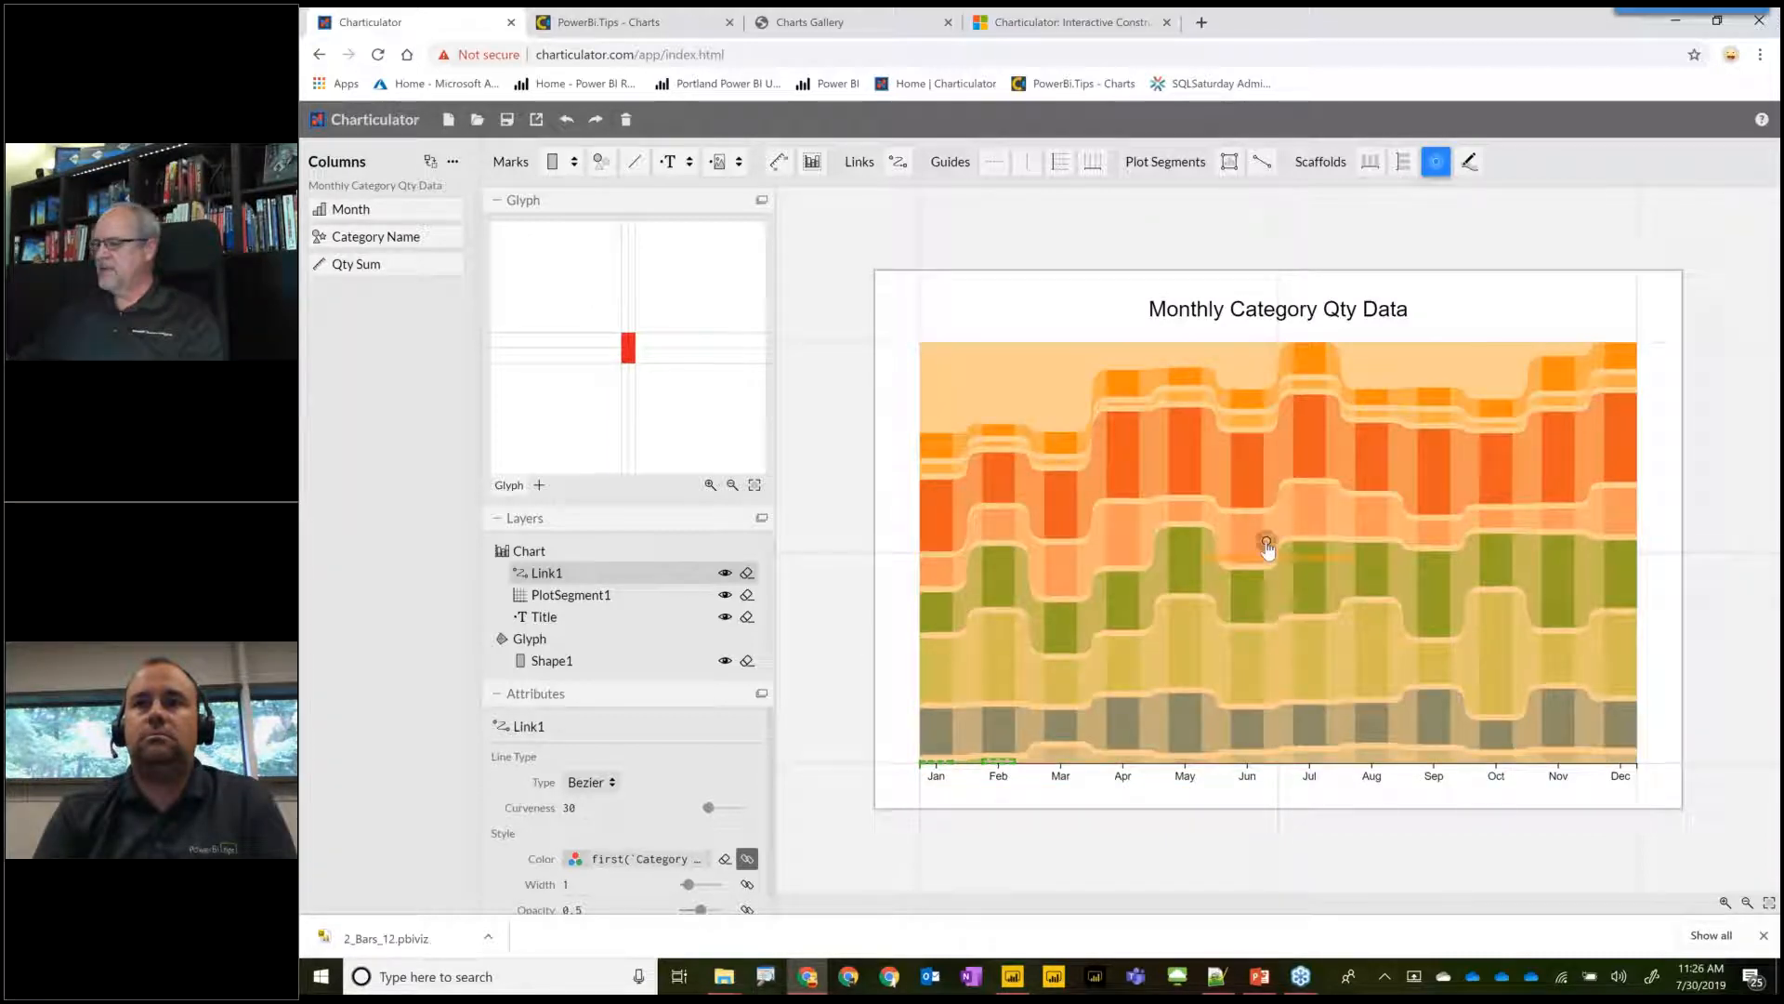
{"action": "left_click_drag", "start_coordinate": [1391, 602], "coordinate": [1391, 602]}
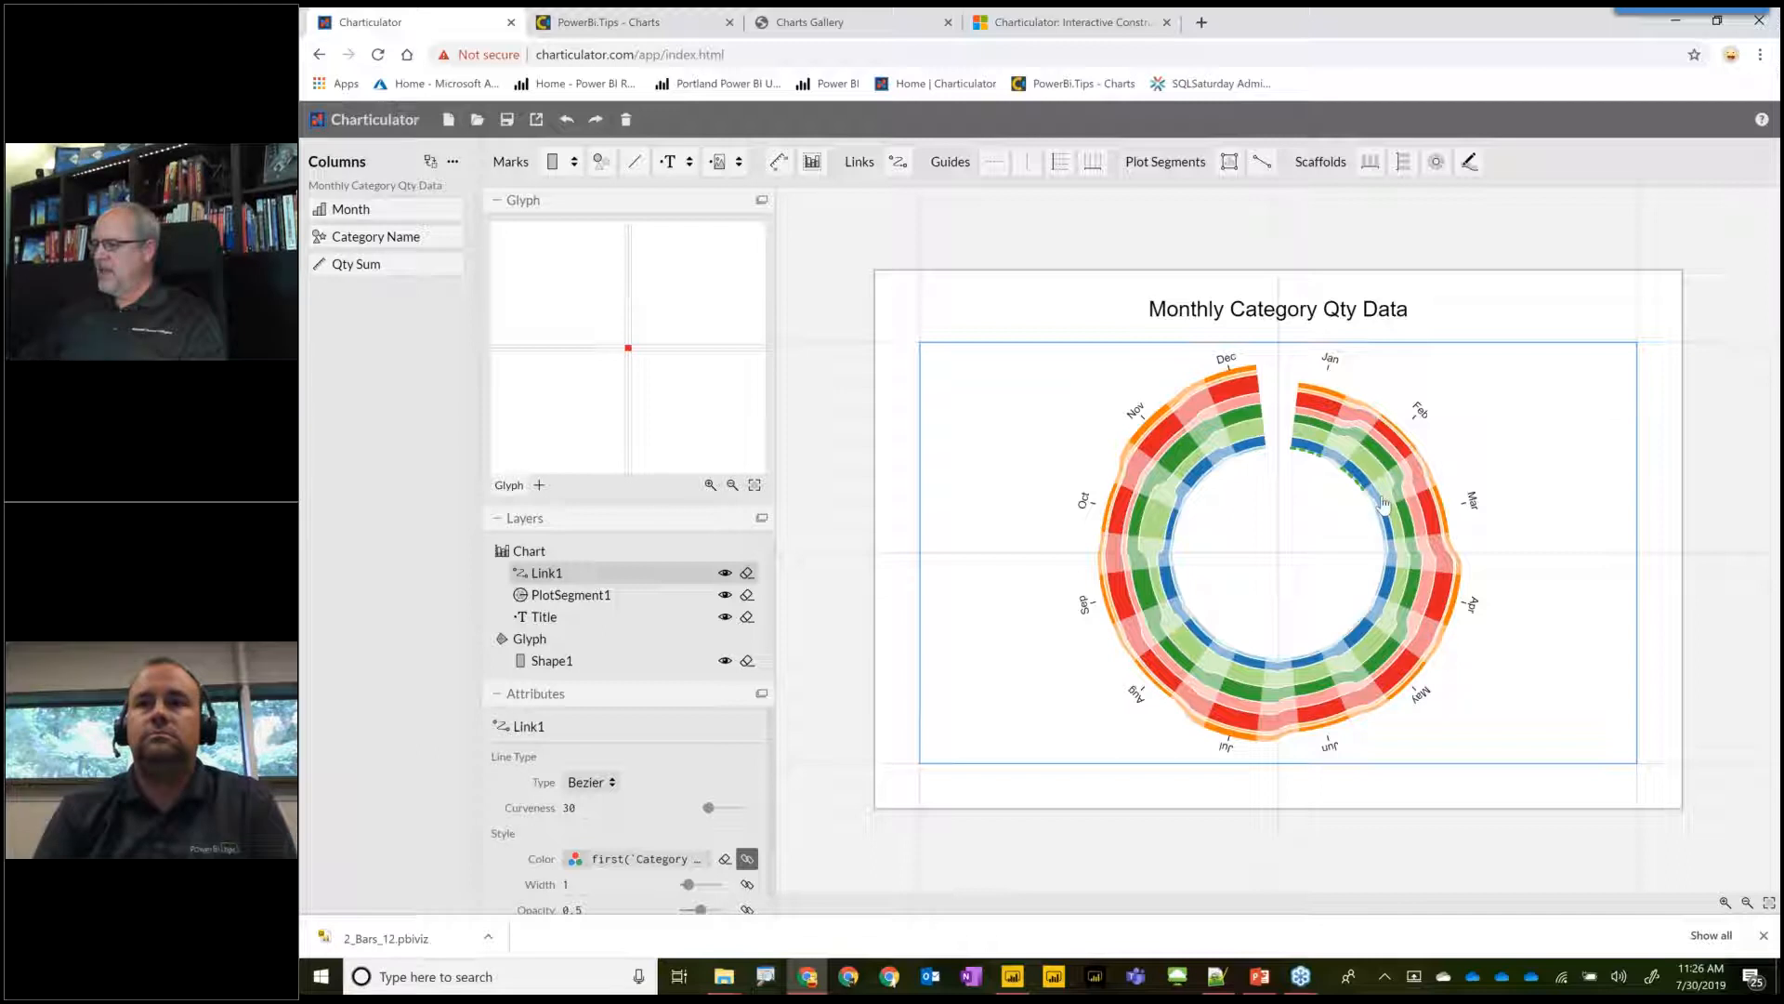
{"action": "left_click", "coordinate": [1291, 444]}
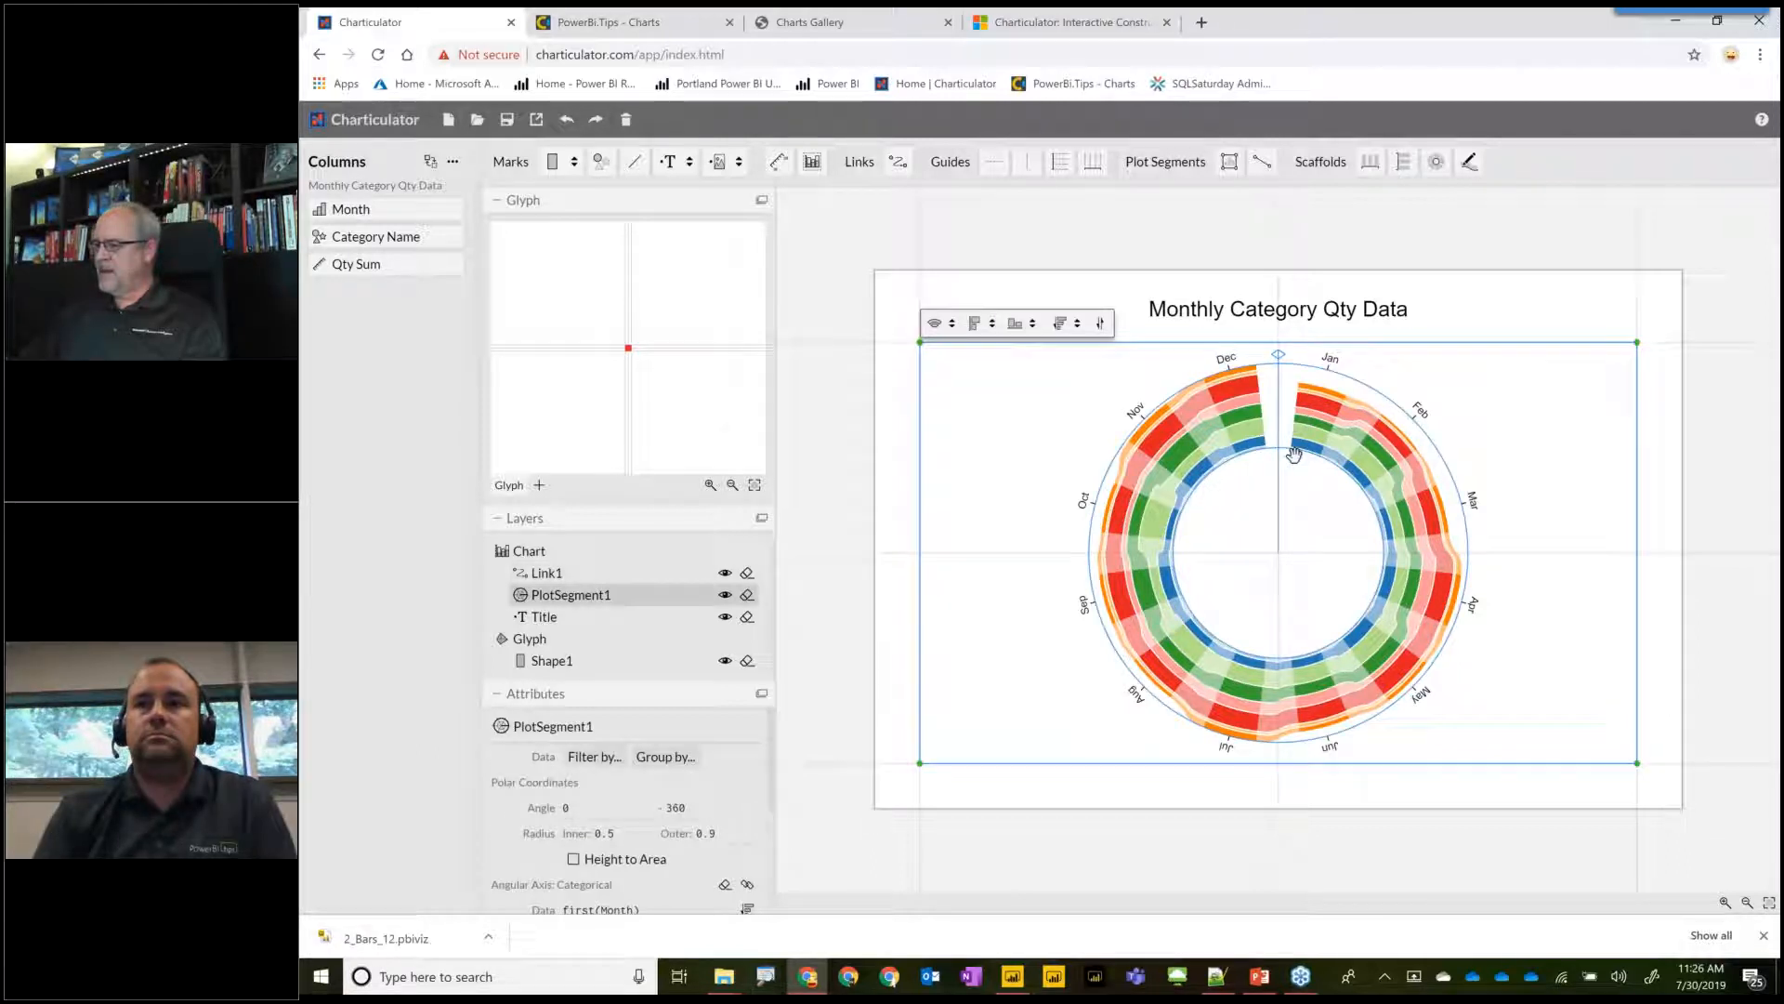
{"action": "left_click_drag", "start_coordinate": [1282, 490], "coordinate": [1614, 654]}
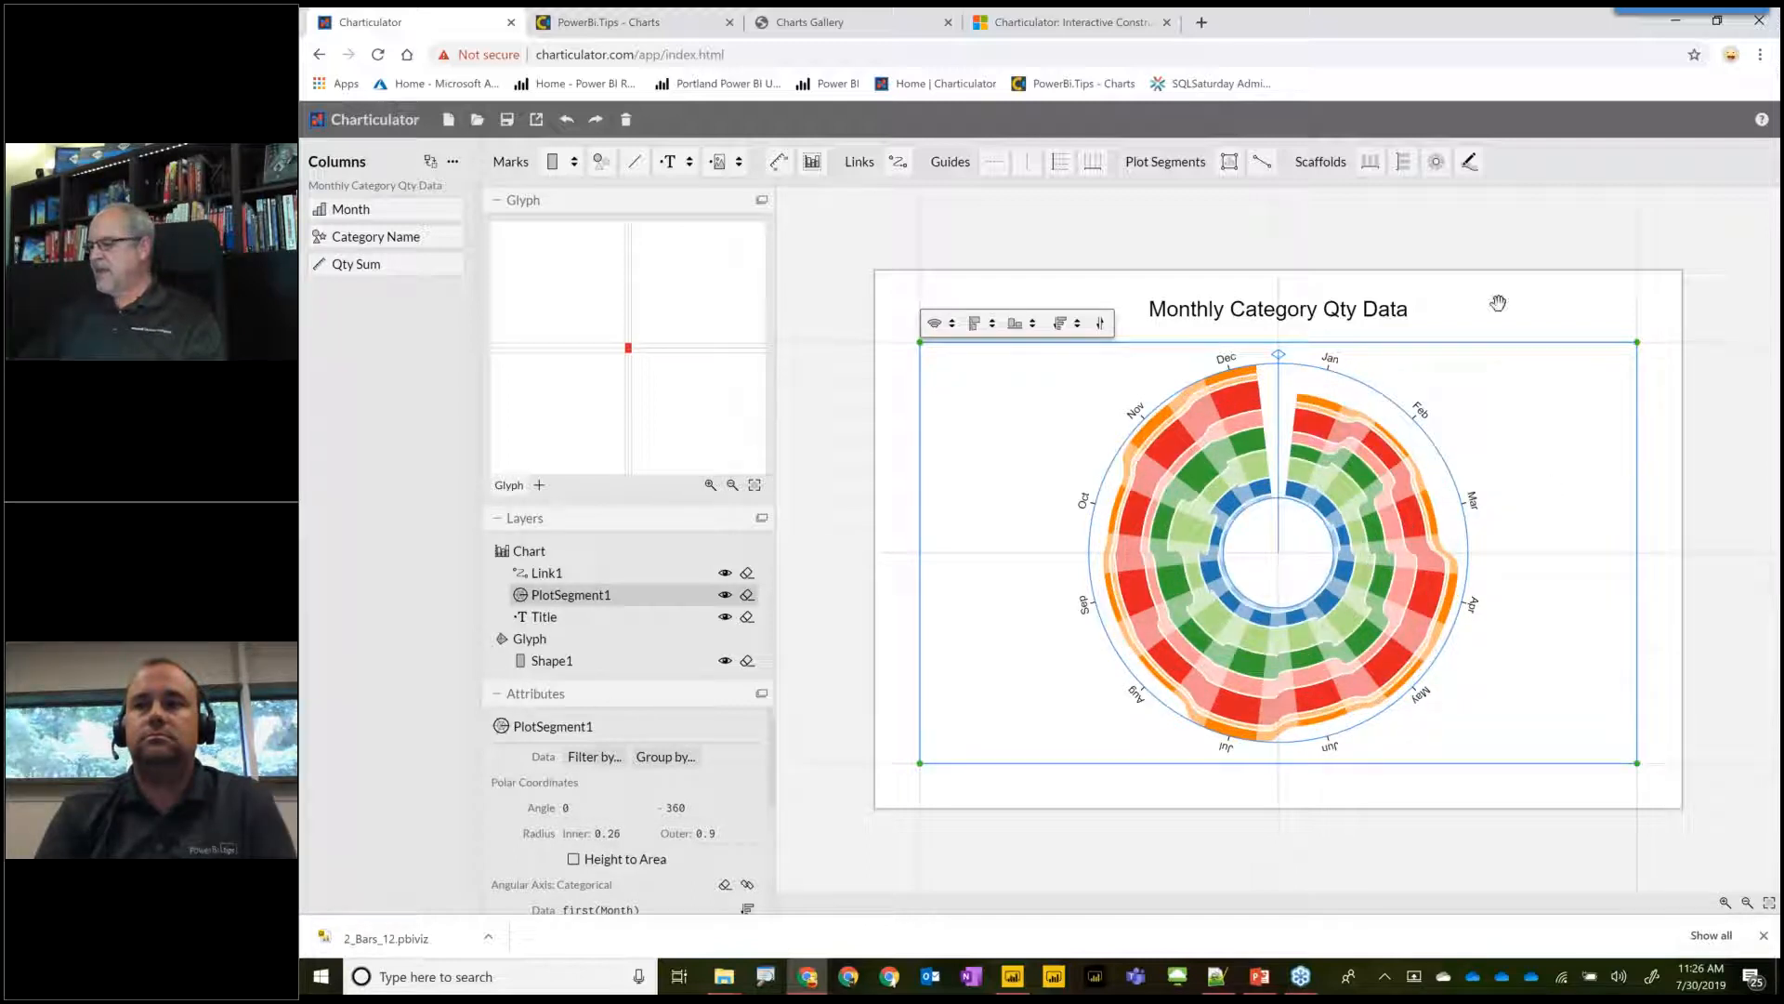
{"action": "left_click", "coordinate": [1691, 620]}
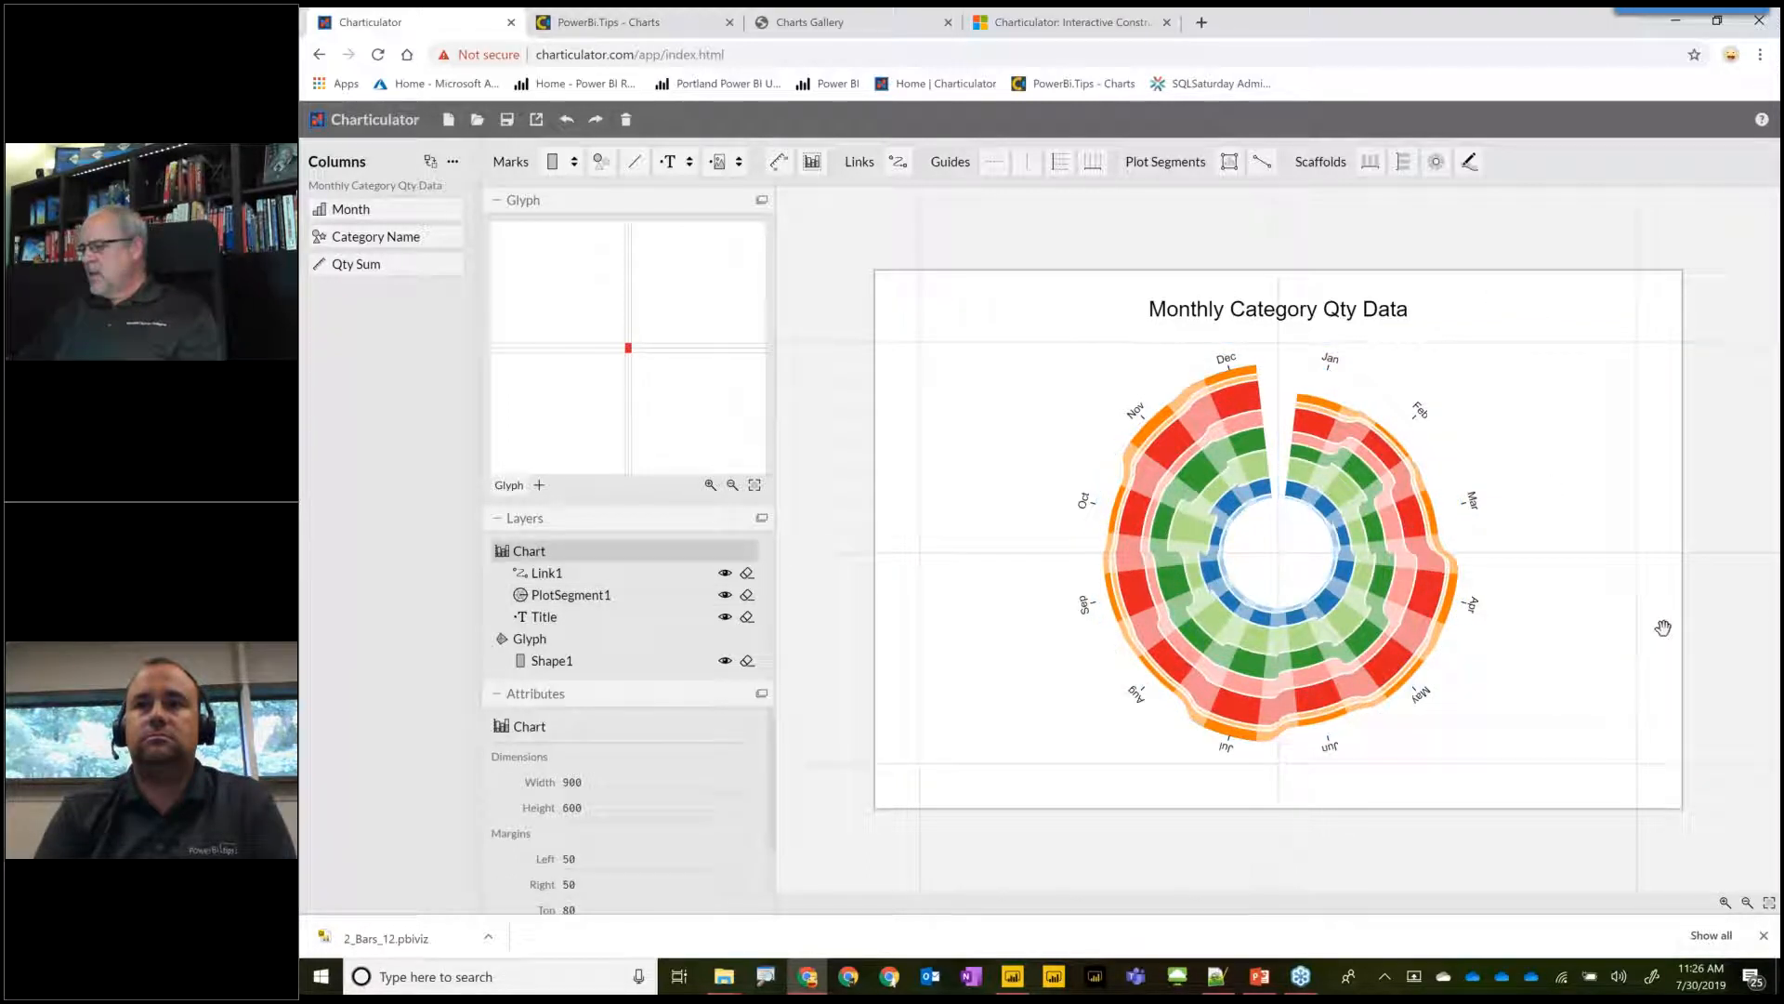
{"action": "left_click", "coordinate": [1427, 425]}
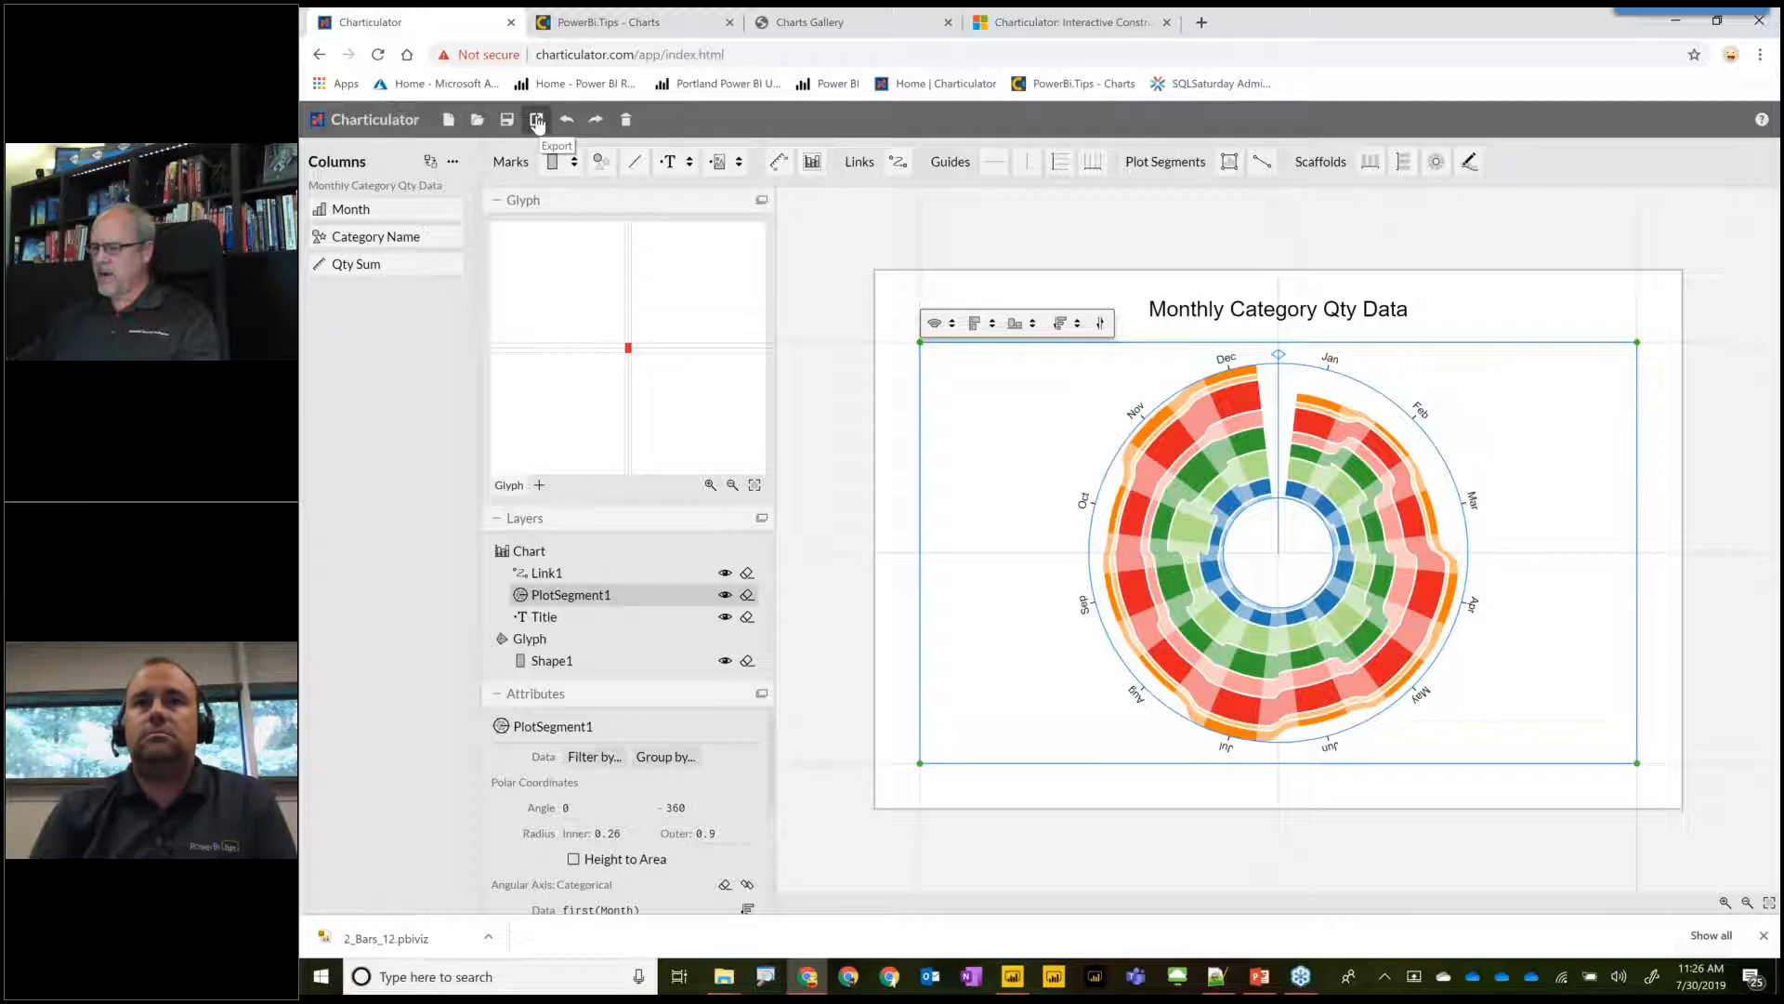
Switch to Power BI Desktop, dismiss the error dialog, and convert the selected table to the Monthly_Polar_Chart_1 visual.
{"action": "left_click", "coordinate": [1009, 978]}
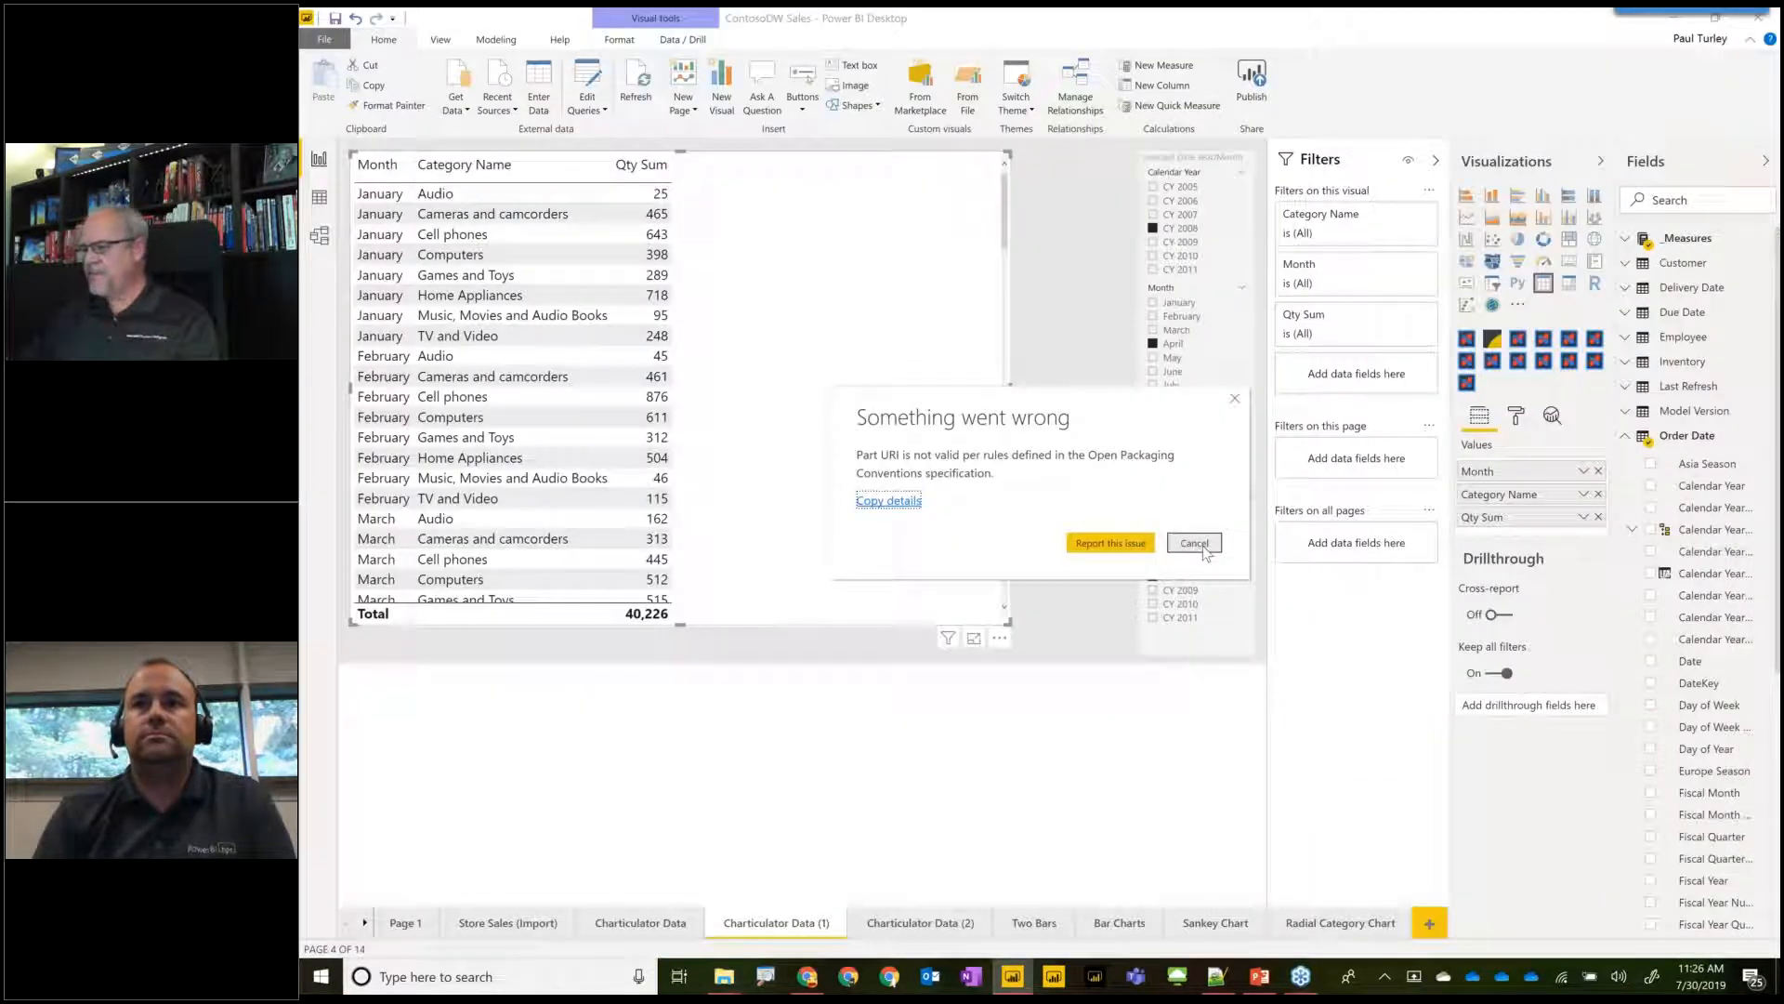
{"action": "left_click", "coordinate": [1195, 544]}
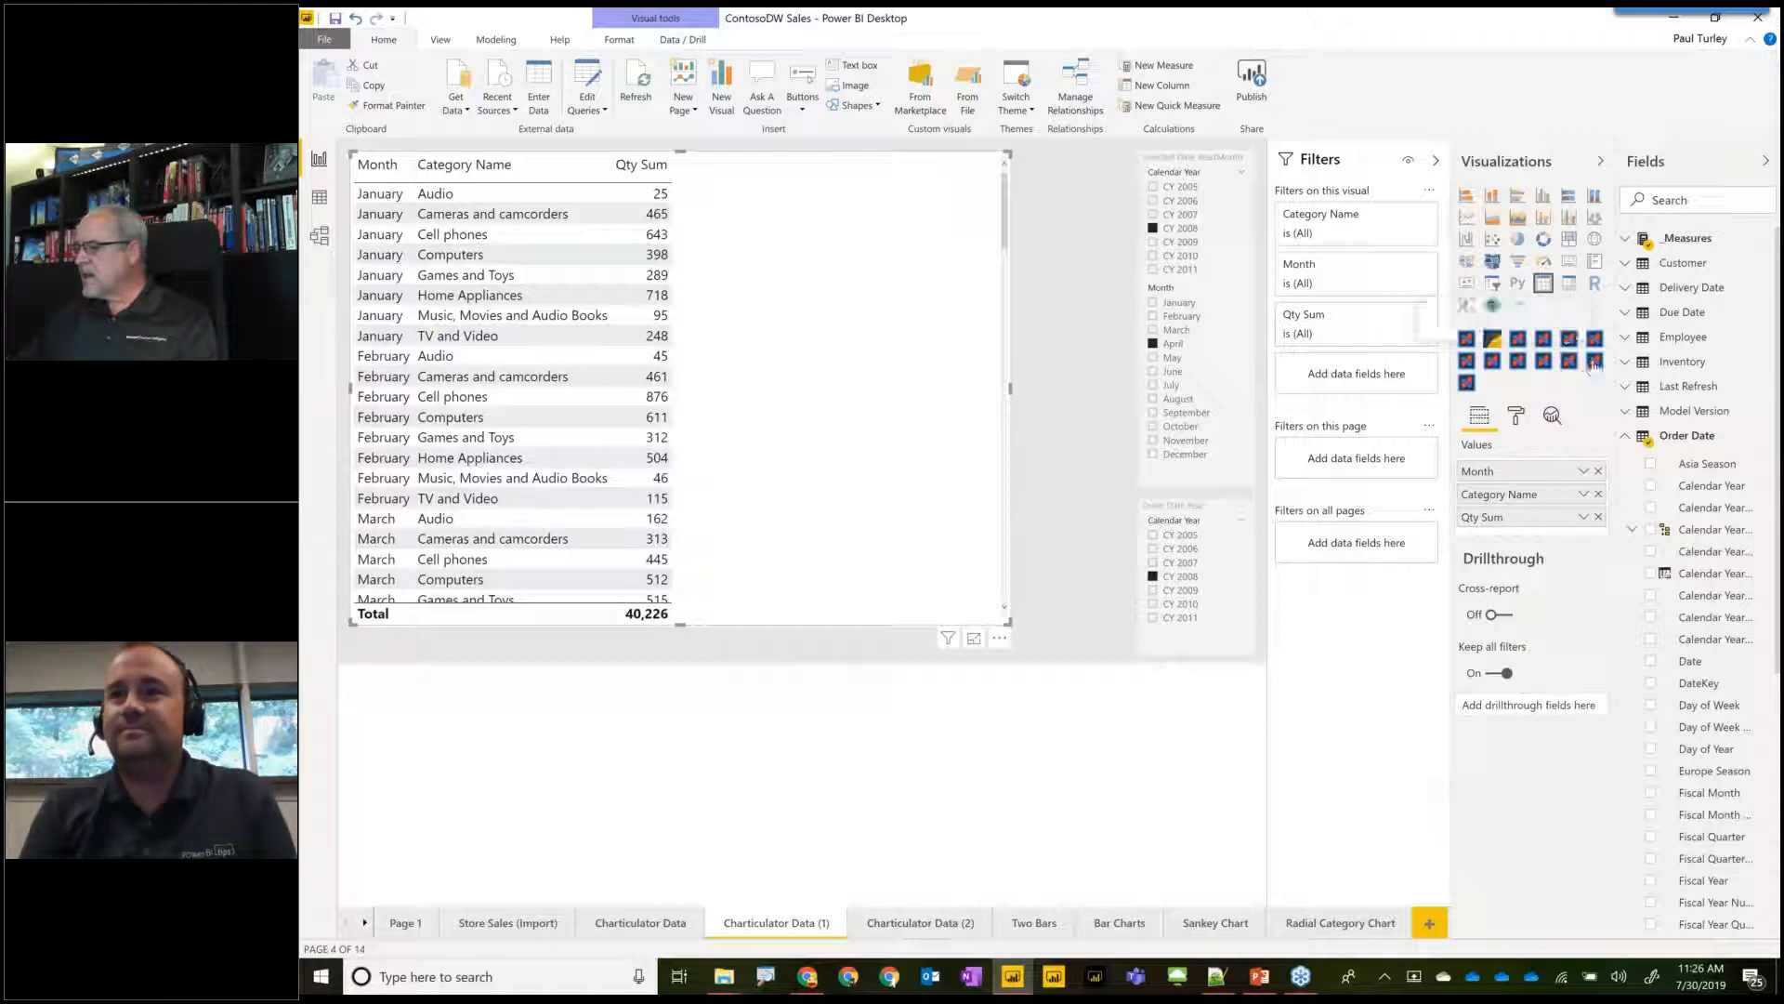
{"action": "left_click", "coordinate": [1493, 342]}
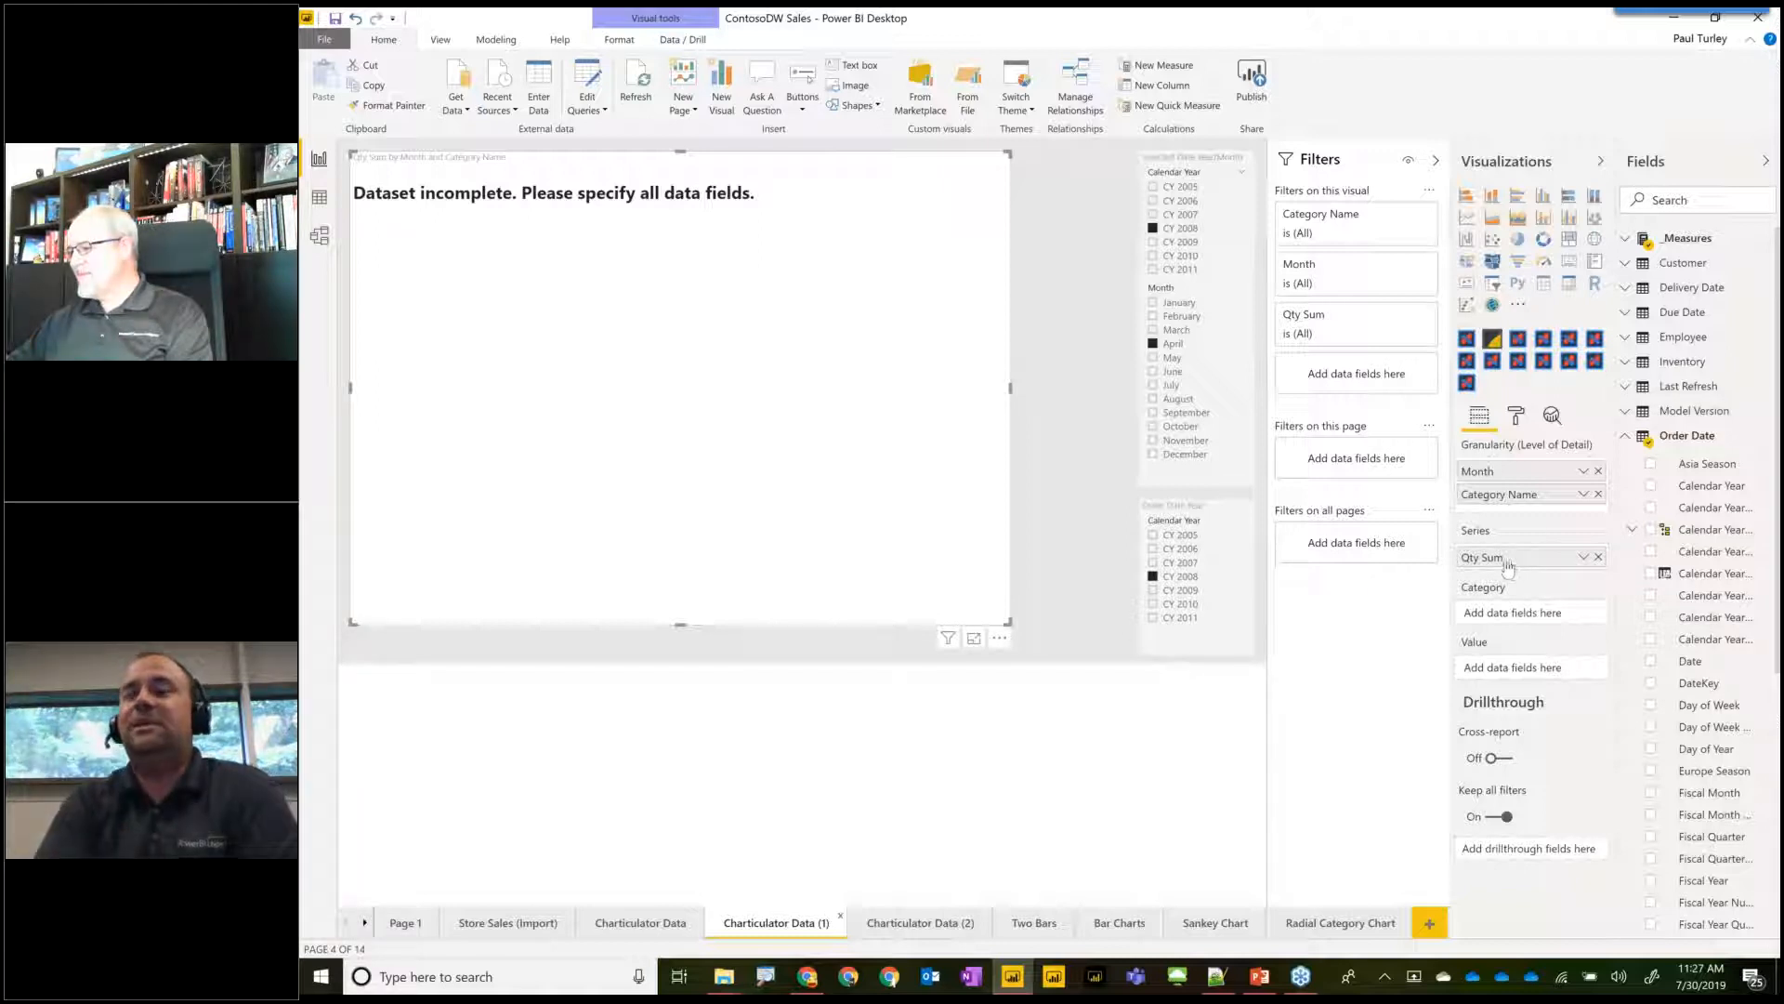
Assign Qty Sum to Value, Month to Series and the product's Category Name to Category in the polar chart visual.
{"action": "left_click_drag", "start_coordinate": [1504, 562], "coordinate": [1513, 677]}
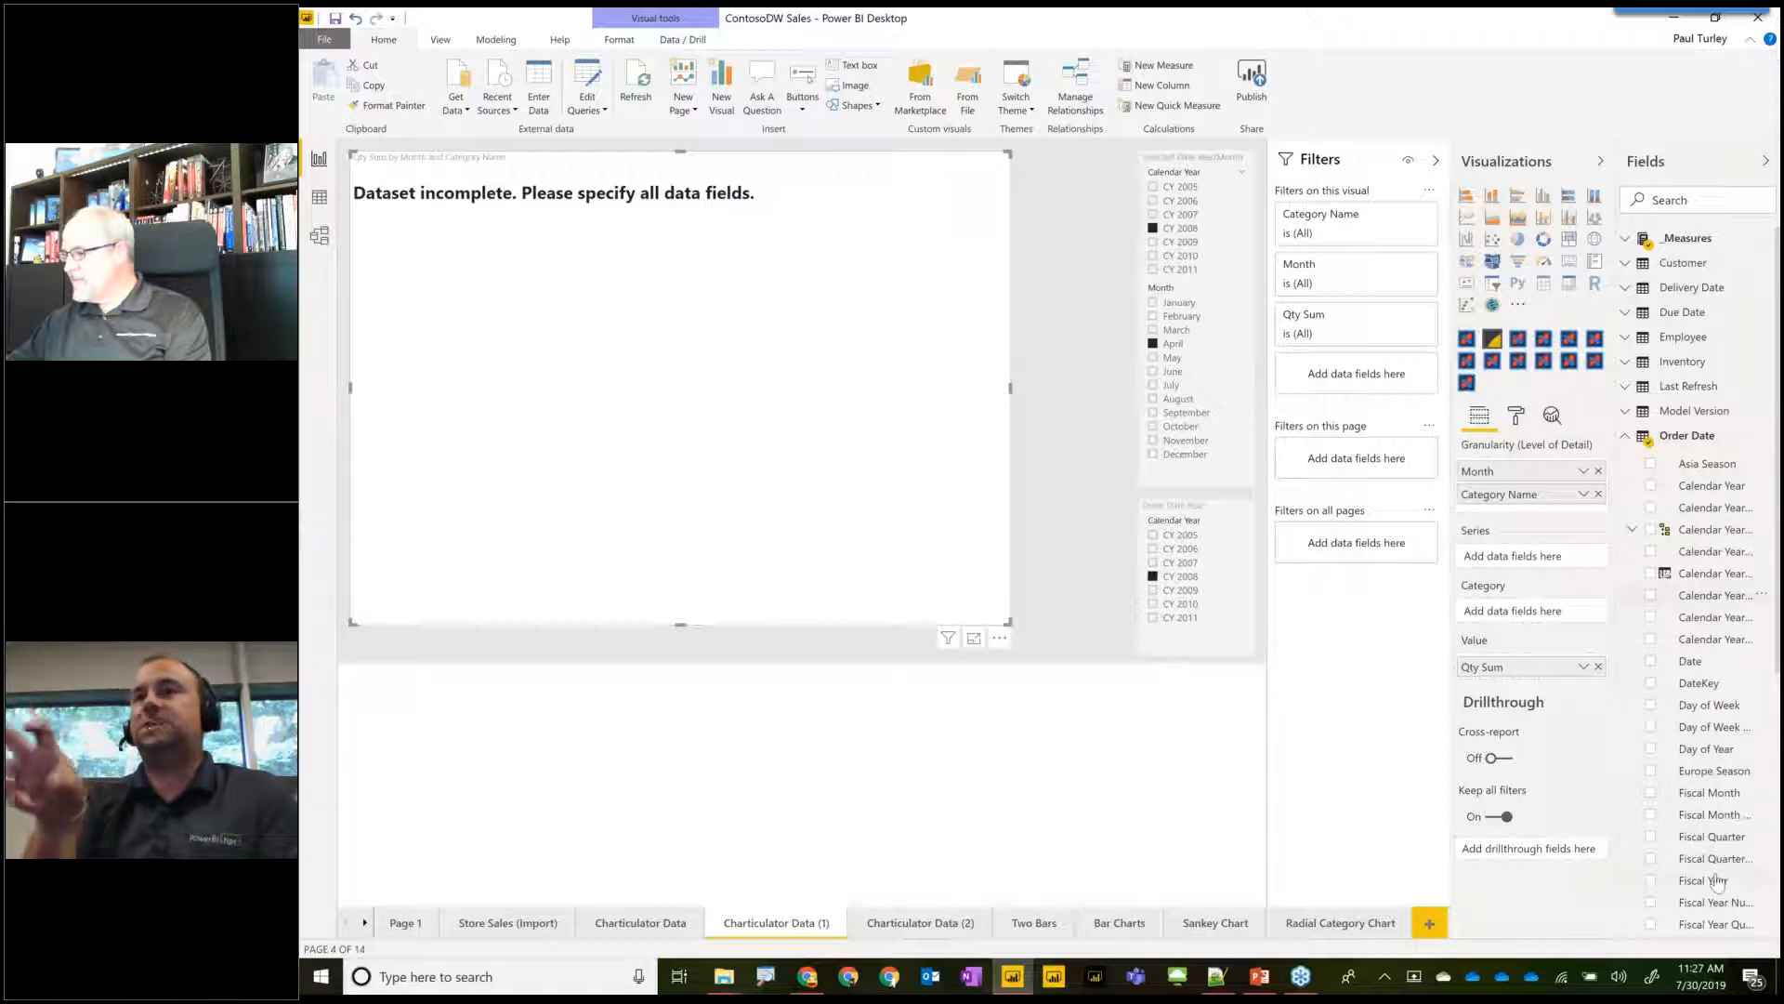
{"action": "scroll", "coordinate": [1718, 883], "scroll_direction": "down", "scroll_amount": 5}
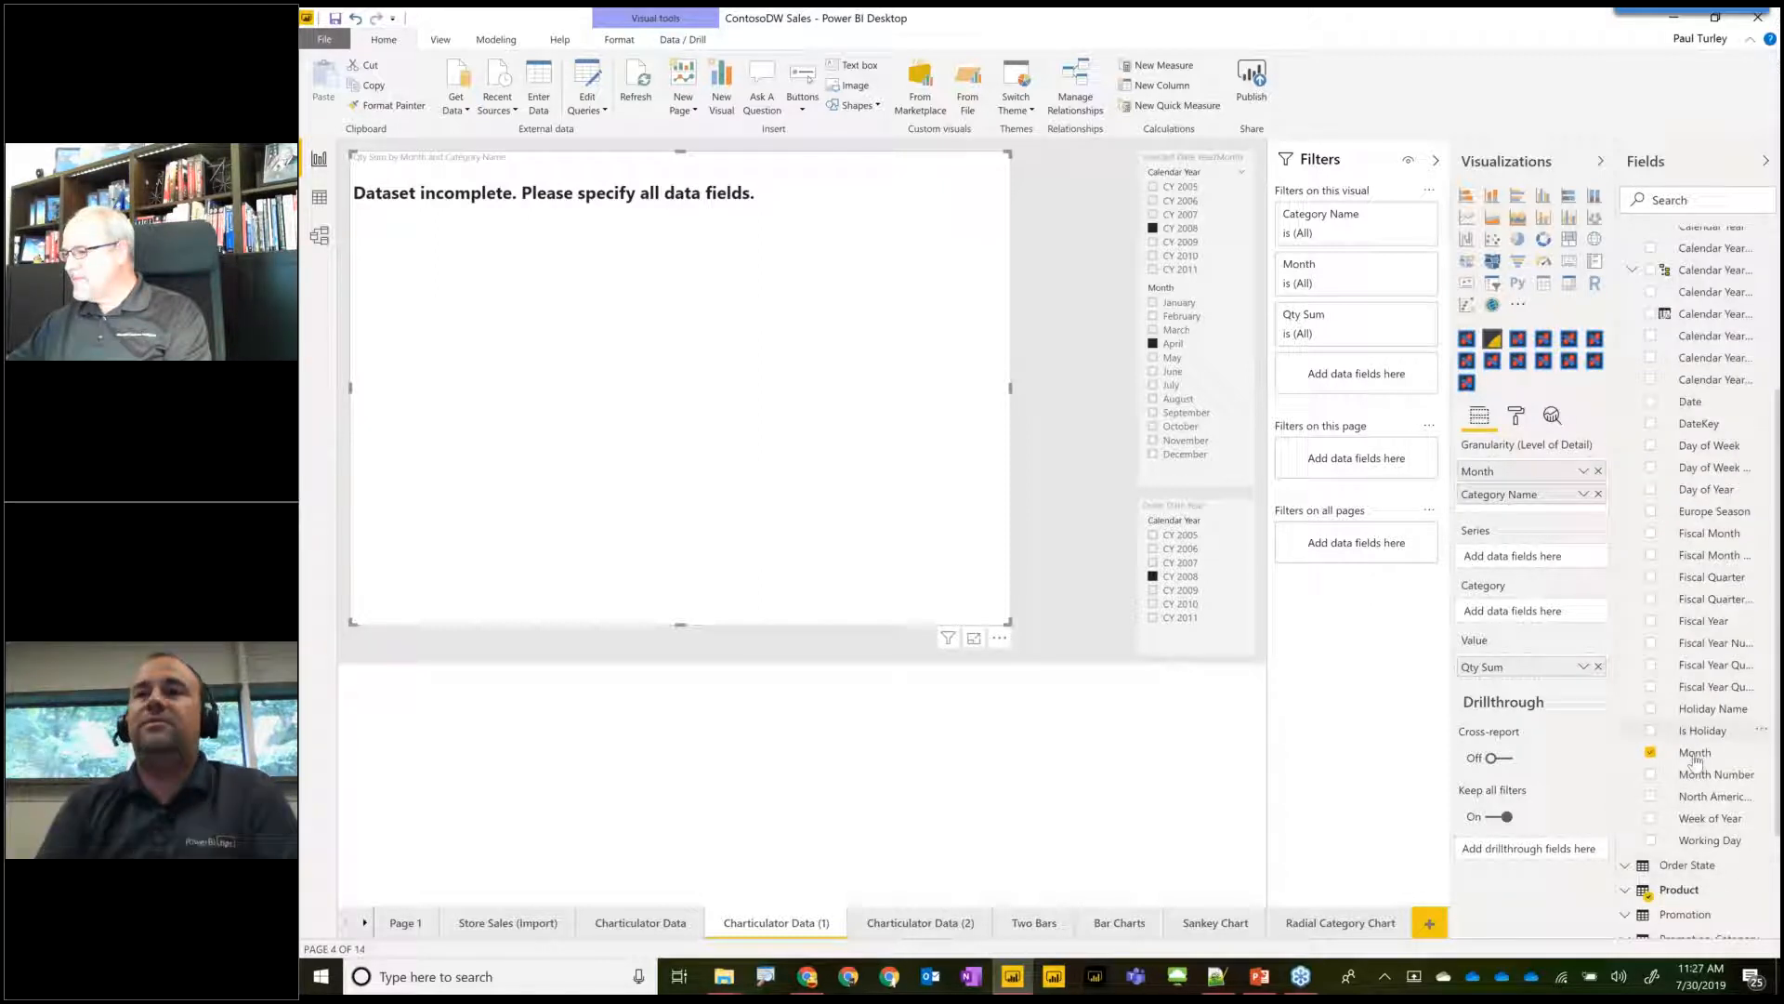
{"action": "left_click_drag", "start_coordinate": [1551, 625], "coordinate": [1533, 559]}
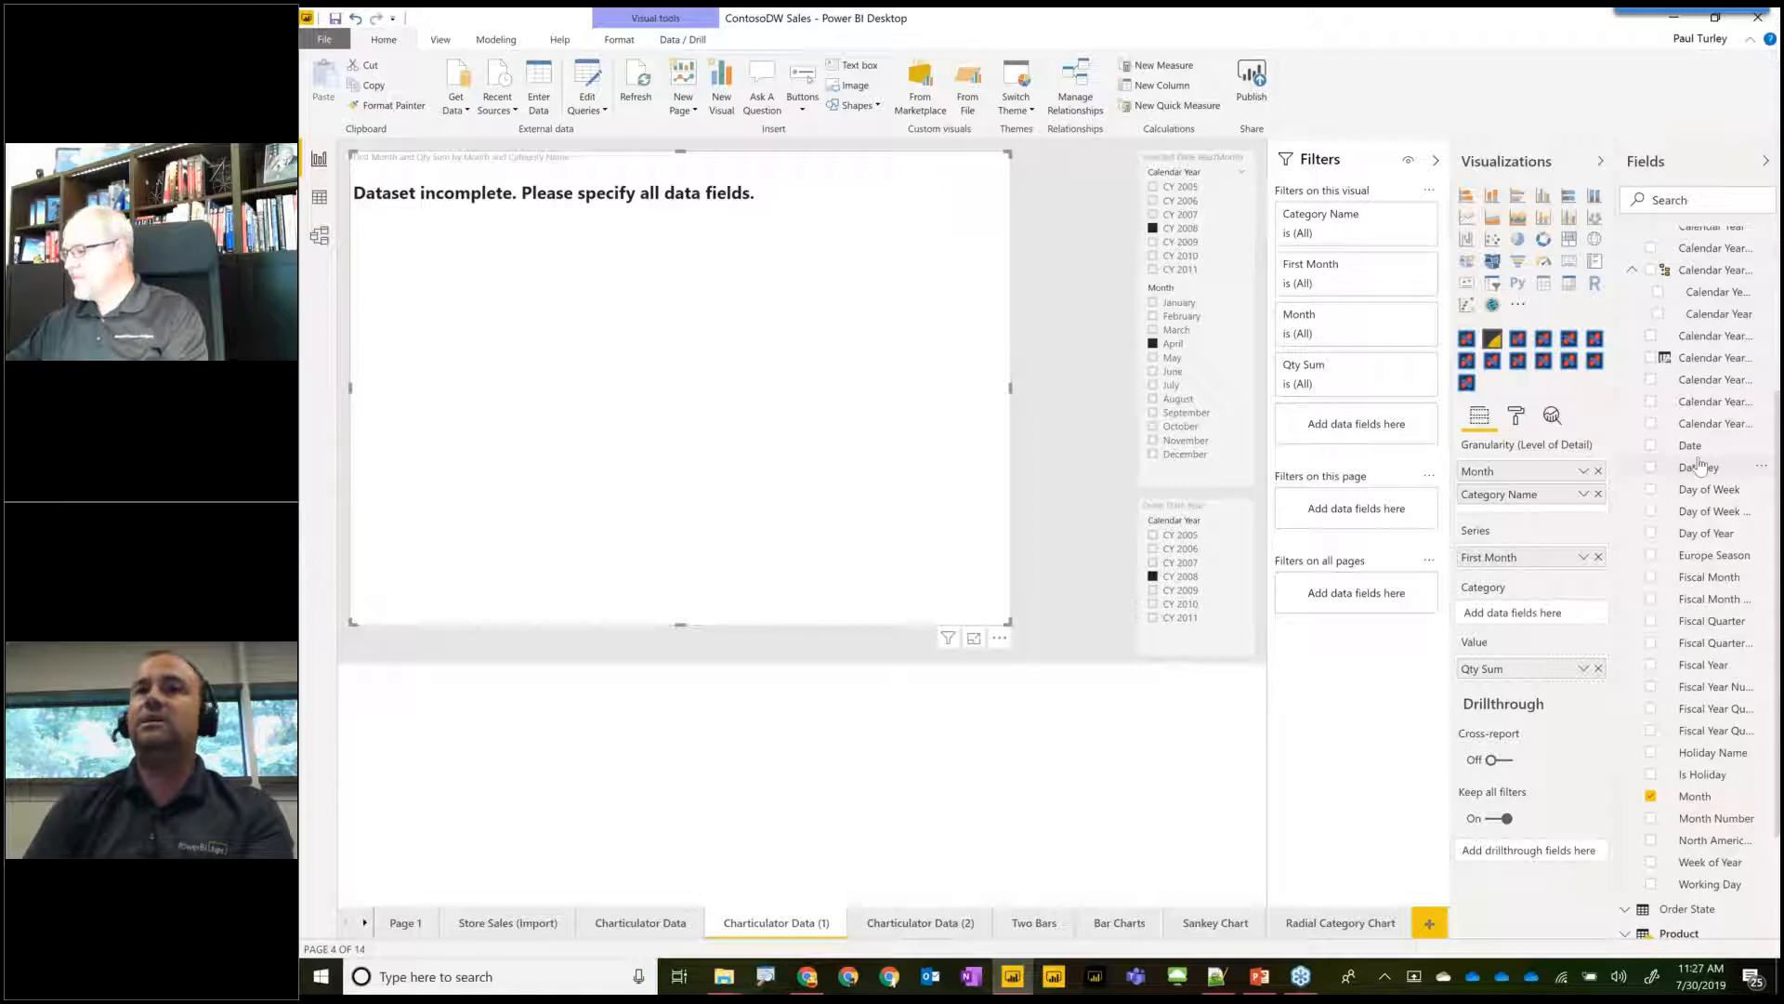
{"action": "scroll", "coordinate": [1691, 467], "scroll_direction": "down", "scroll_amount": 3}
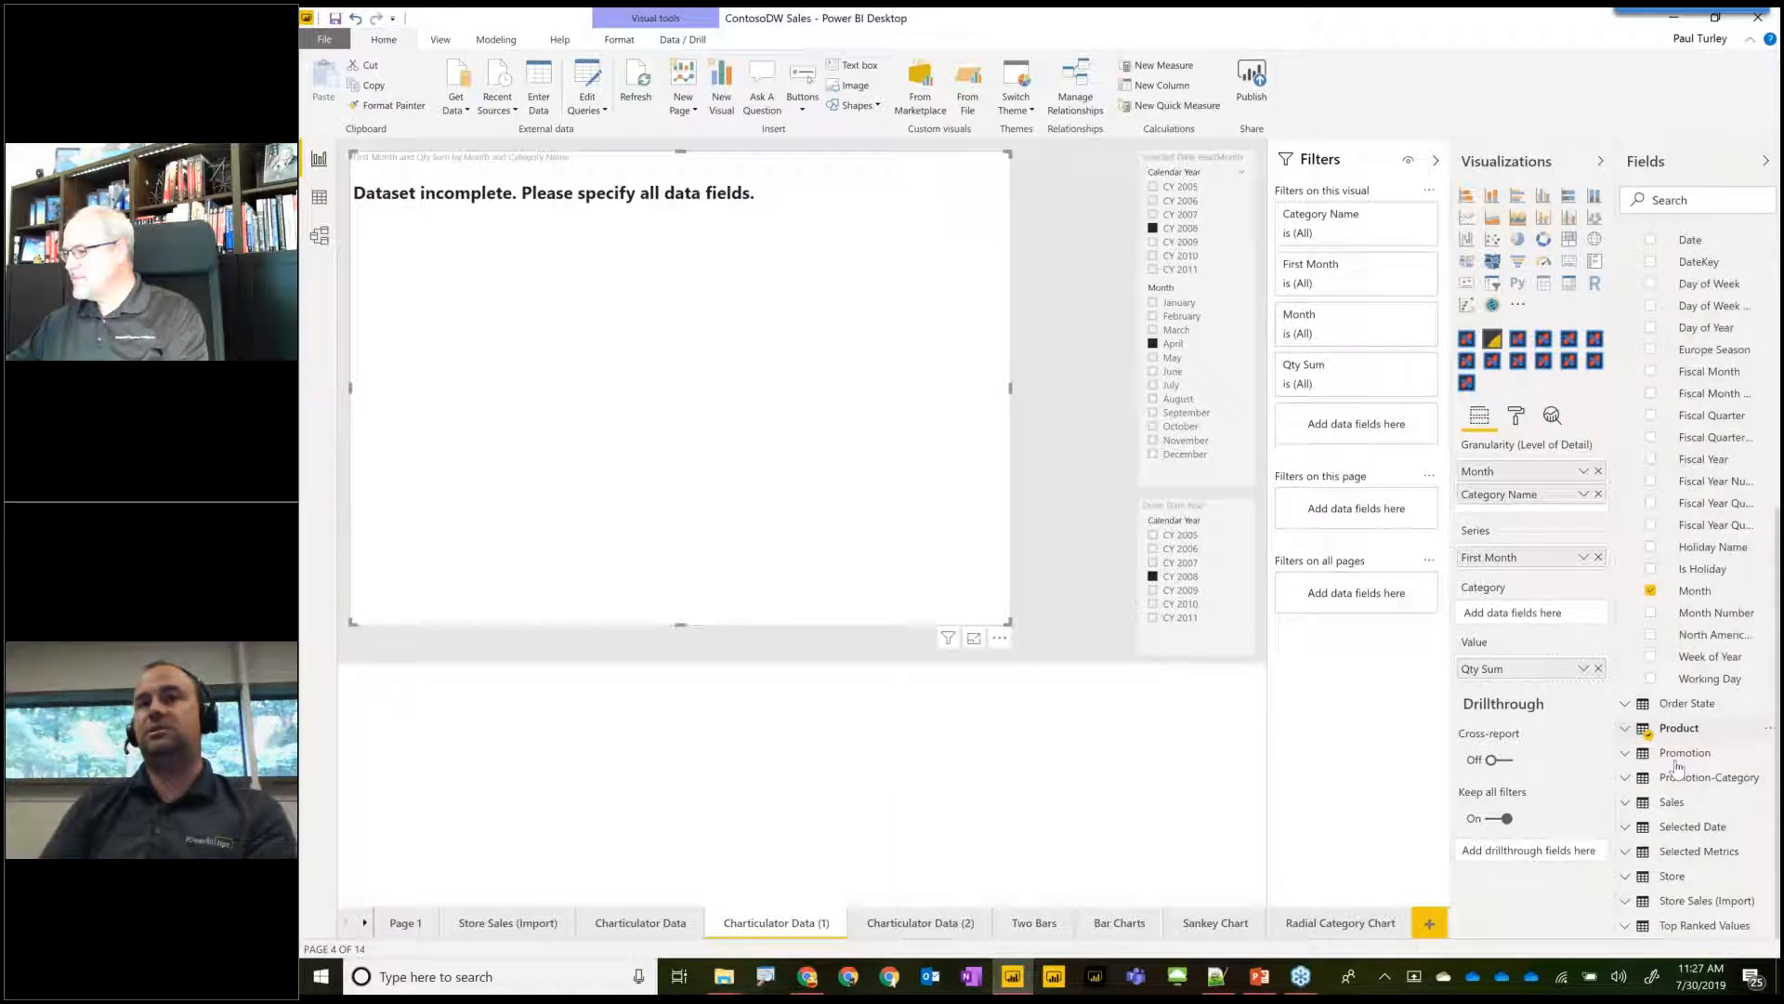
{"action": "left_click", "coordinate": [1679, 727]}
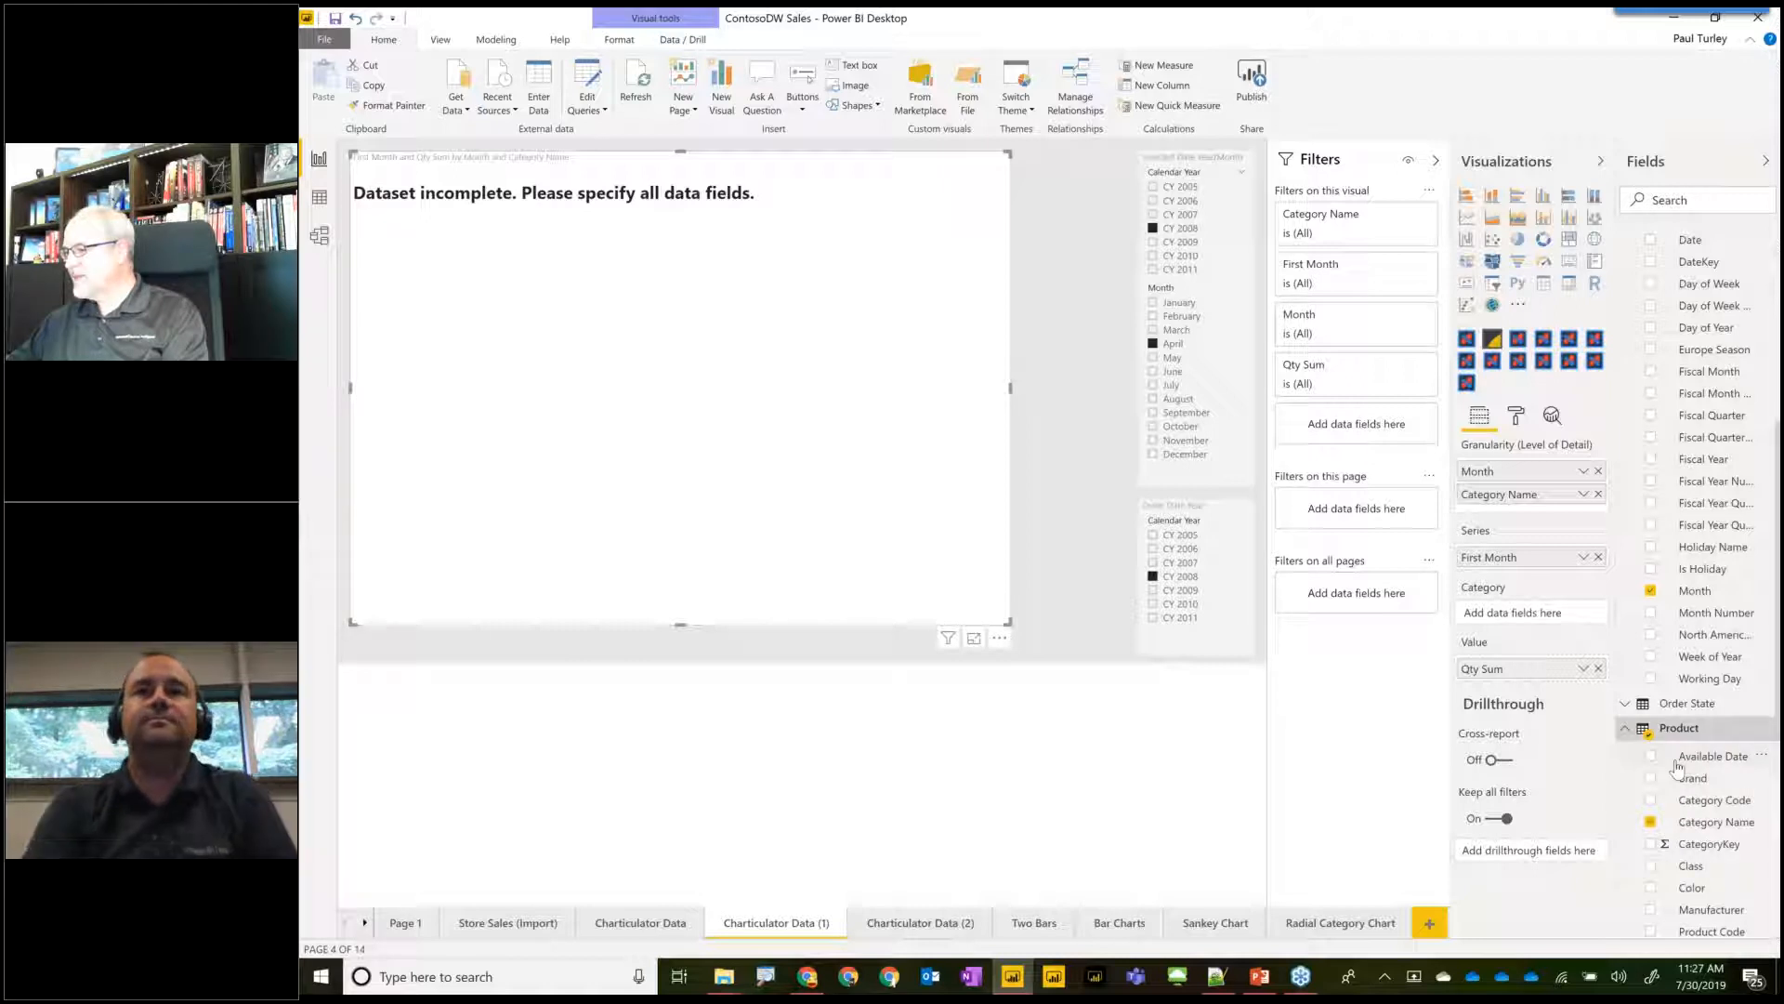
{"action": "scroll", "coordinate": [1731, 599], "scroll_direction": "down", "scroll_amount": 3}
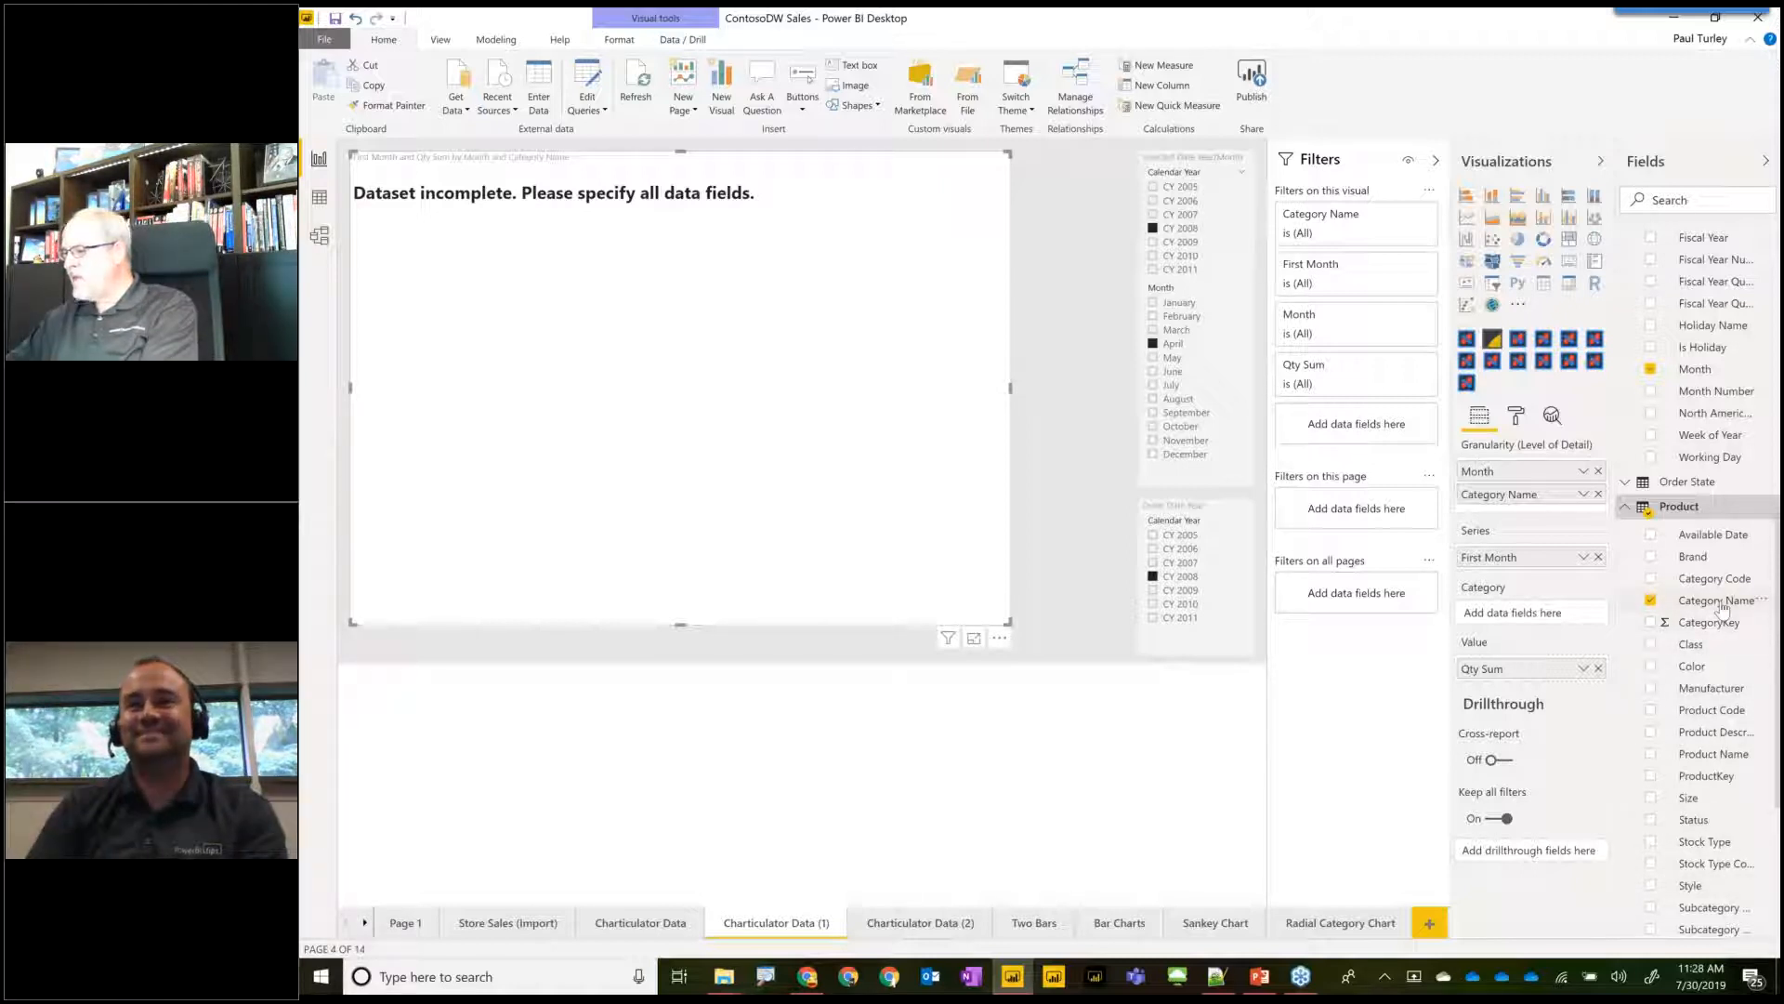
{"action": "left_click_drag", "start_coordinate": [1562, 624], "coordinate": [1559, 617]}
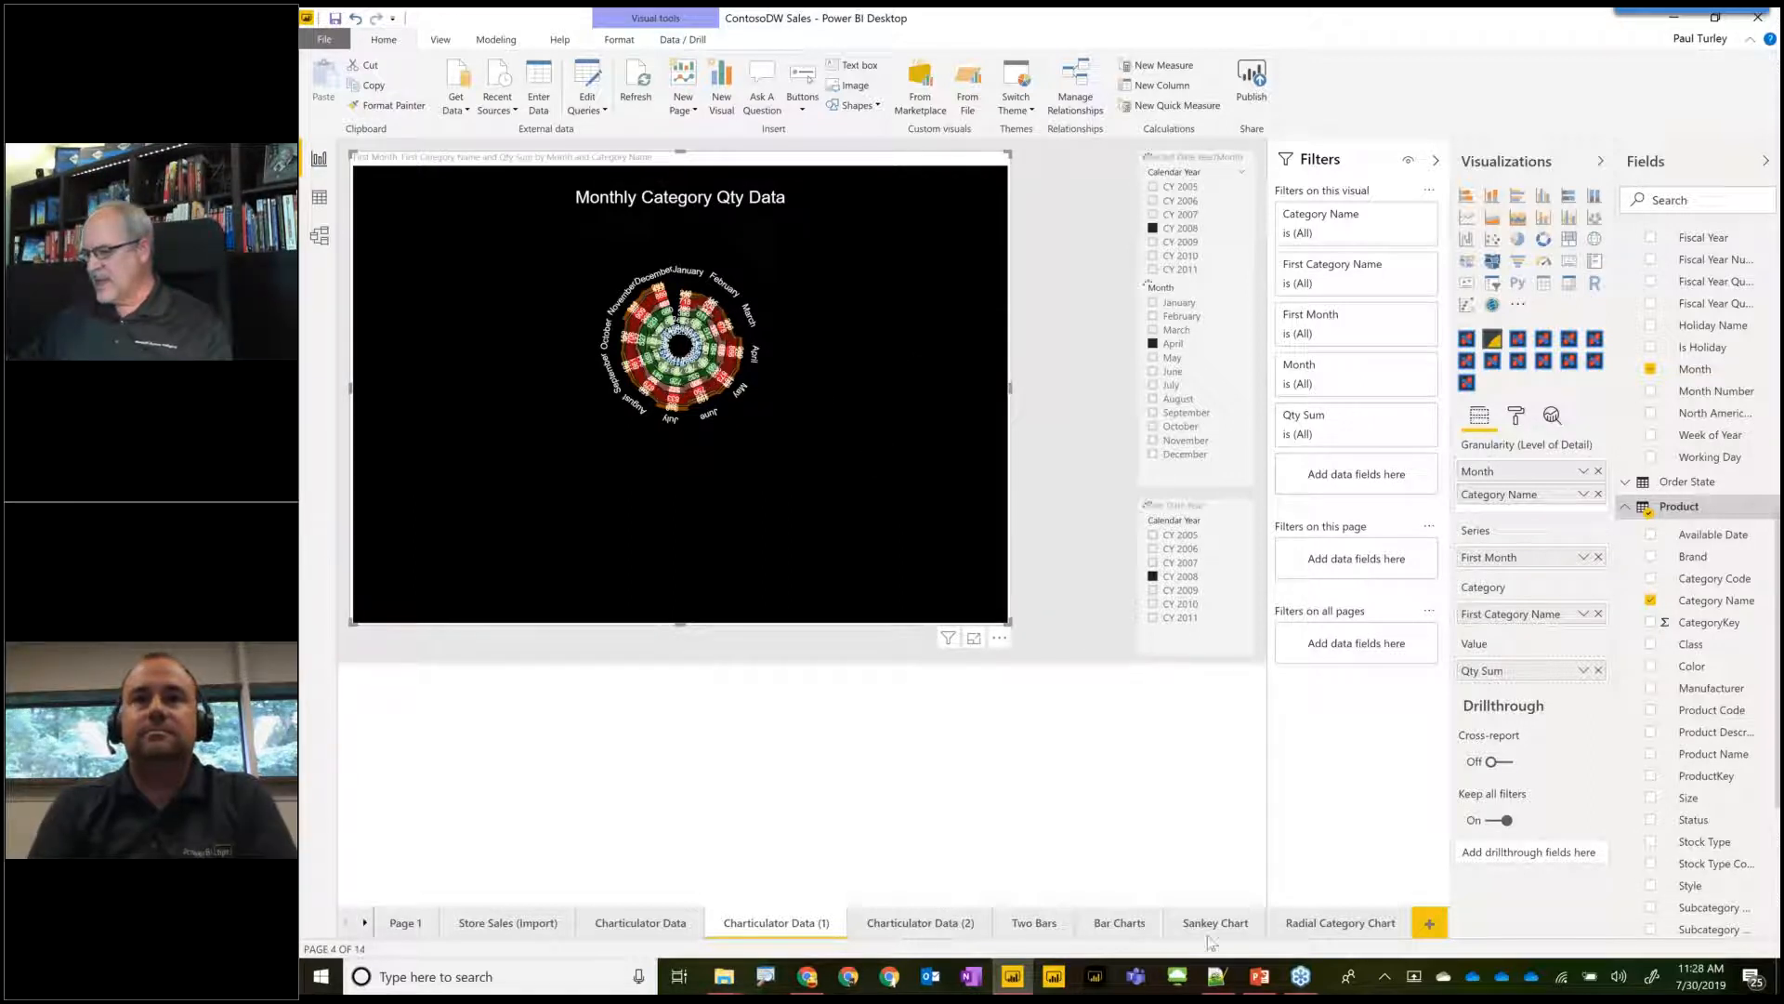
View the Radial Category Chart page, and switch to PowerPoint to start the slide show at the Chart Components slide.
{"action": "left_click", "coordinate": [1329, 925]}
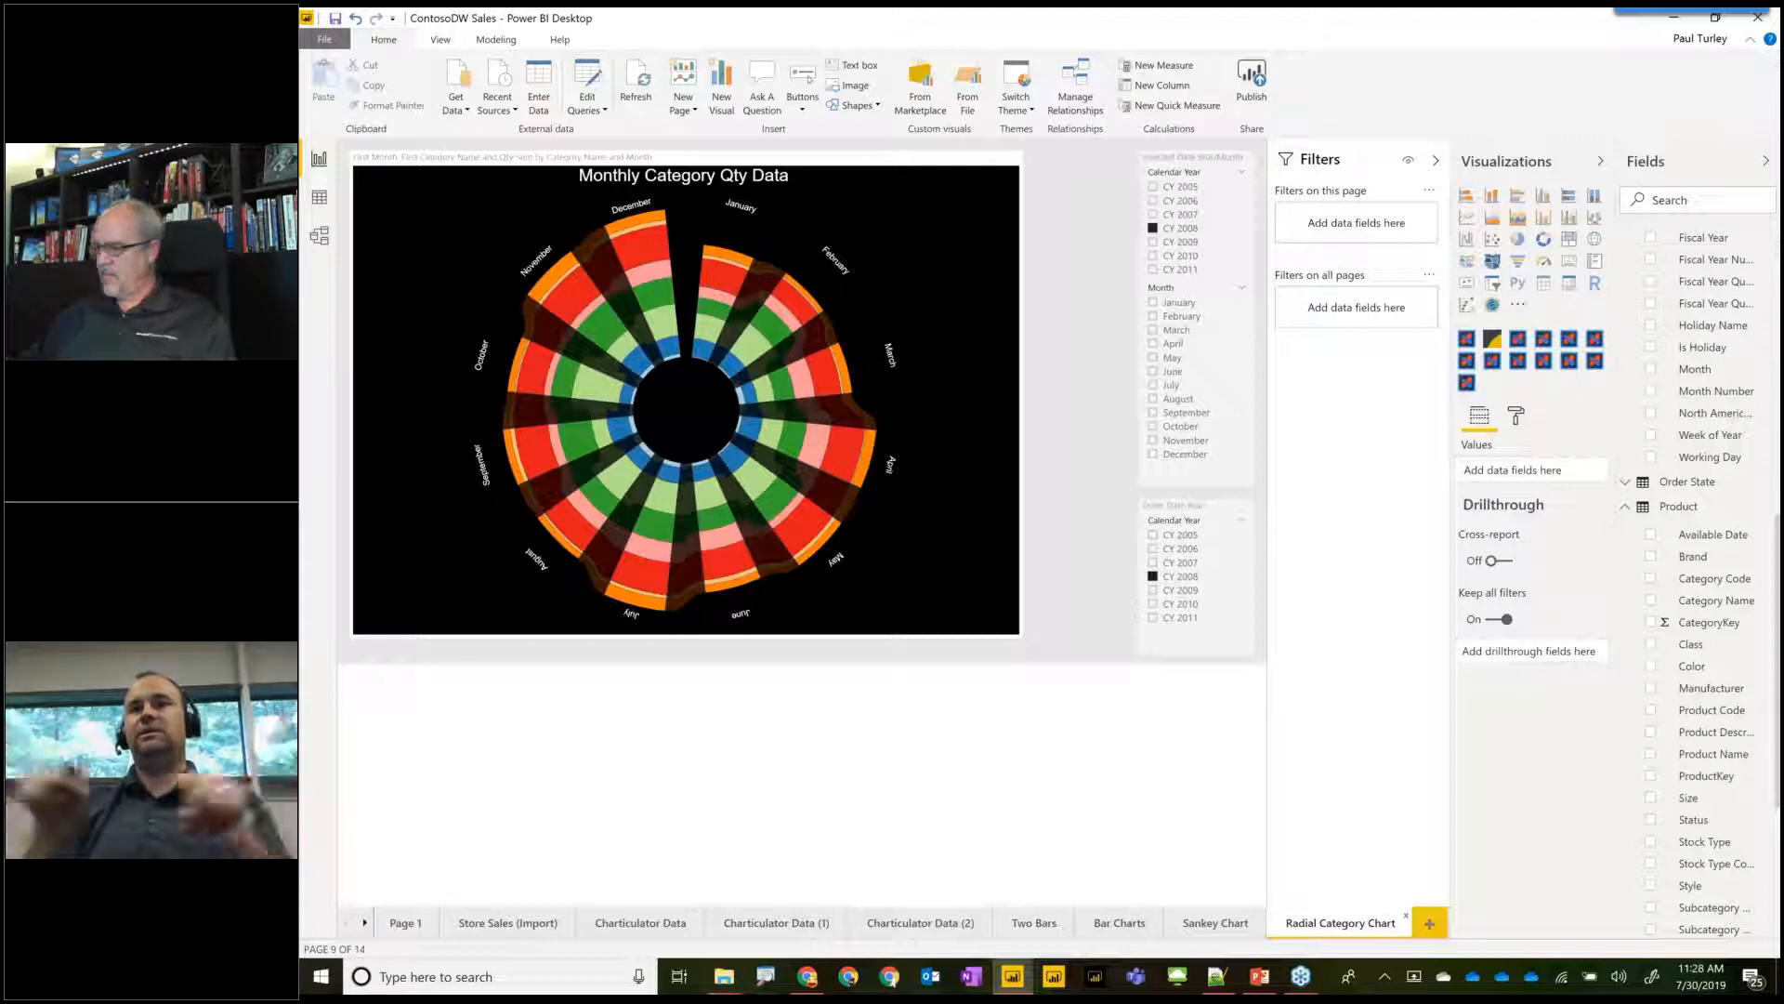
{"action": "left_click", "coordinate": [1259, 978]}
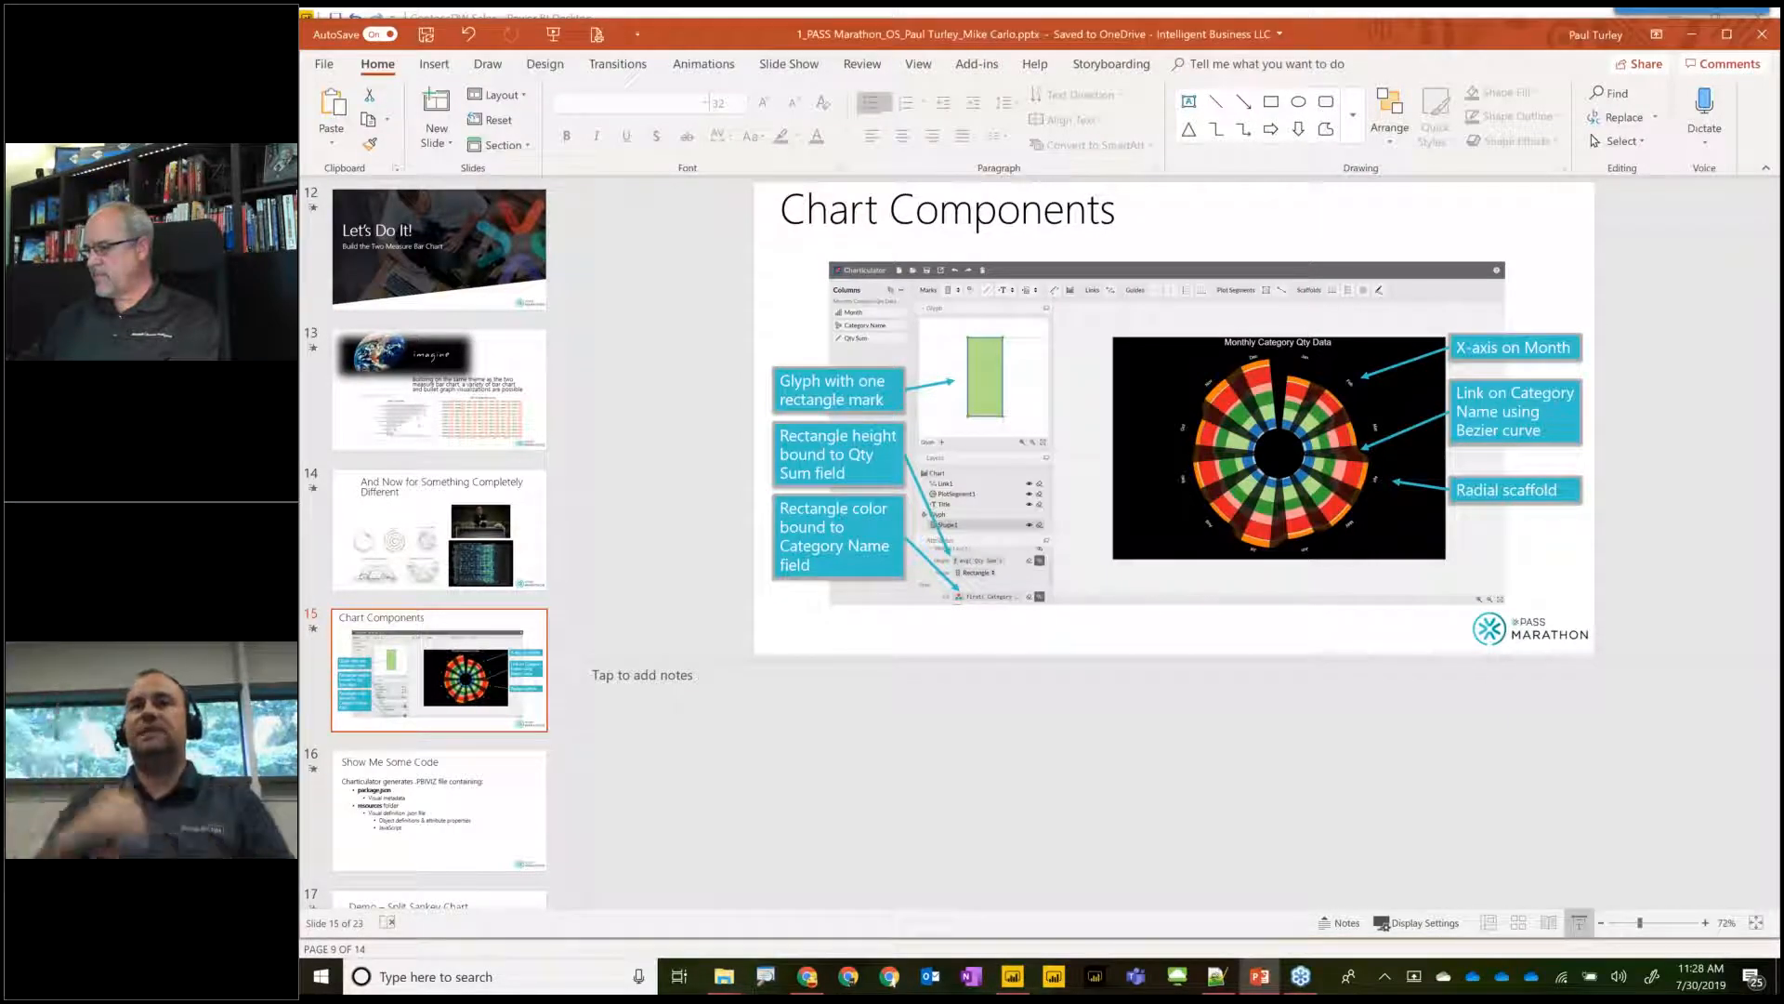
{"action": "left_click", "coordinate": [1579, 923]}
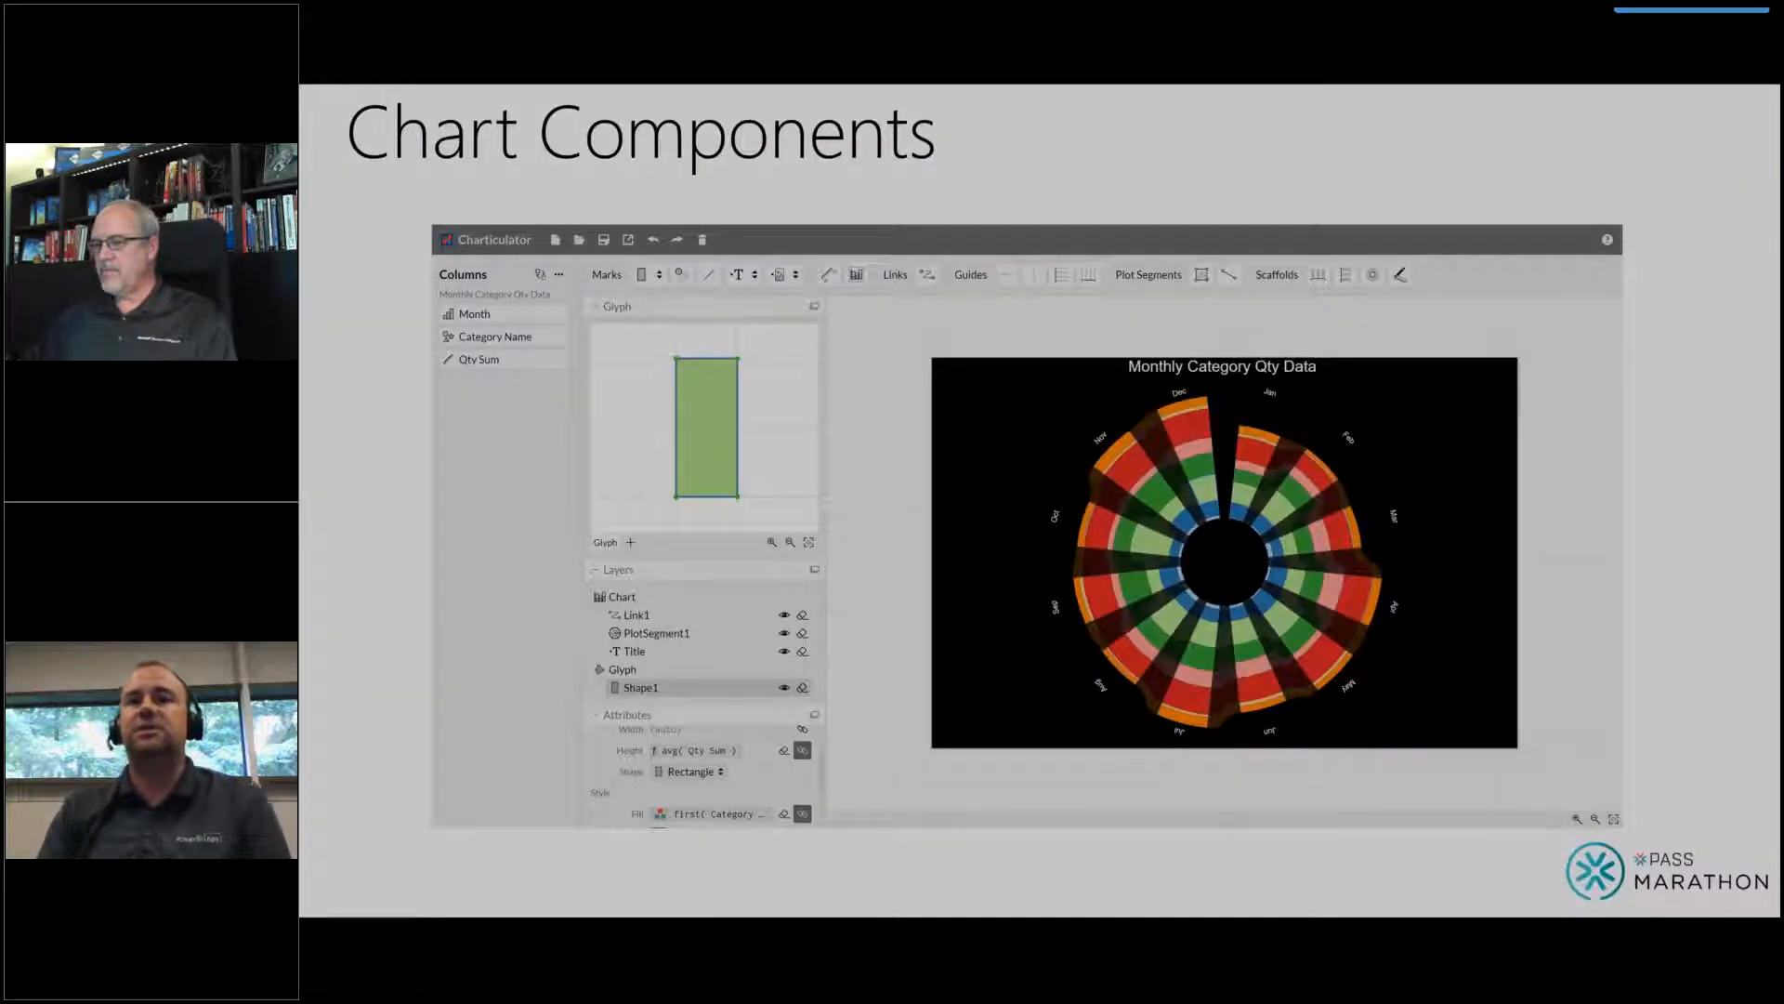
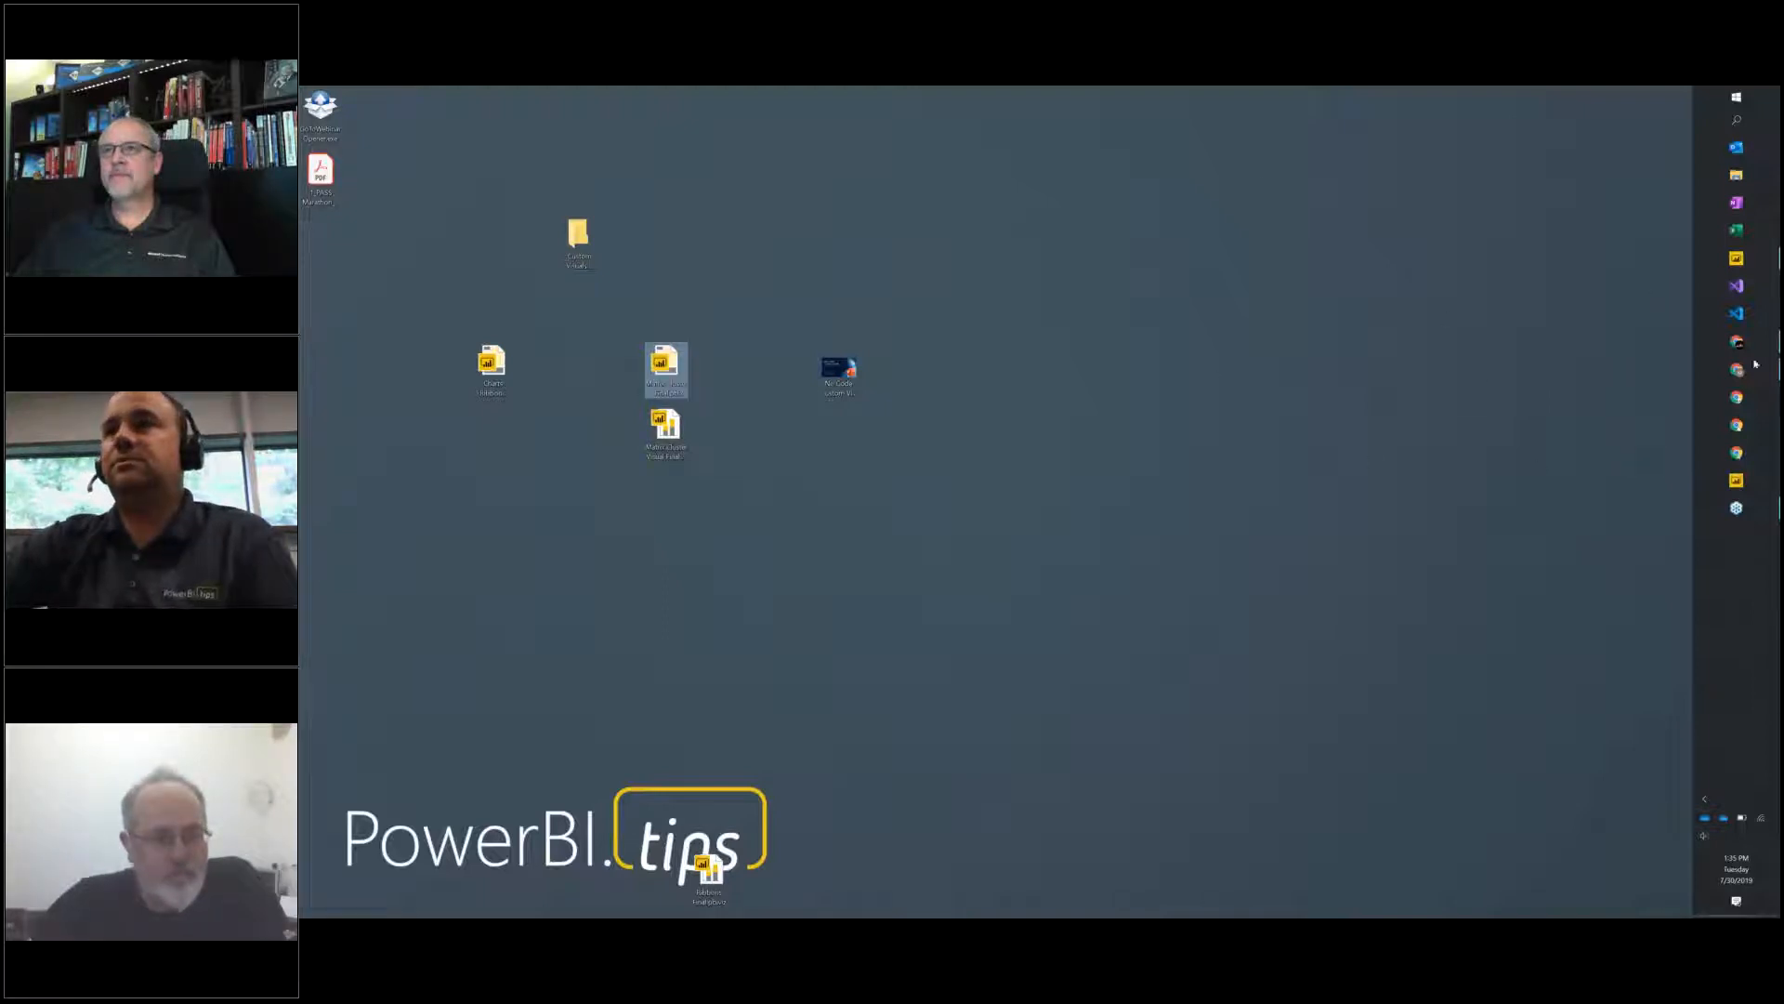
Switch to the PowerBI.Tips Charts builder at charts.powerbi.tips in Chrome and hide the bookmarks bar.
{"action": "mouse_move", "coordinate": [1747, 383]}
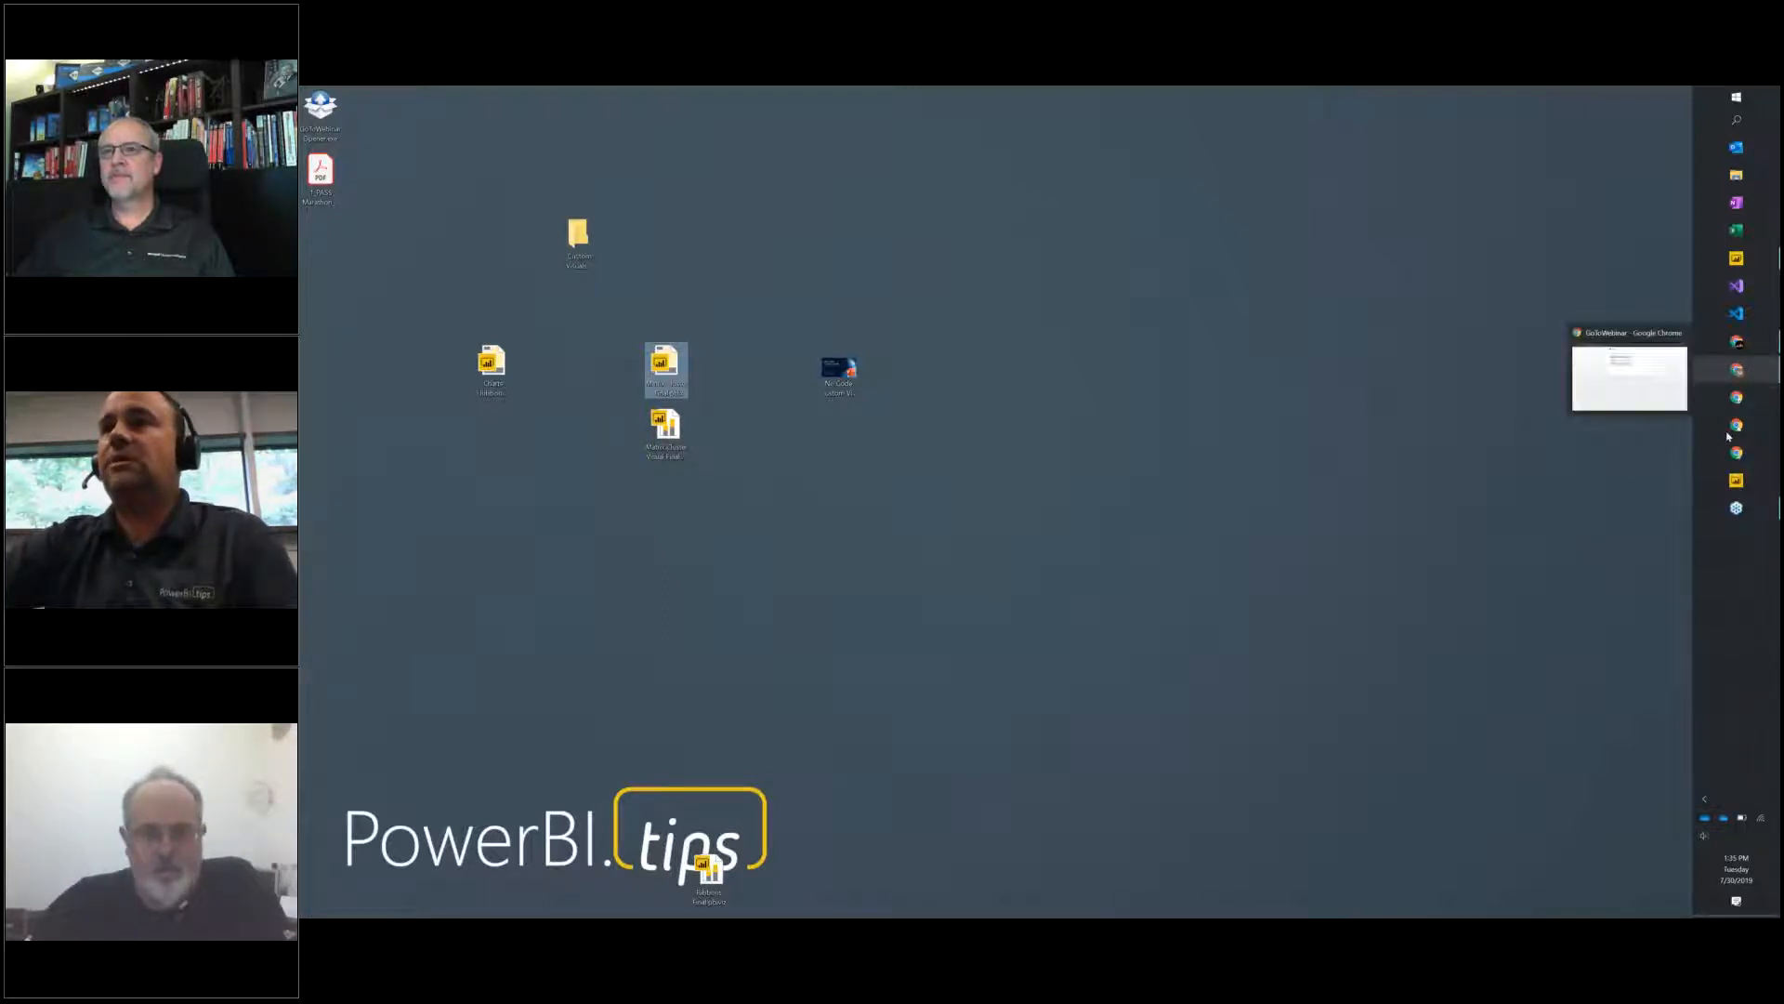
{"action": "left_click", "coordinate": [1759, 372]}
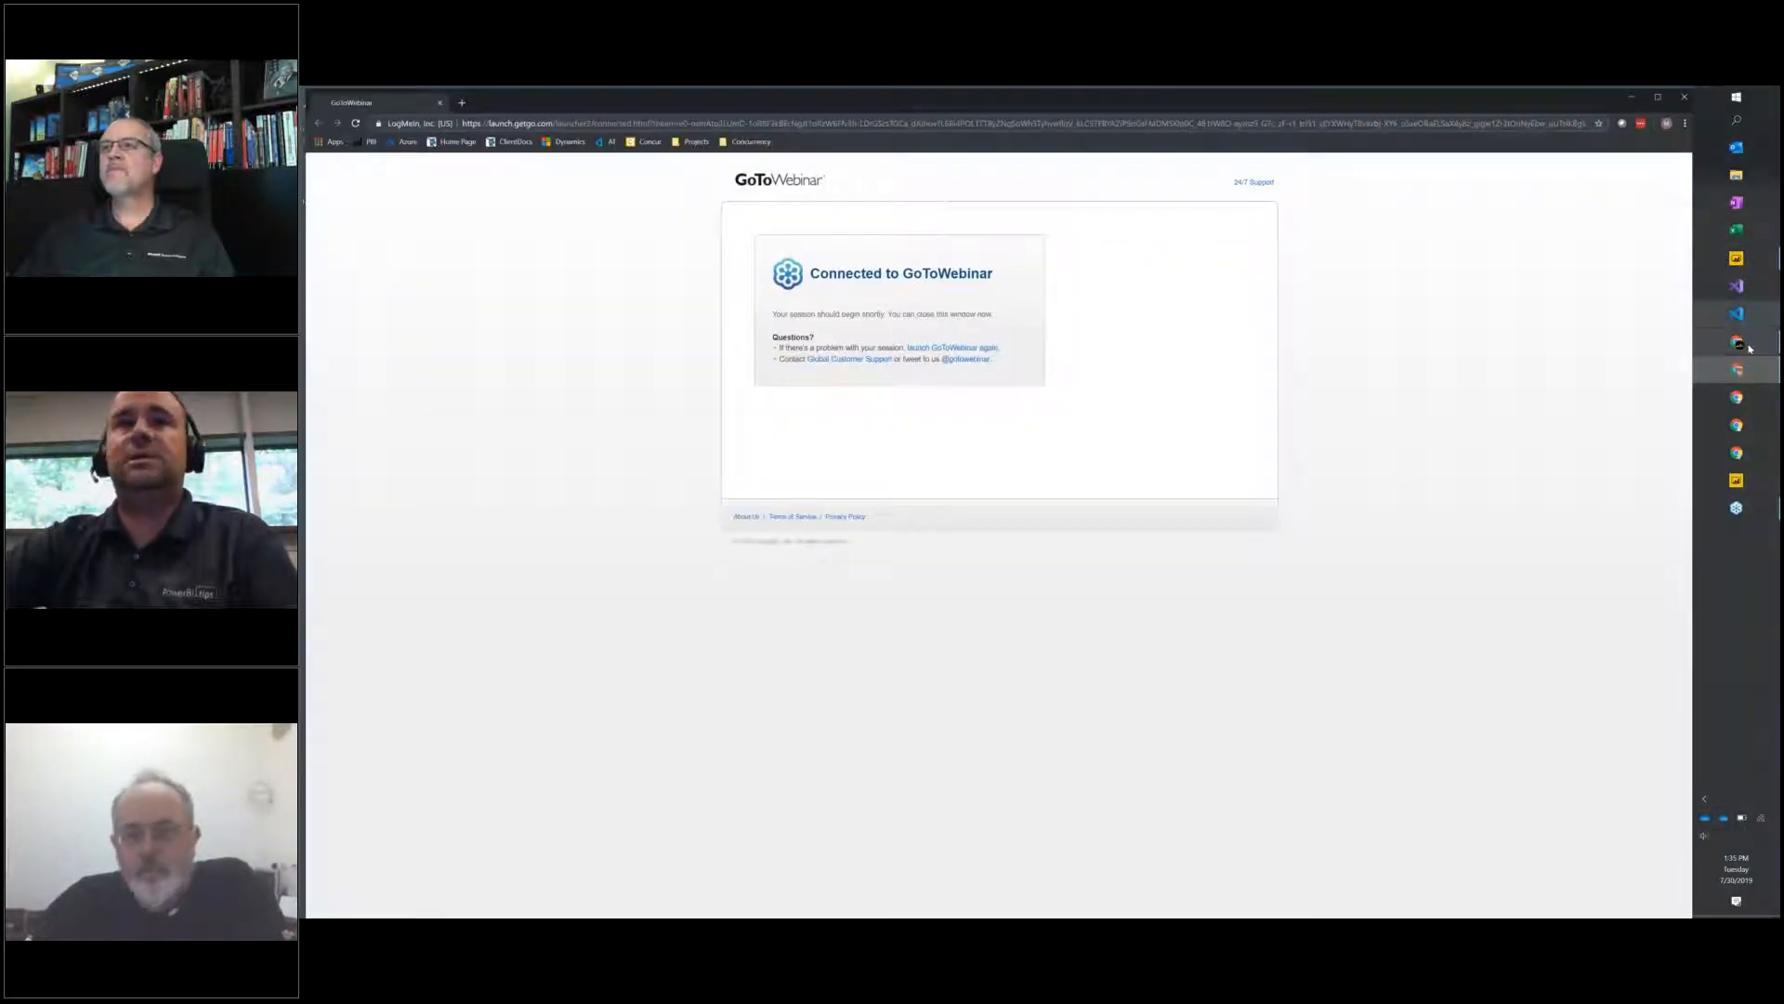
{"action": "left_click", "coordinate": [1745, 344]}
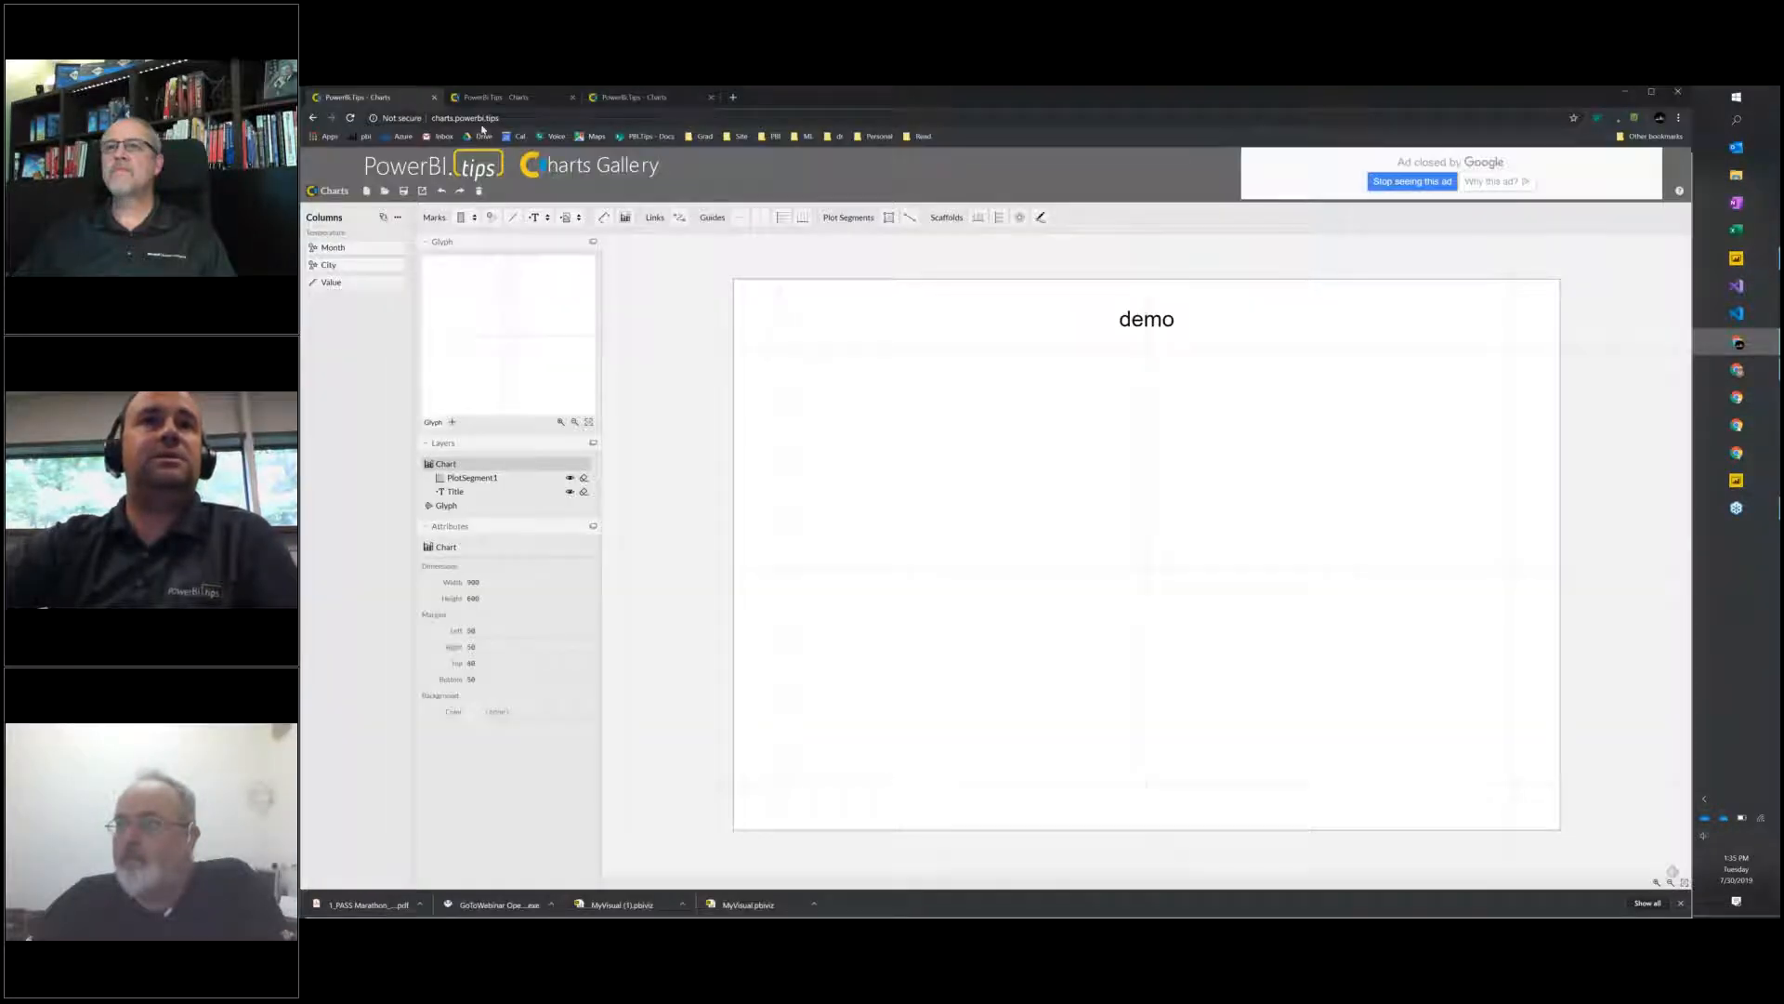
{"action": "left_click", "coordinate": [484, 118]}
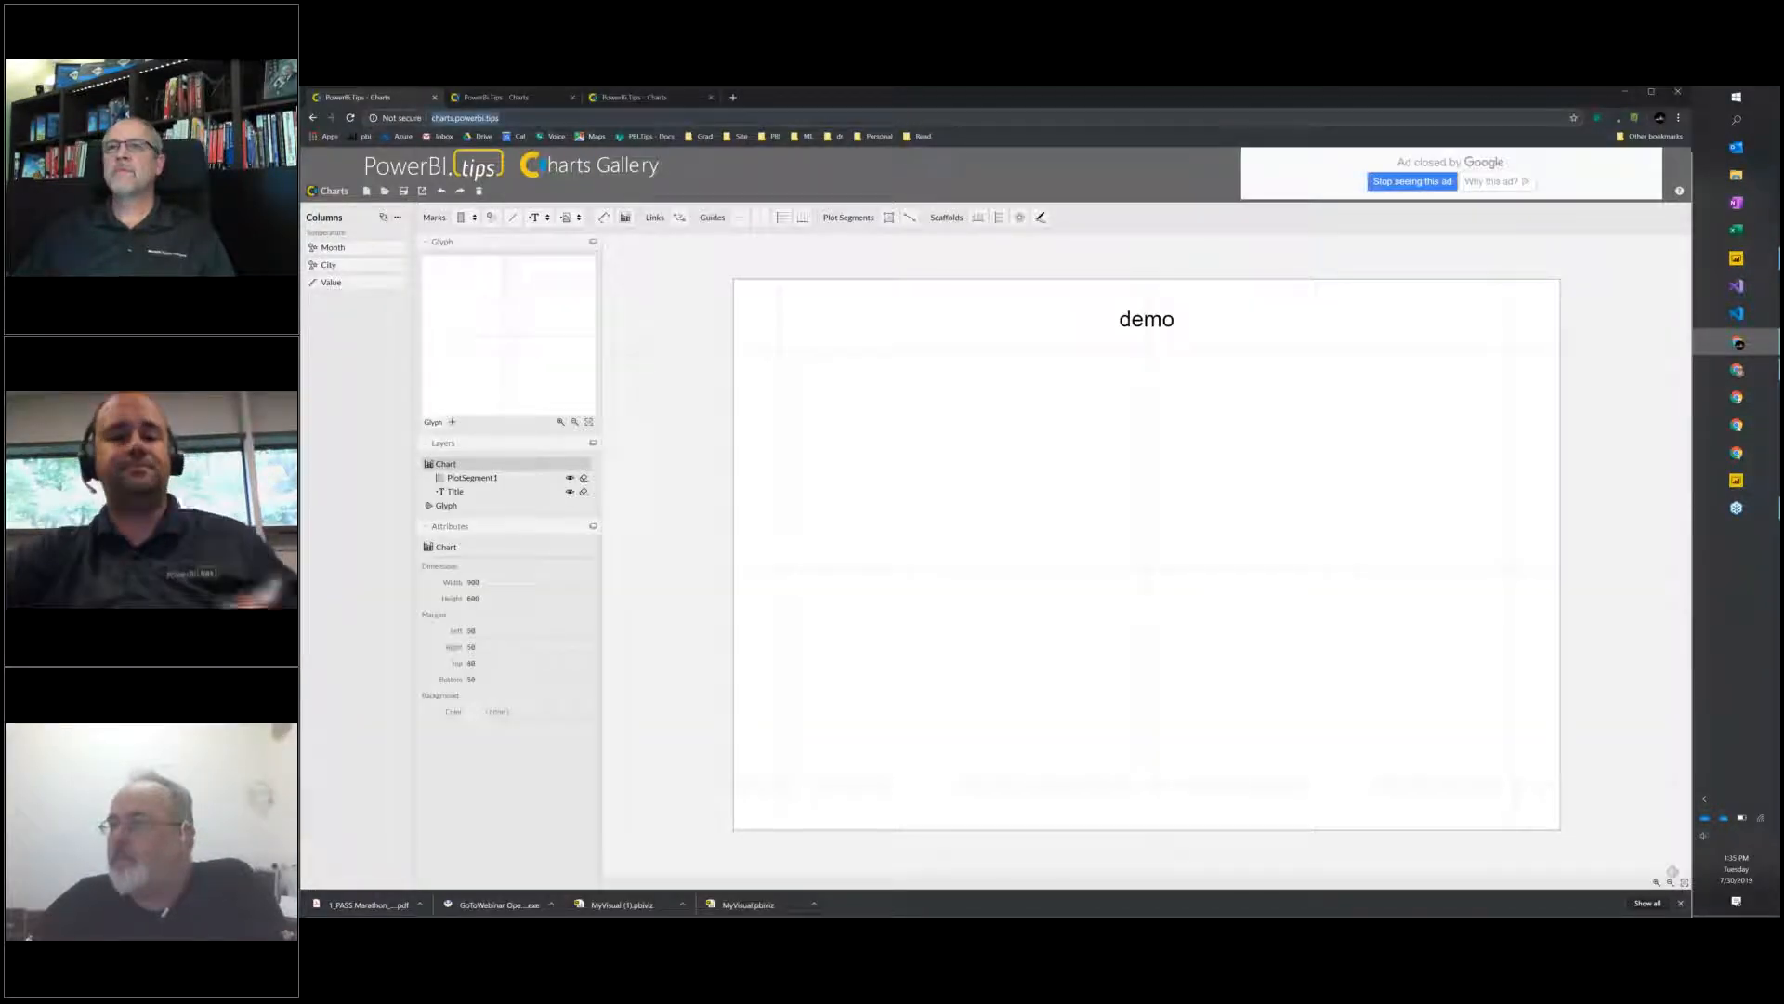
{"action": "key", "text": "ctrl+shift+b"}
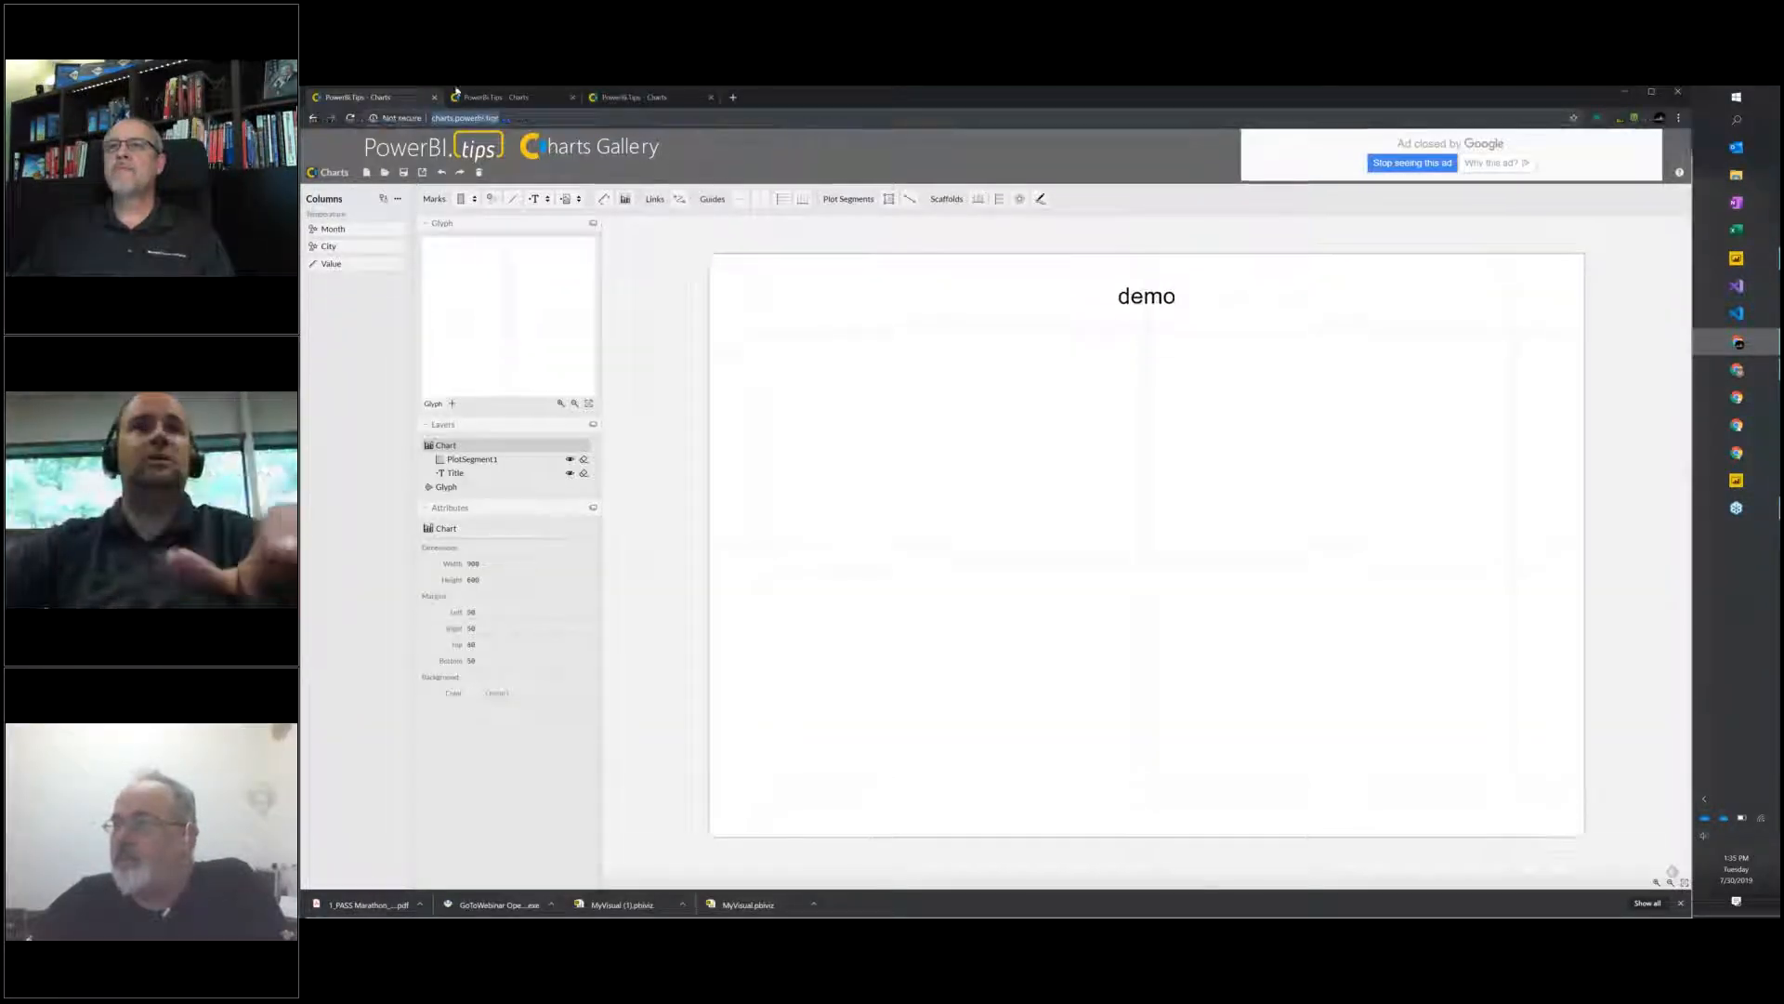
{"action": "left_click", "coordinate": [634, 287]}
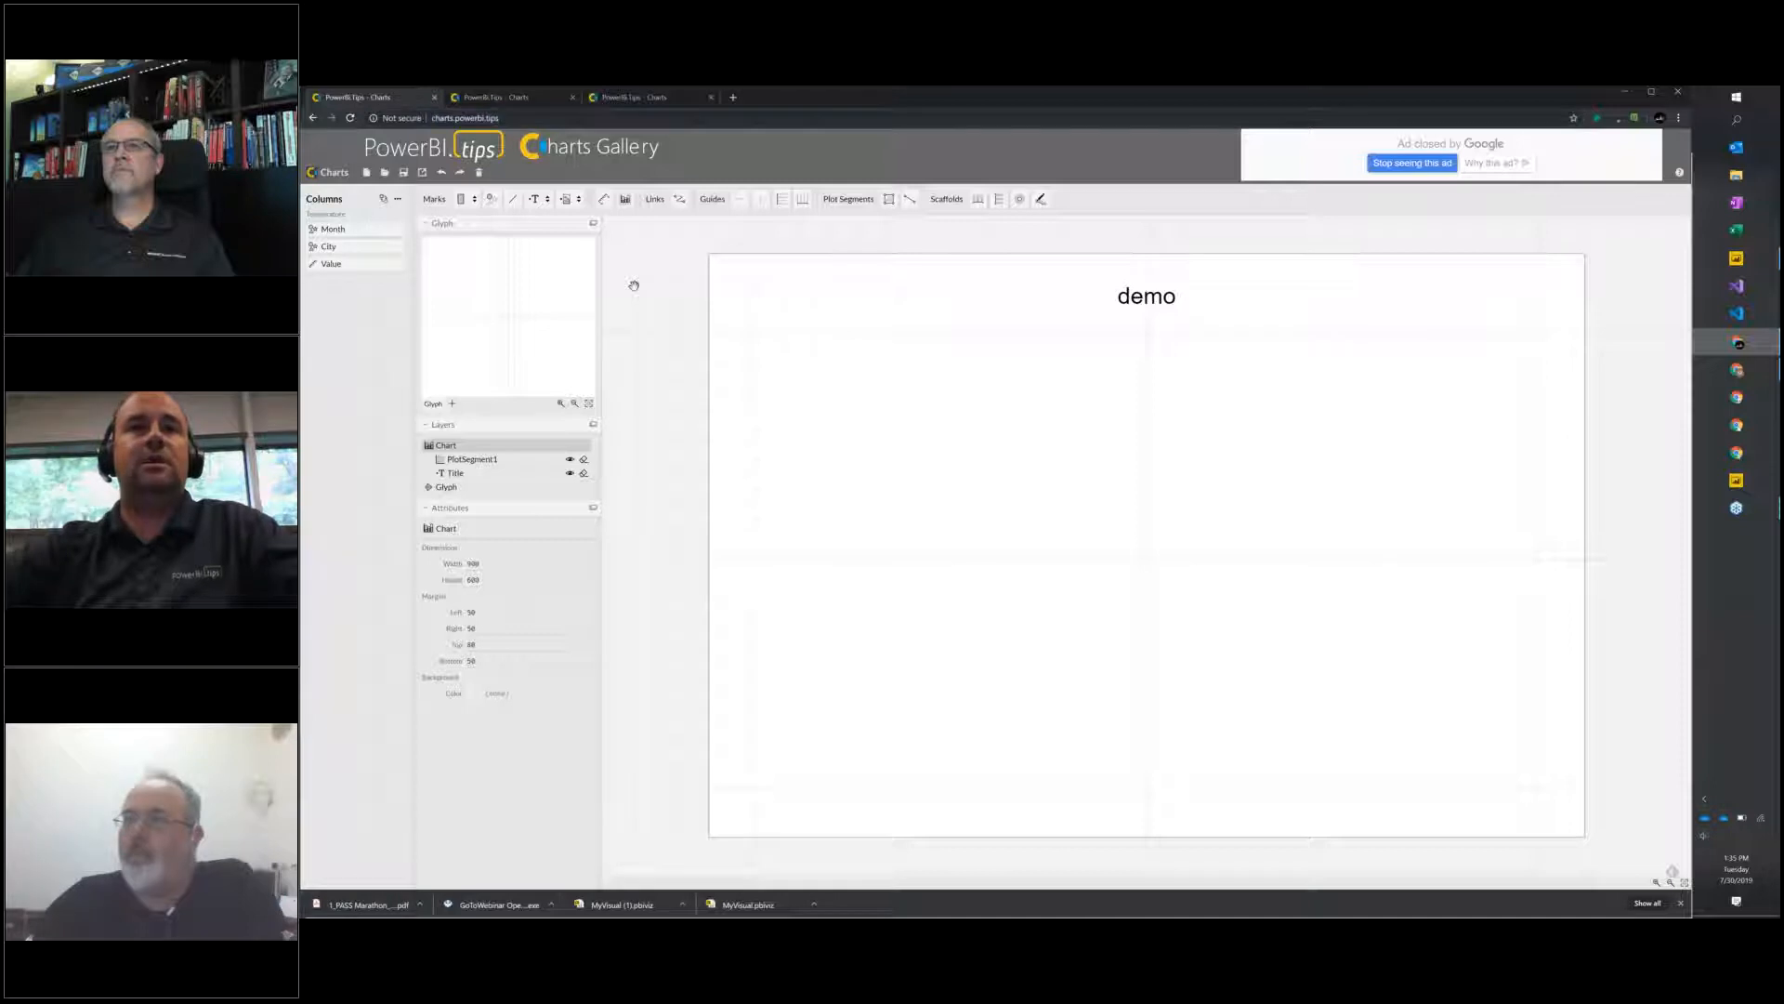
Open the newest saved MyVisual.pbiviz chart, fit the whole chart into view, and close the browser's downloads bar.
{"action": "left_click", "coordinate": [385, 173]}
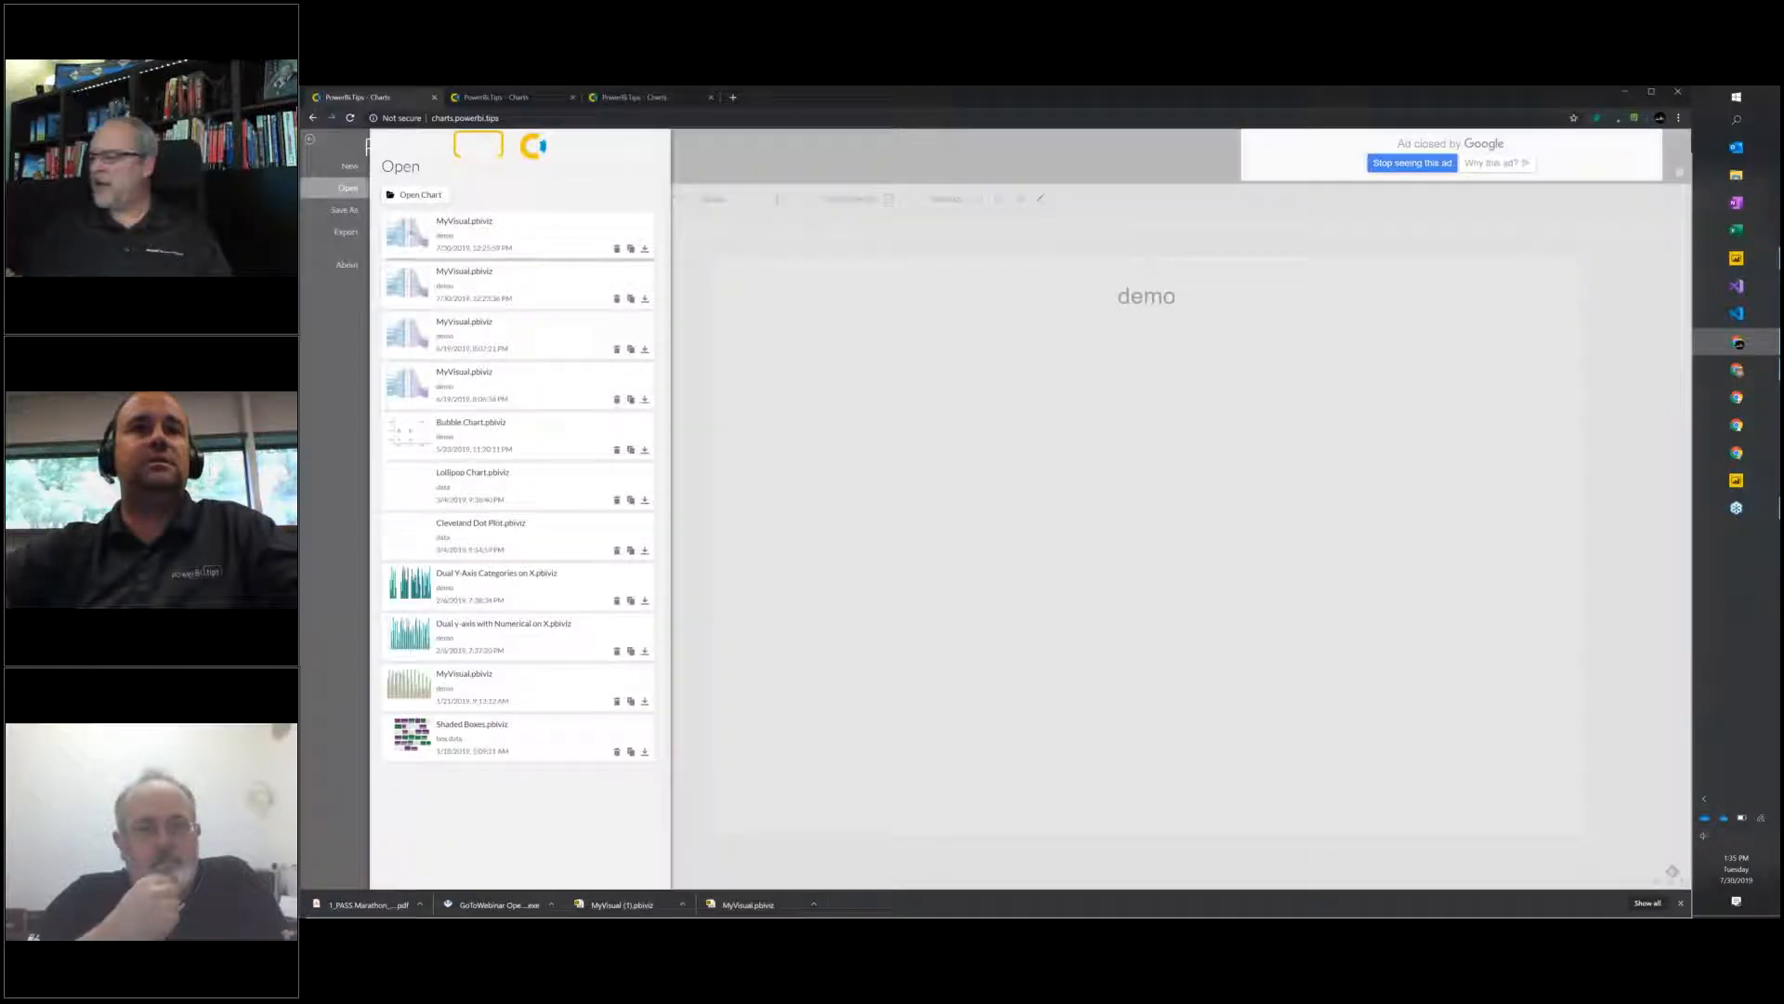
{"action": "left_click", "coordinate": [410, 235]}
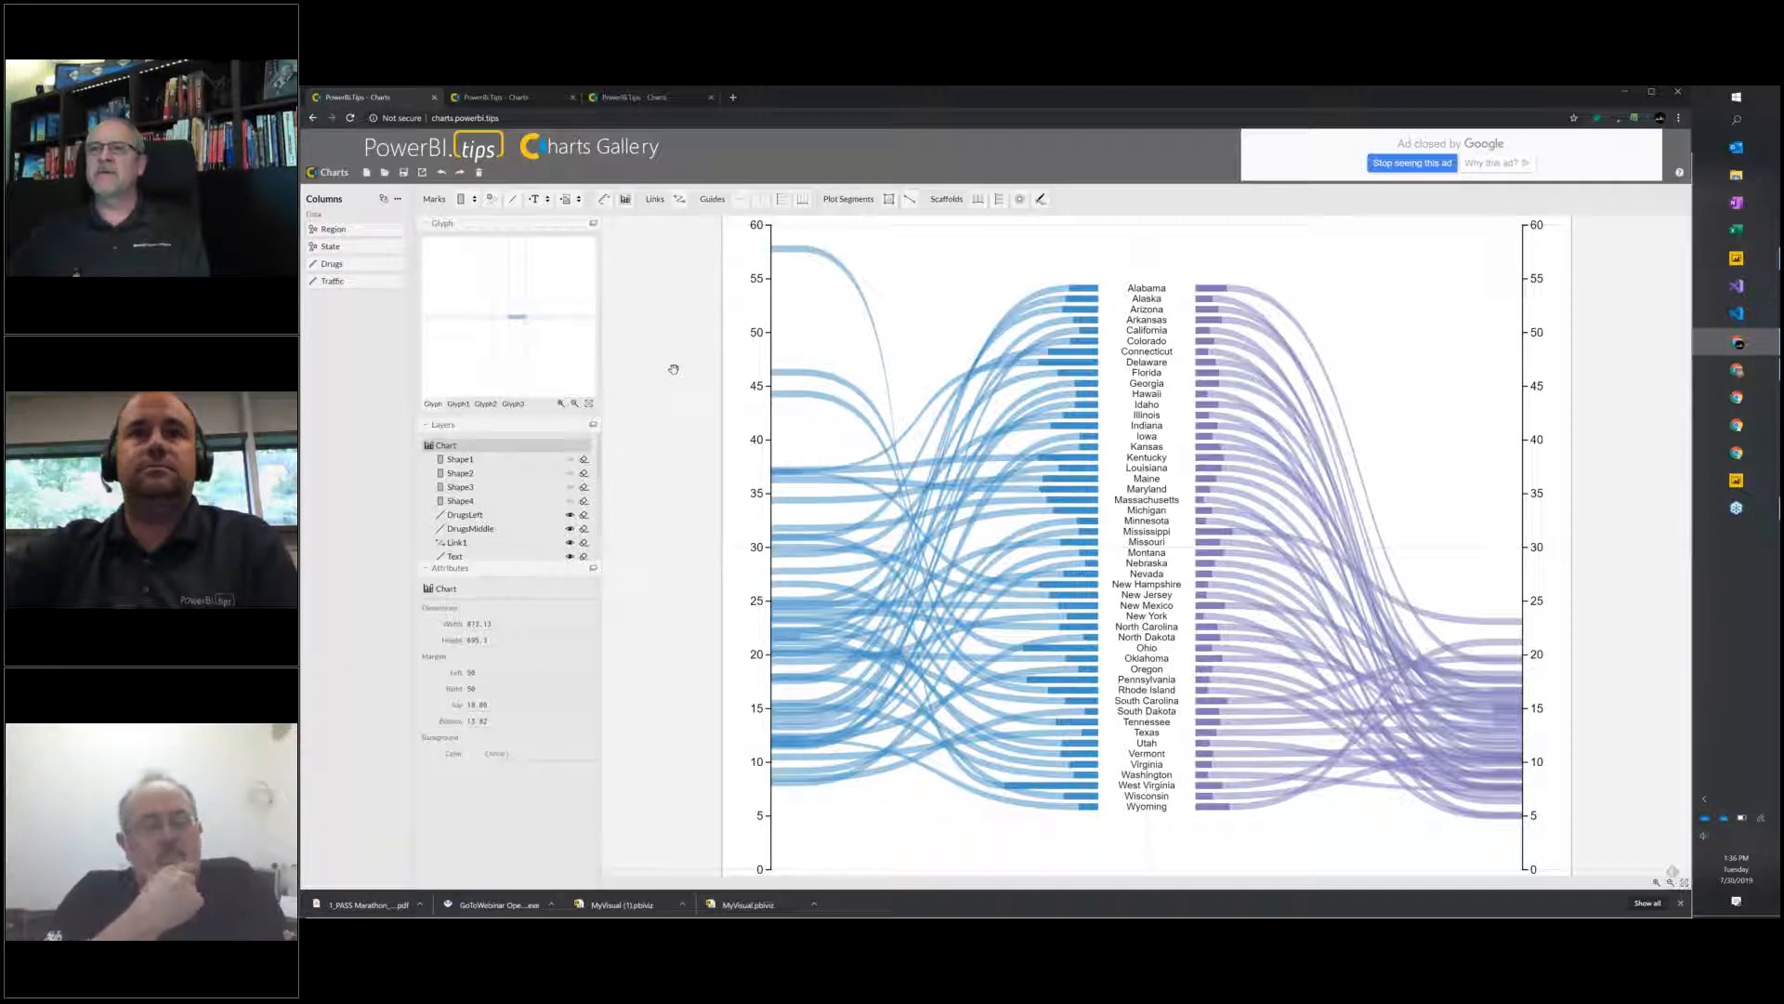
{"action": "scroll", "coordinate": [674, 368], "scroll_direction": "down", "scroll_amount": 4}
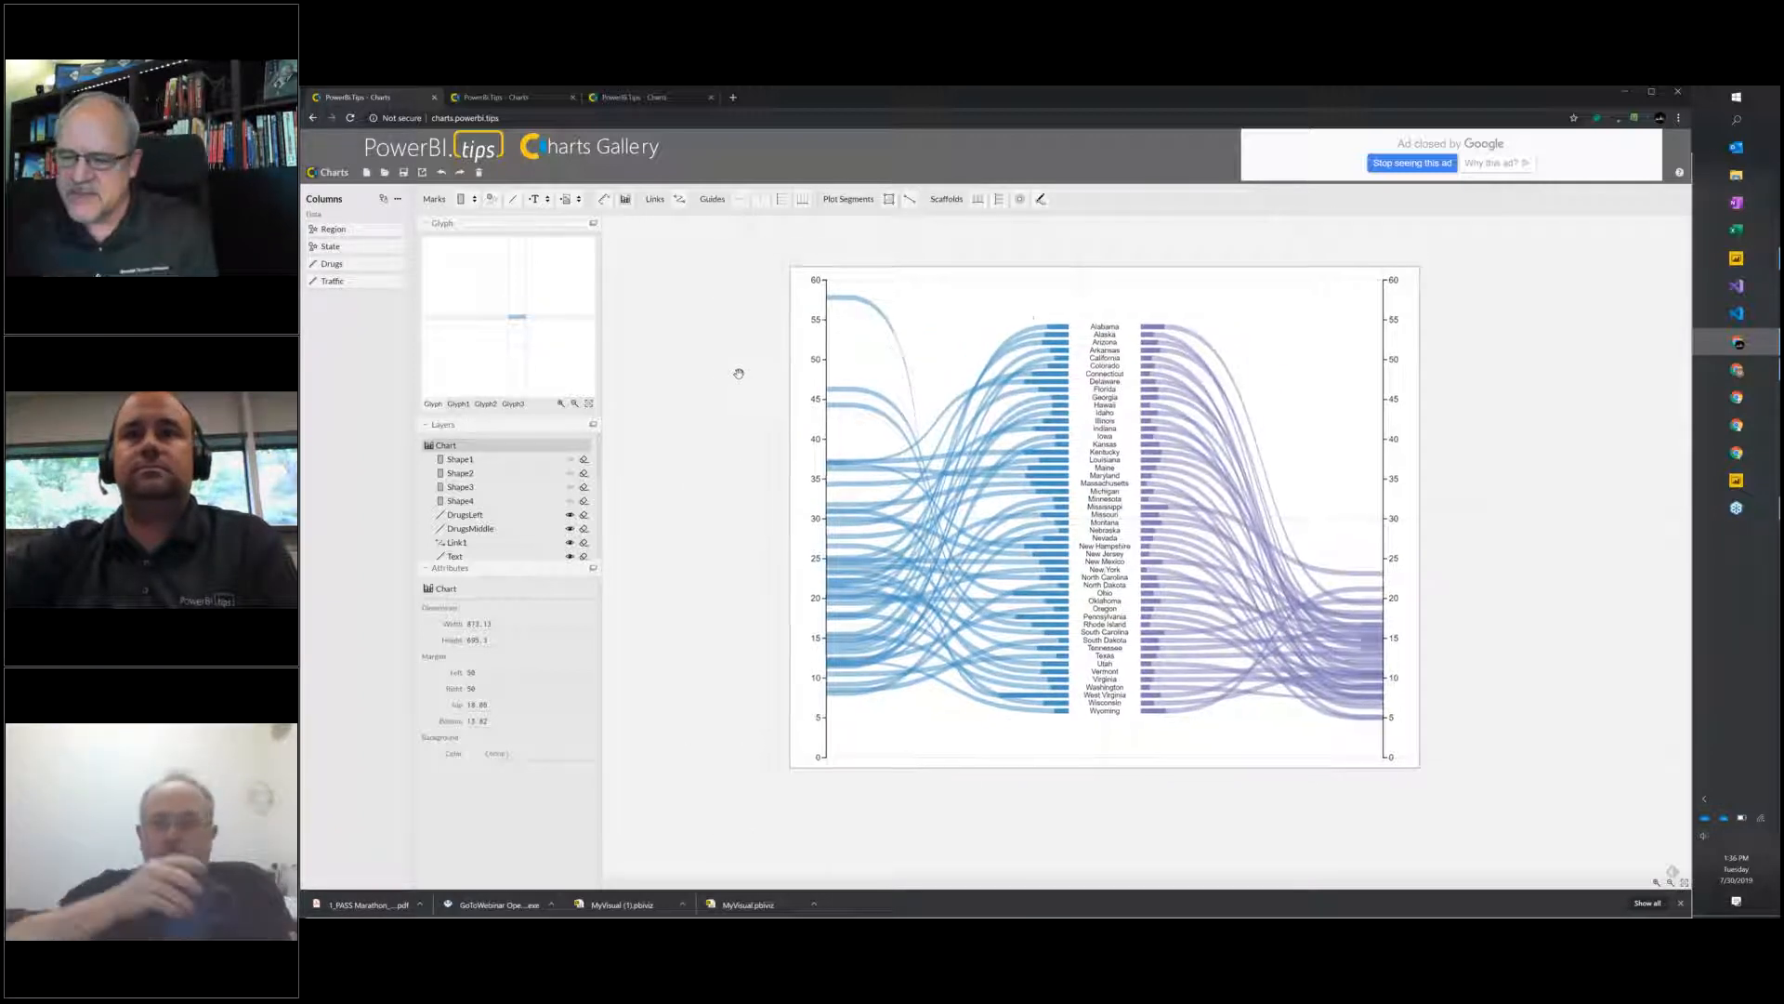
{"action": "scroll", "coordinate": [714, 363], "scroll_direction": "up", "scroll_amount": 2}
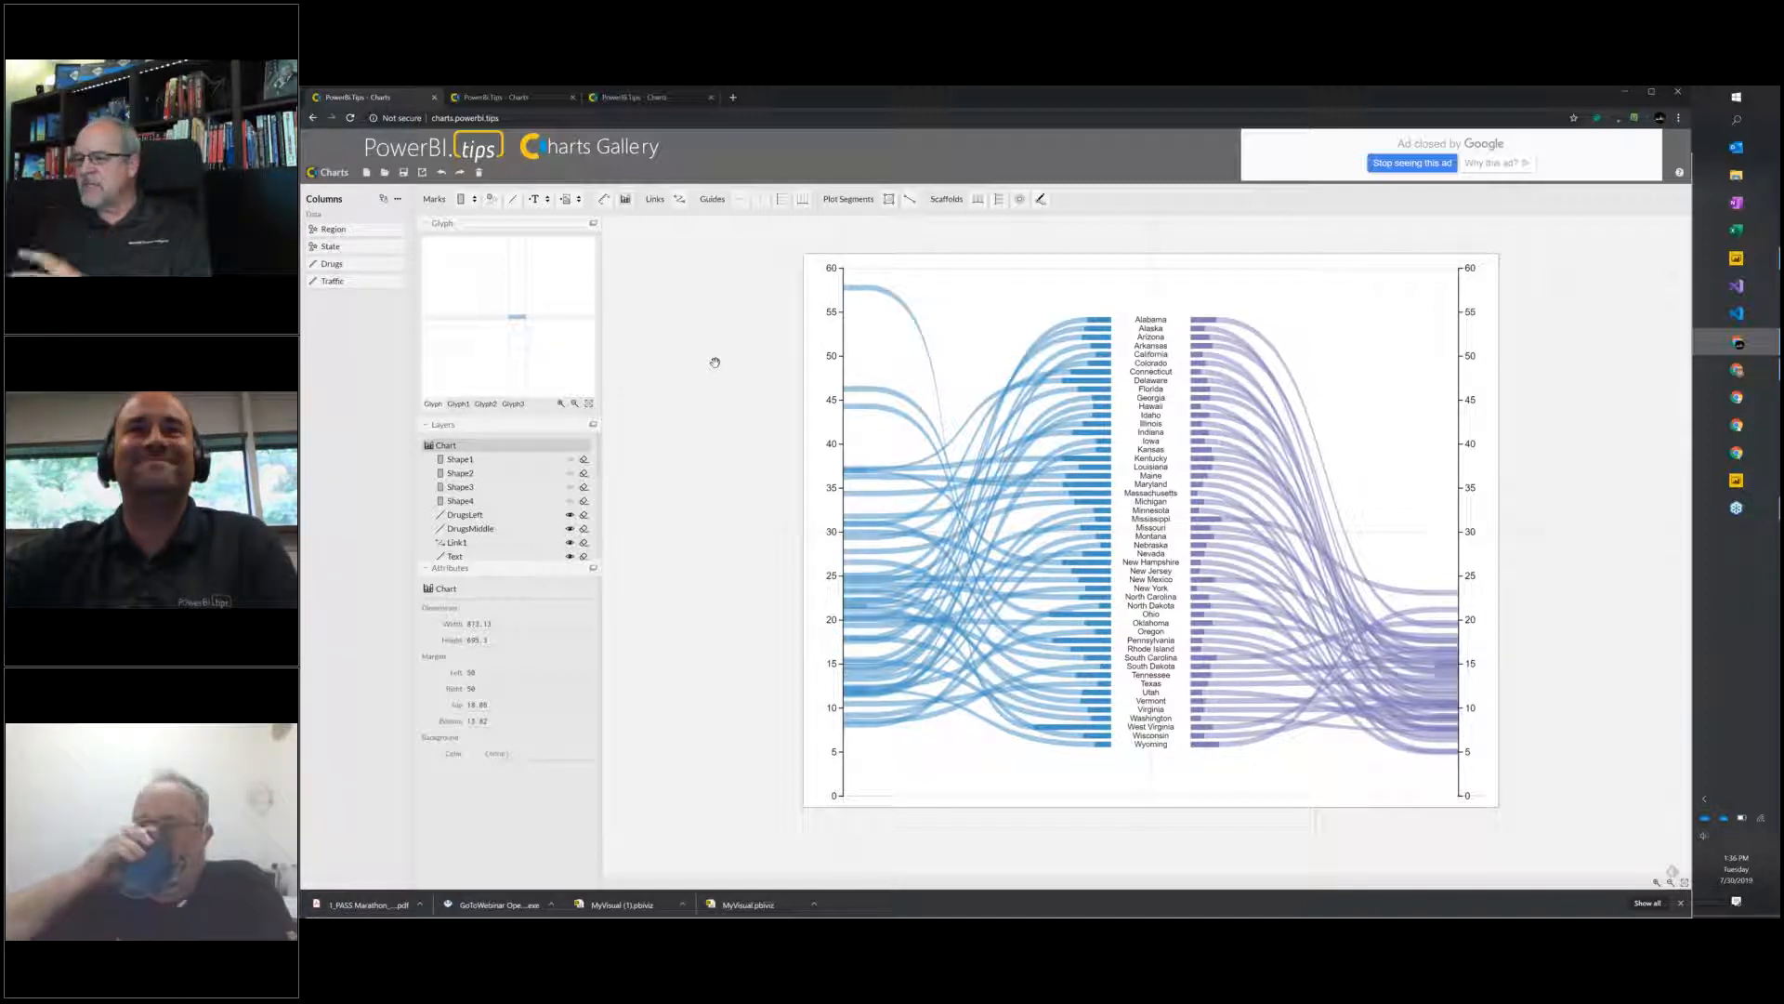
{"action": "left_click", "coordinate": [1680, 903]}
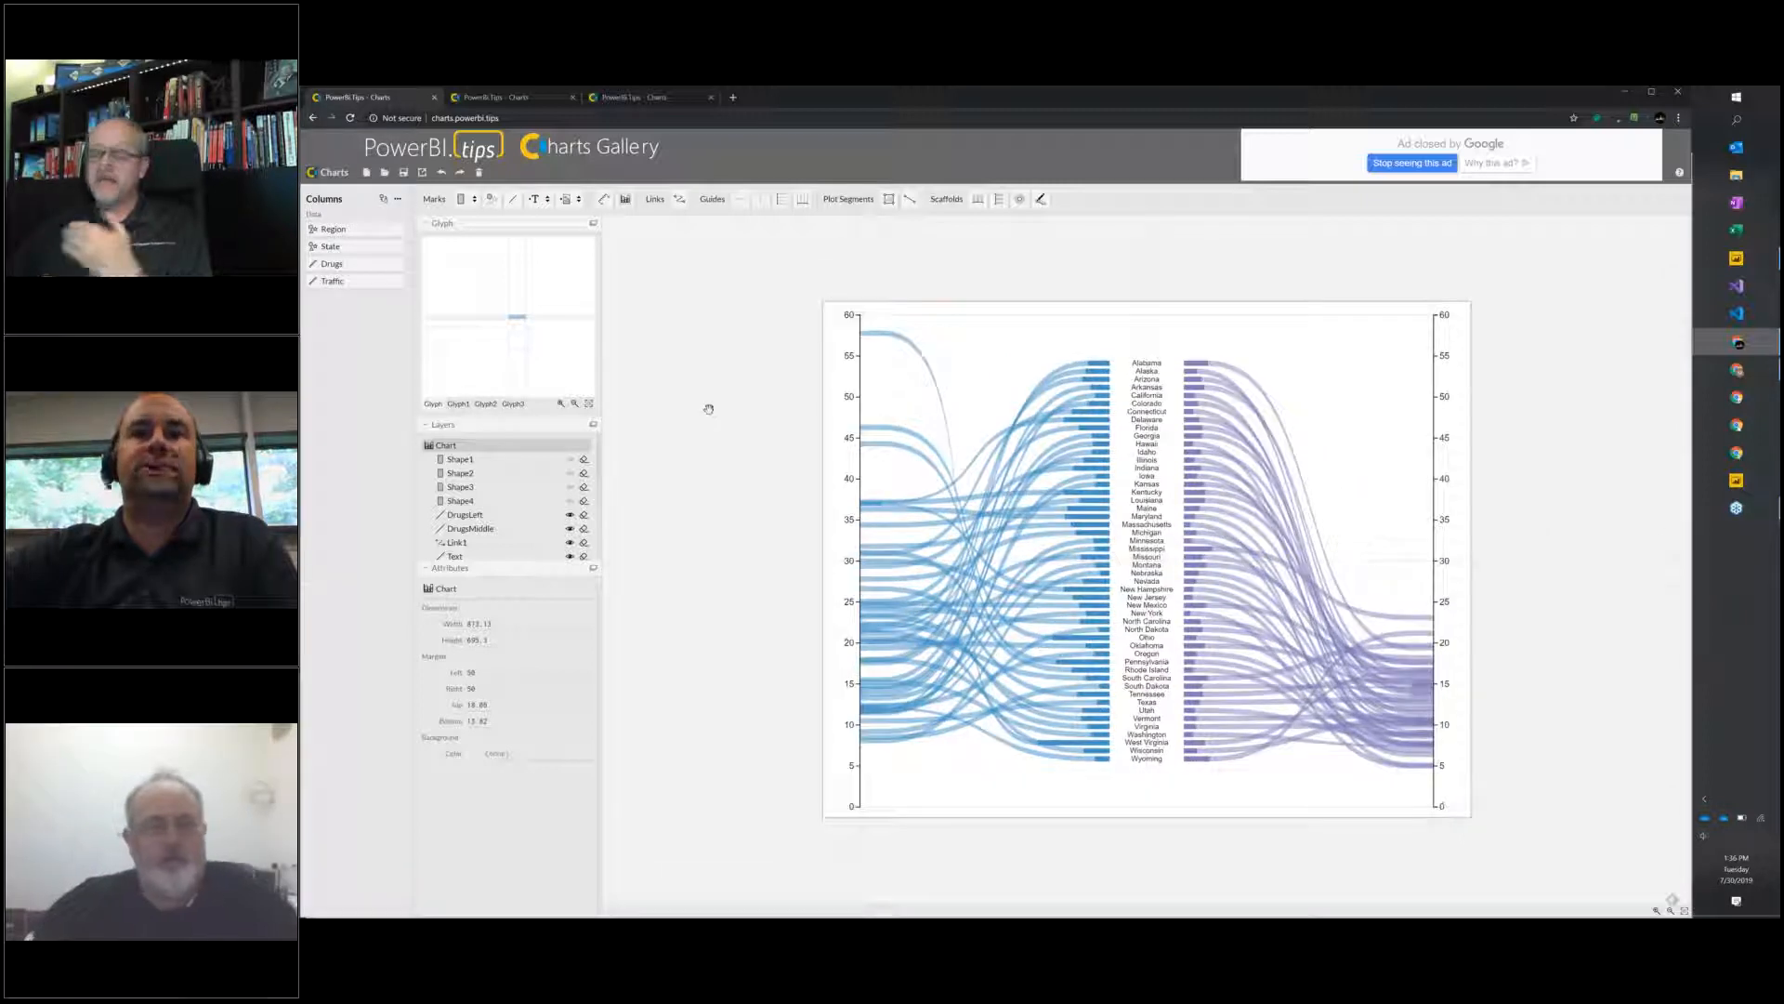
{"action": "left_click_drag", "start_coordinate": [653, 330], "coordinate": [688, 388]}
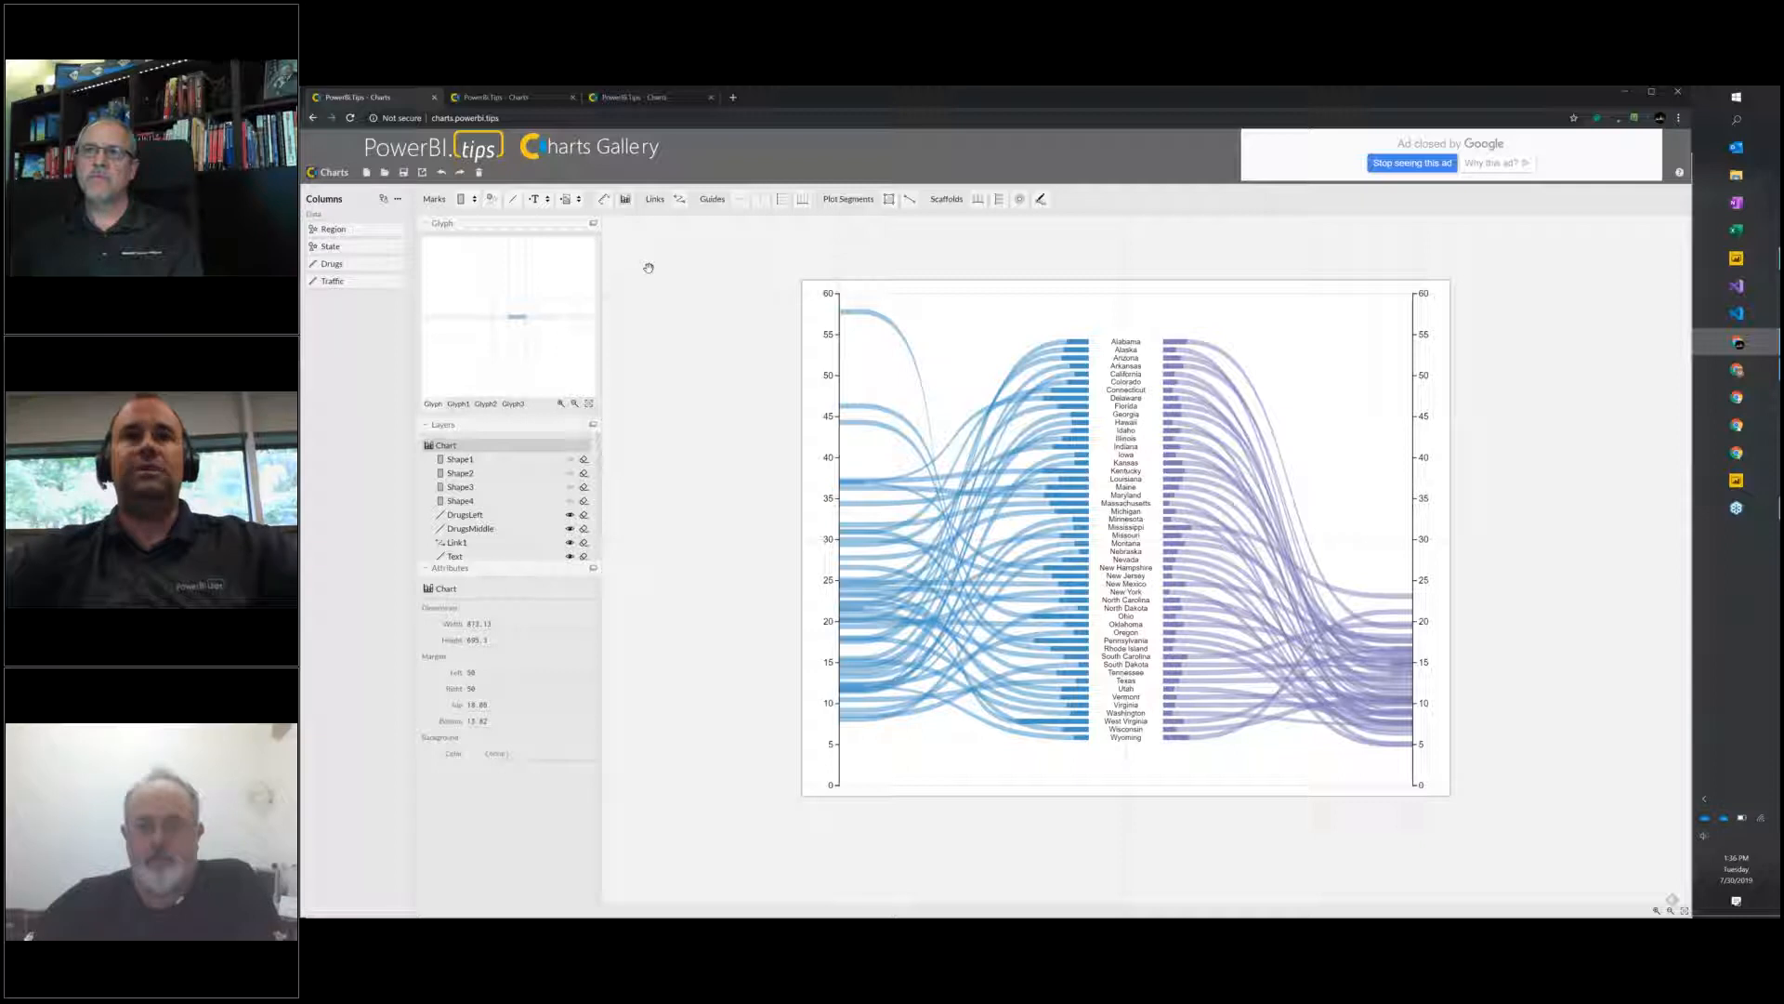
Open the Charts Gallery, look through the Featured and AwwSnapp visual collections, and return to the chart builder.
{"action": "left_click", "coordinate": [622, 160], "text": "ctrl"}
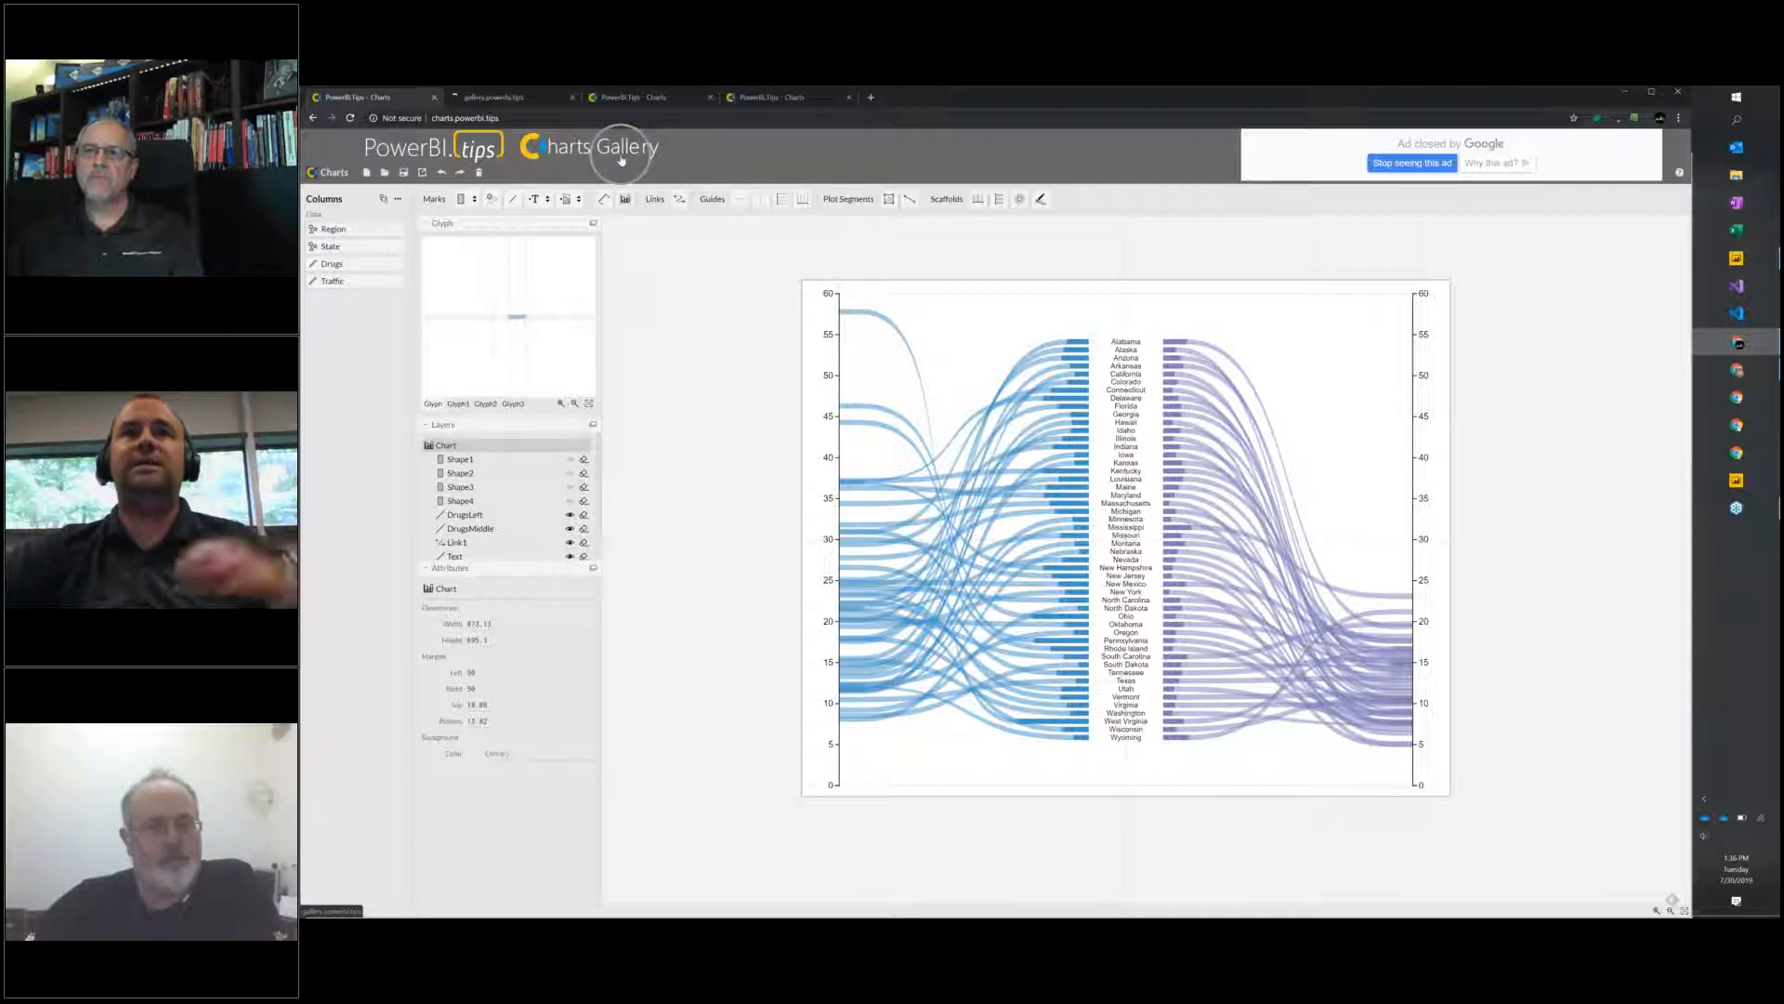
{"action": "left_click", "coordinate": [499, 98]}
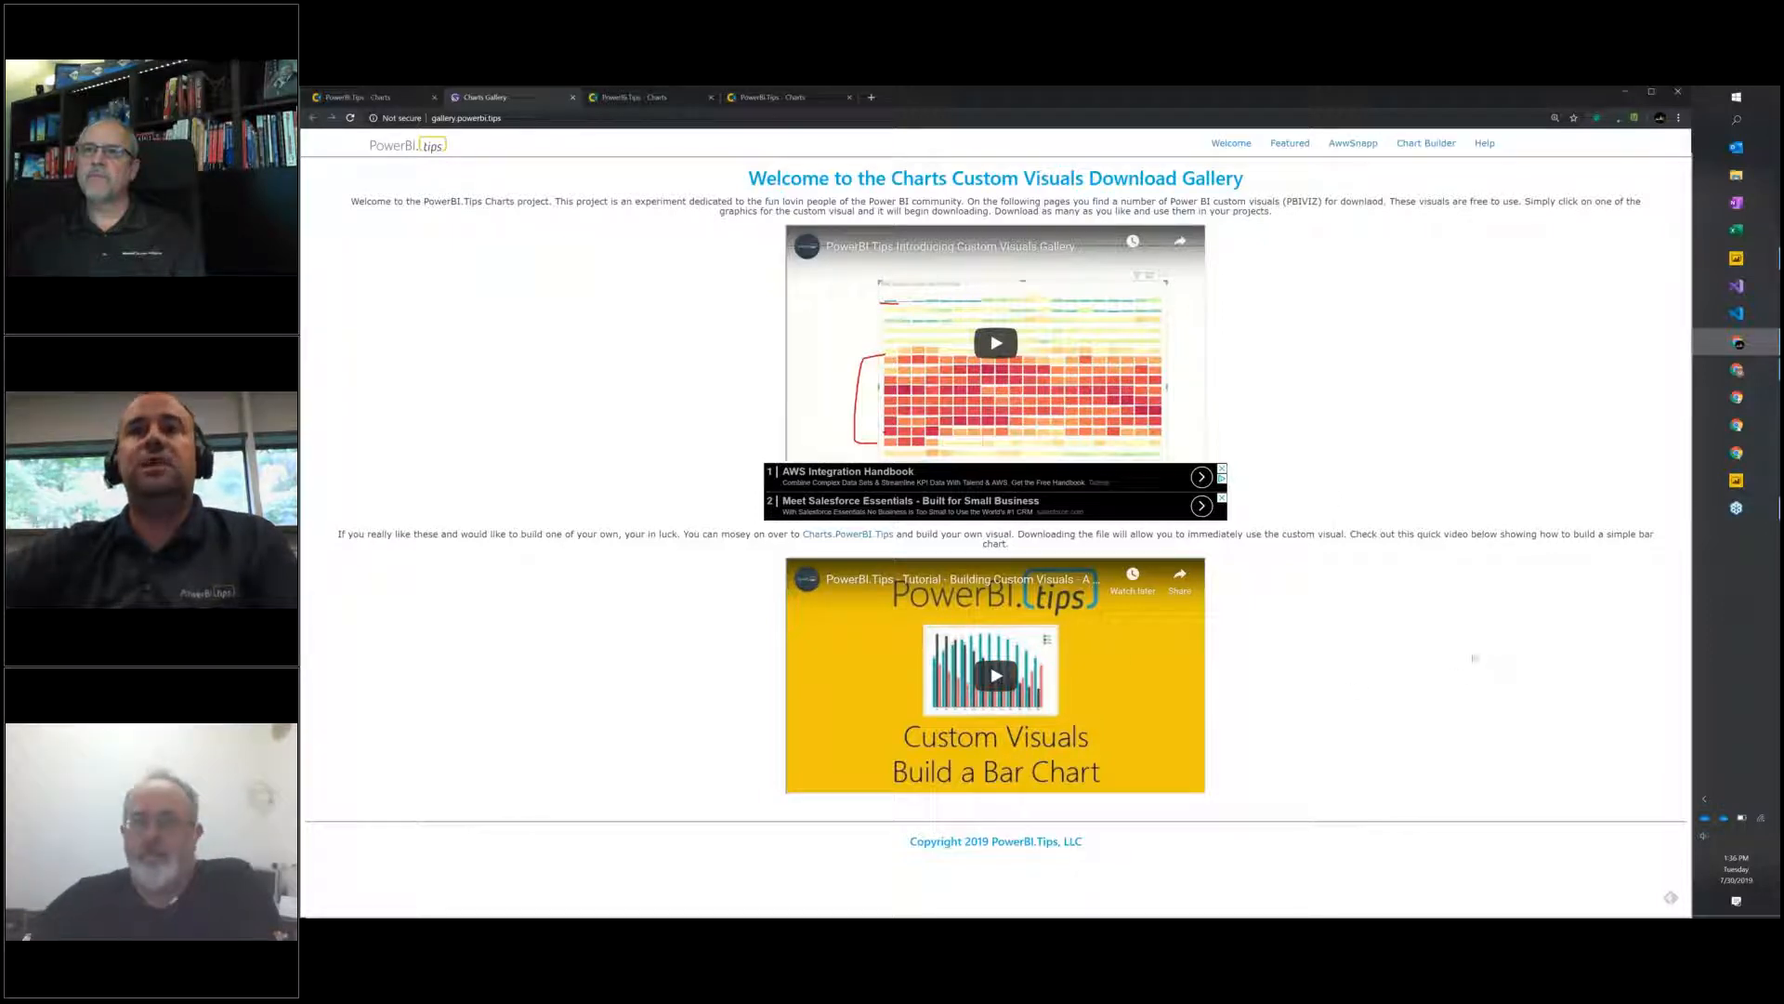
{"action": "left_click", "coordinate": [1288, 146]}
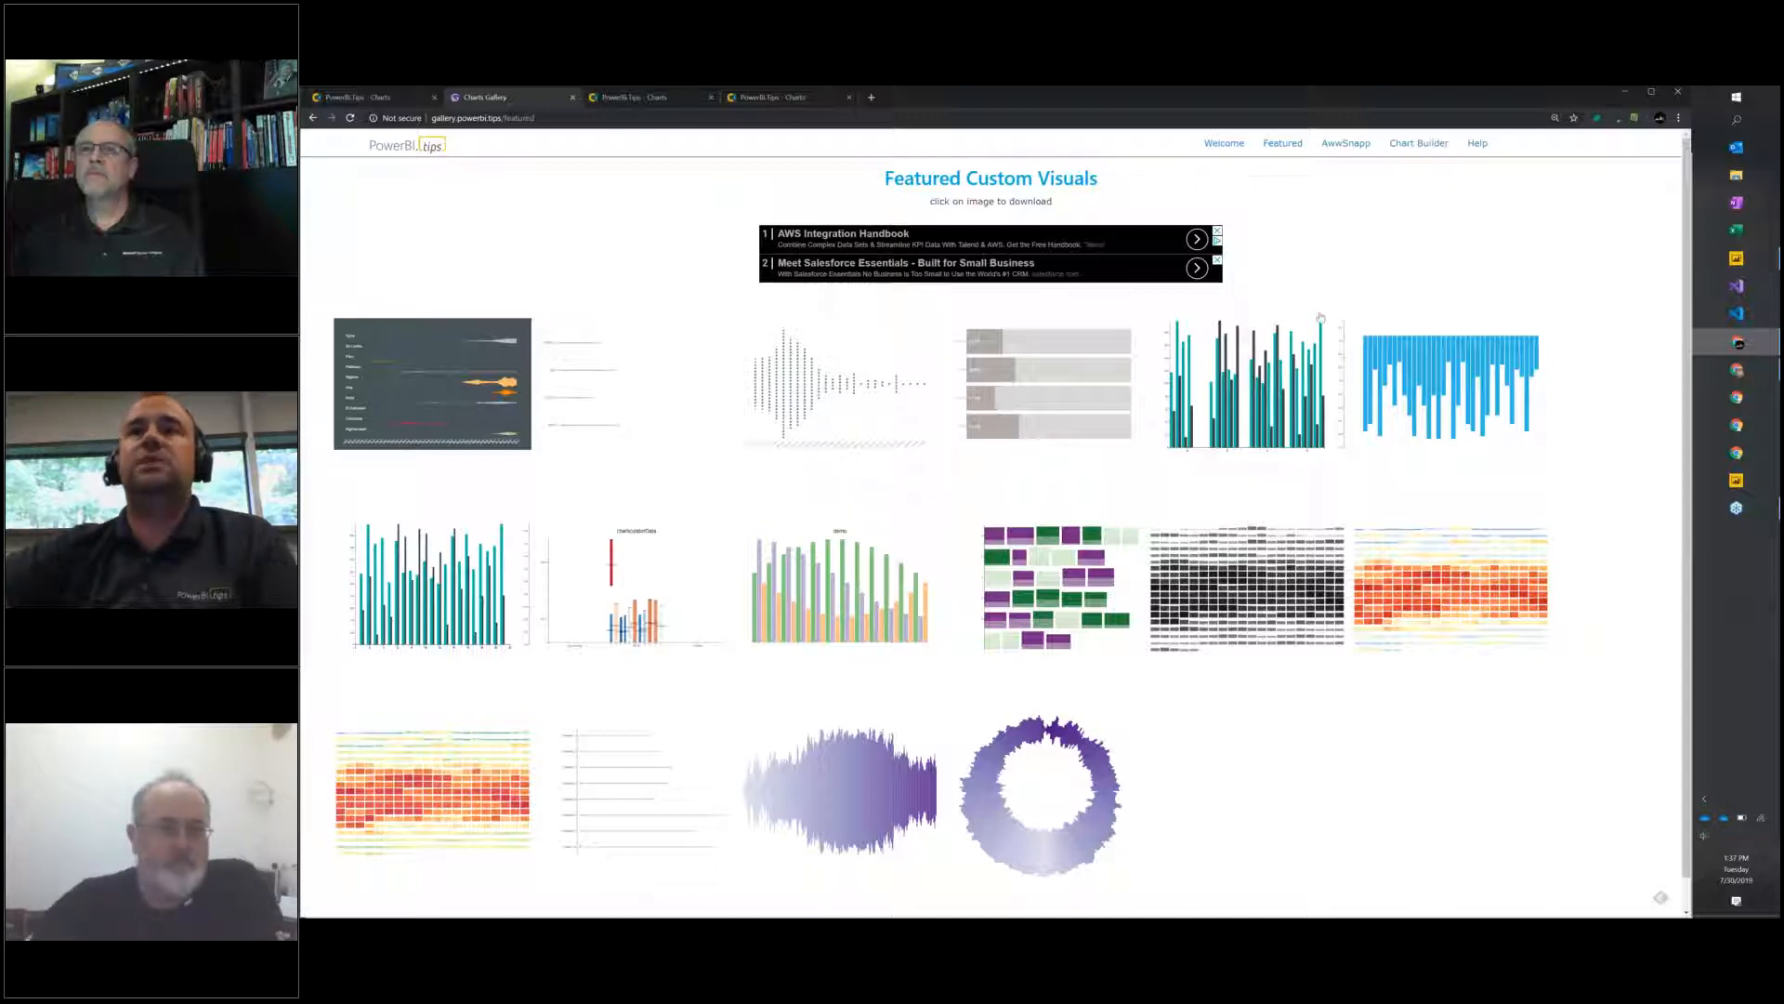
{"action": "left_click", "coordinate": [1345, 144]}
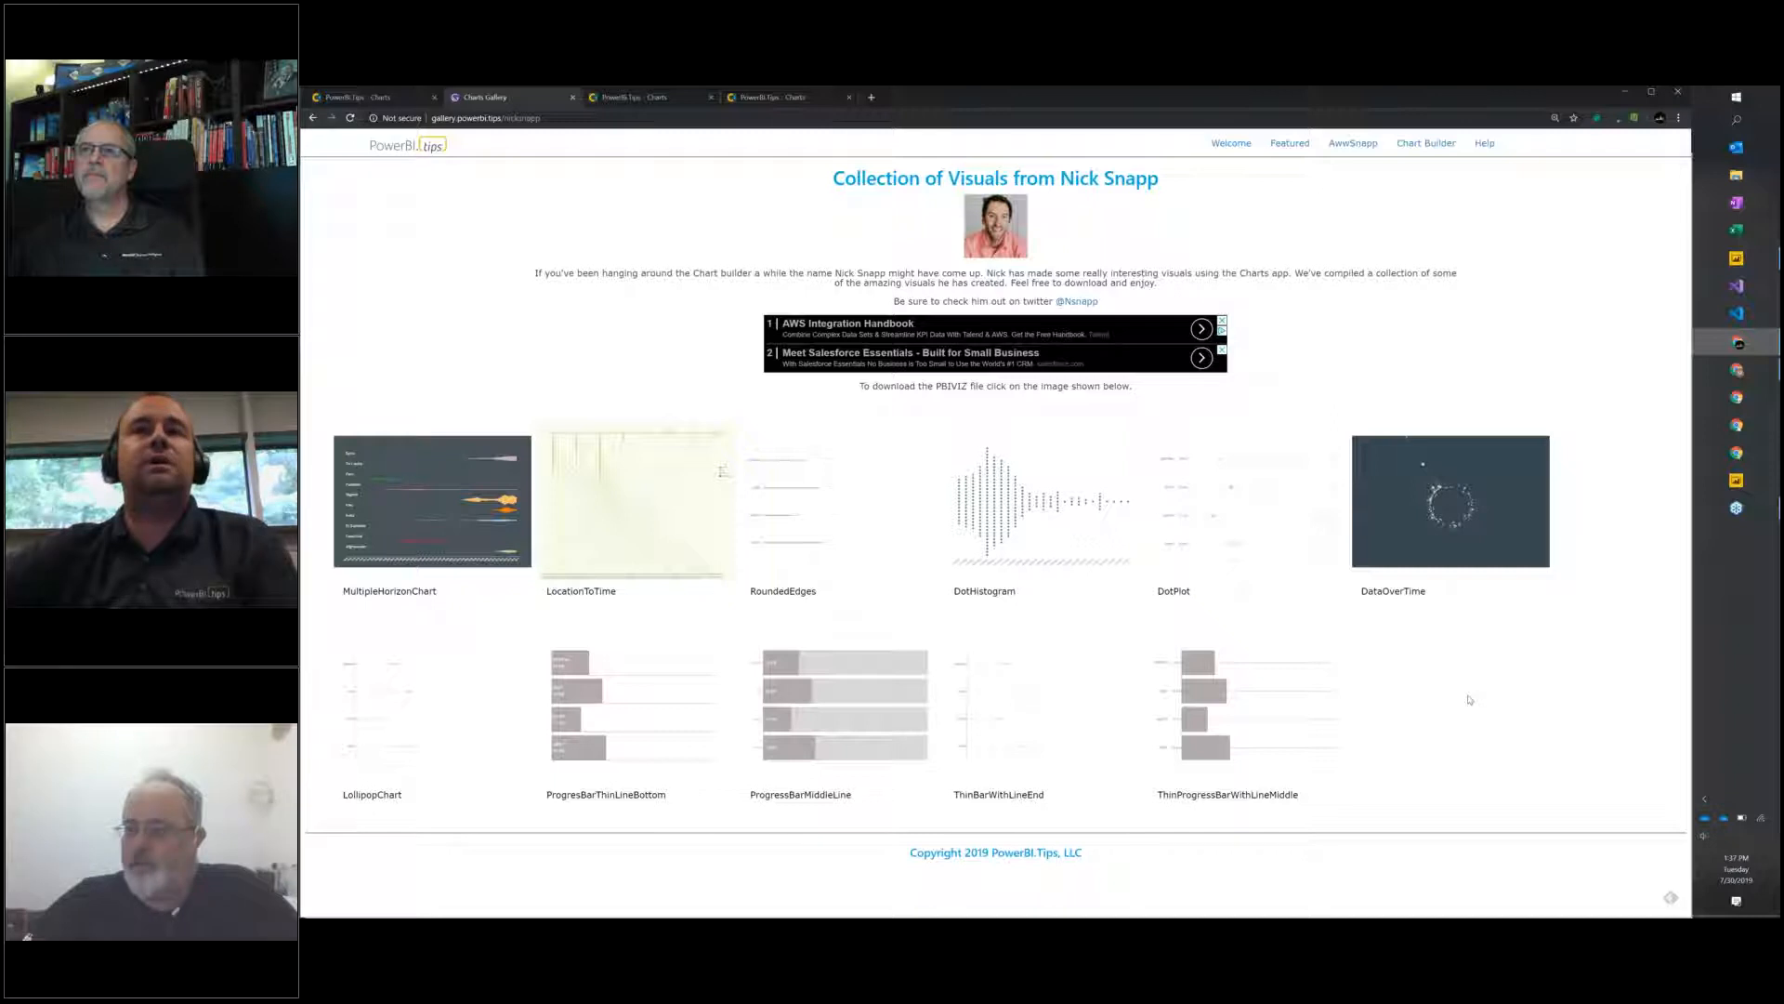
{"action": "left_click", "coordinate": [359, 99]}
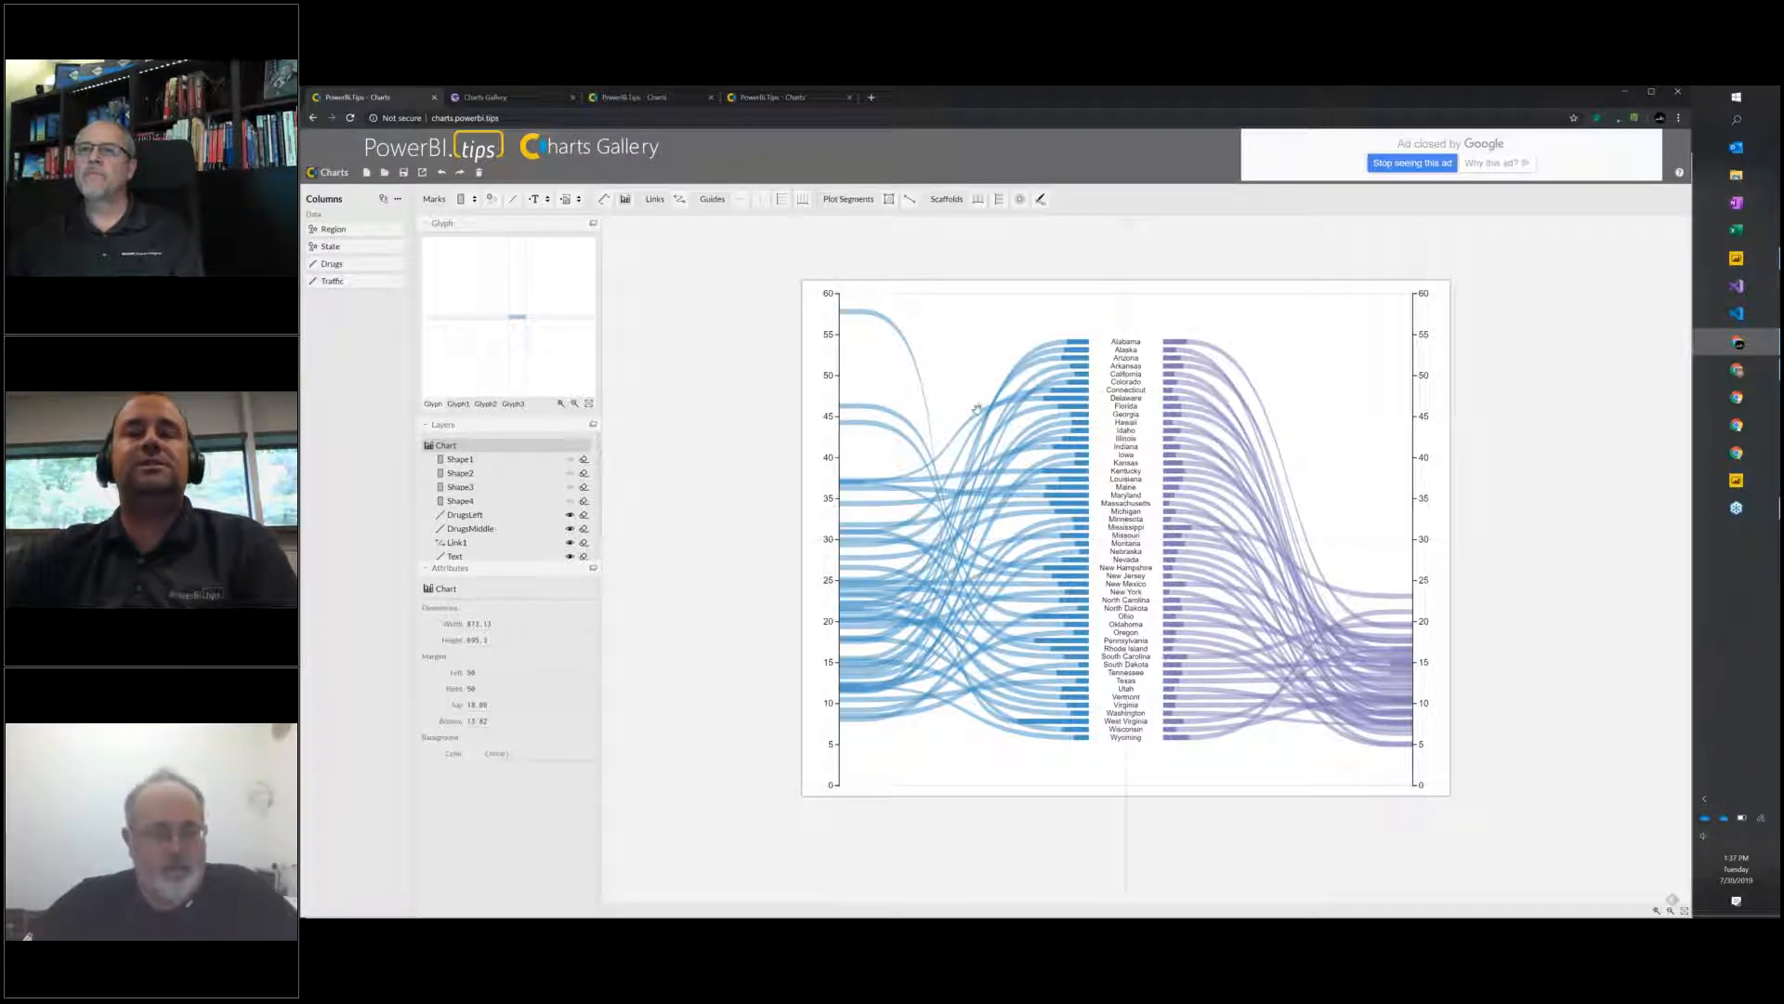
Magnify the chart and circle the blue and purple Alabama bars in red, clearing the annotations when finished.
{"action": "left_click", "coordinate": [1119, 333]}
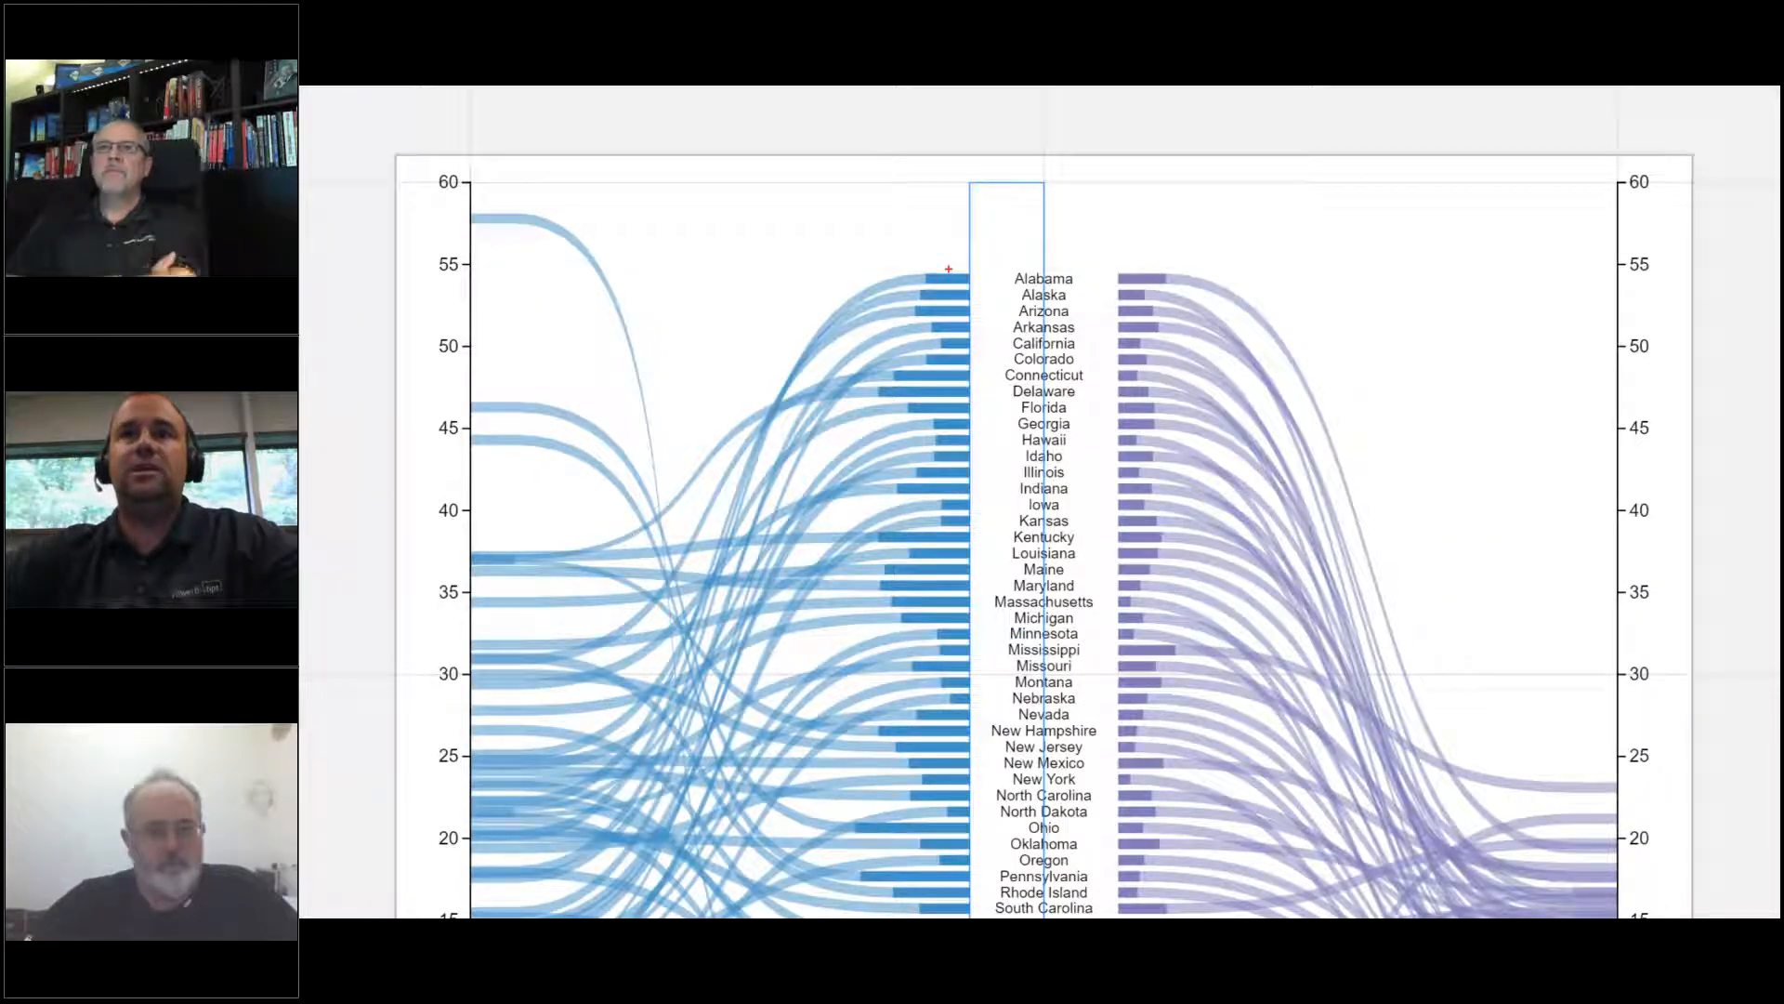
{"action": "mouse_move", "coordinate": [945, 264]}
{"action": "left_mouse_down"}
{"action": "mouse_move", "coordinate": [908, 281]}
{"action": "mouse_move", "coordinate": [966, 293]}
{"action": "mouse_move", "coordinate": [967, 264]}
{"action": "left_mouse_up"}
{"action": "mouse_move", "coordinate": [1148, 267]}
{"action": "left_mouse_down"}
{"action": "mouse_move", "coordinate": [1102, 275]}
{"action": "mouse_move", "coordinate": [1158, 296]}
{"action": "mouse_move", "coordinate": [1187, 279]}
{"action": "mouse_move", "coordinate": [1145, 264]}
{"action": "left_mouse_up"}
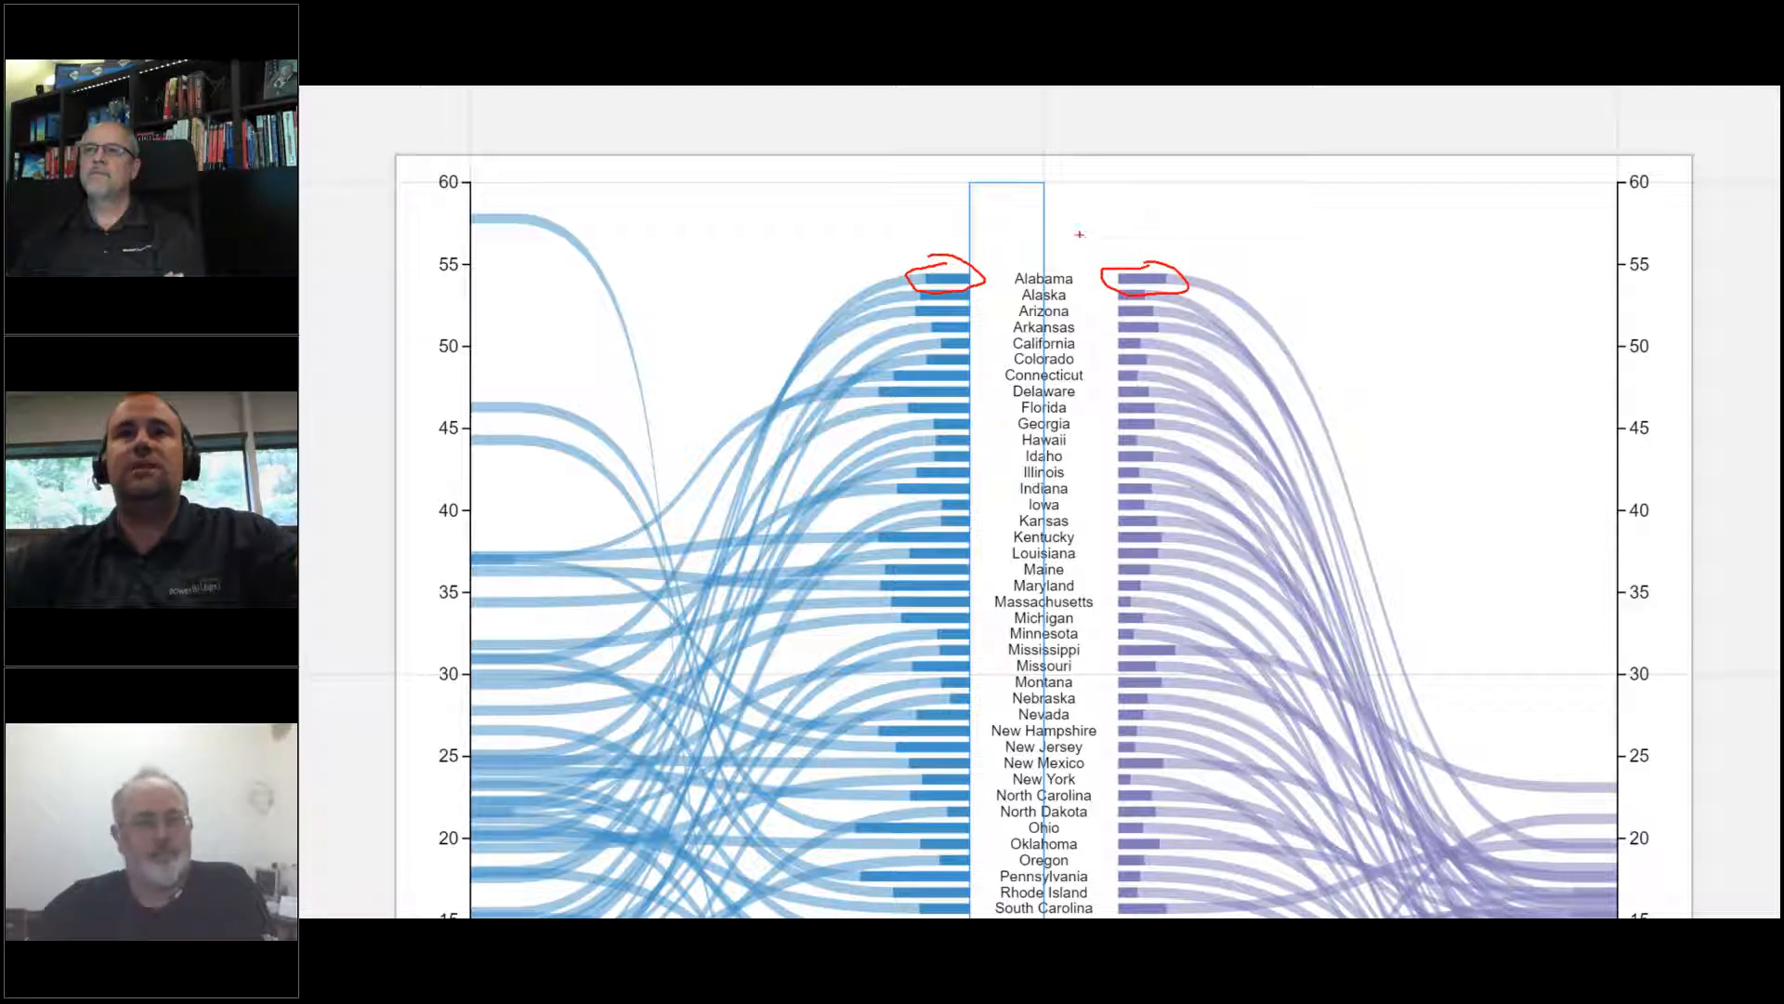
{"action": "key", "text": "Escape"}
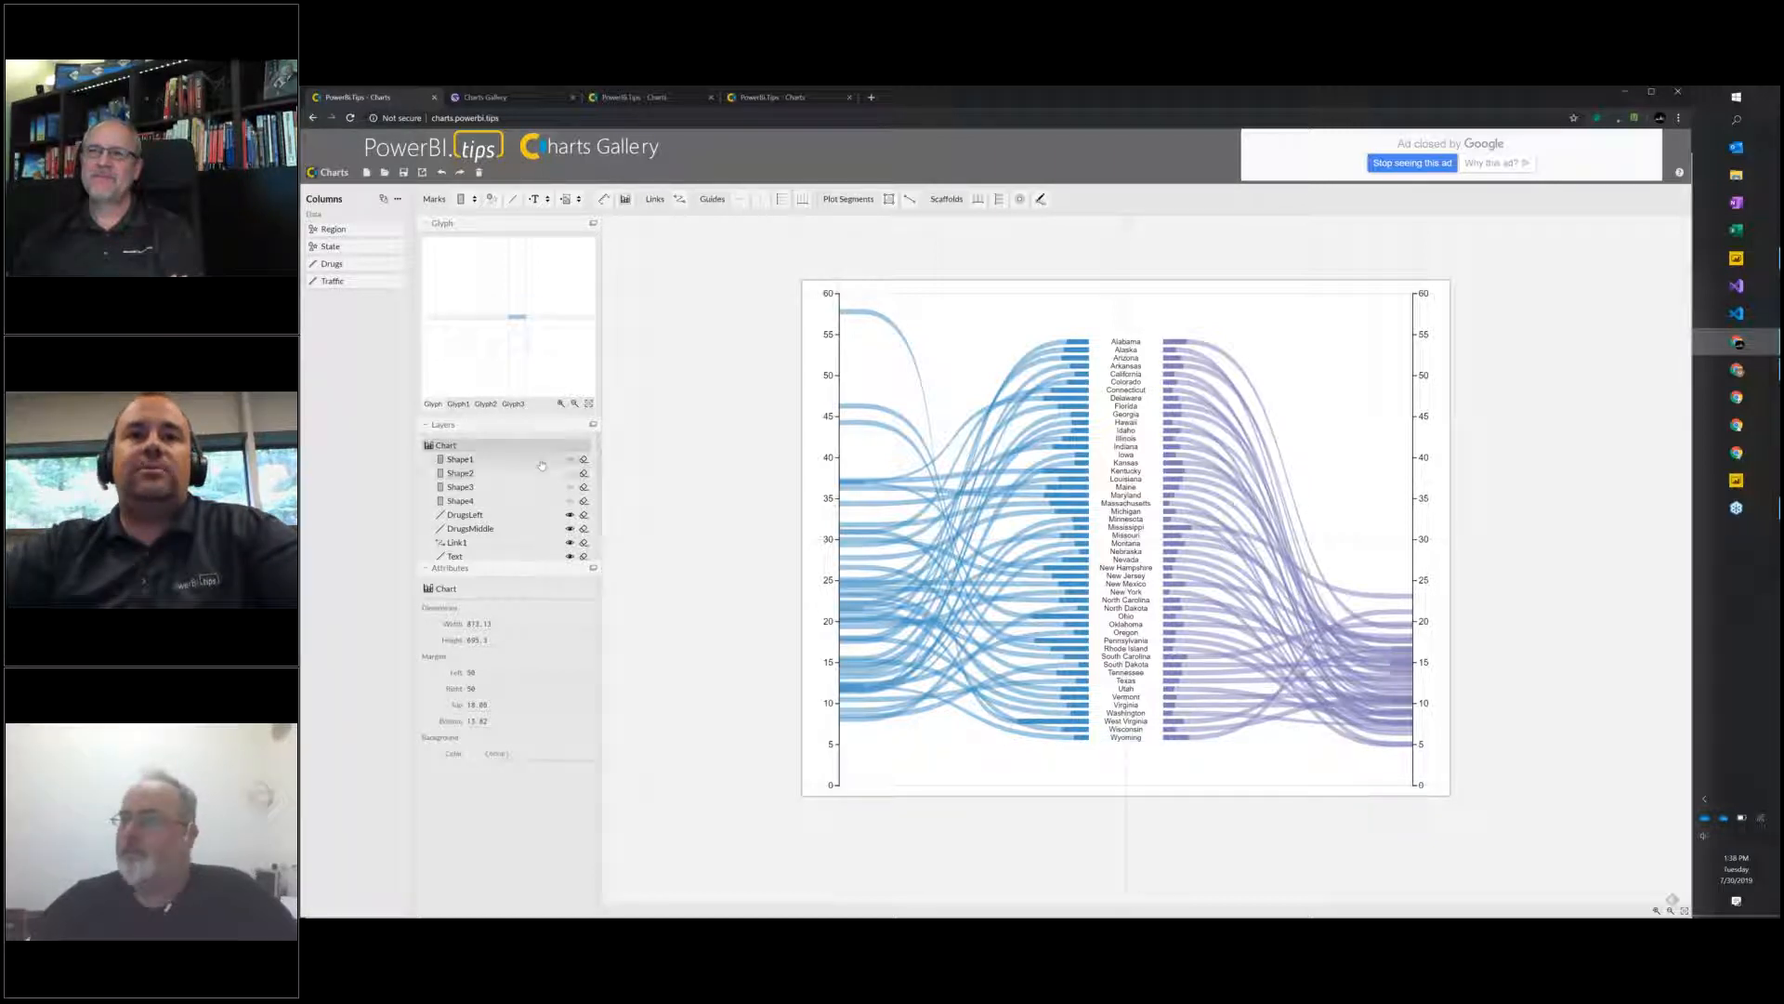
Show the hidden Shape1 to Shape4 layers and select Shape1.
{"action": "left_click", "coordinate": [570, 459]}
{"action": "left_click", "coordinate": [570, 487]}
{"action": "left_click", "coordinate": [569, 501]}
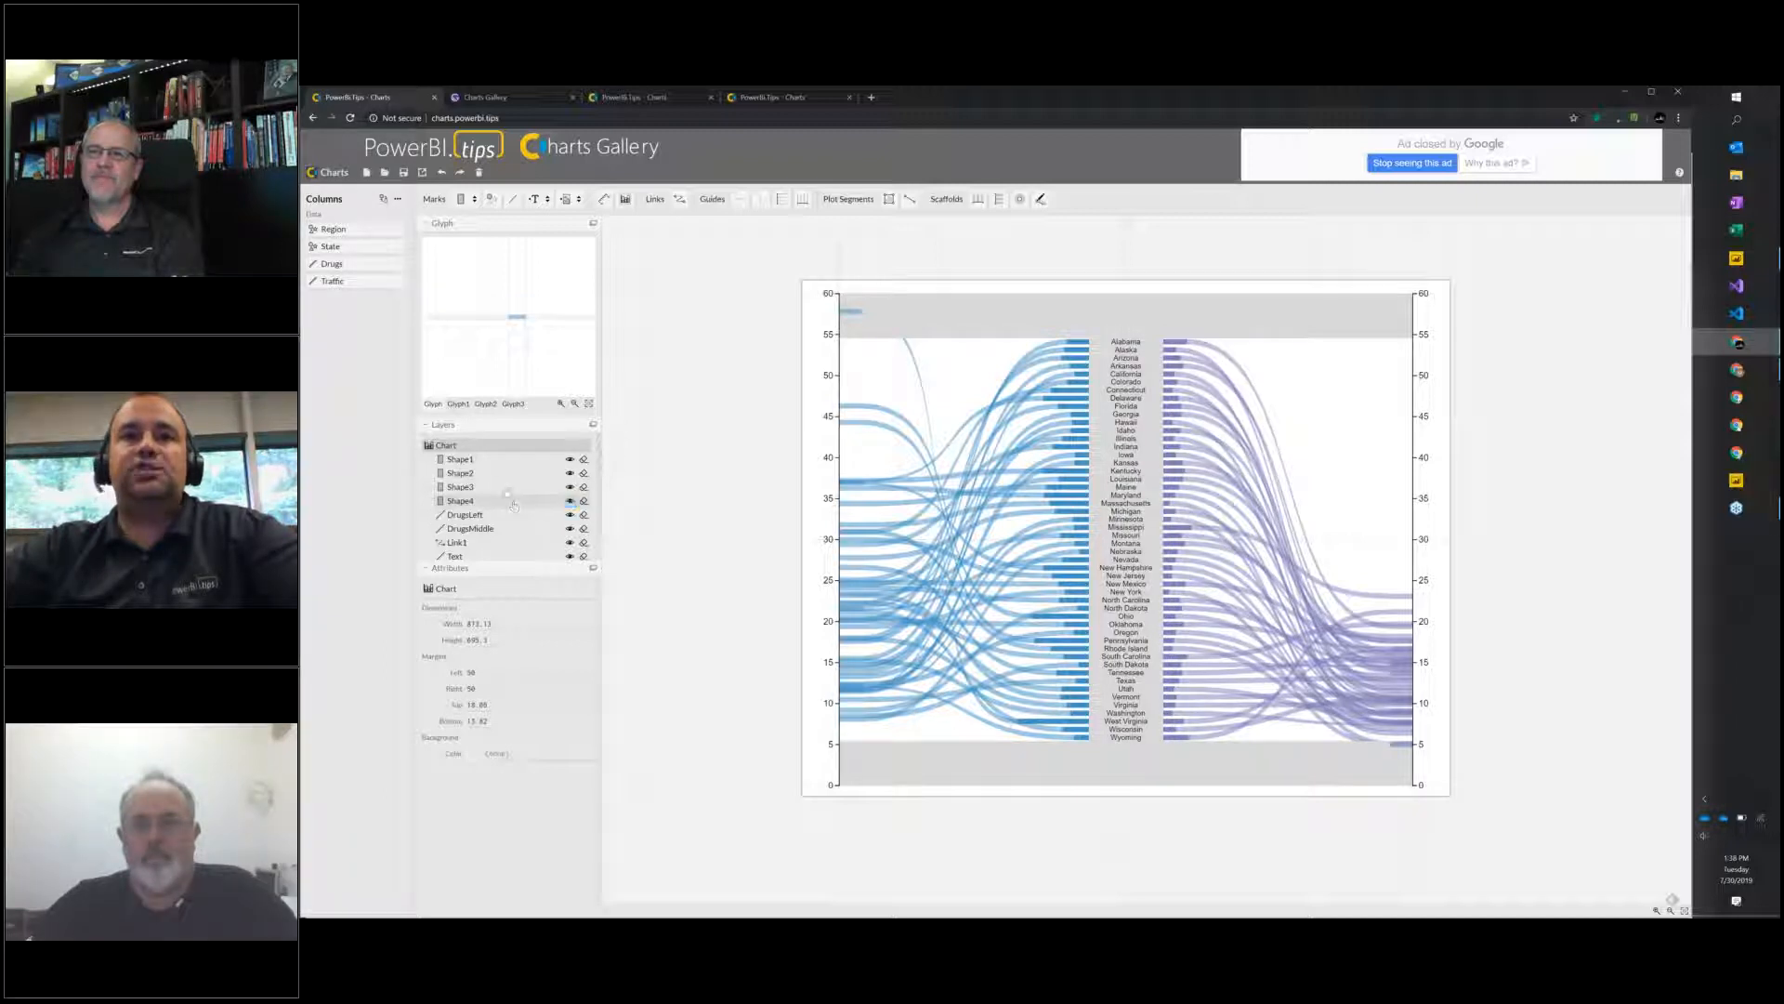
{"action": "left_click", "coordinate": [495, 469]}
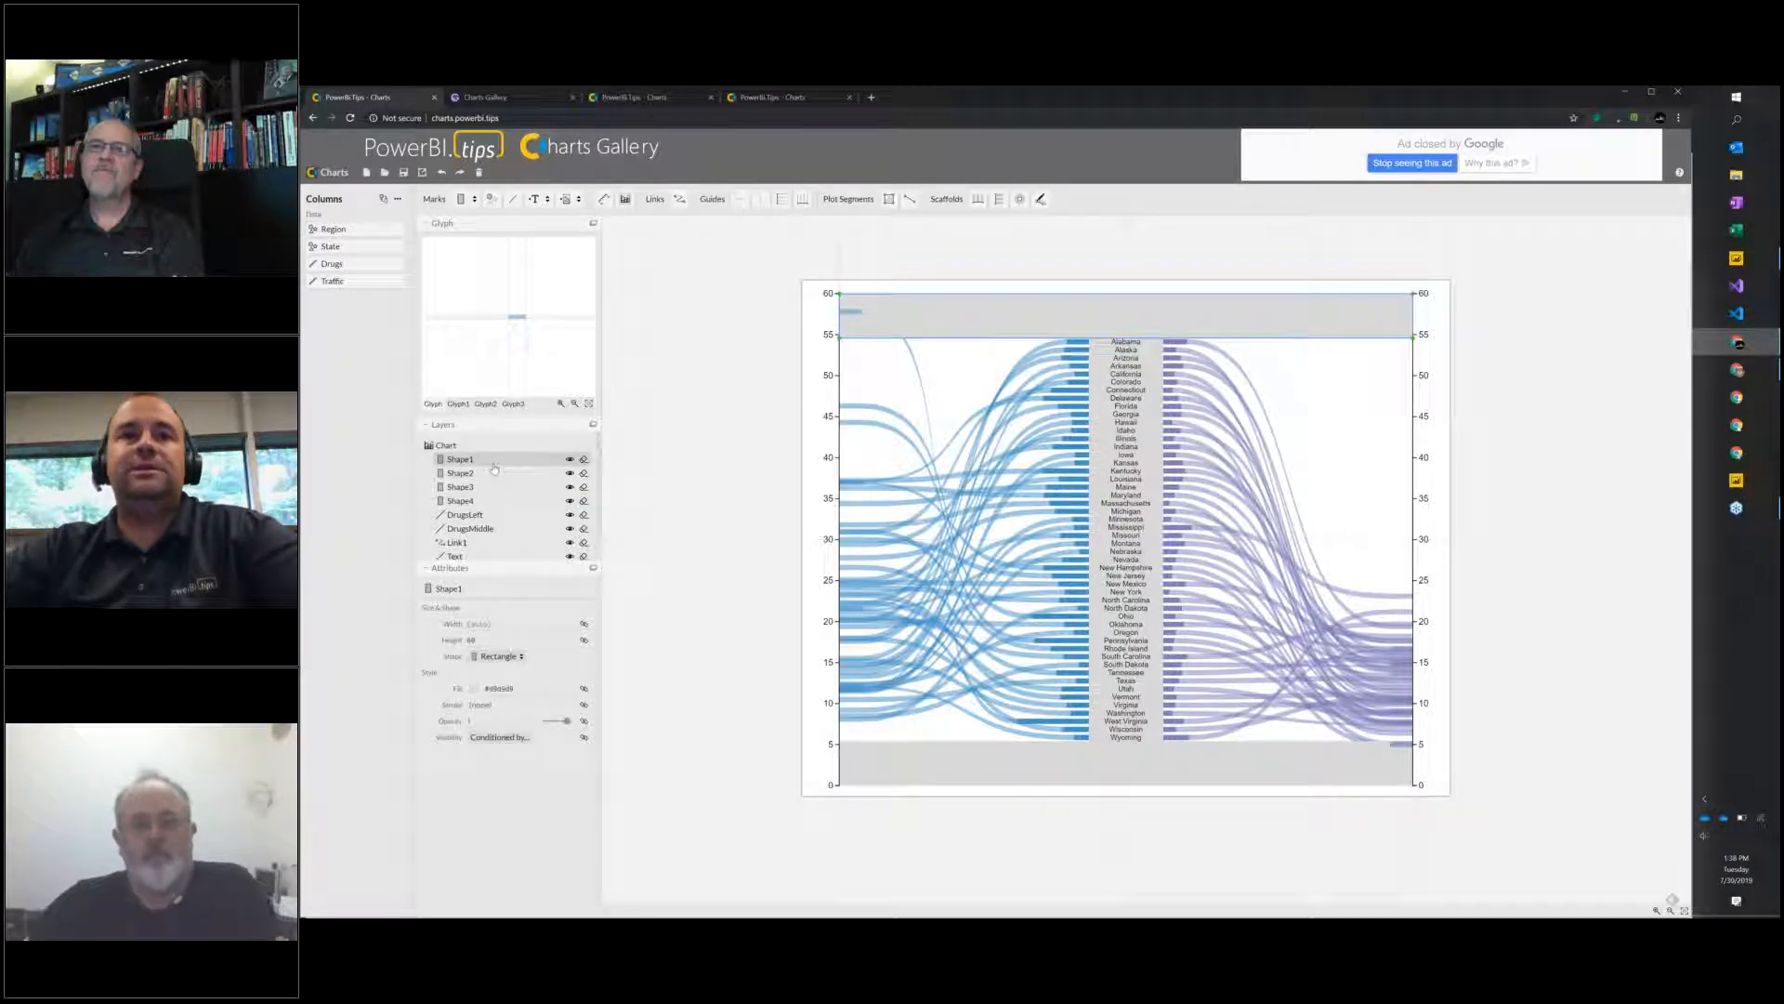
Tilt the DrugsLeft axis by moving its upper end inward, and move that end back to the chart's left margin.
{"action": "left_click", "coordinate": [482, 517]}
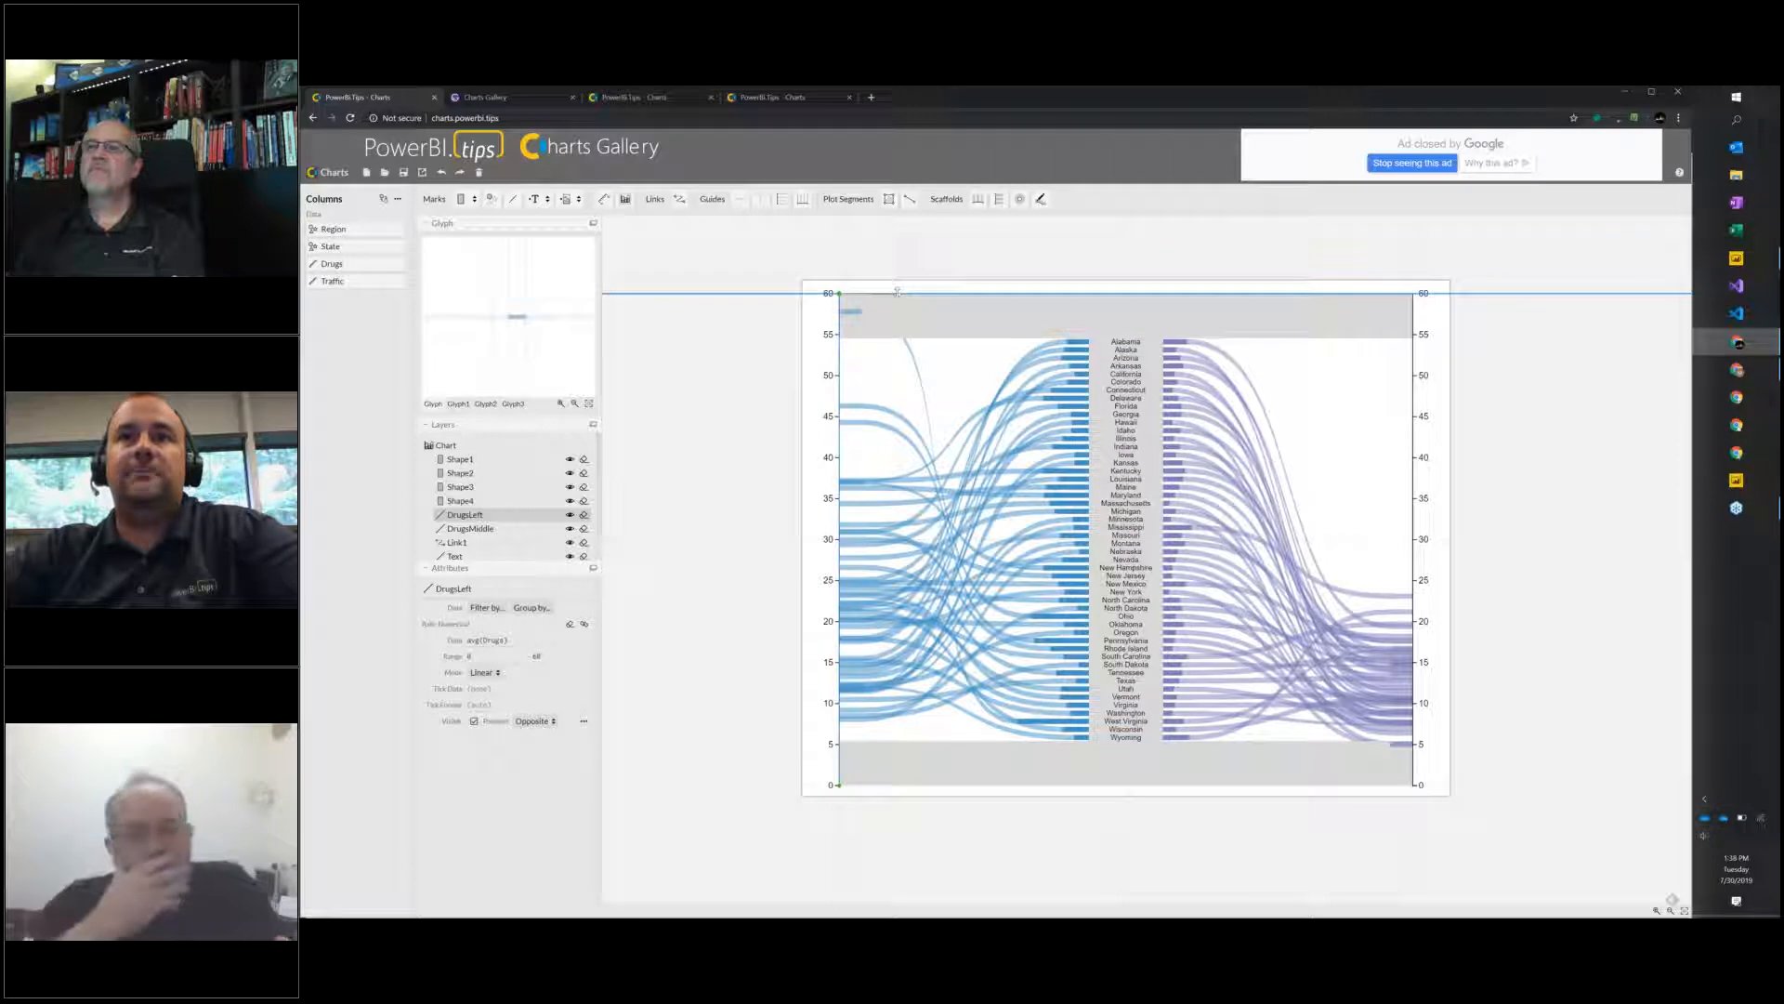
{"action": "left_click_drag", "start_coordinate": [896, 291], "coordinate": [981, 293]}
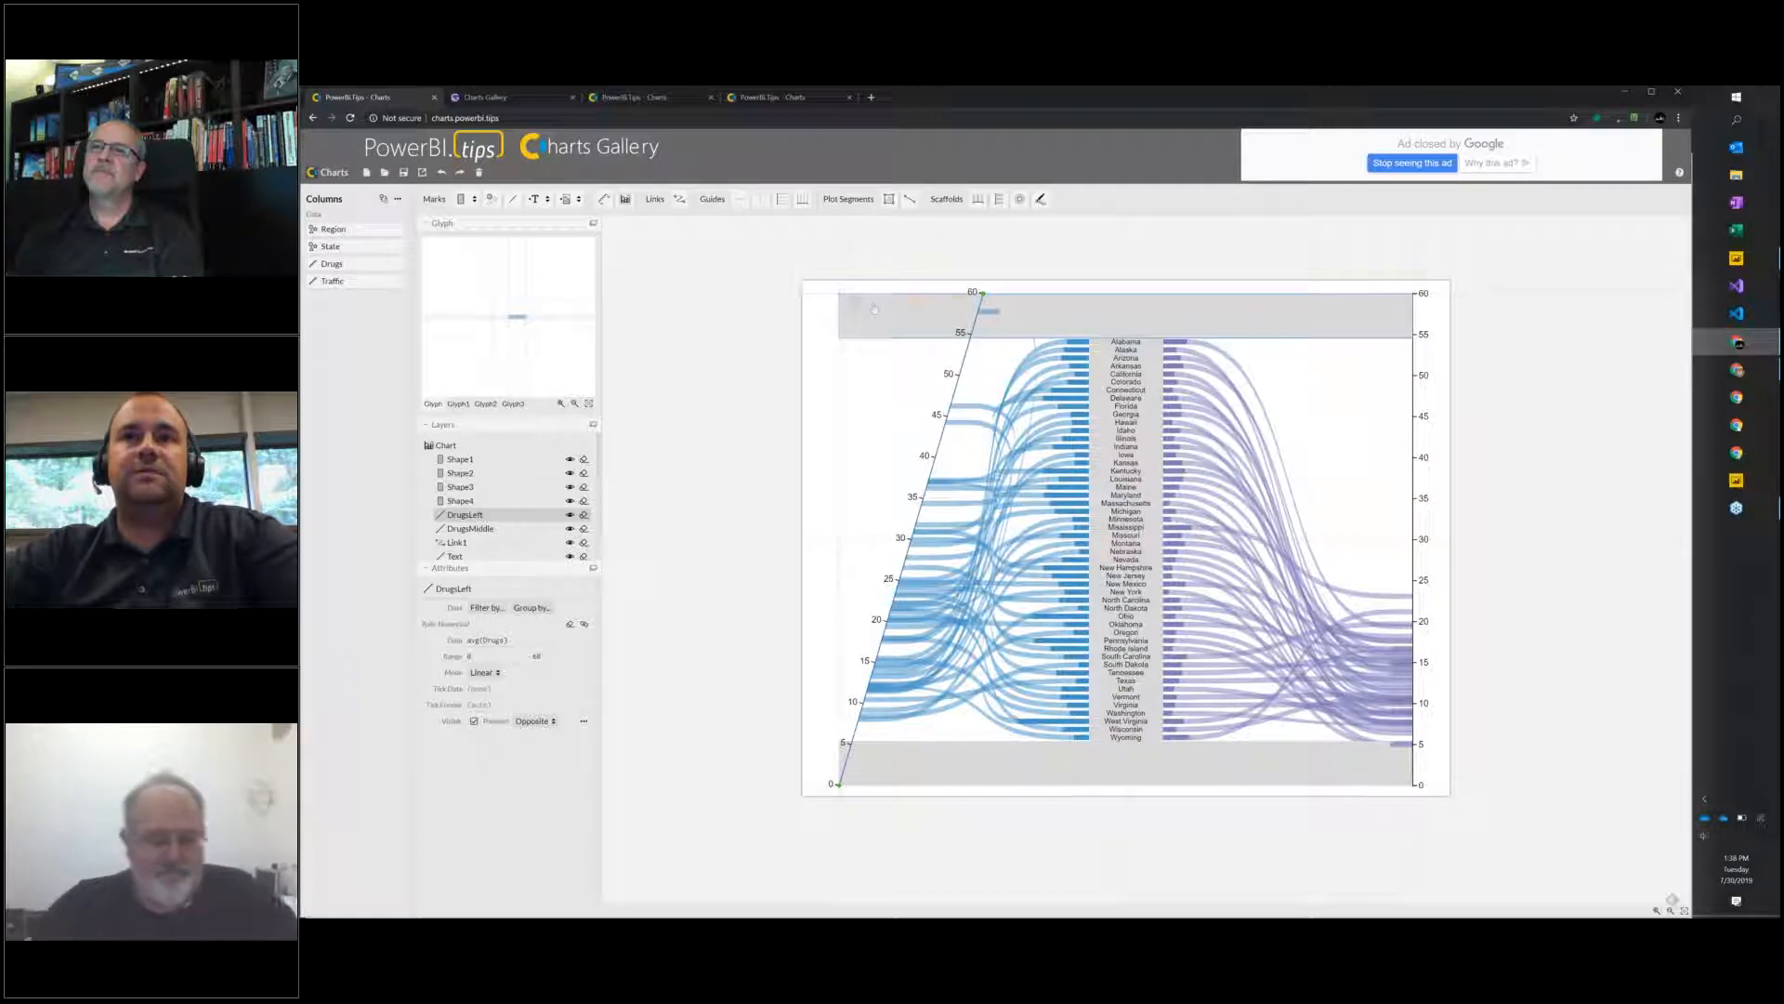
{"action": "left_click_drag", "start_coordinate": [983, 294], "coordinate": [838, 294]}
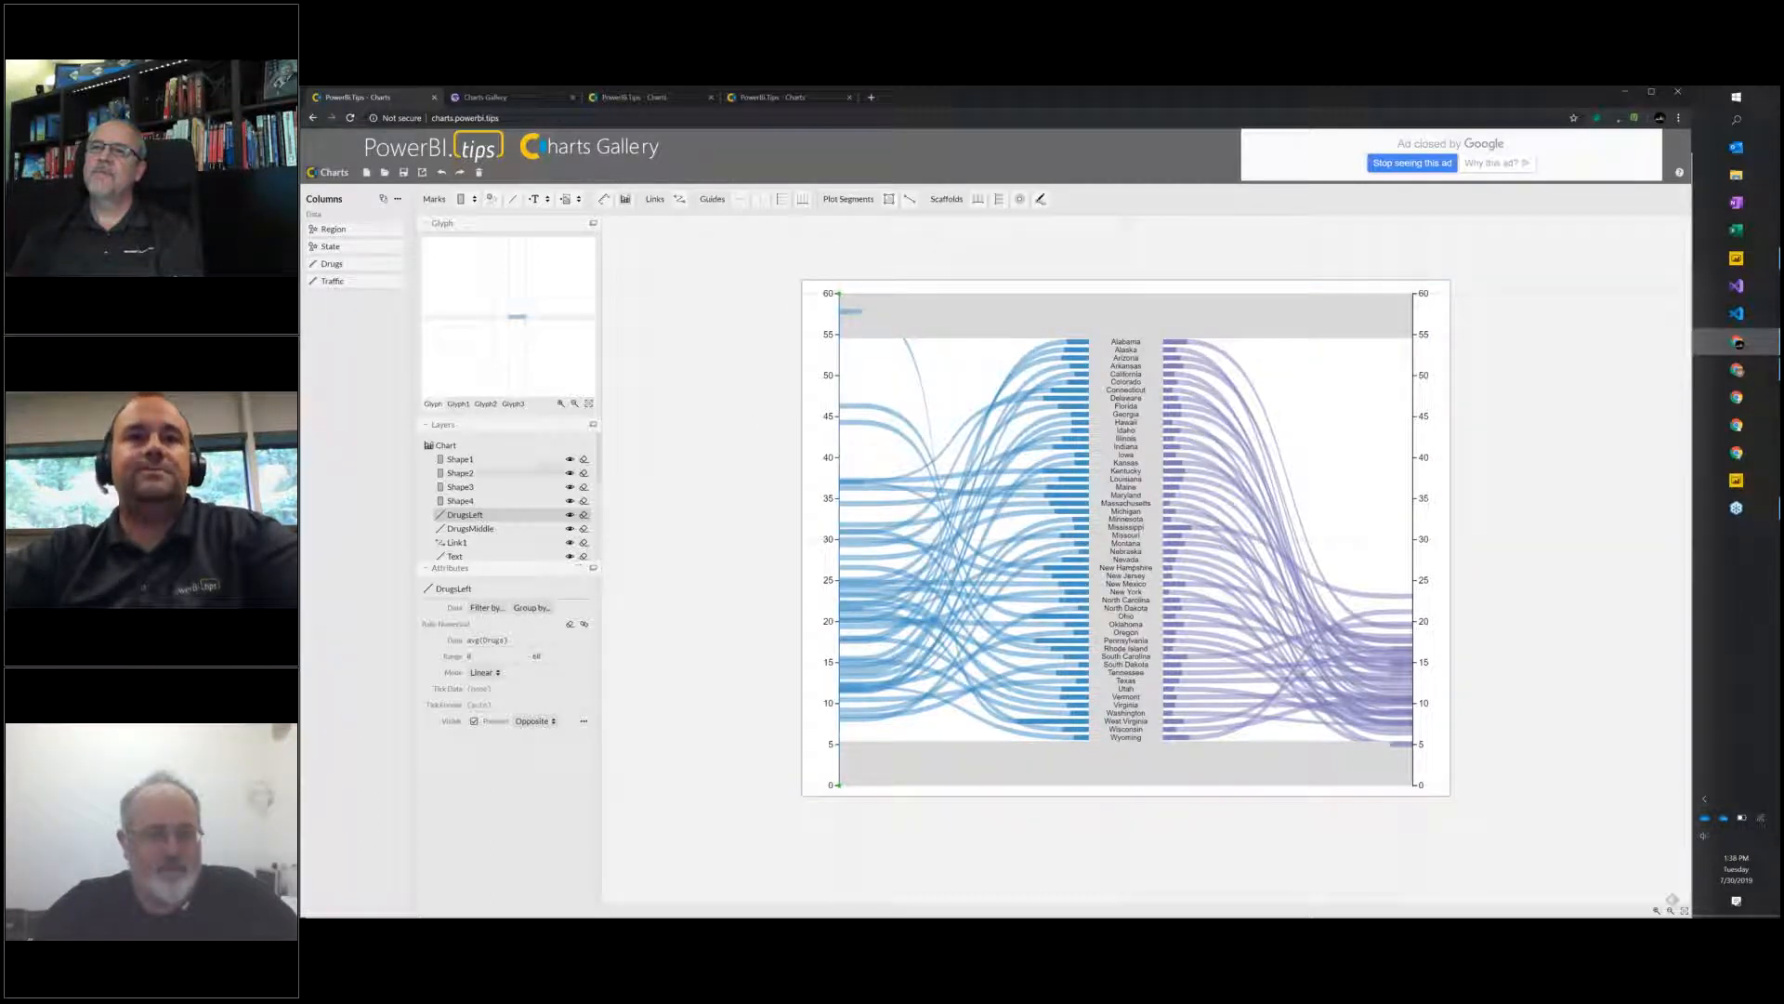
Hide the Shape1, Shape2, Shape3 and Shape4 layers.
{"action": "left_click", "coordinate": [570, 459]}
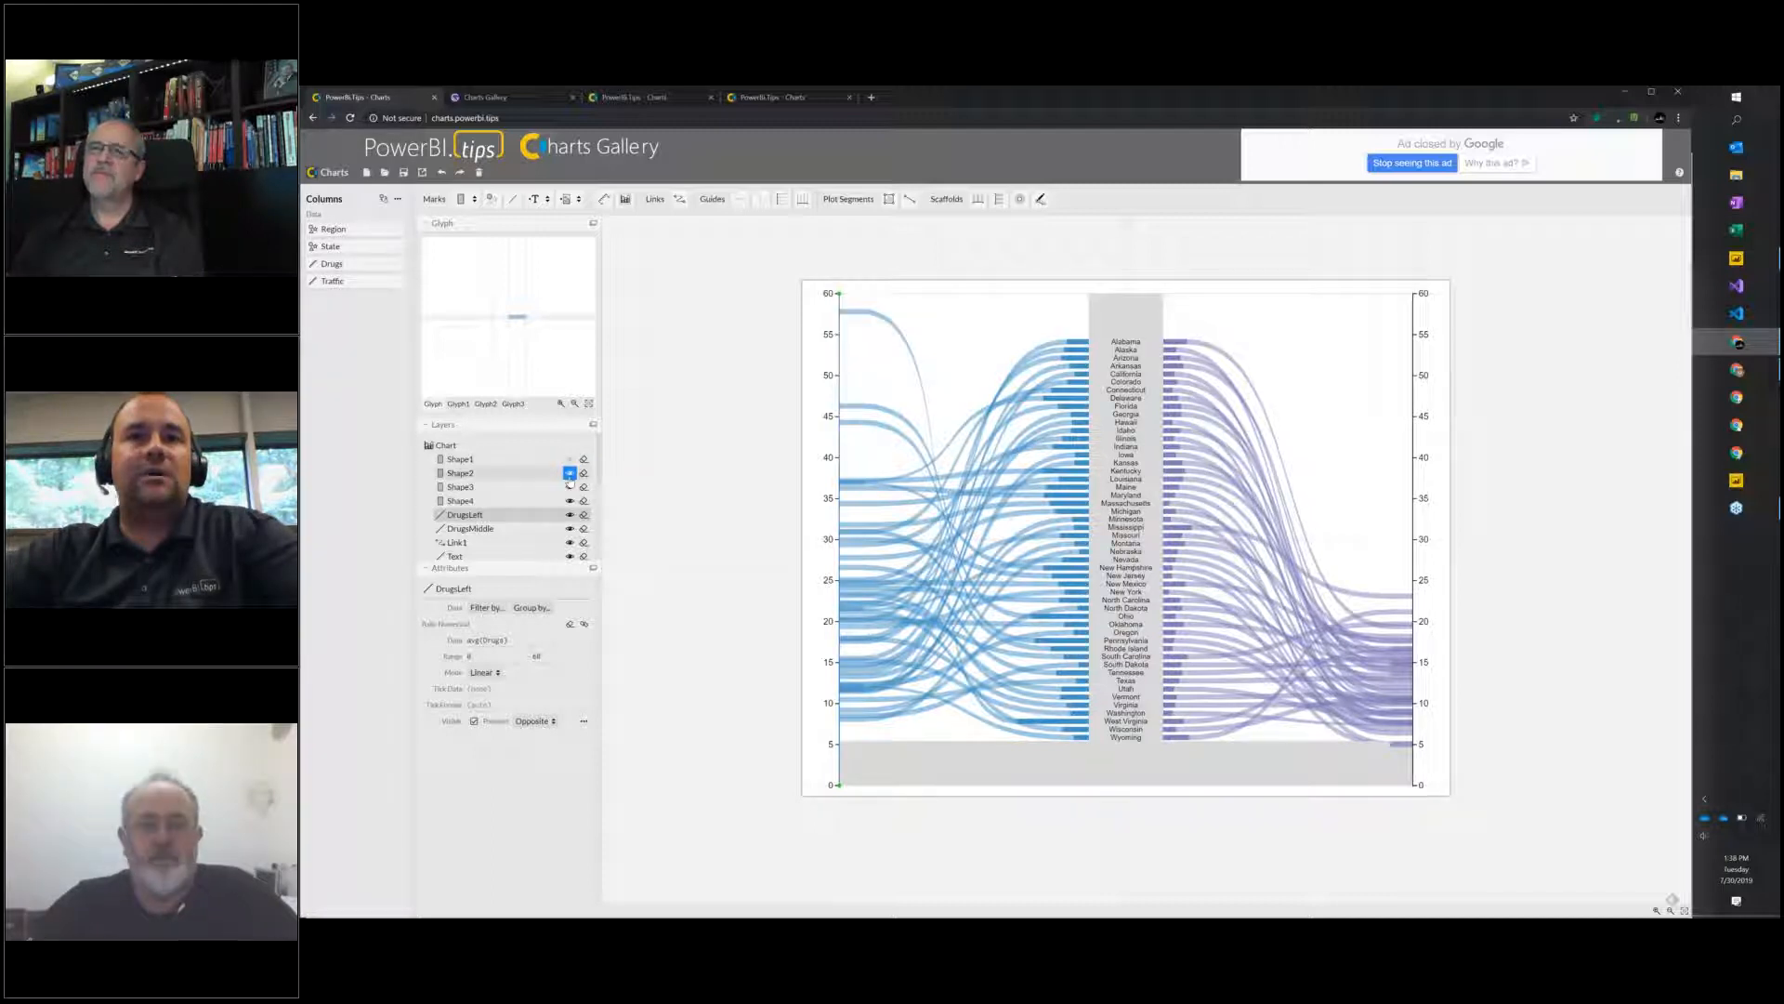
{"action": "left_click", "coordinate": [570, 473]}
{"action": "left_click", "coordinate": [569, 487]}
{"action": "left_click", "coordinate": [569, 501]}
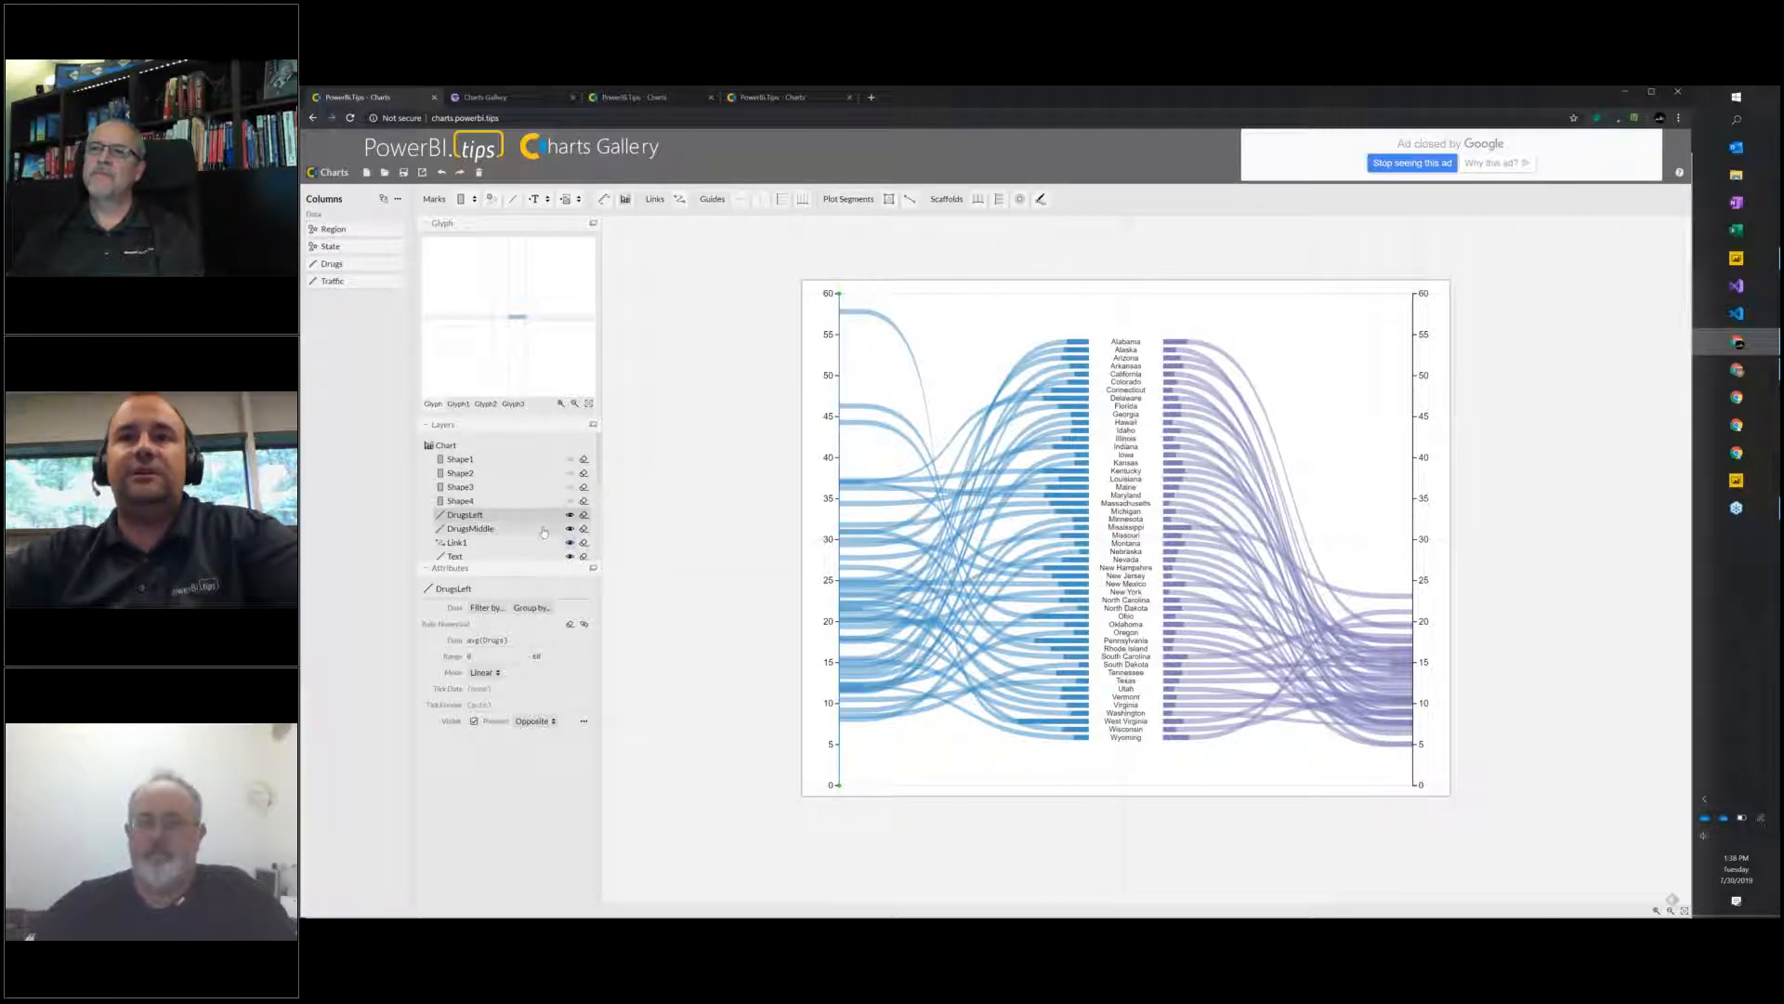
Open the Power BI Custom Visual export settings and review the data mapping slots, axes and scales, and exposed properties.
{"action": "scroll", "coordinate": [521, 502], "scroll_direction": "down", "scroll_amount": 2}
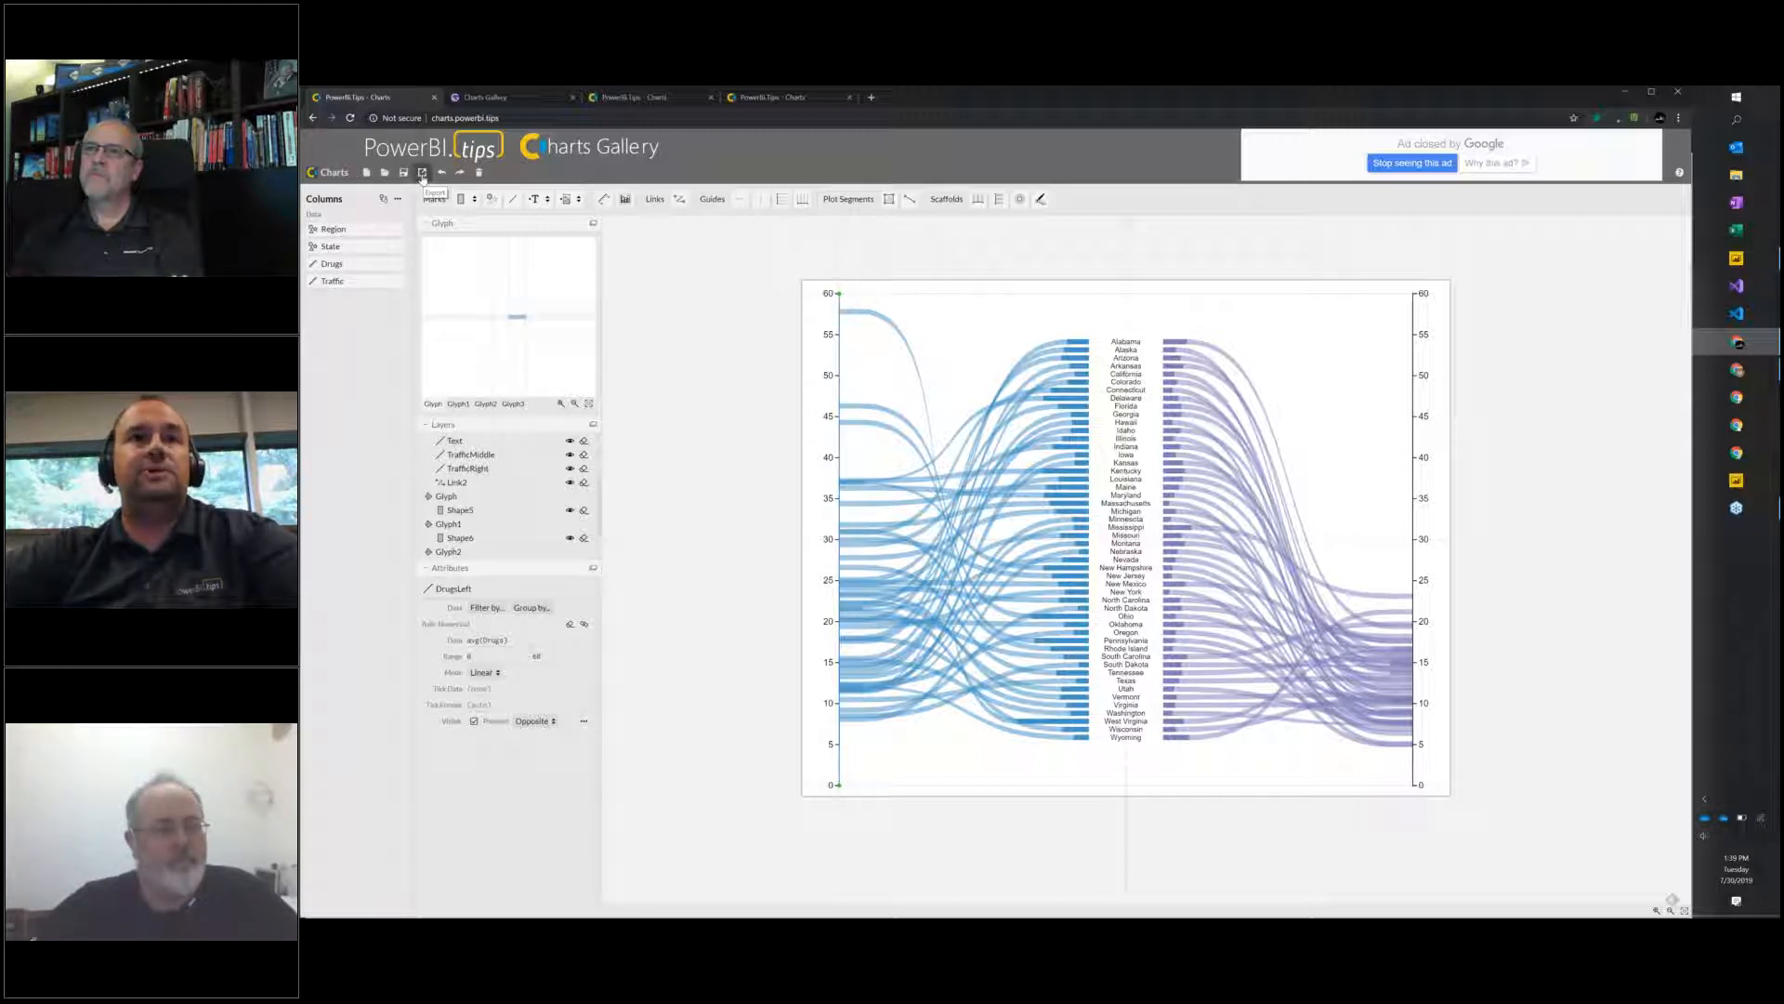
{"action": "left_click", "coordinate": [422, 173]}
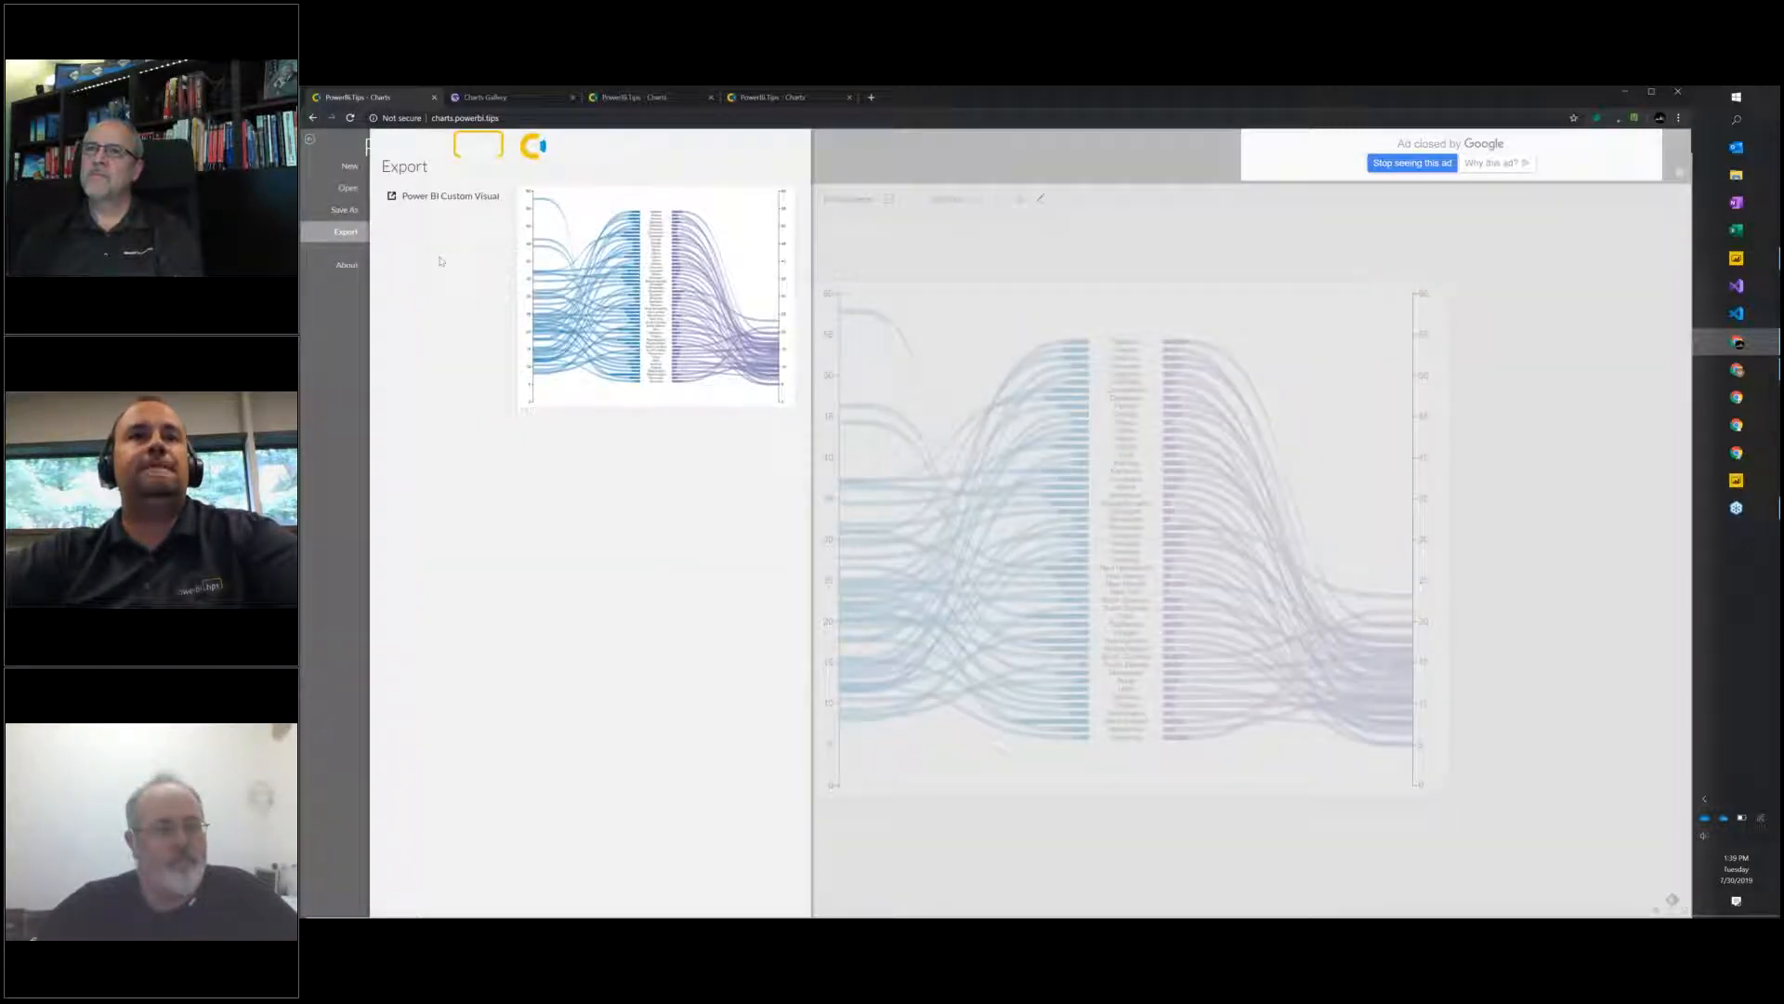
{"action": "left_click", "coordinate": [447, 205]}
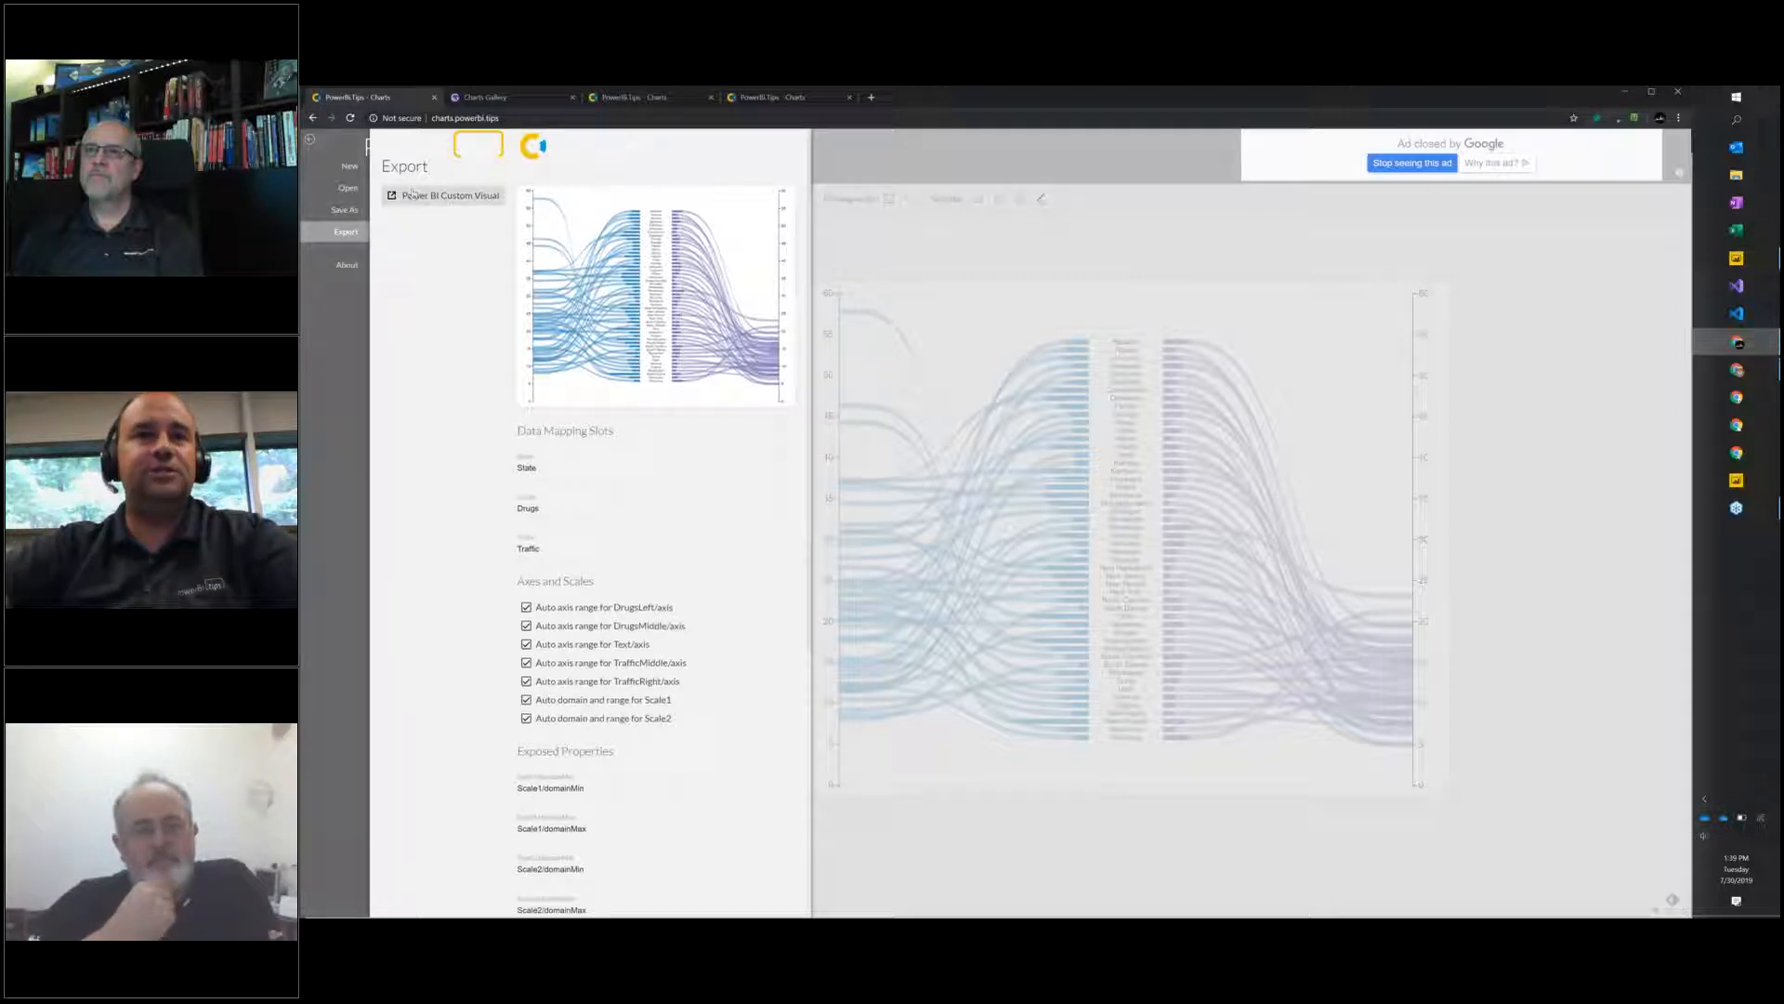
{"action": "scroll", "coordinate": [555, 359], "scroll_direction": "down", "scroll_amount": 2}
{"action": "scroll", "coordinate": [556, 359], "scroll_direction": "down", "scroll_amount": 3}
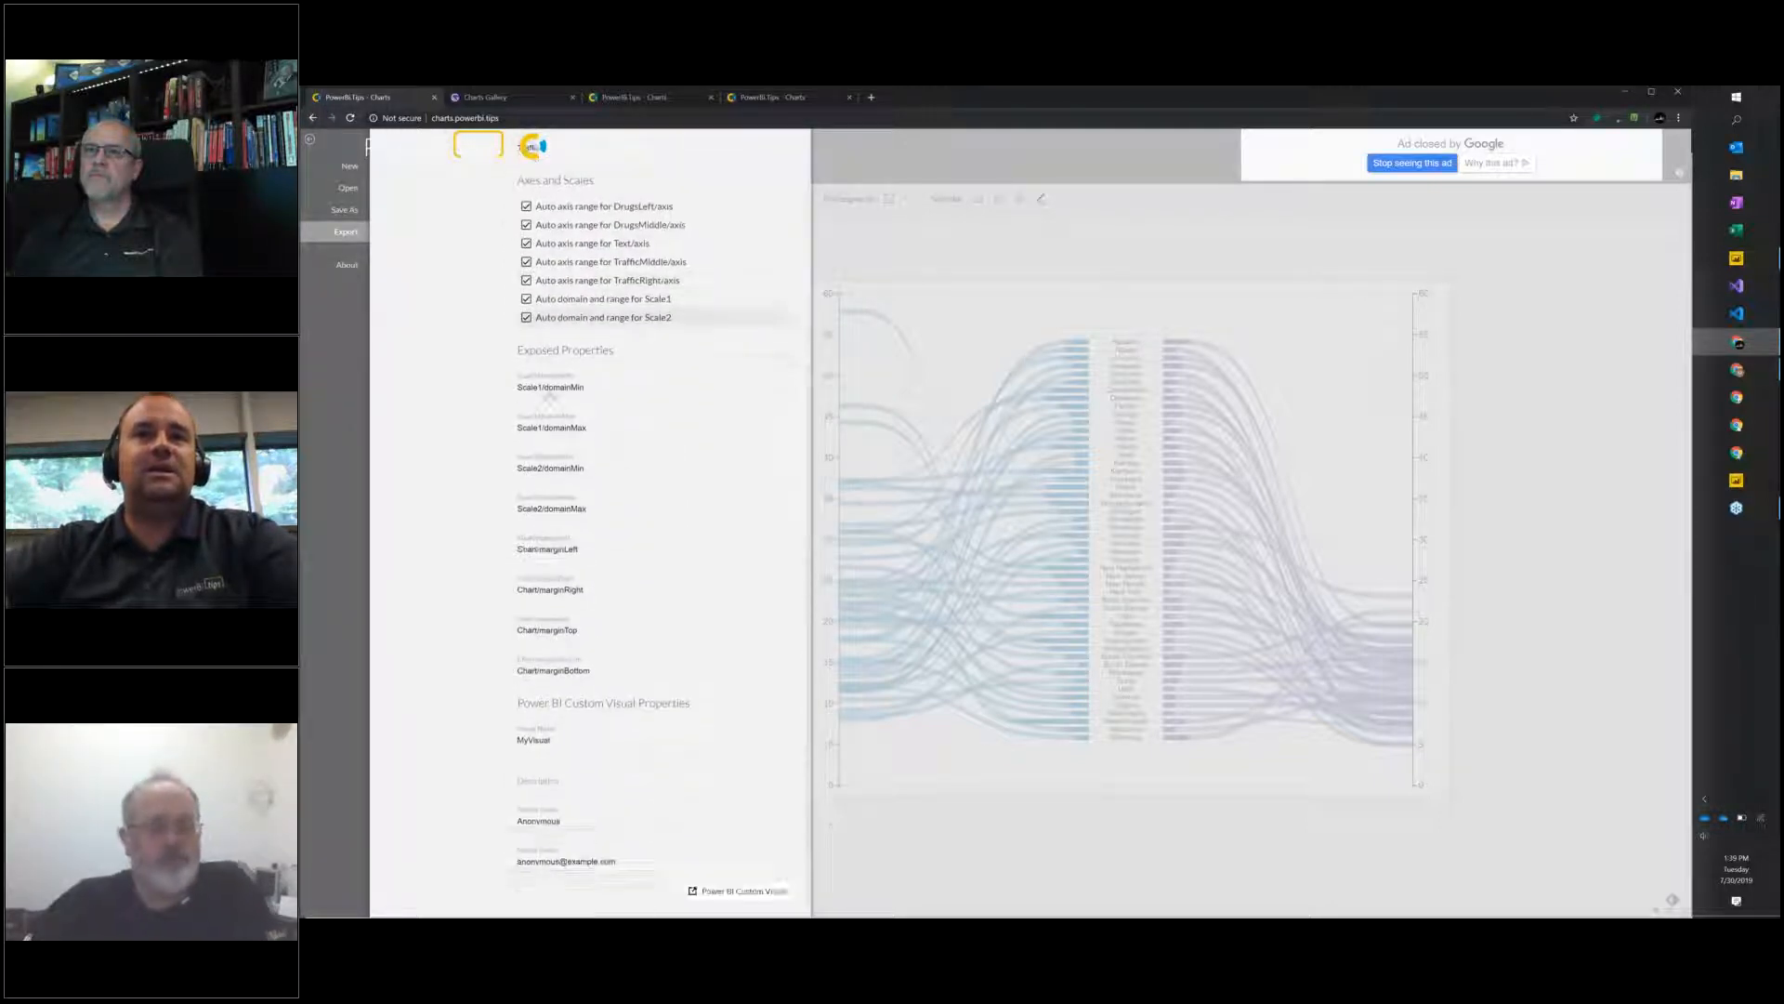
{"action": "scroll", "coordinate": [548, 397], "scroll_direction": "up", "scroll_amount": 3}
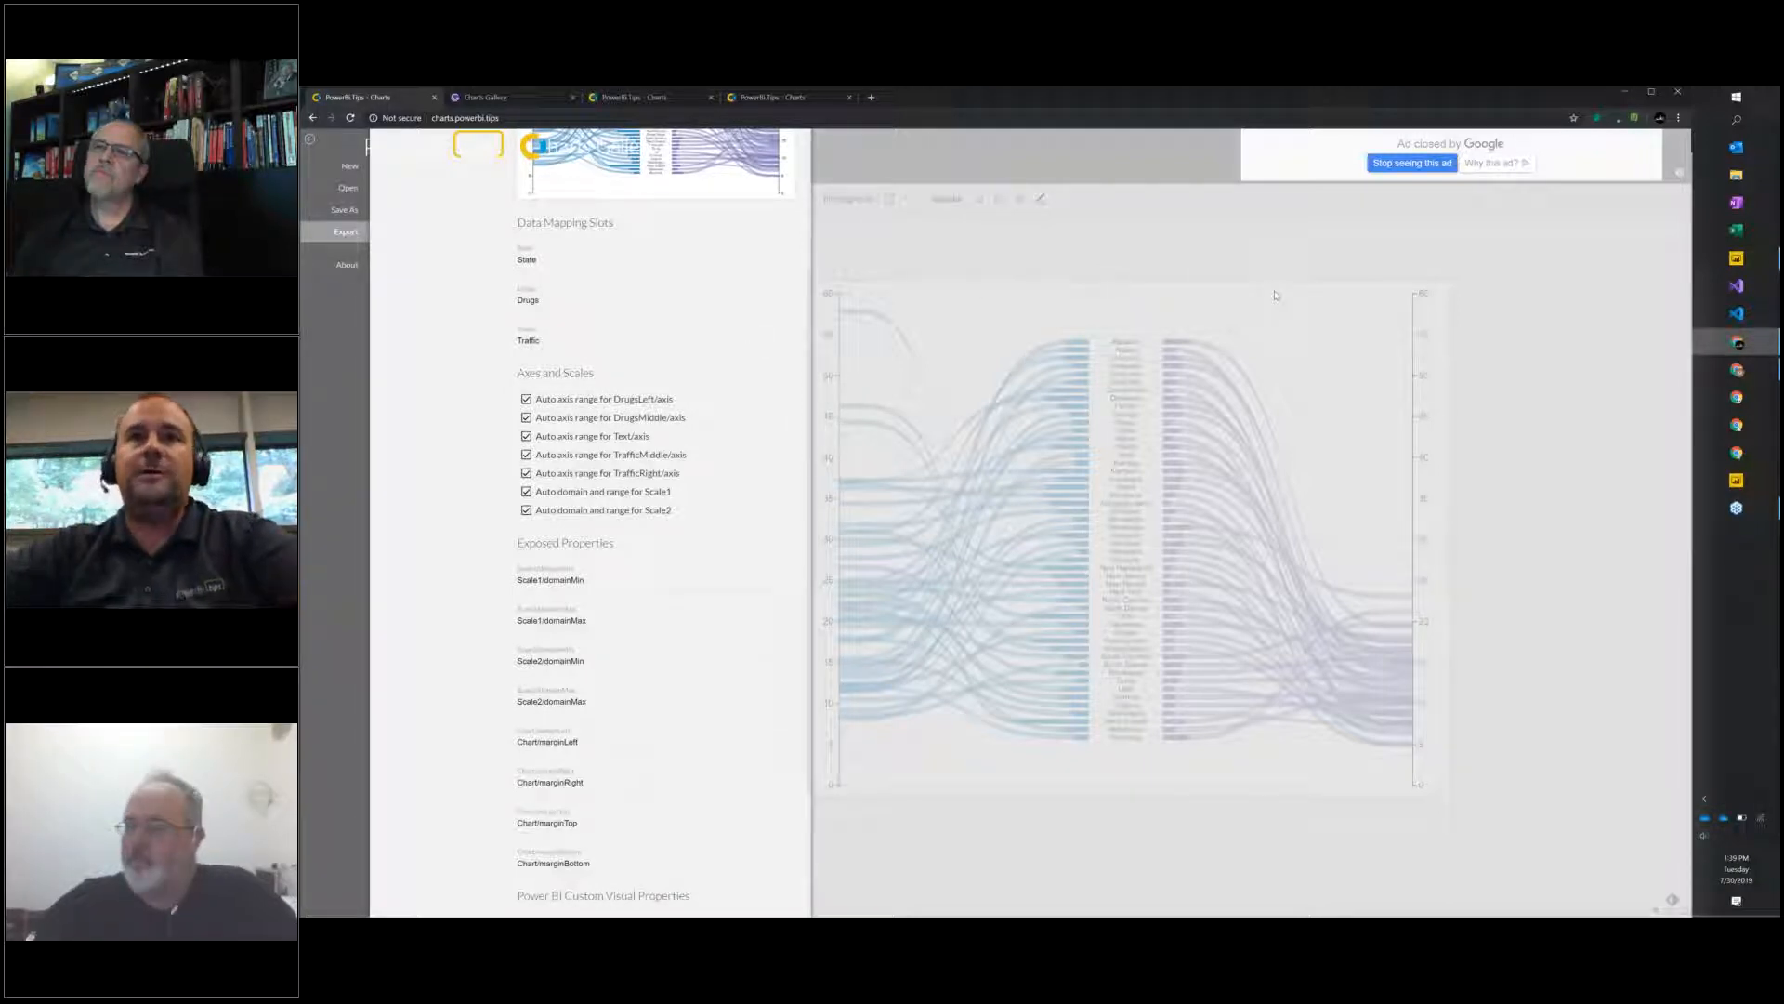
Magnify the chart's left axis and circle the ends of its scale in red, clearing each annotation.
{"action": "key", "text": "ctrl+1"}
{"action": "mouse_move", "coordinate": [749, 296]}
{"action": "left_mouse_down"}
{"action": "mouse_move", "coordinate": [740, 325]}
{"action": "mouse_move", "coordinate": [726, 277]}
{"action": "left_mouse_up"}
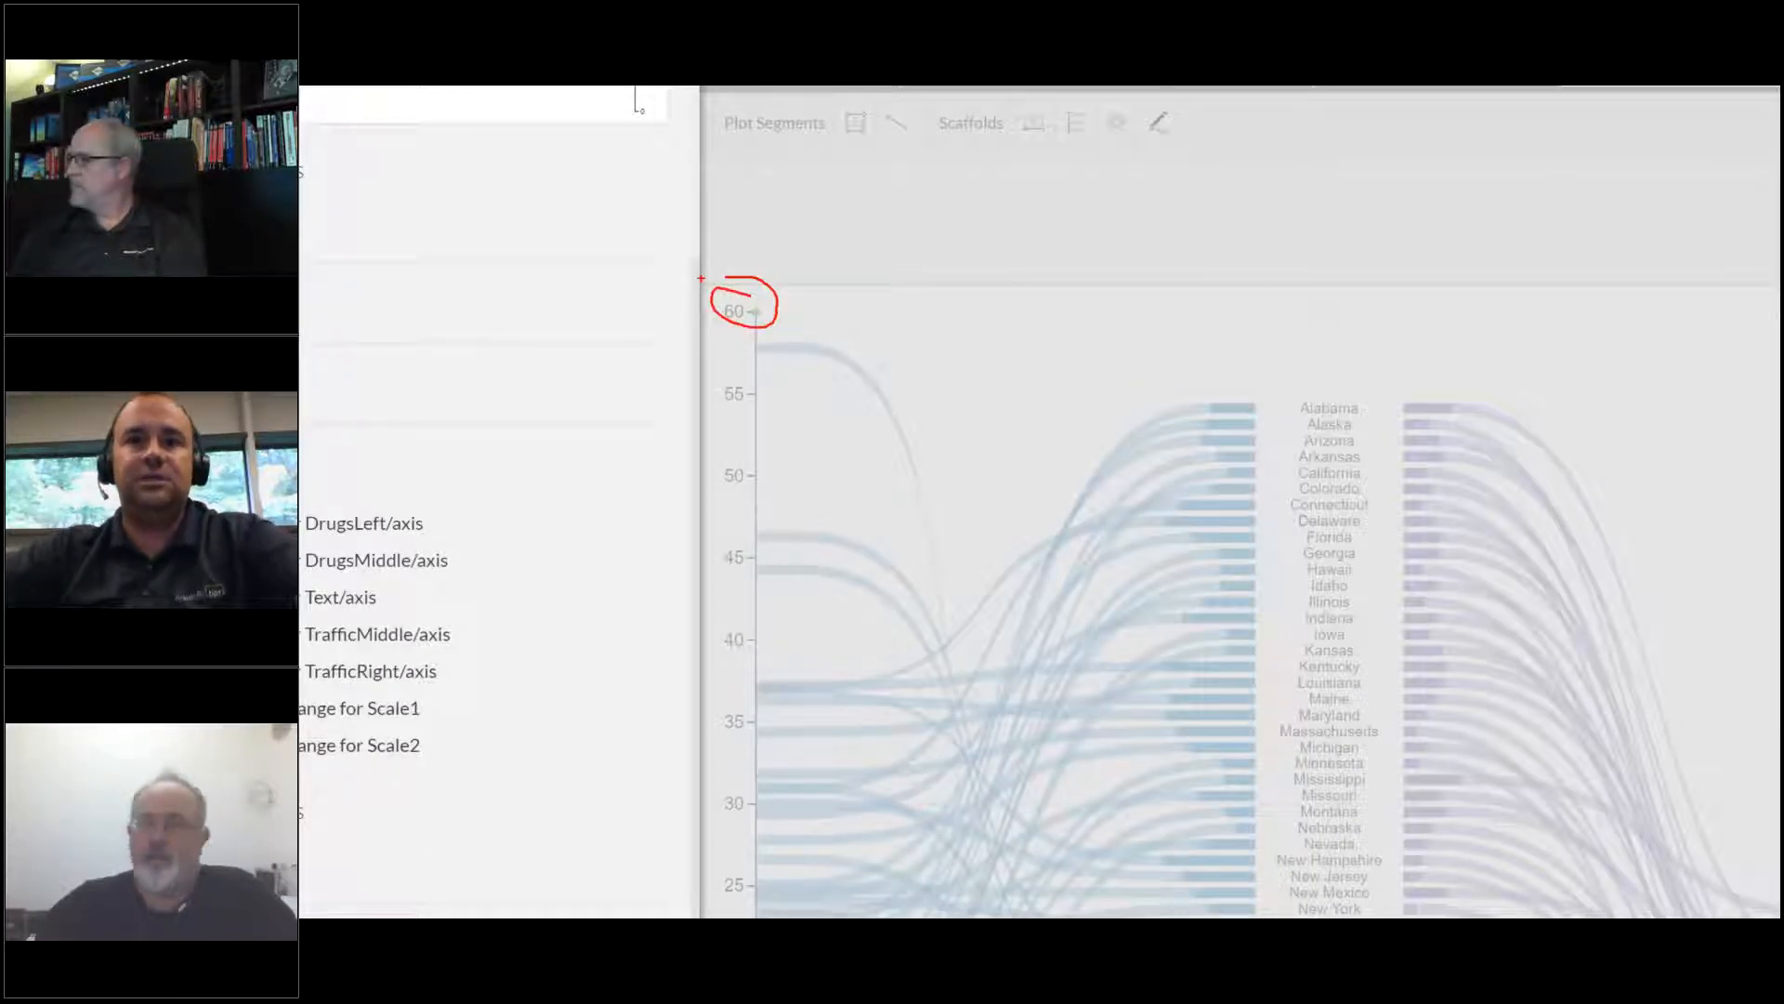
{"action": "key", "text": "Escape"}
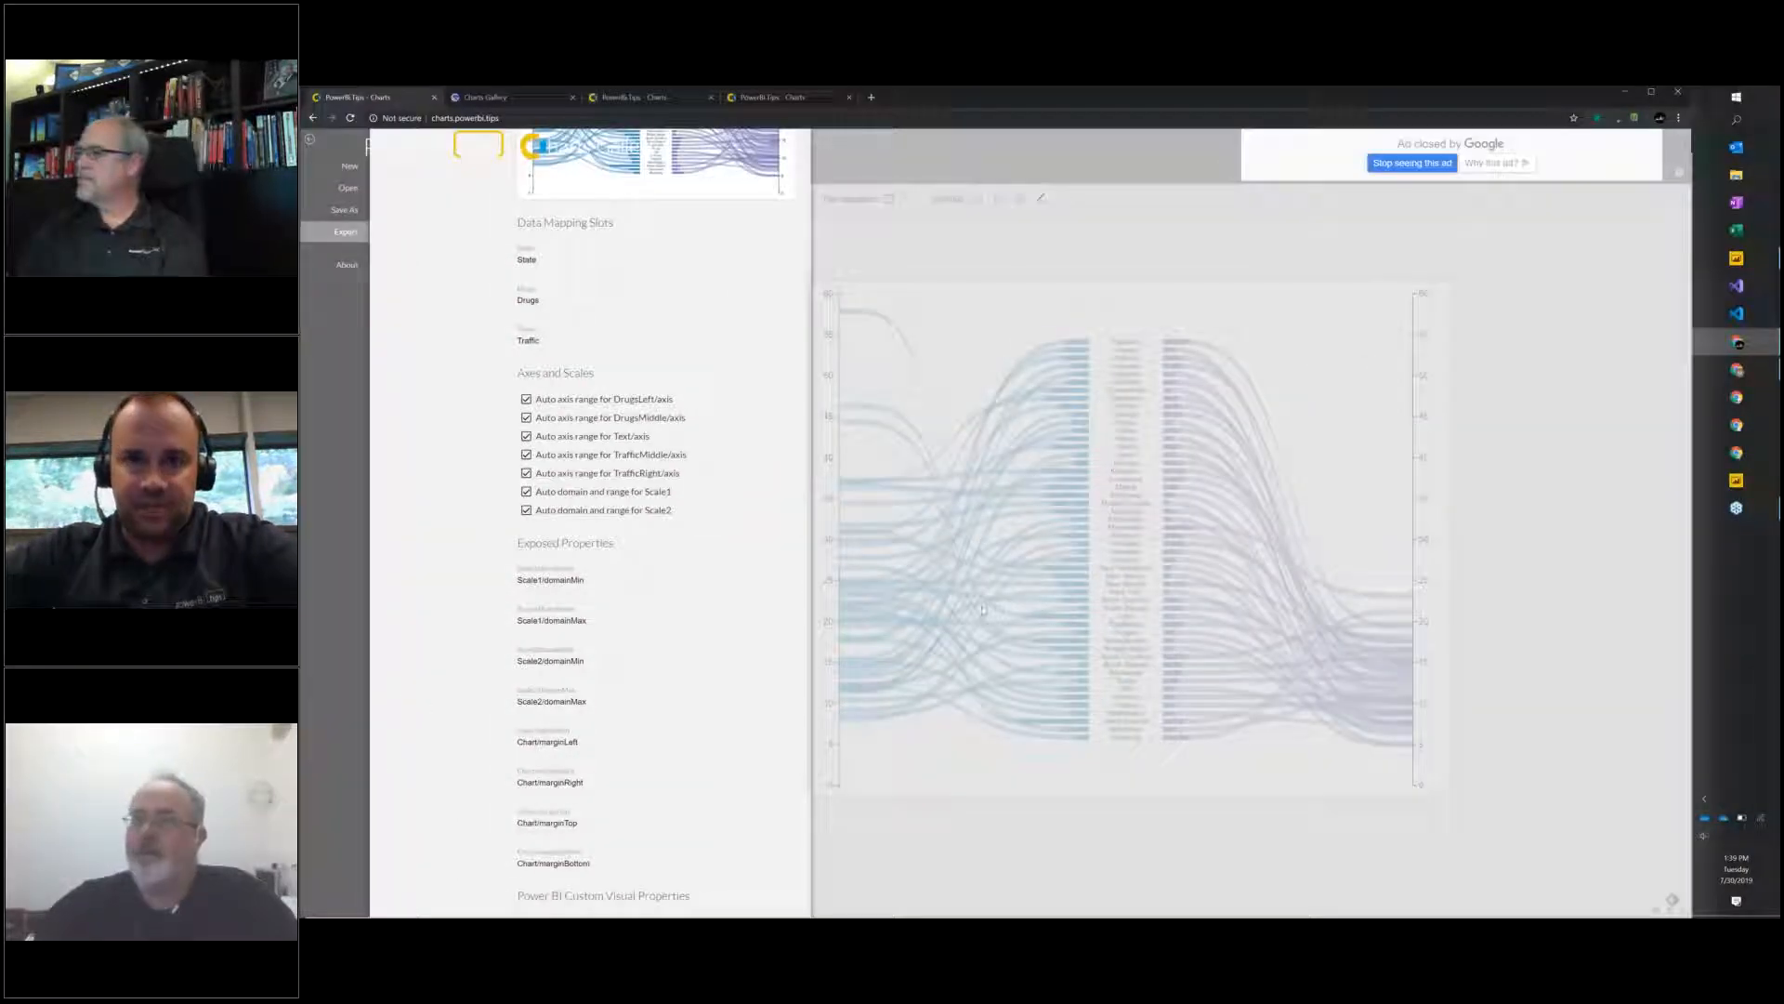
{"action": "key", "text": "ctrl+1"}
{"action": "mouse_move", "coordinate": [740, 790]}
{"action": "left_mouse_down"}
{"action": "mouse_move", "coordinate": [716, 799]}
{"action": "mouse_move", "coordinate": [729, 825]}
{"action": "mouse_move", "coordinate": [771, 832]}
{"action": "mouse_move", "coordinate": [717, 786]}
{"action": "left_mouse_up"}
{"action": "key", "text": "Escape"}
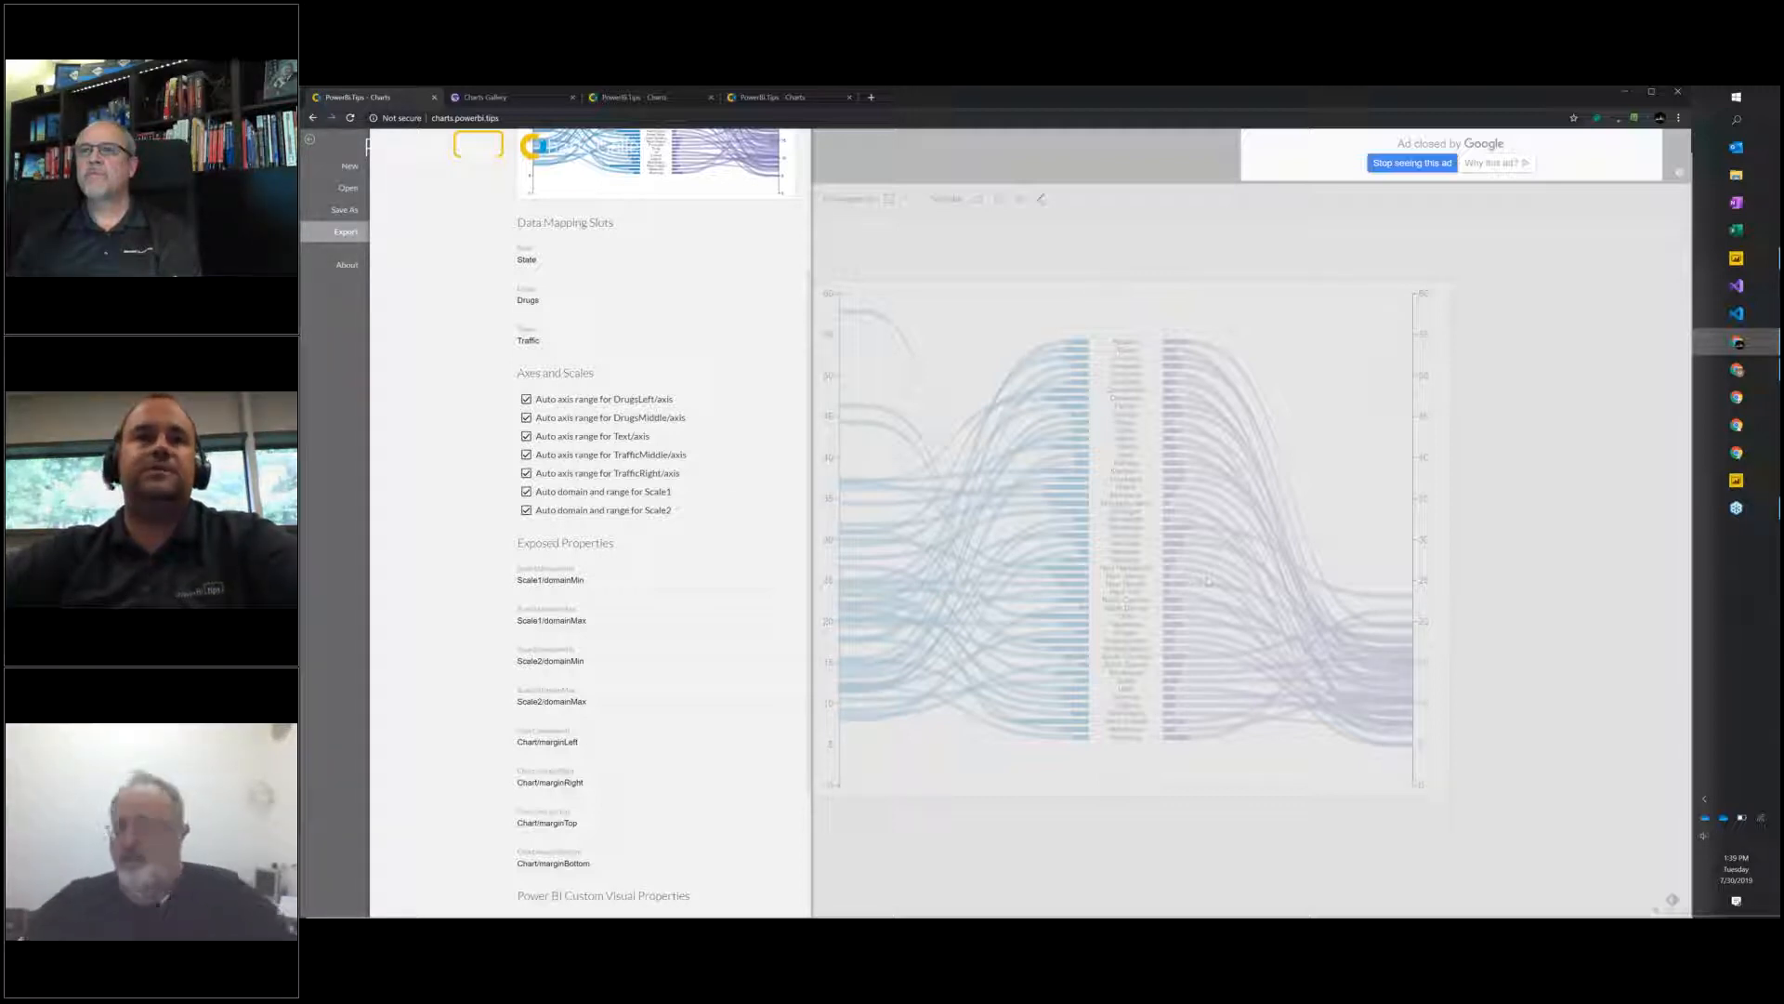
Disable the auto axis ranges for the DrugsLeft and TrafficRight axes, and export the chart as a Power BI custom visual.
{"action": "left_click", "coordinate": [526, 400]}
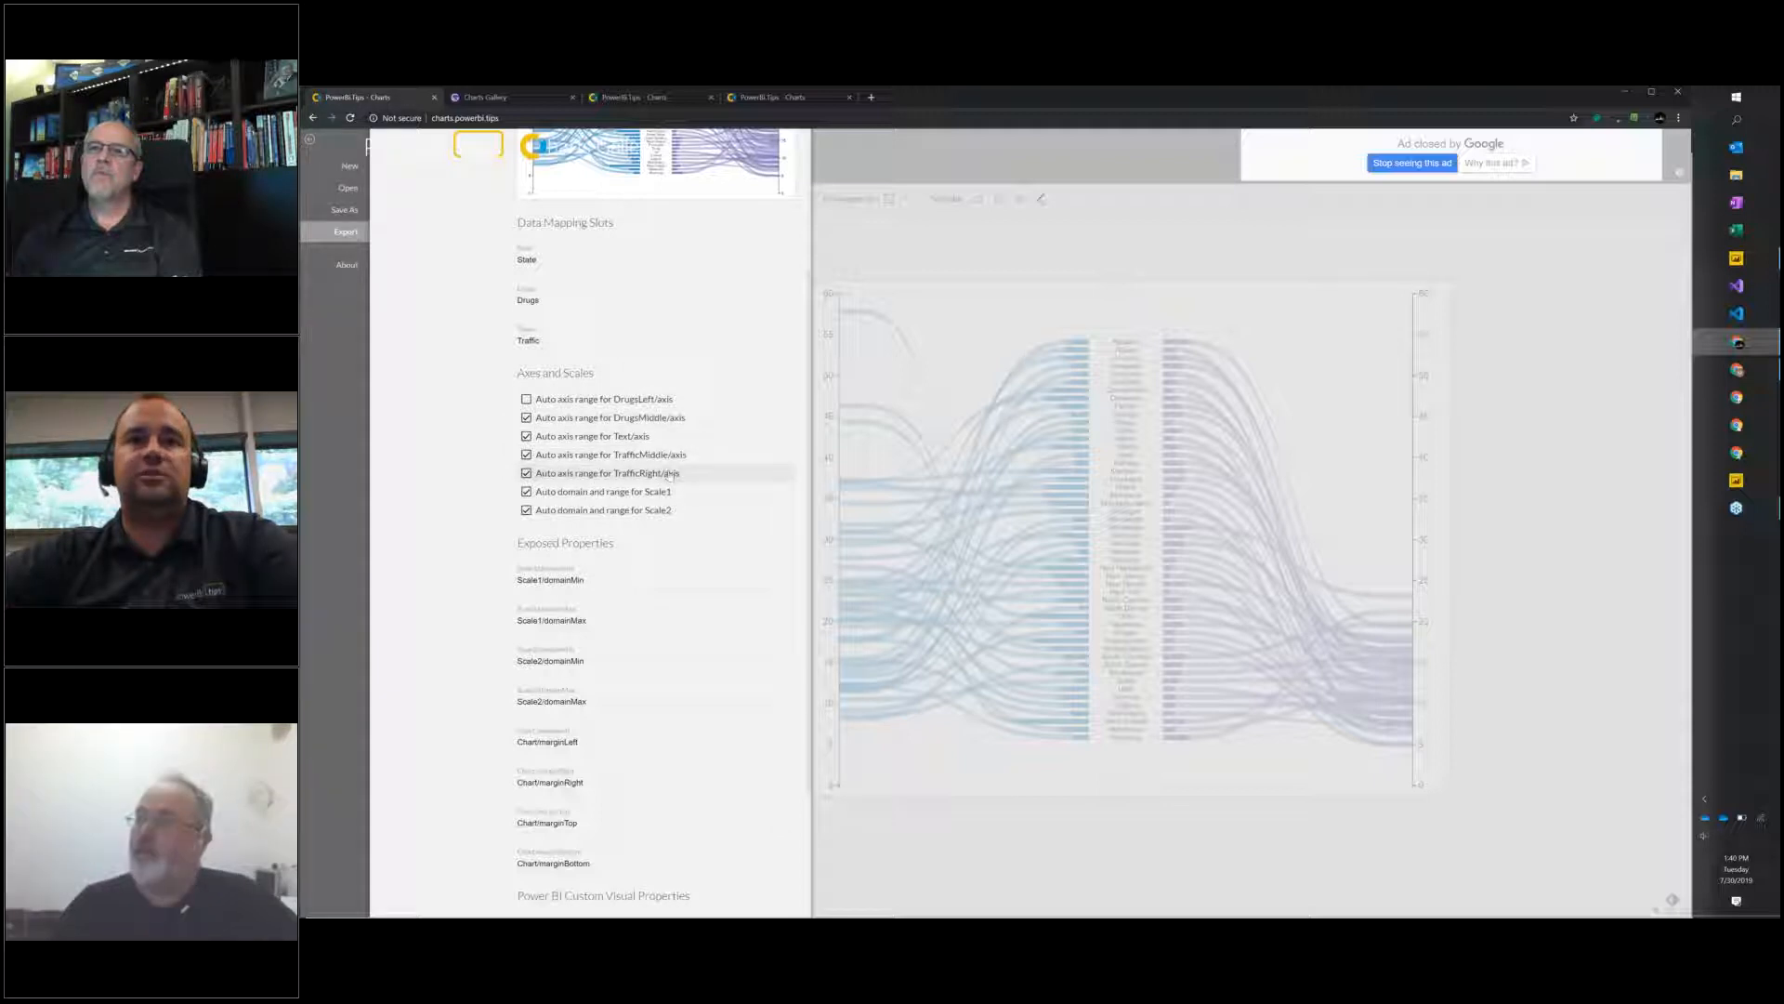
{"action": "left_click", "coordinate": [526, 474]}
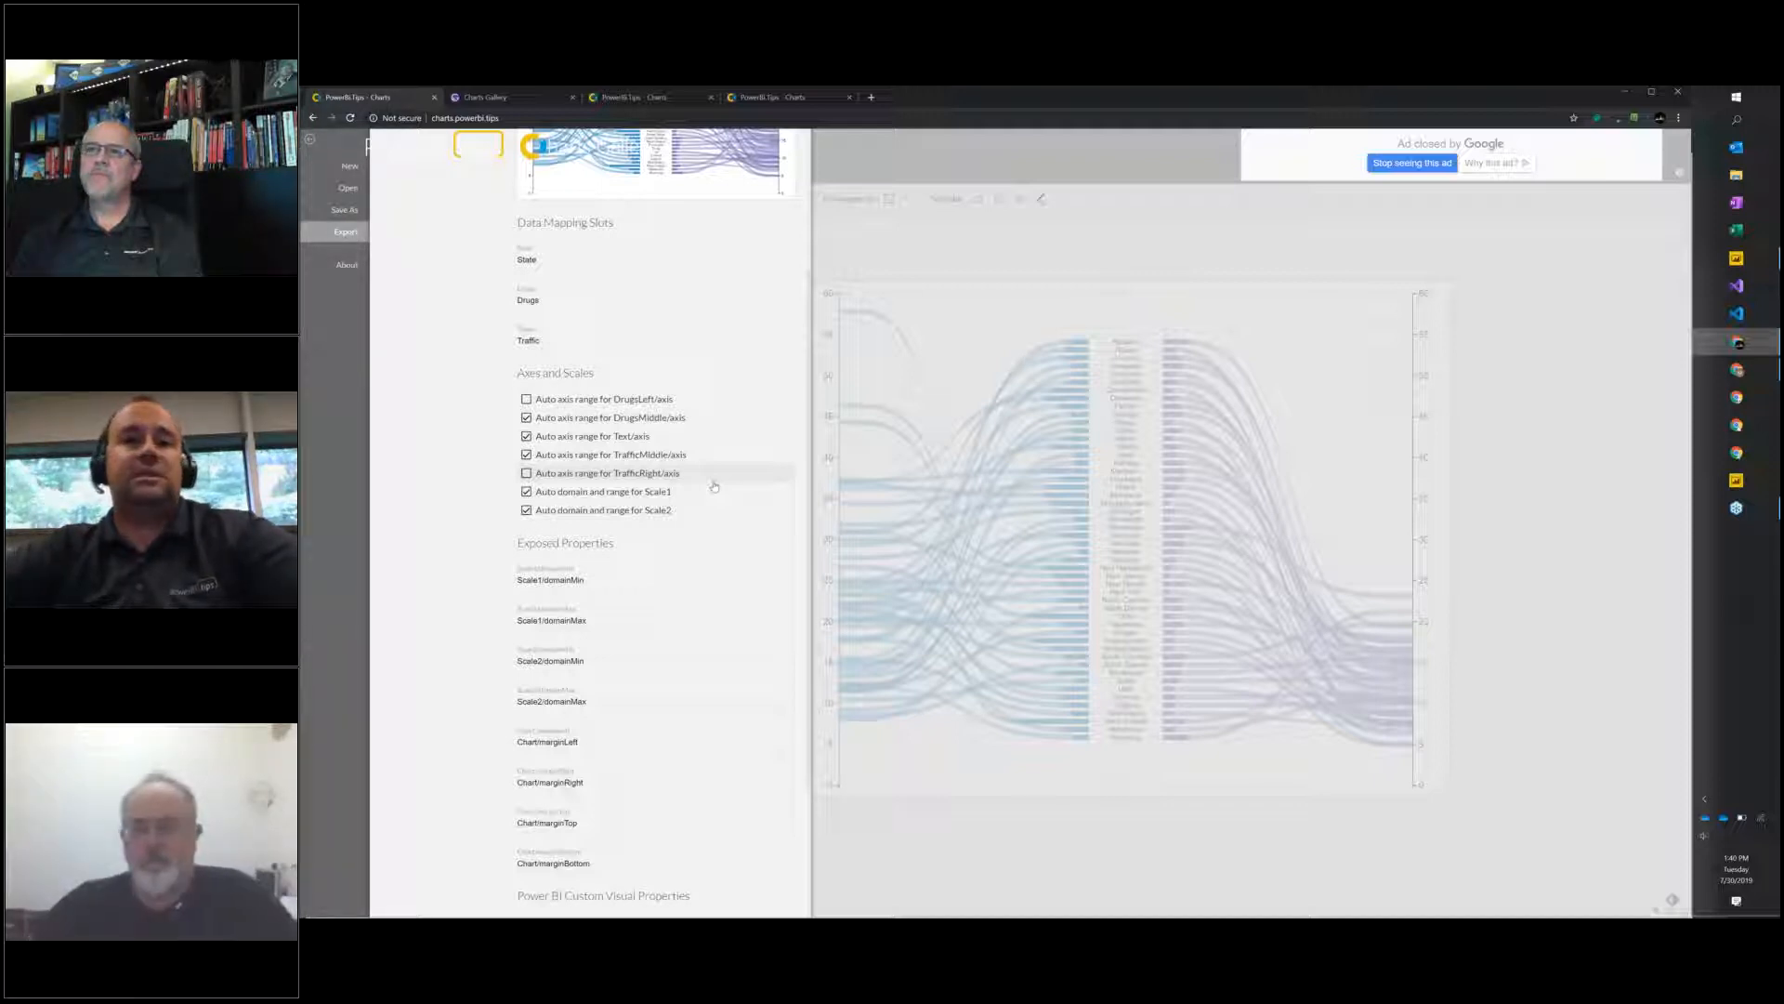
{"action": "scroll", "coordinate": [759, 548], "scroll_direction": "down", "scroll_amount": 2}
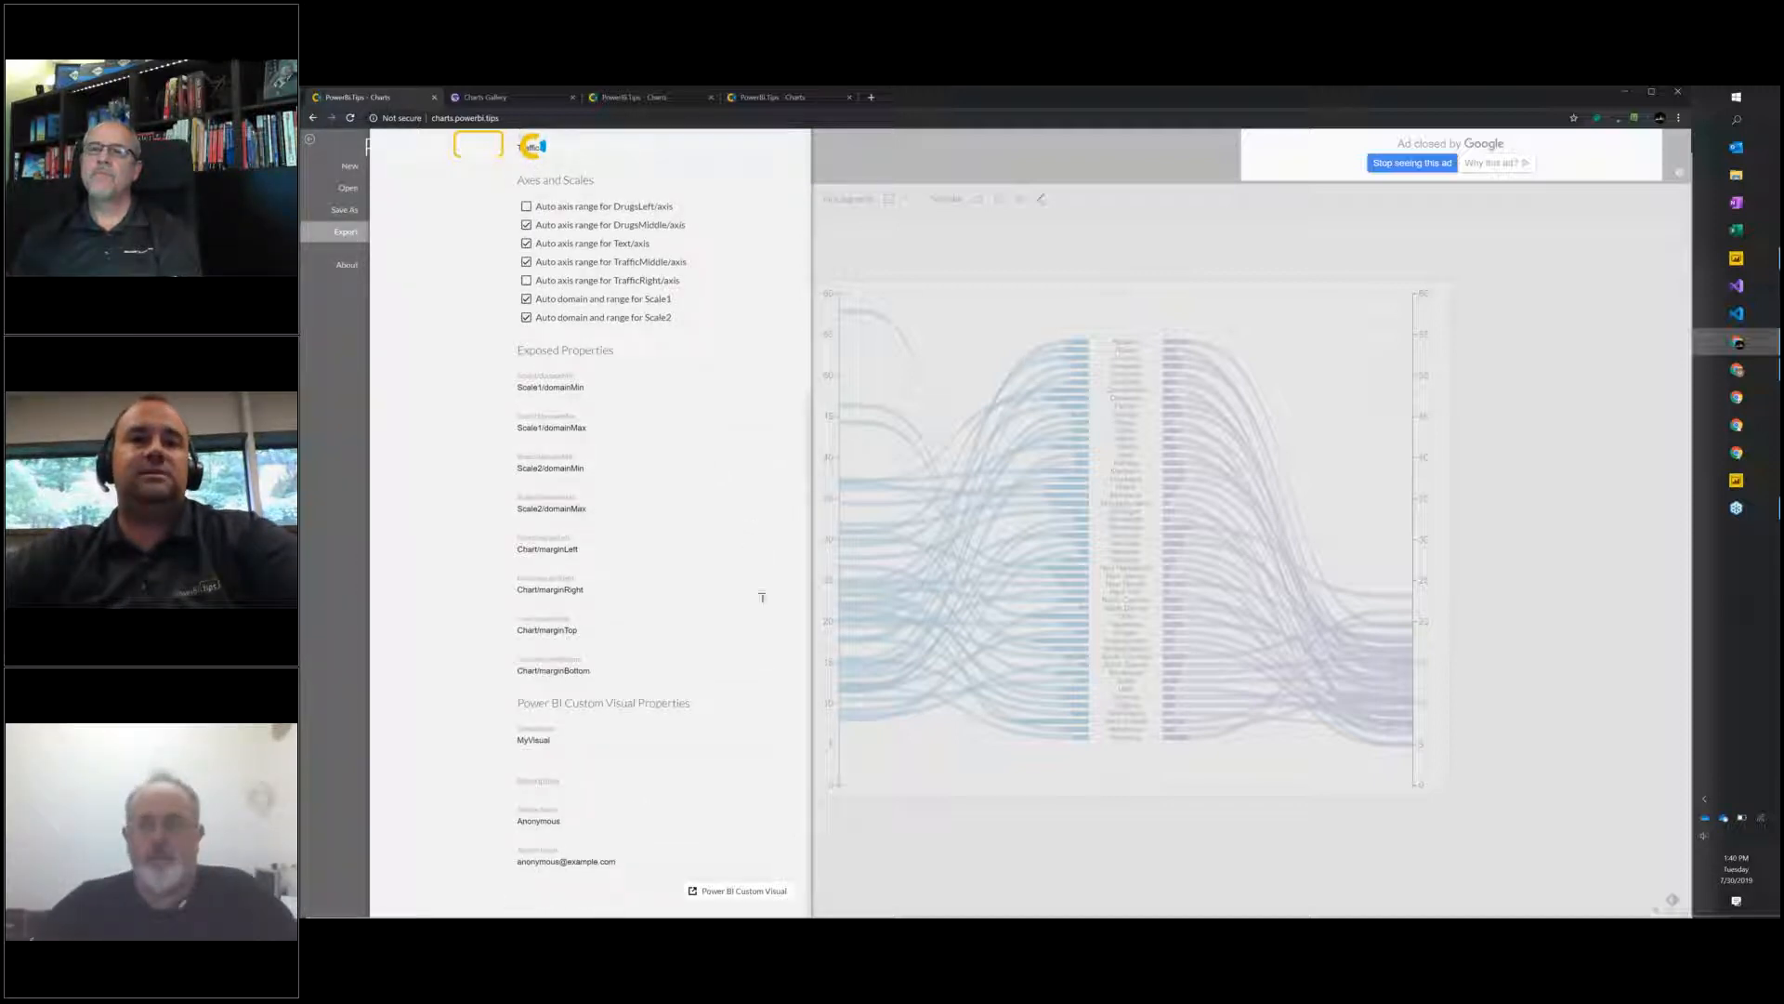
{"action": "left_click", "coordinate": [726, 892]}
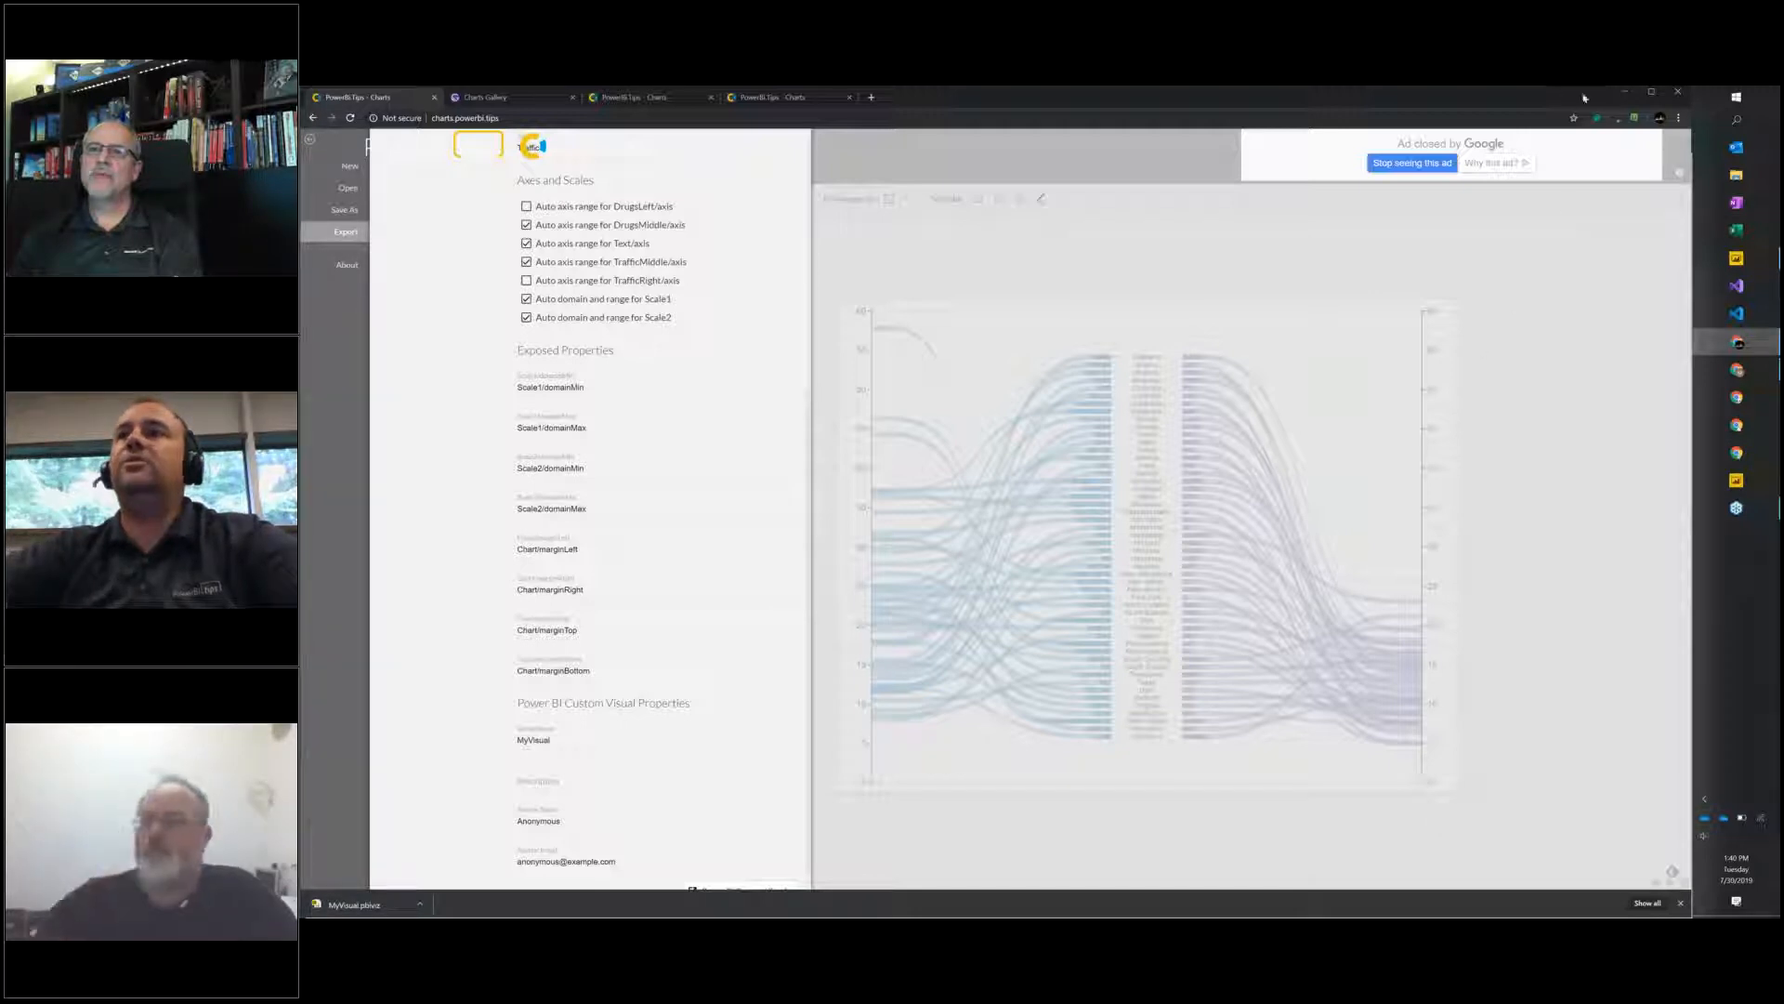
Minimize the browser windows and the Matrix Cluster report, and open the Charts Ribbon report from the desktop in Power BI Desktop.
{"action": "left_click", "coordinate": [1624, 92]}
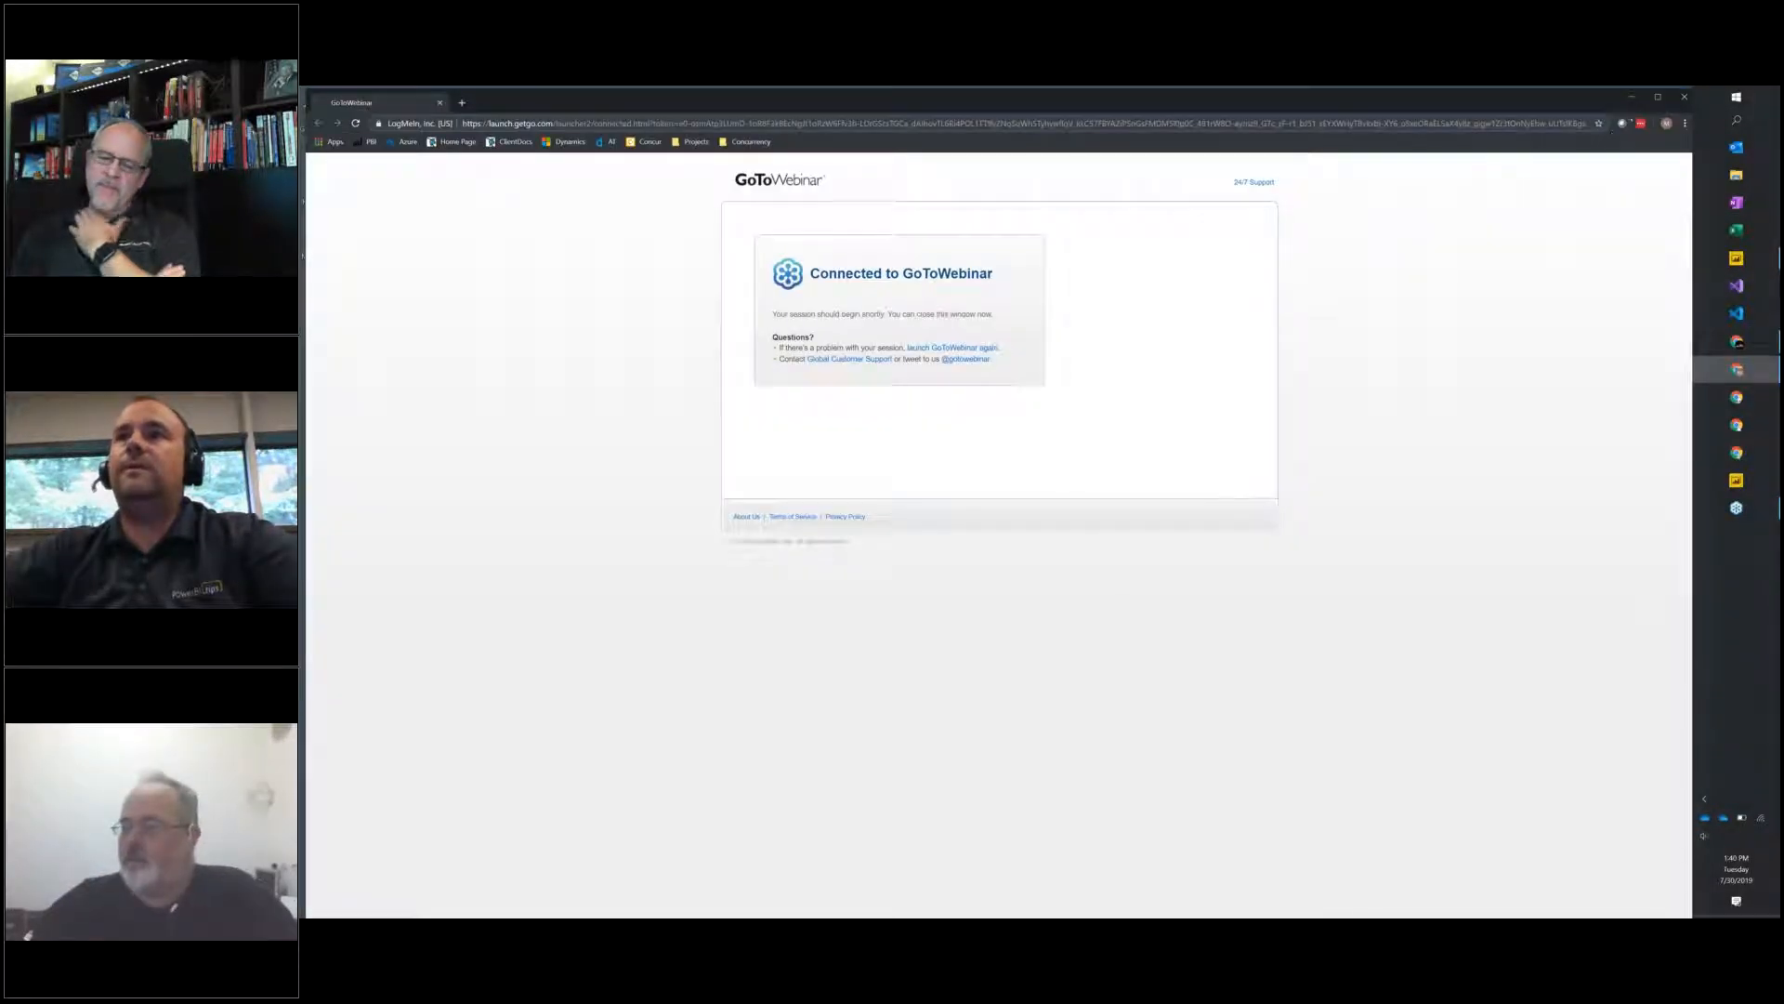
{"action": "left_click", "coordinate": [1630, 97]}
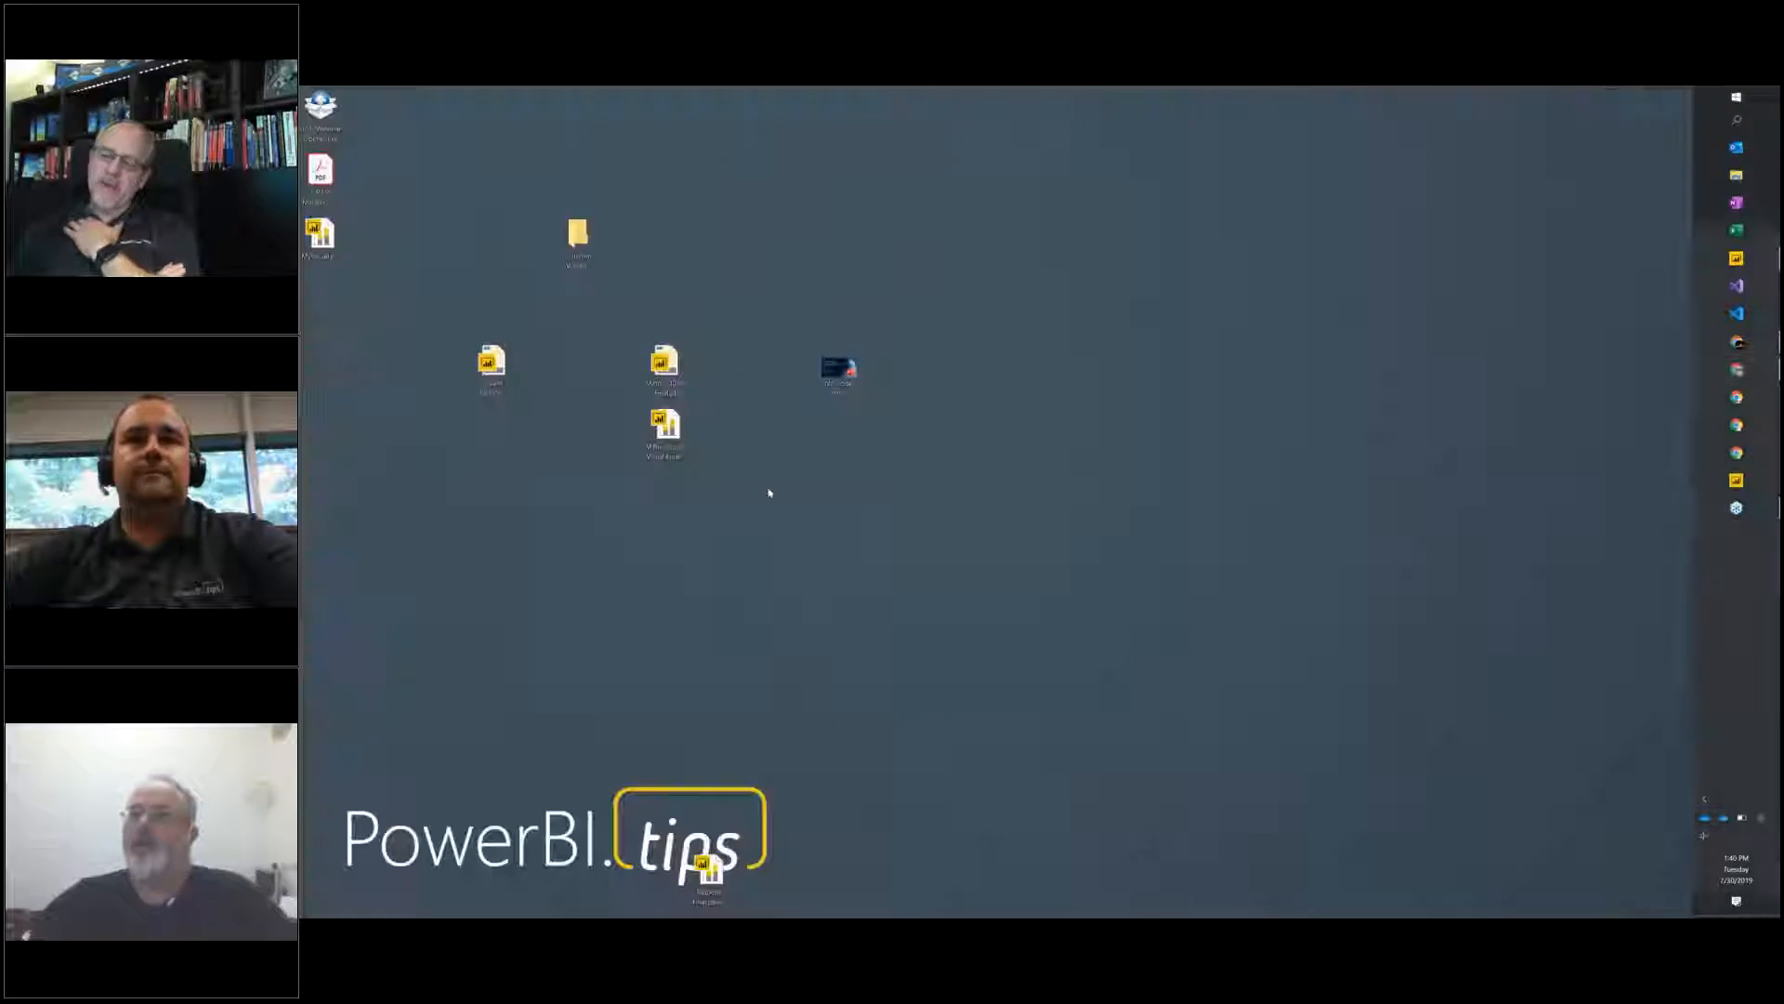
{"action": "left_click", "coordinate": [1736, 258]}
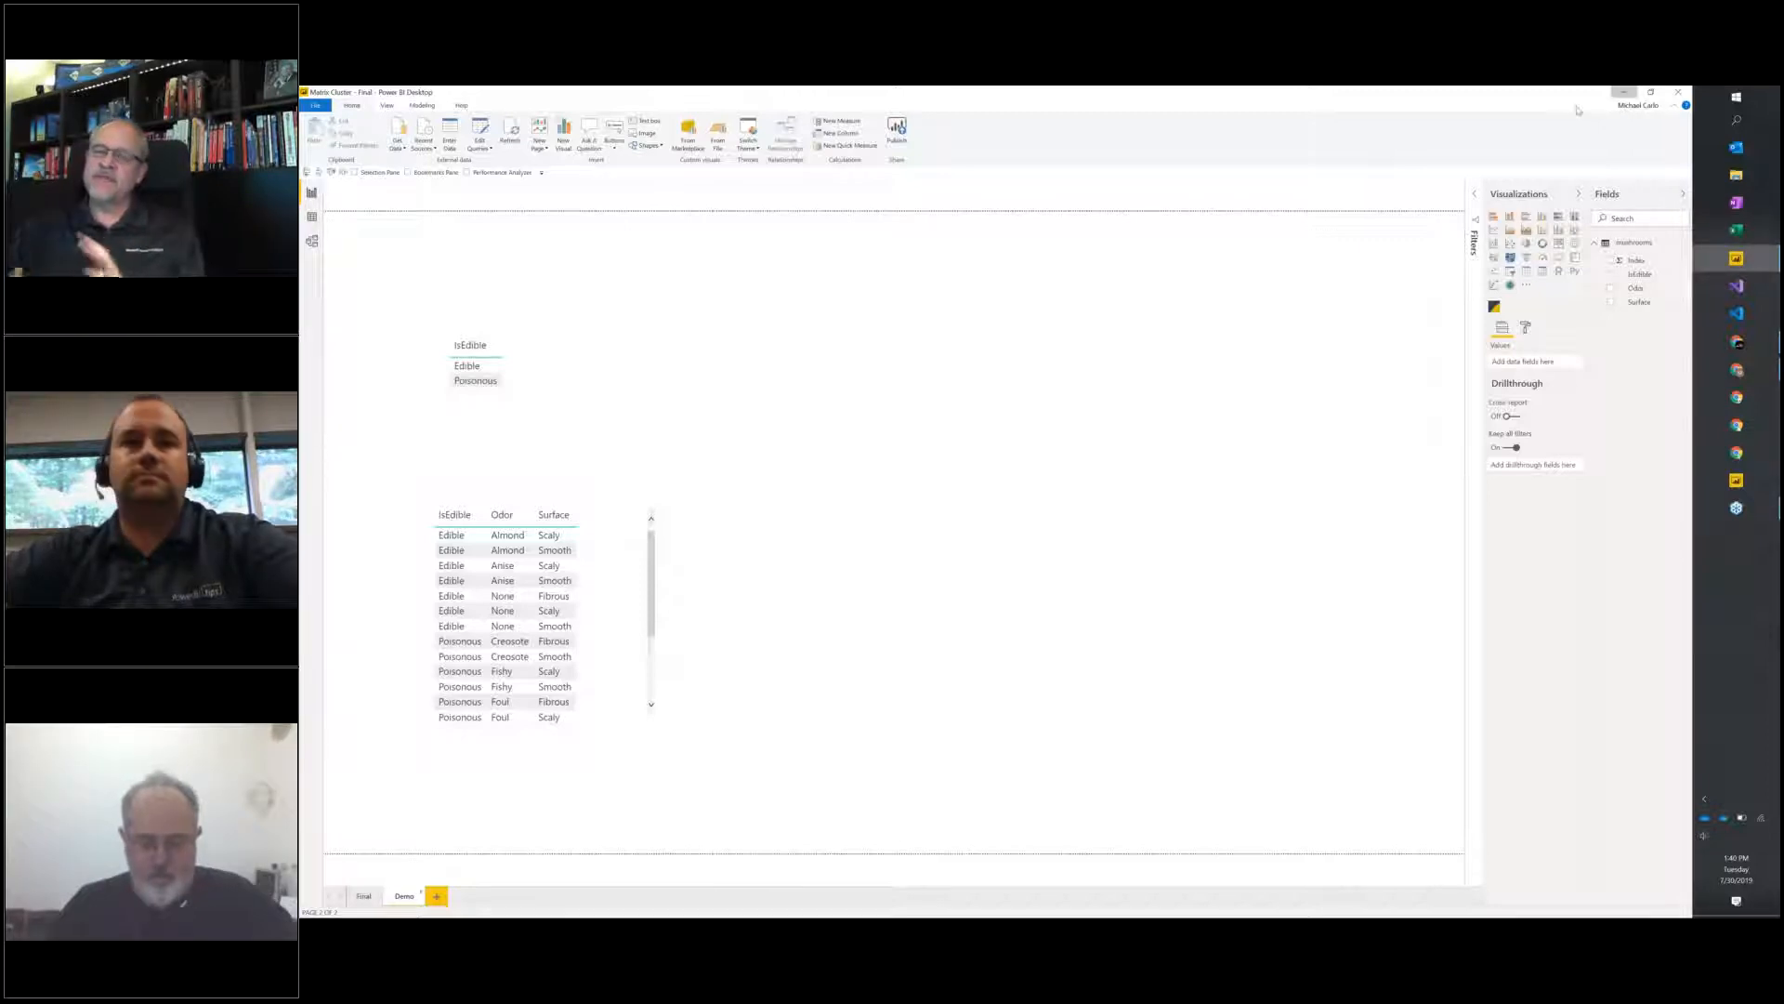
{"action": "left_click", "coordinate": [1624, 94]}
{"action": "double_click", "coordinate": [492, 367]}
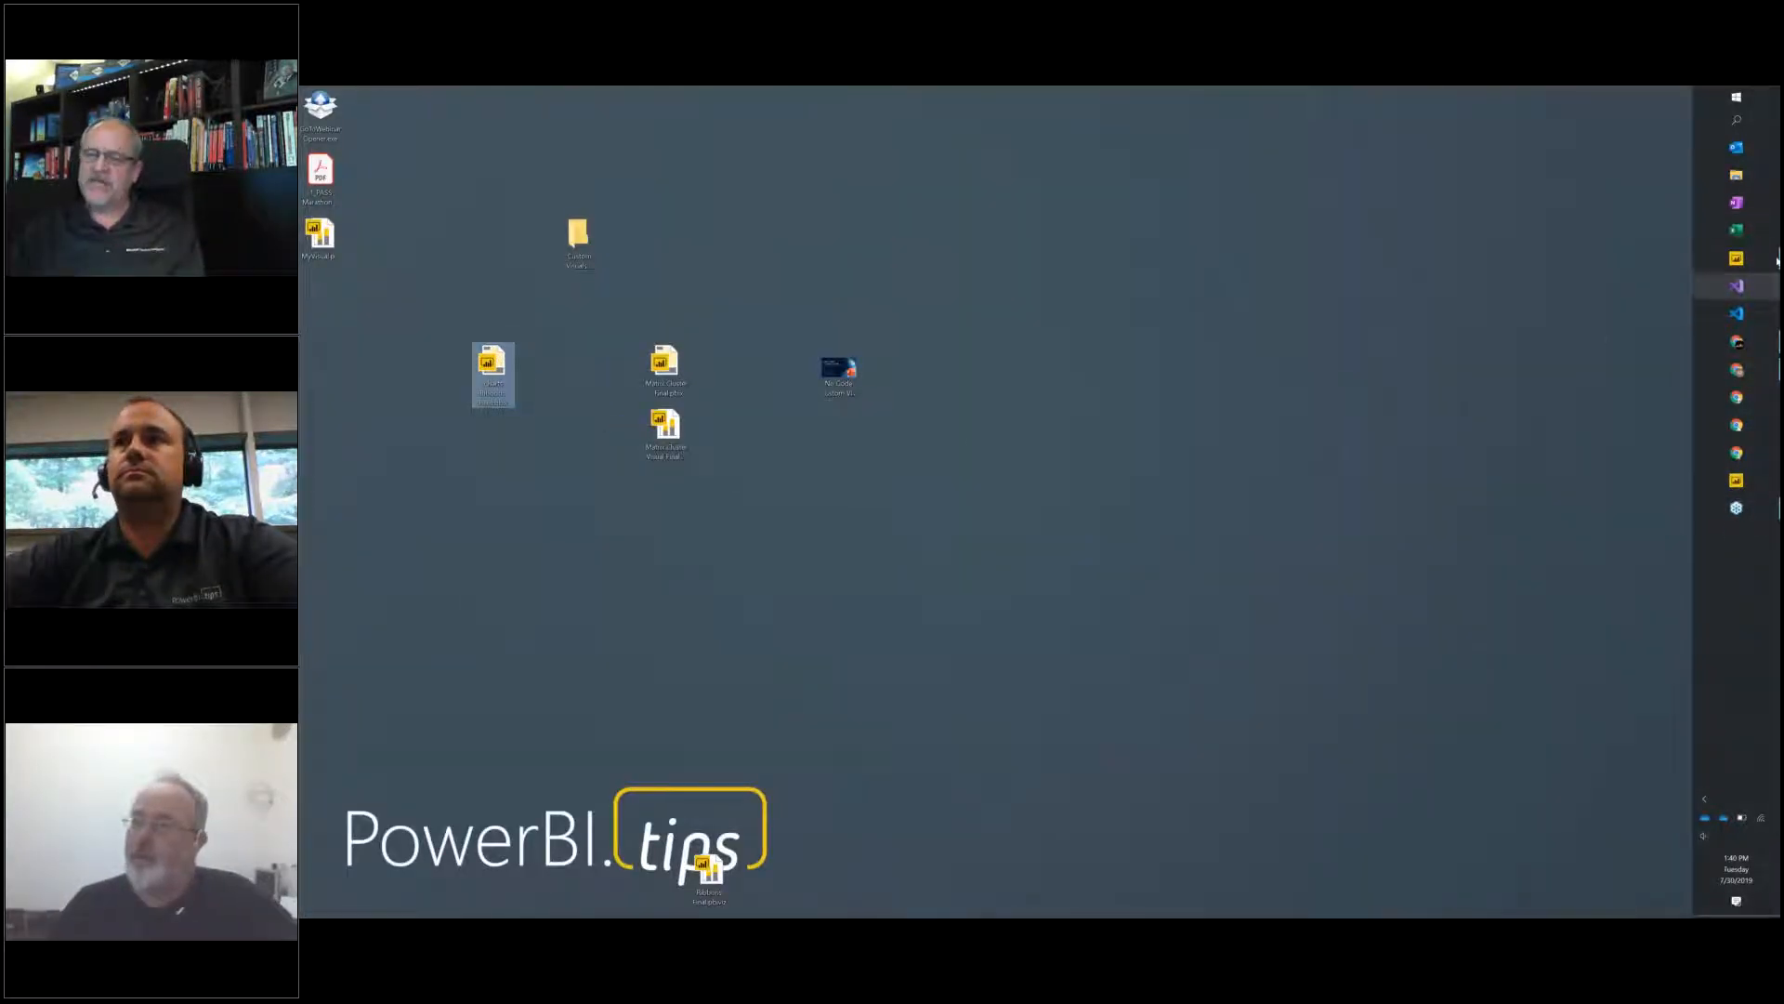
{"action": "mouse_move", "coordinate": [1731, 270]}
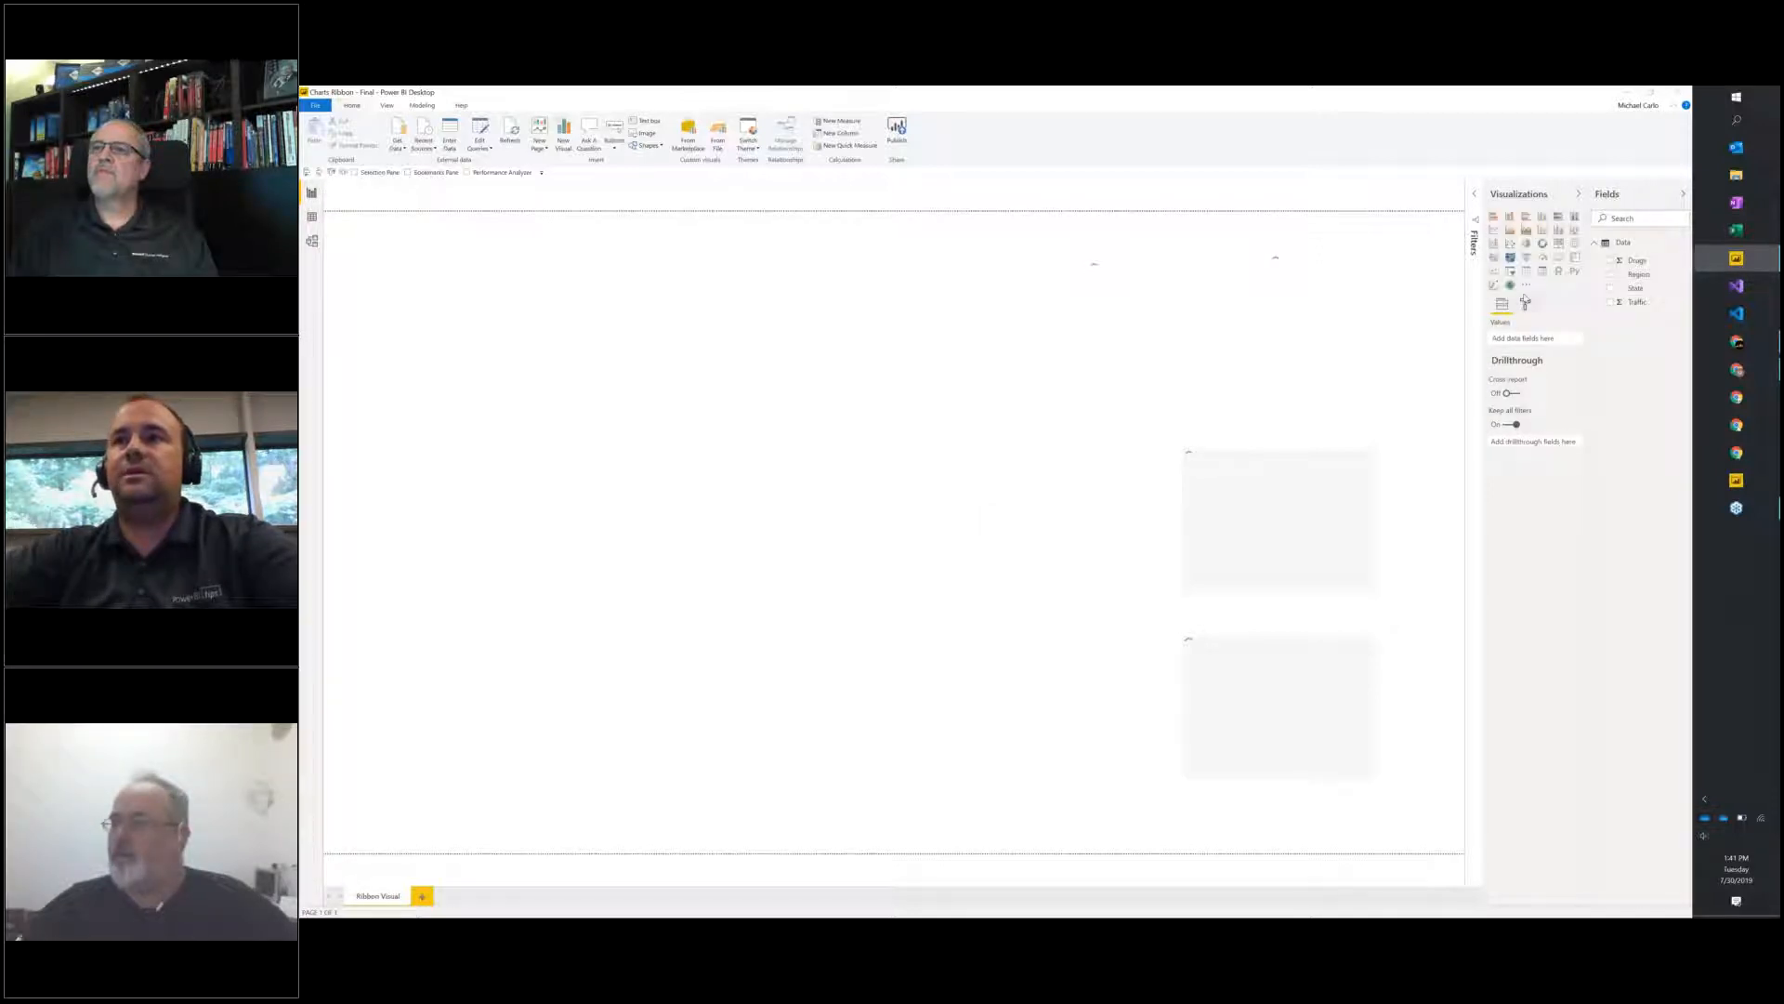
Import the custom visual Ribbons Final.pbiviz from the Desktop folder into the report.
{"action": "left_click", "coordinate": [1527, 287]}
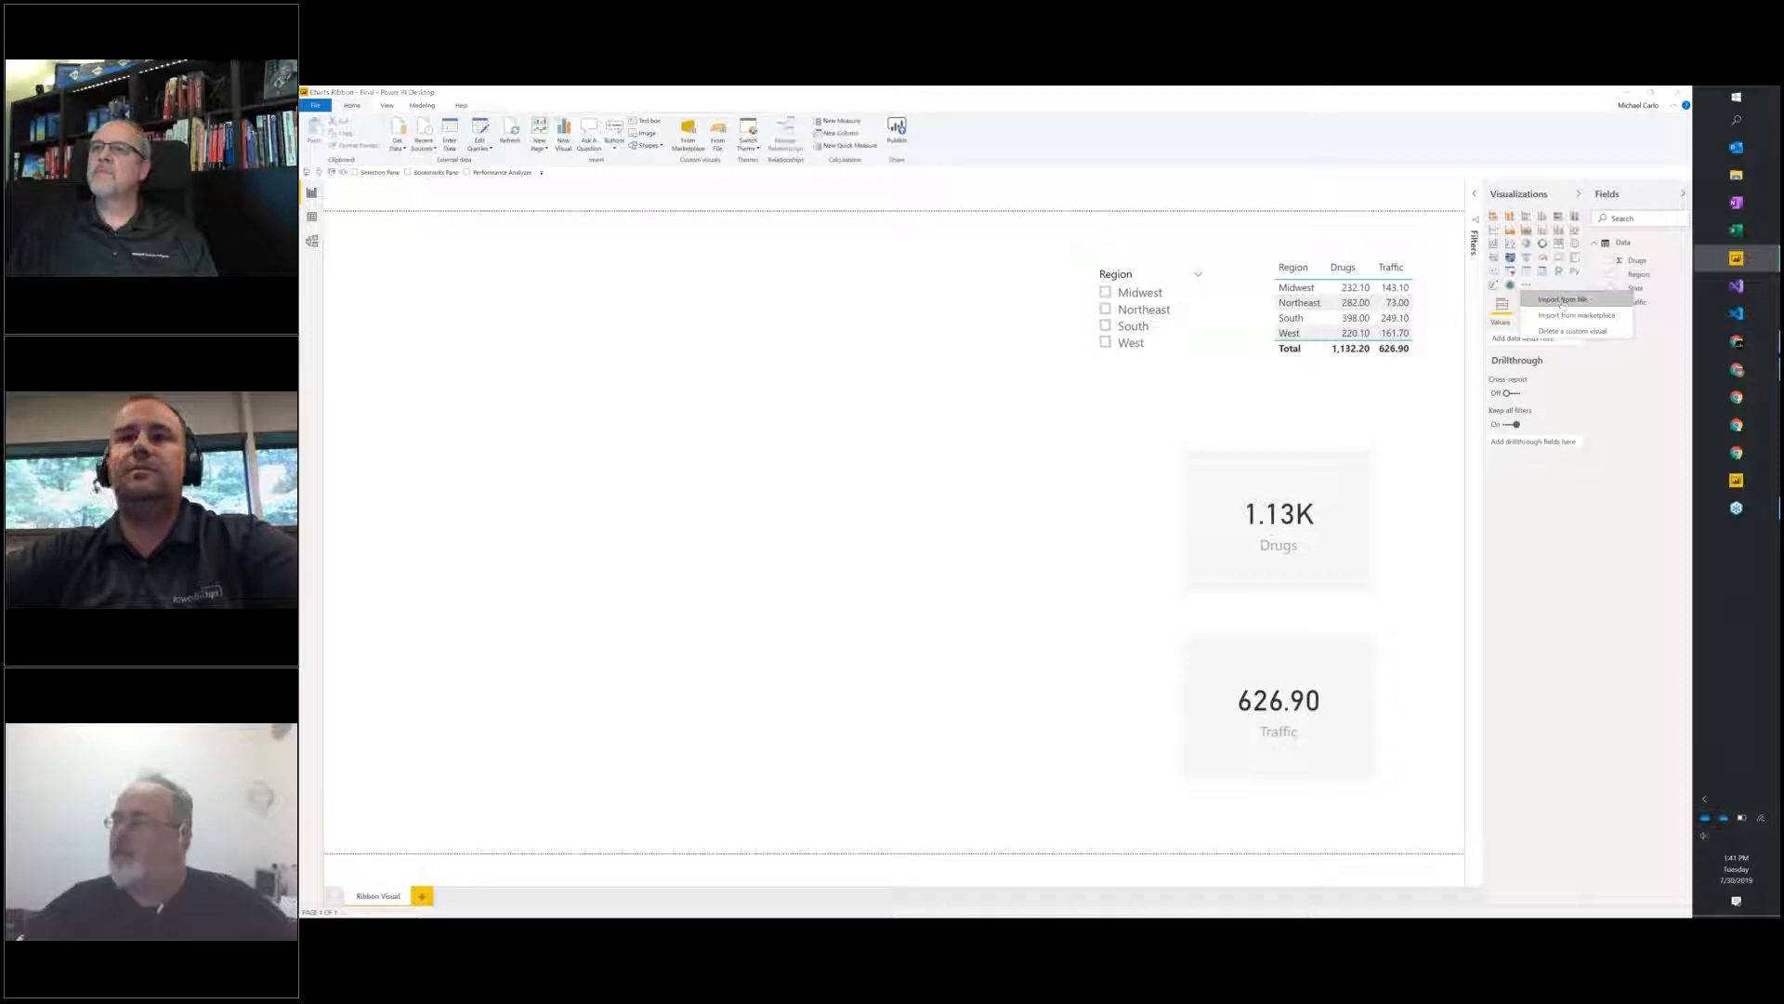
{"action": "left_click", "coordinate": [1562, 299]}
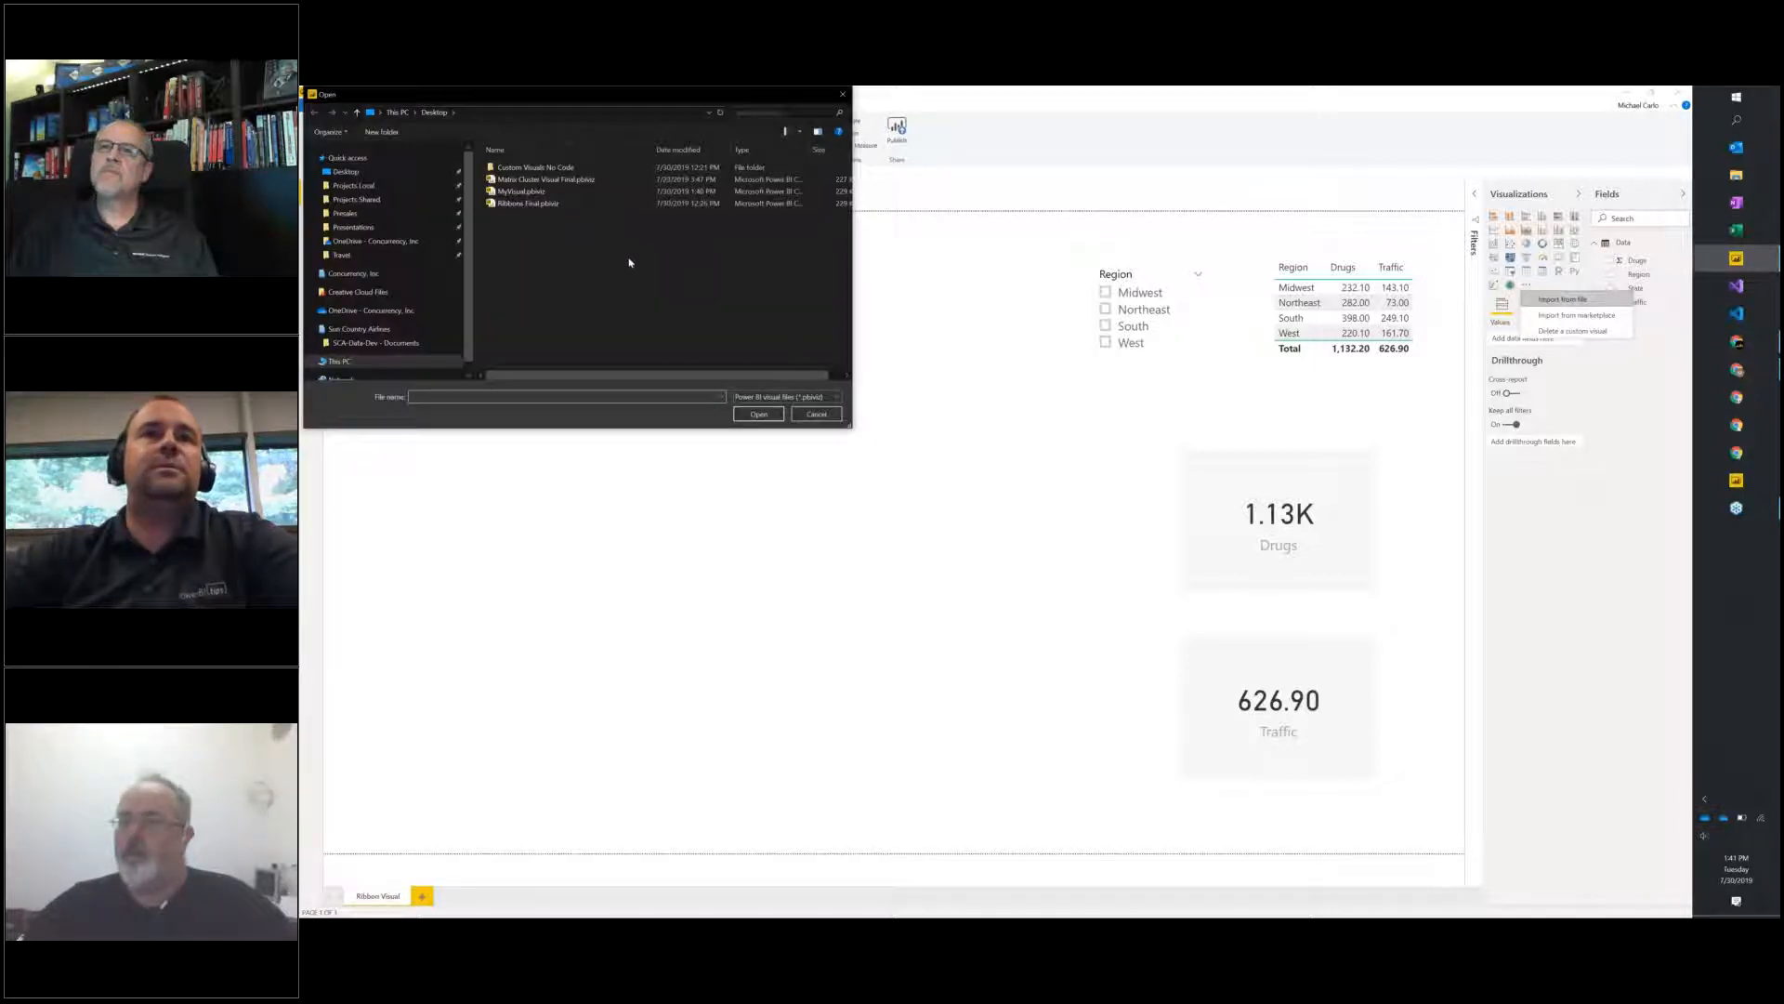
{"action": "left_click", "coordinate": [504, 204]}
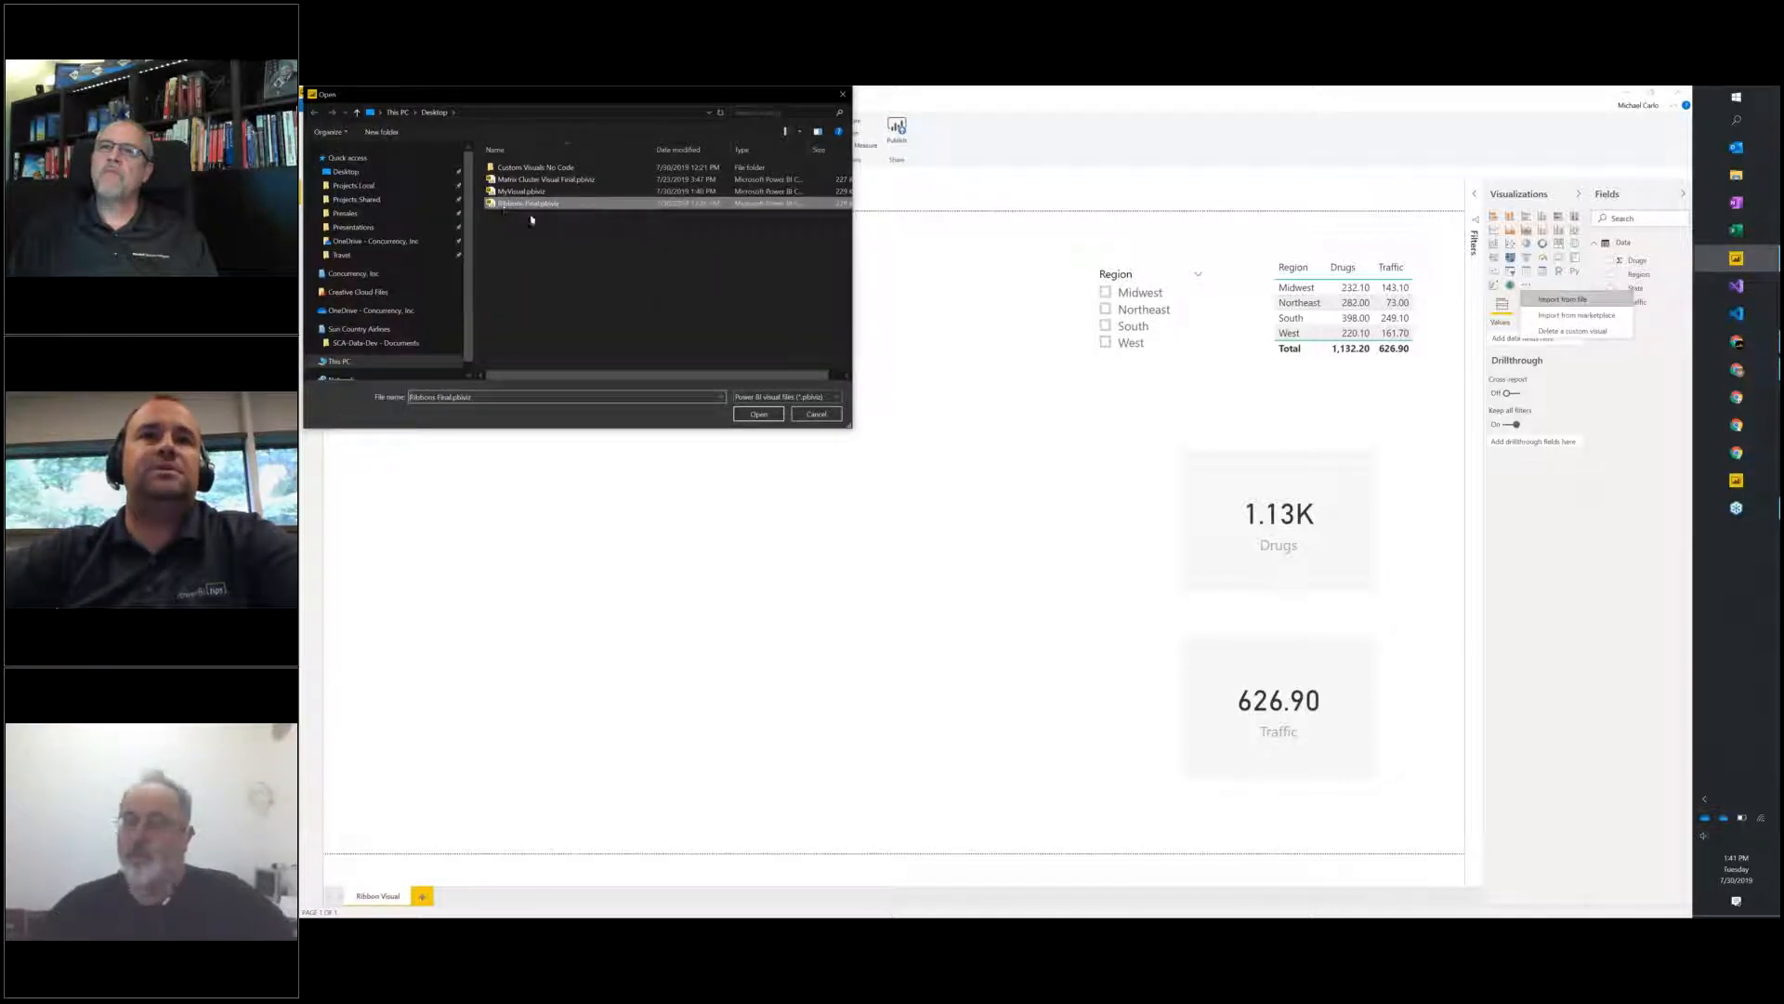
{"action": "left_click", "coordinate": [758, 414]}
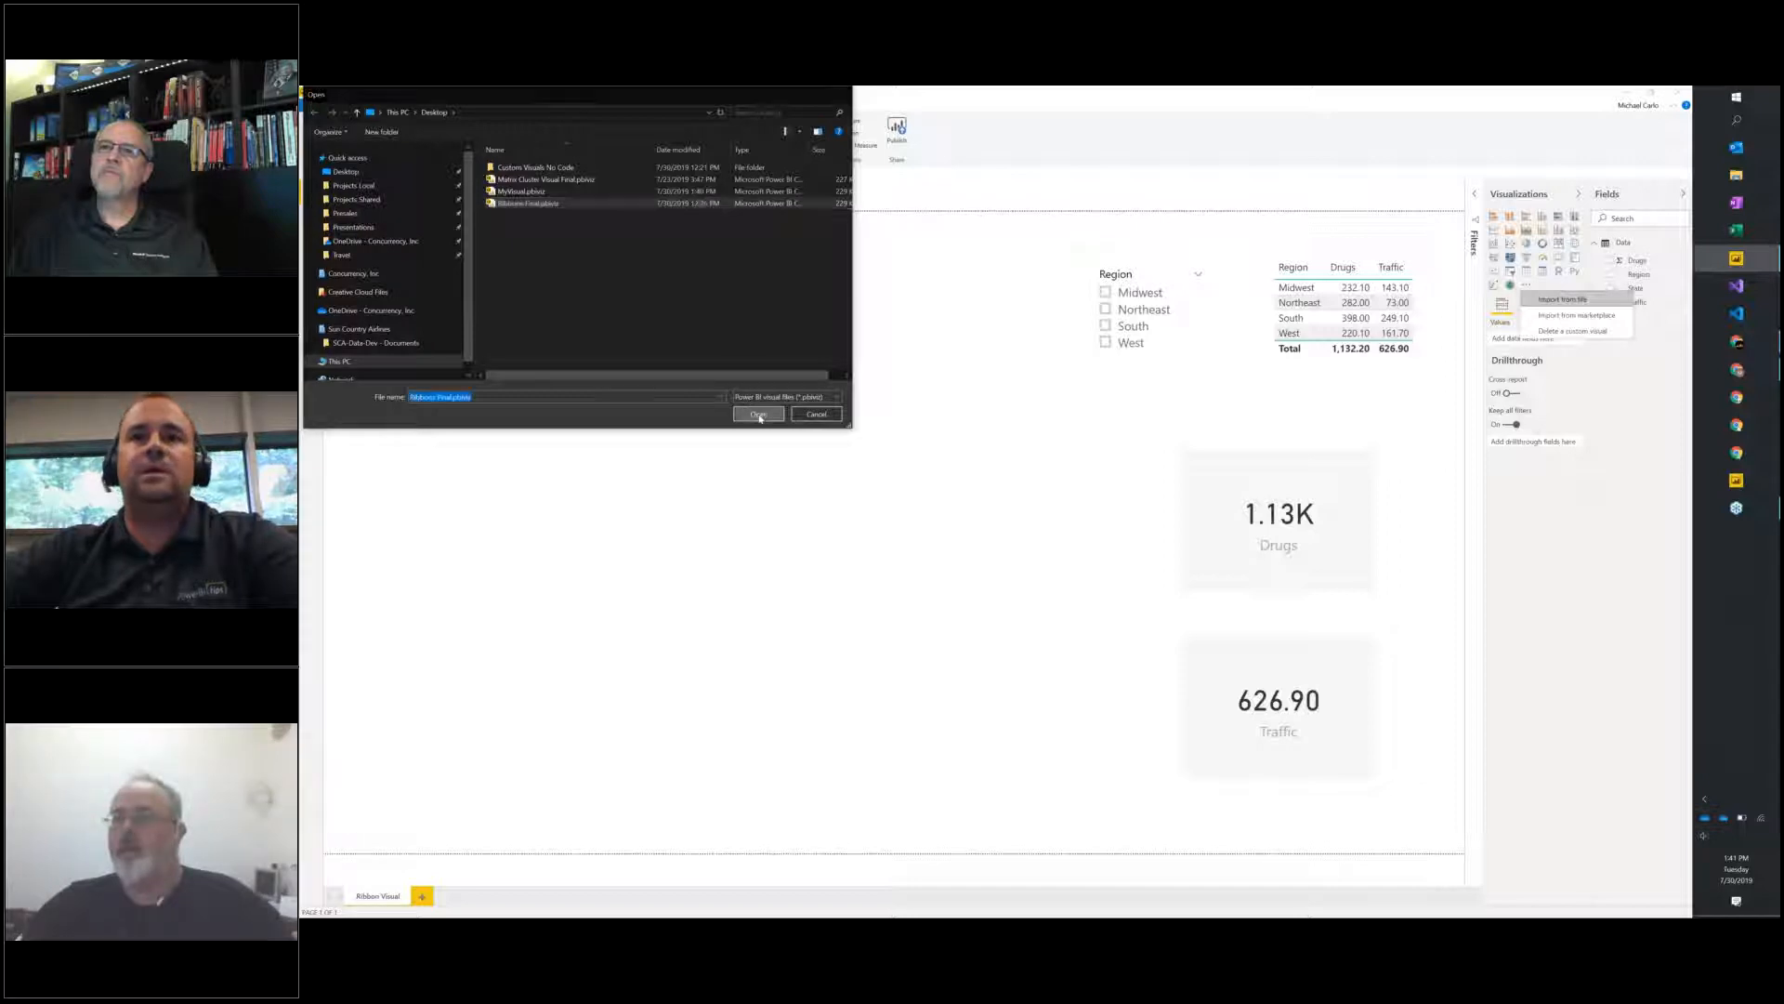
{"action": "left_click", "coordinate": [1081, 526]}
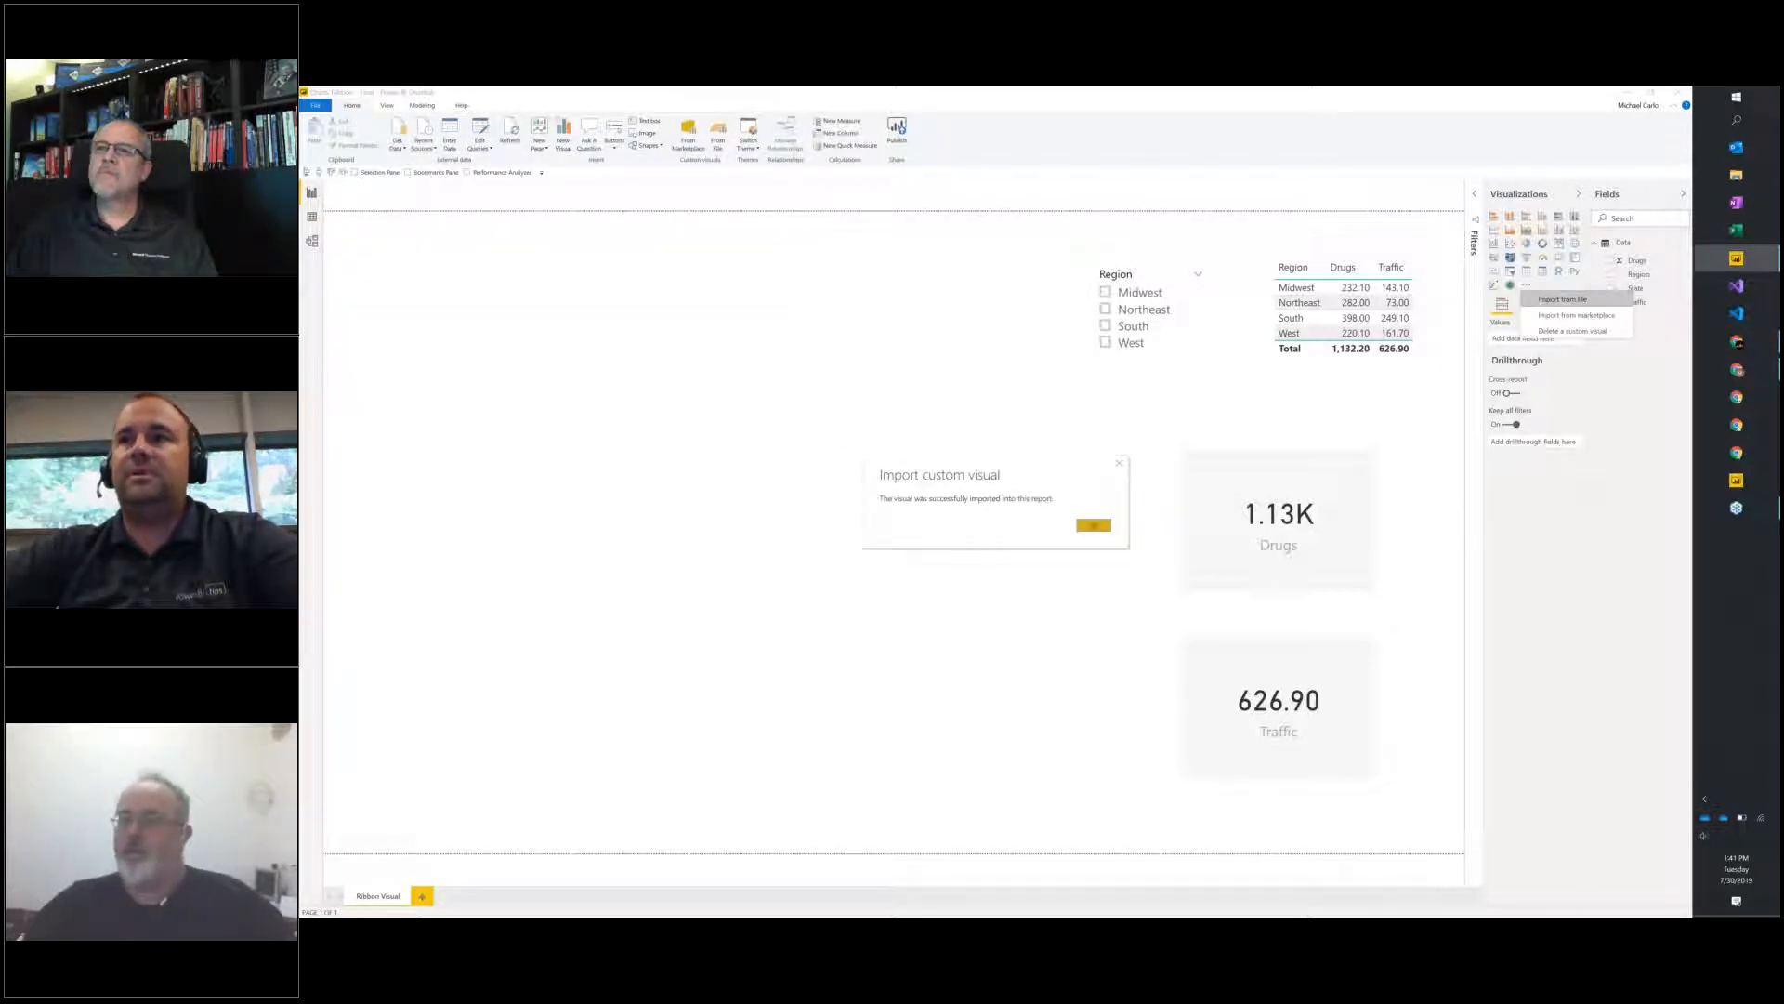
Add the imported custom visual to the Ribbon Visual page and enlarge it to fill the empty area beside the Region slicer.
{"action": "left_click", "coordinate": [1494, 308]}
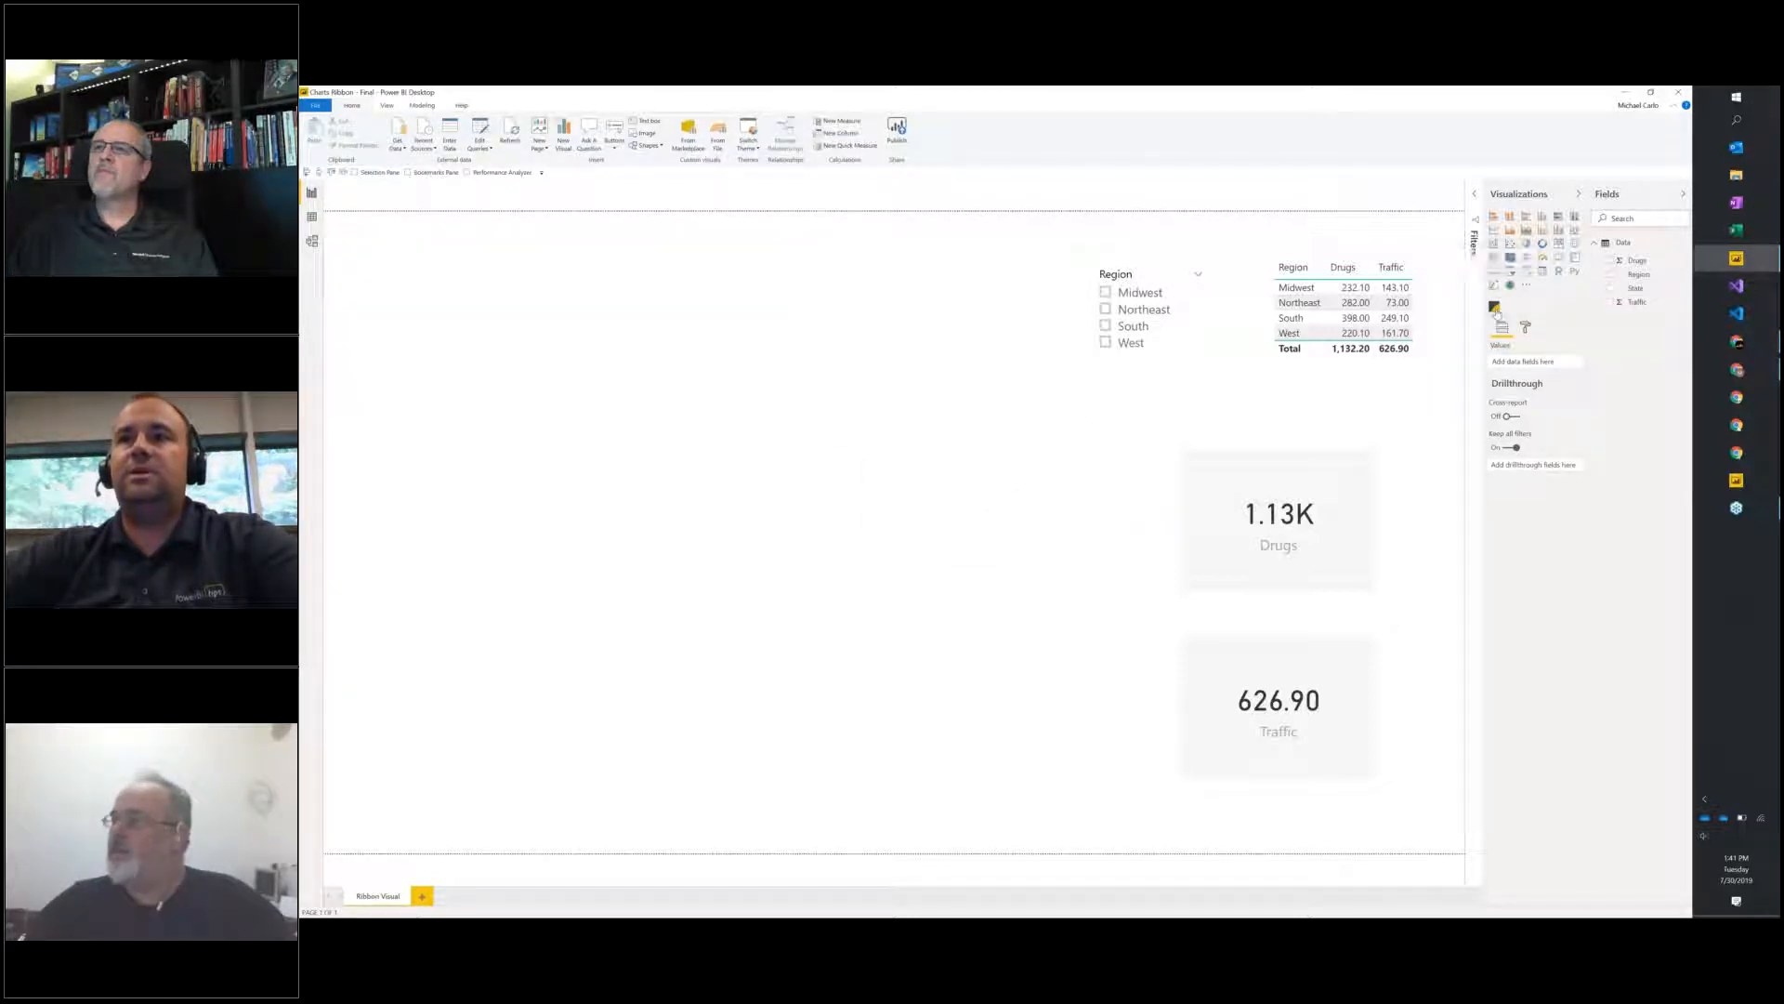
{"action": "left_click_drag", "start_coordinate": [553, 453], "coordinate": [925, 231]}
{"action": "left_click", "coordinate": [392, 592]}
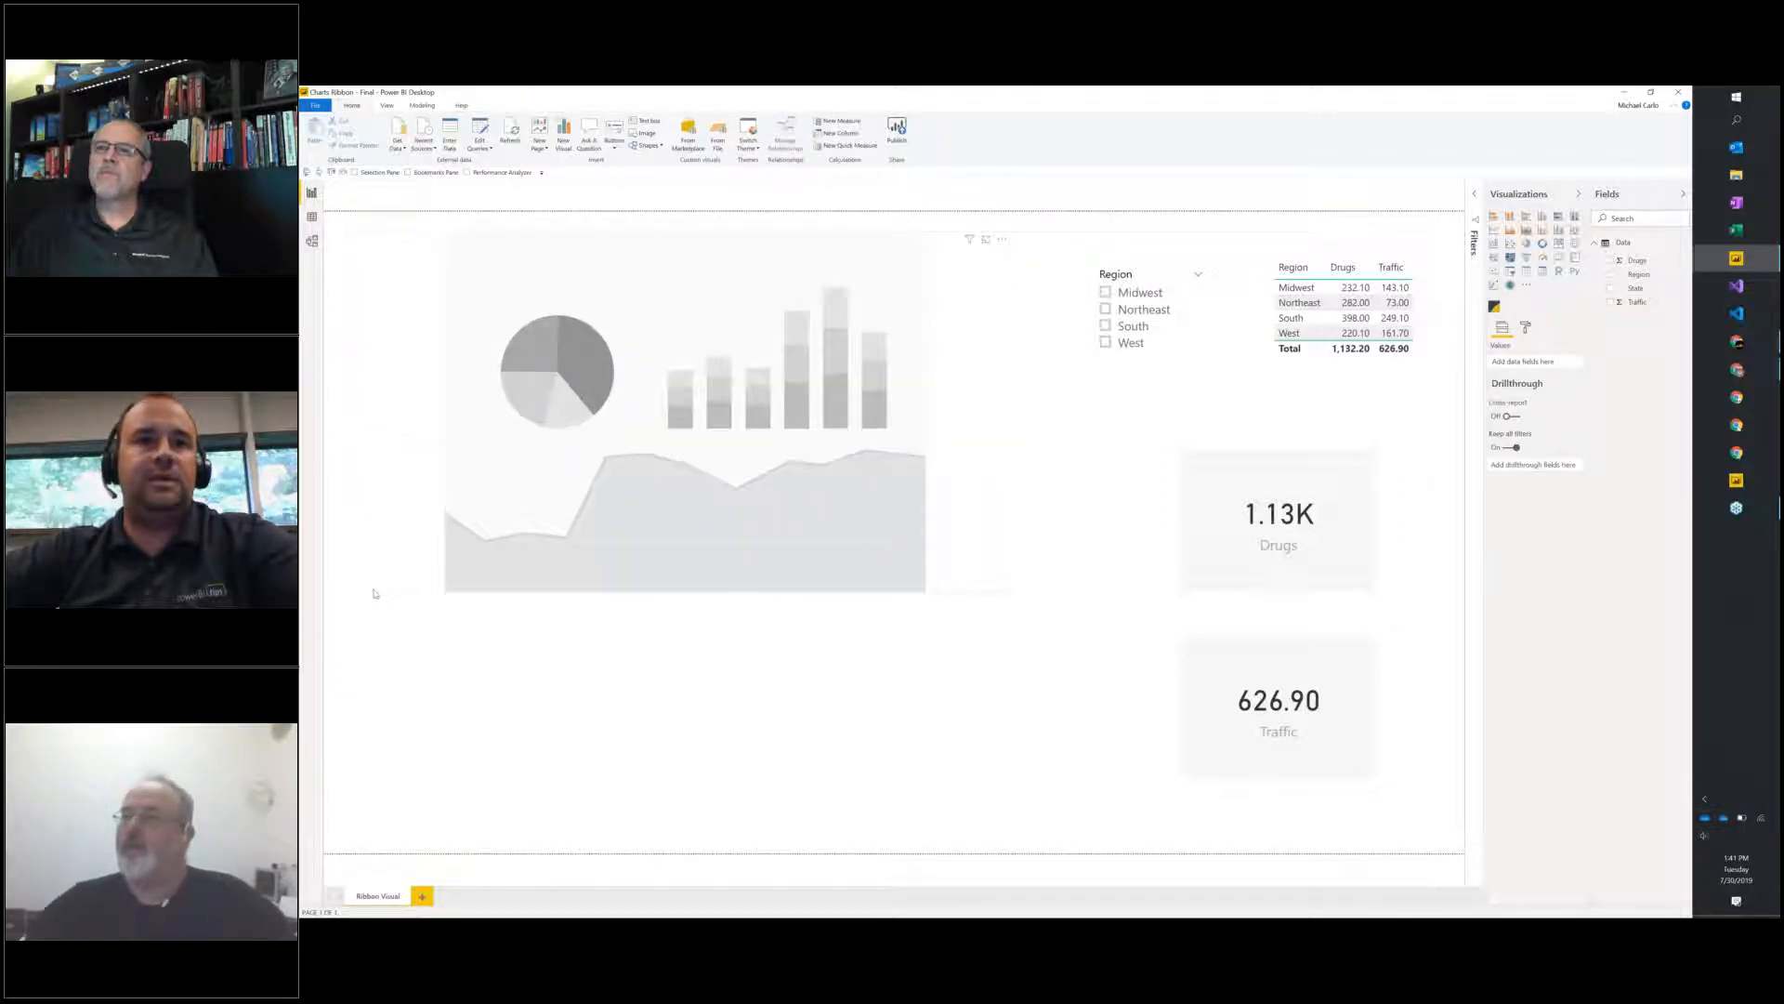
{"action": "left_click_drag", "start_coordinate": [374, 592], "coordinate": [333, 829]}
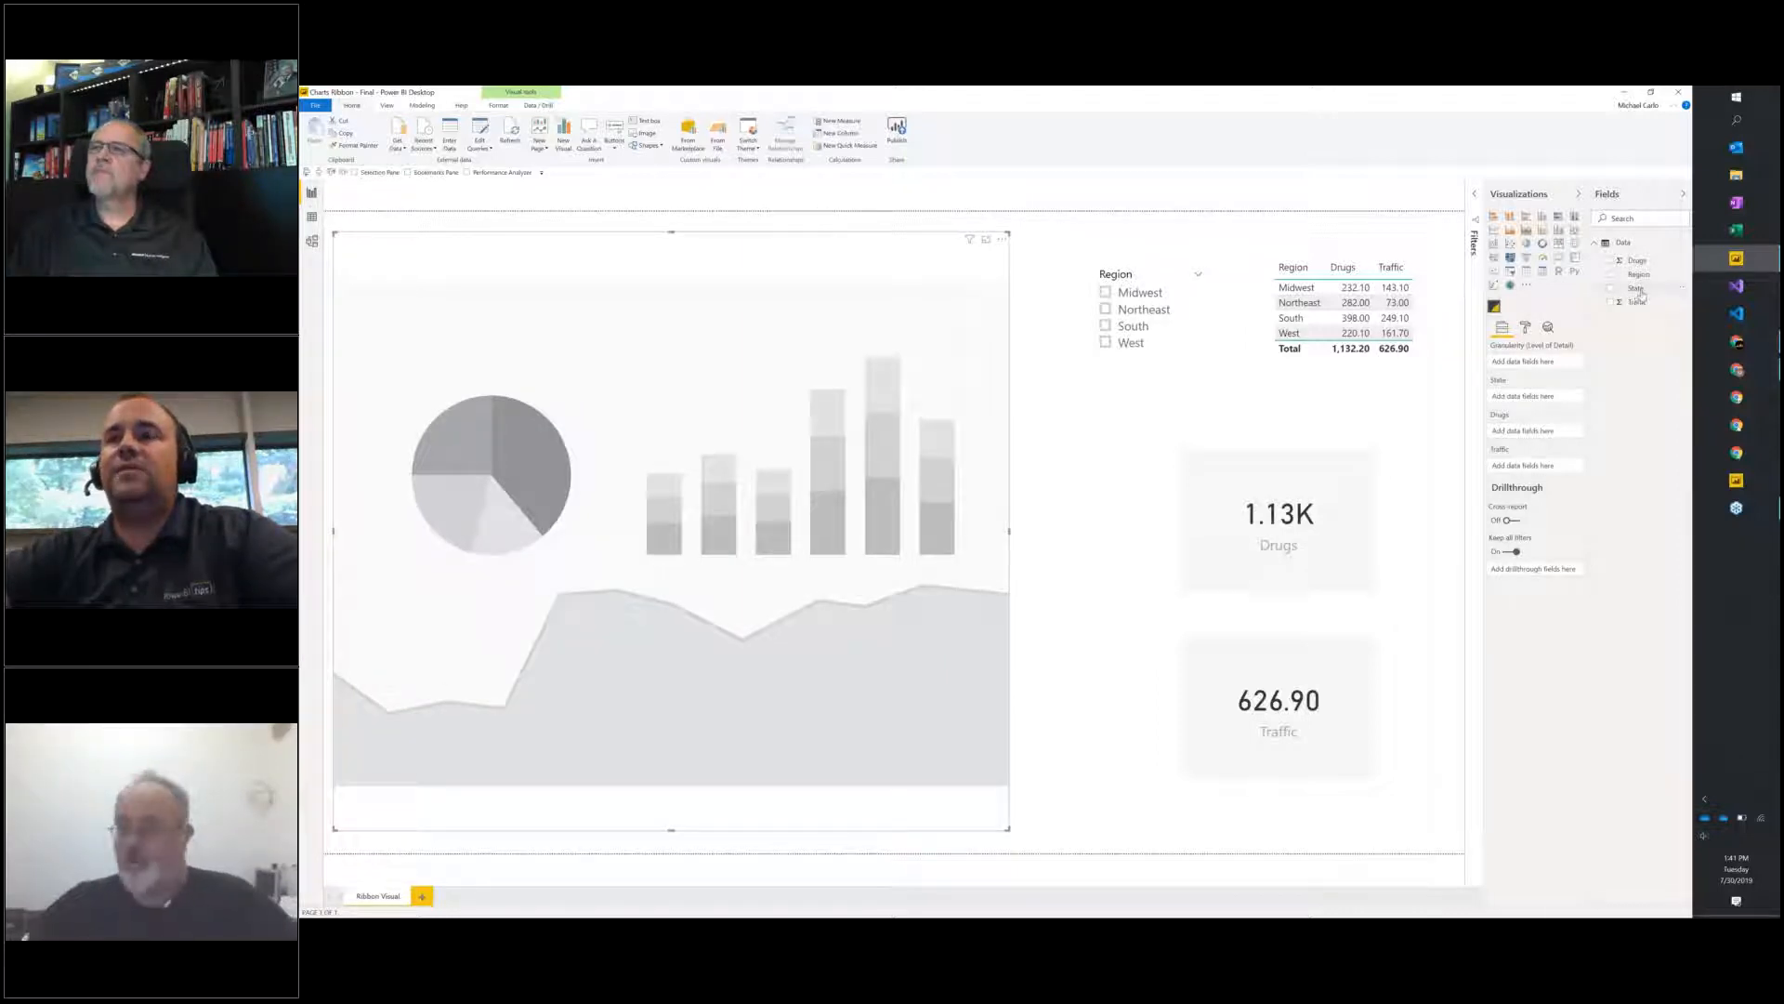
Assign State to the visual's Granularity and State slots, Drugs to Drugs and Traffic to Traffic, and enlarge the visual slightly.
{"action": "left_click_drag", "start_coordinate": [1585, 351], "coordinate": [1539, 369]}
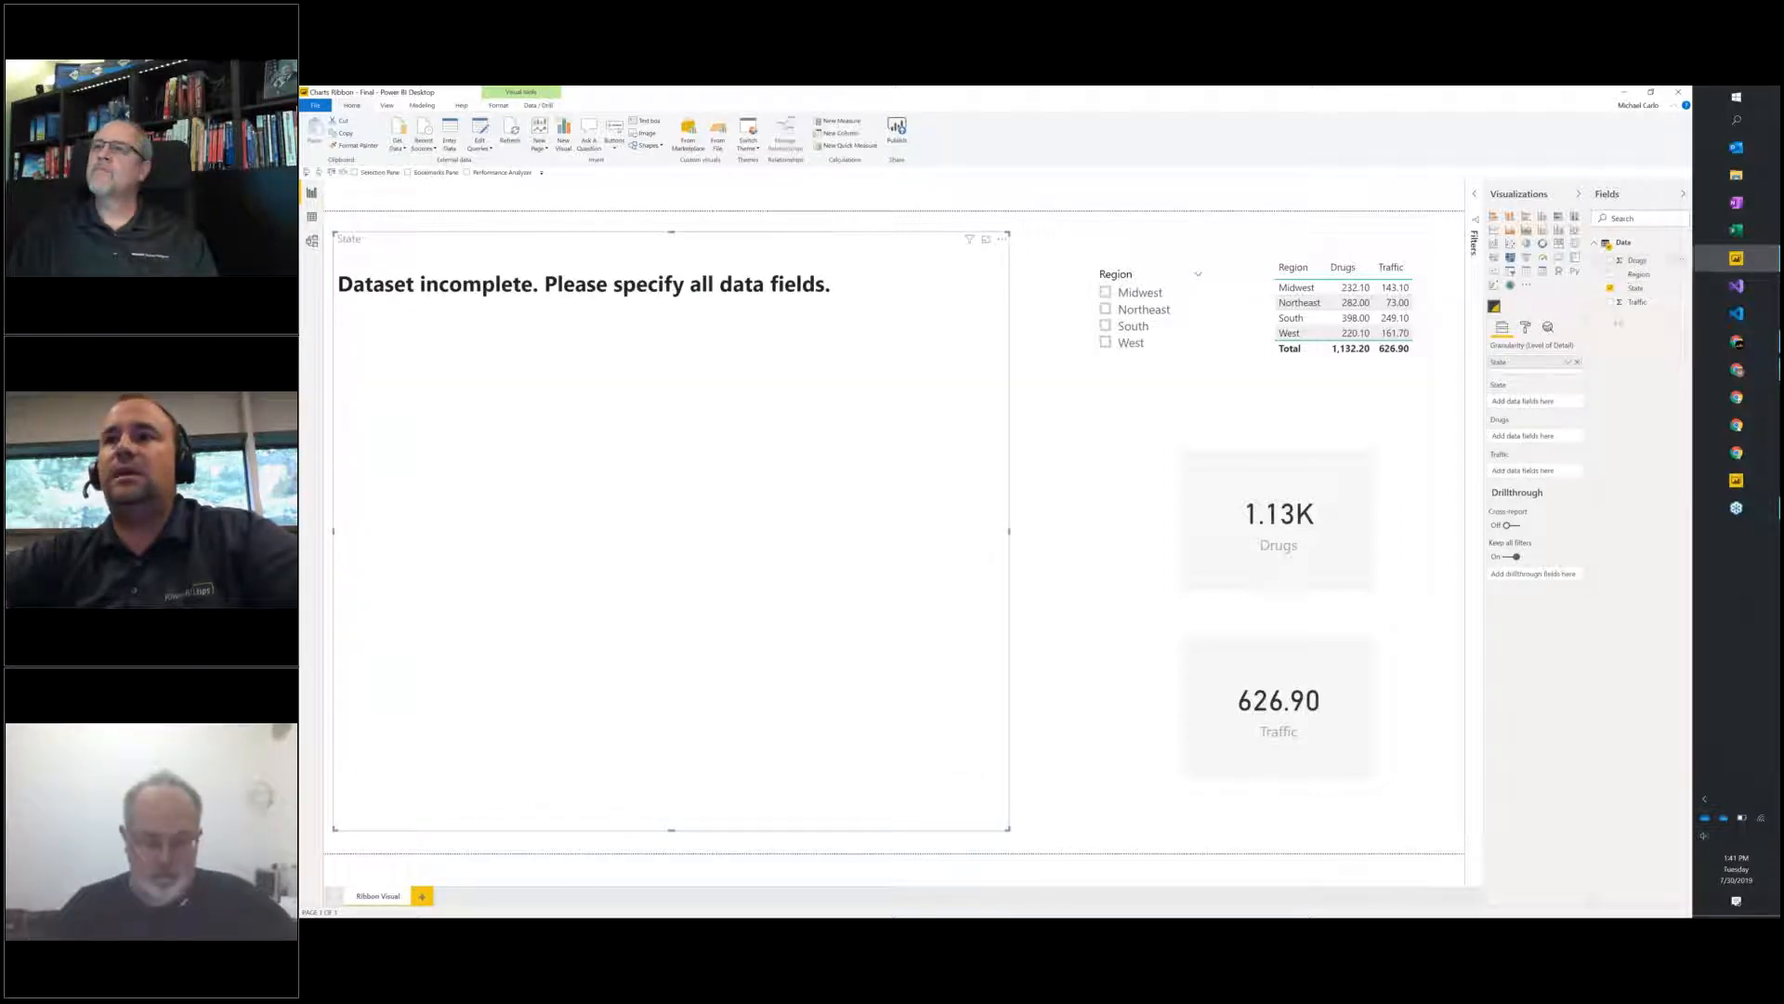
{"action": "left_click_drag", "start_coordinate": [1636, 290], "coordinate": [1535, 401]}
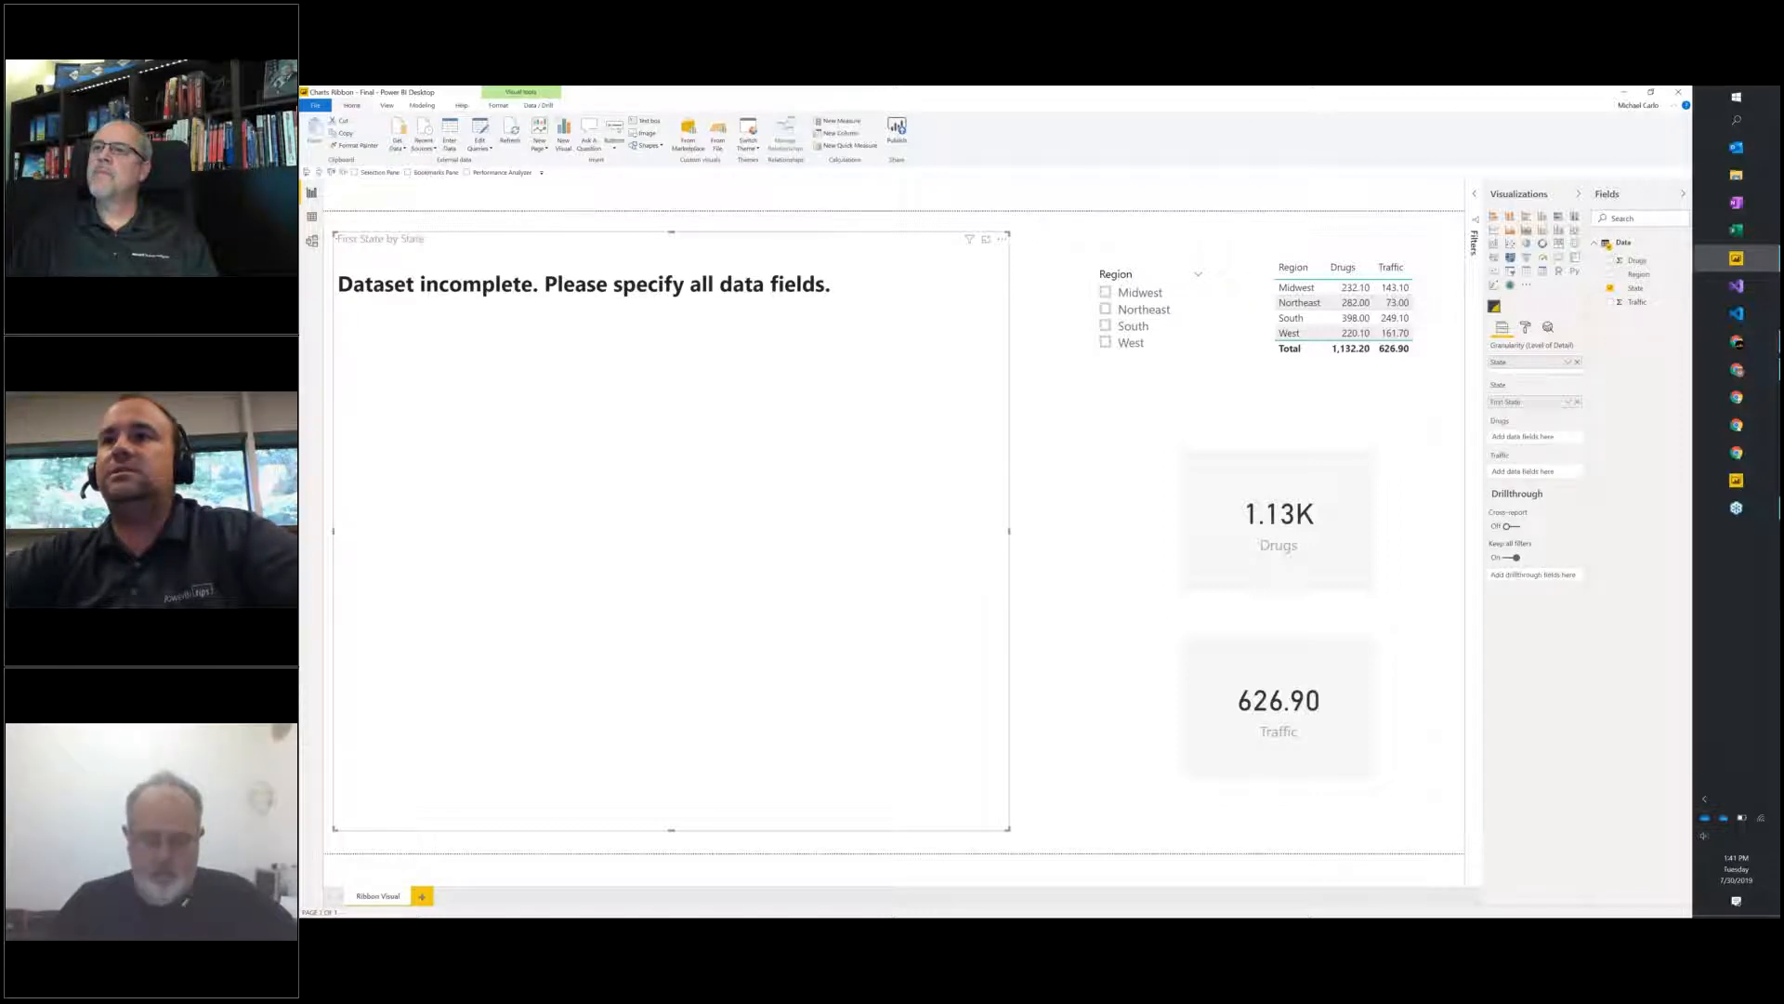
{"action": "left_click_drag", "start_coordinate": [1637, 262], "coordinate": [1535, 437]}
{"action": "left_click_drag", "start_coordinate": [1638, 307], "coordinate": [1533, 473]}
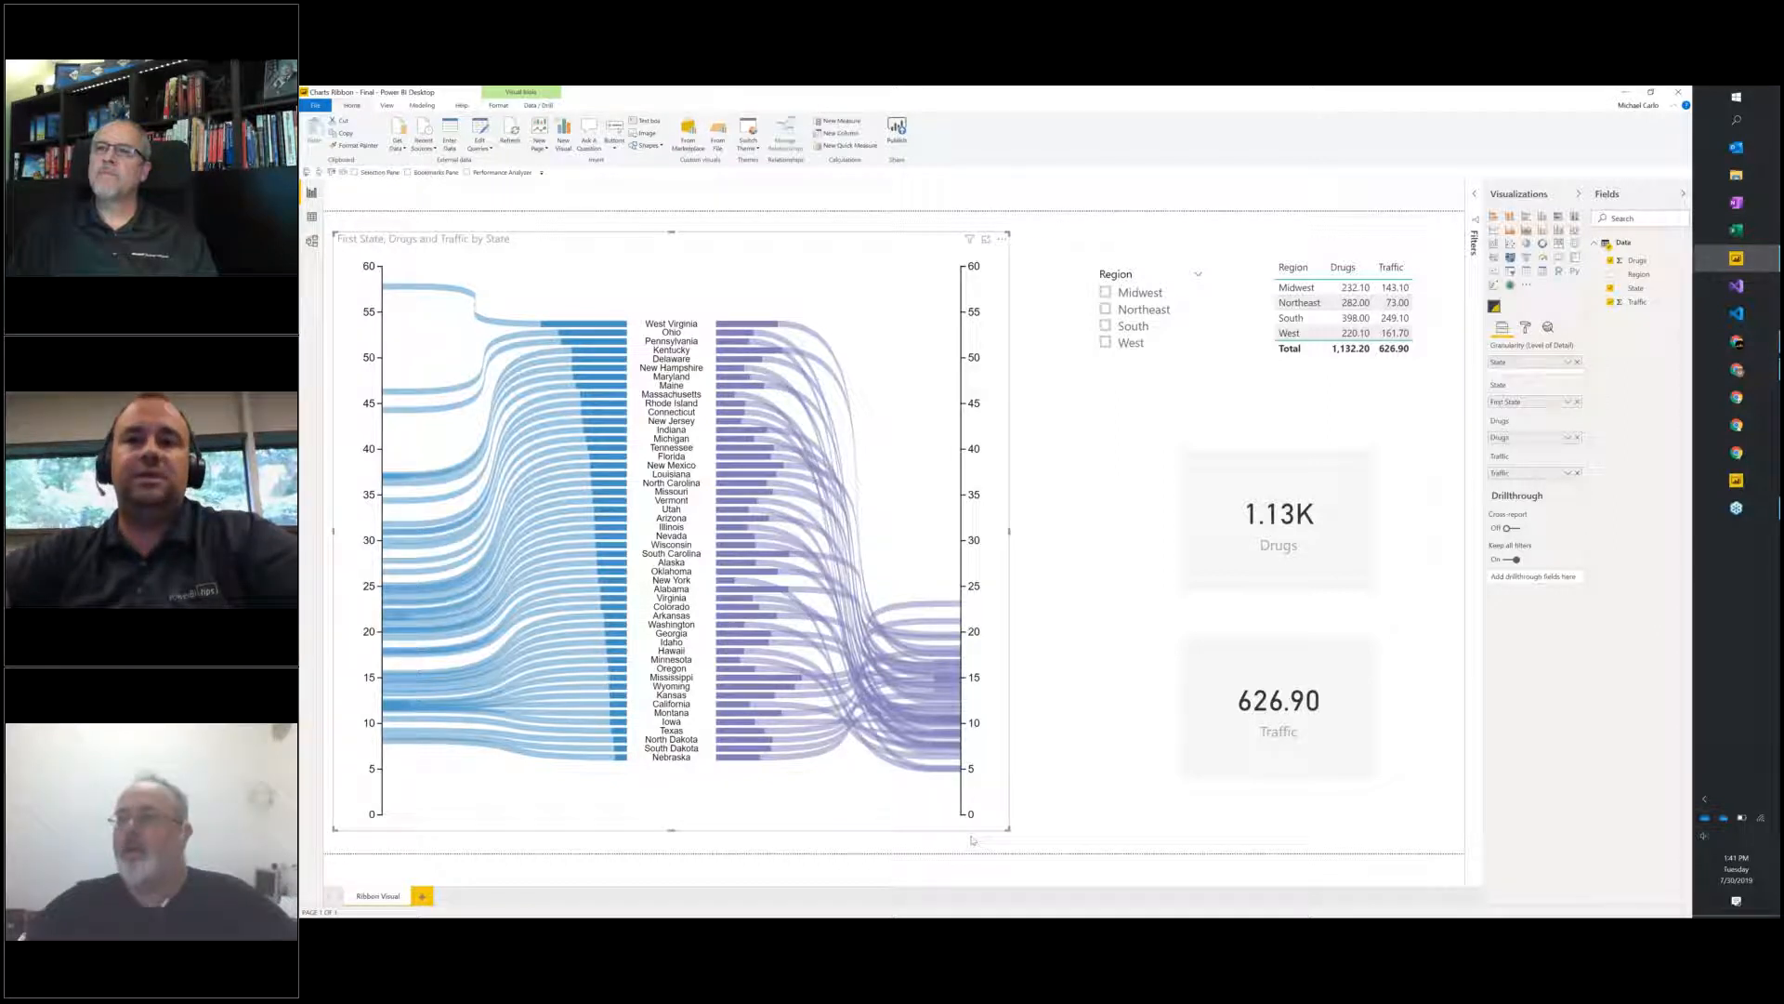
{"action": "left_click_drag", "start_coordinate": [1009, 829], "coordinate": [1053, 843]}
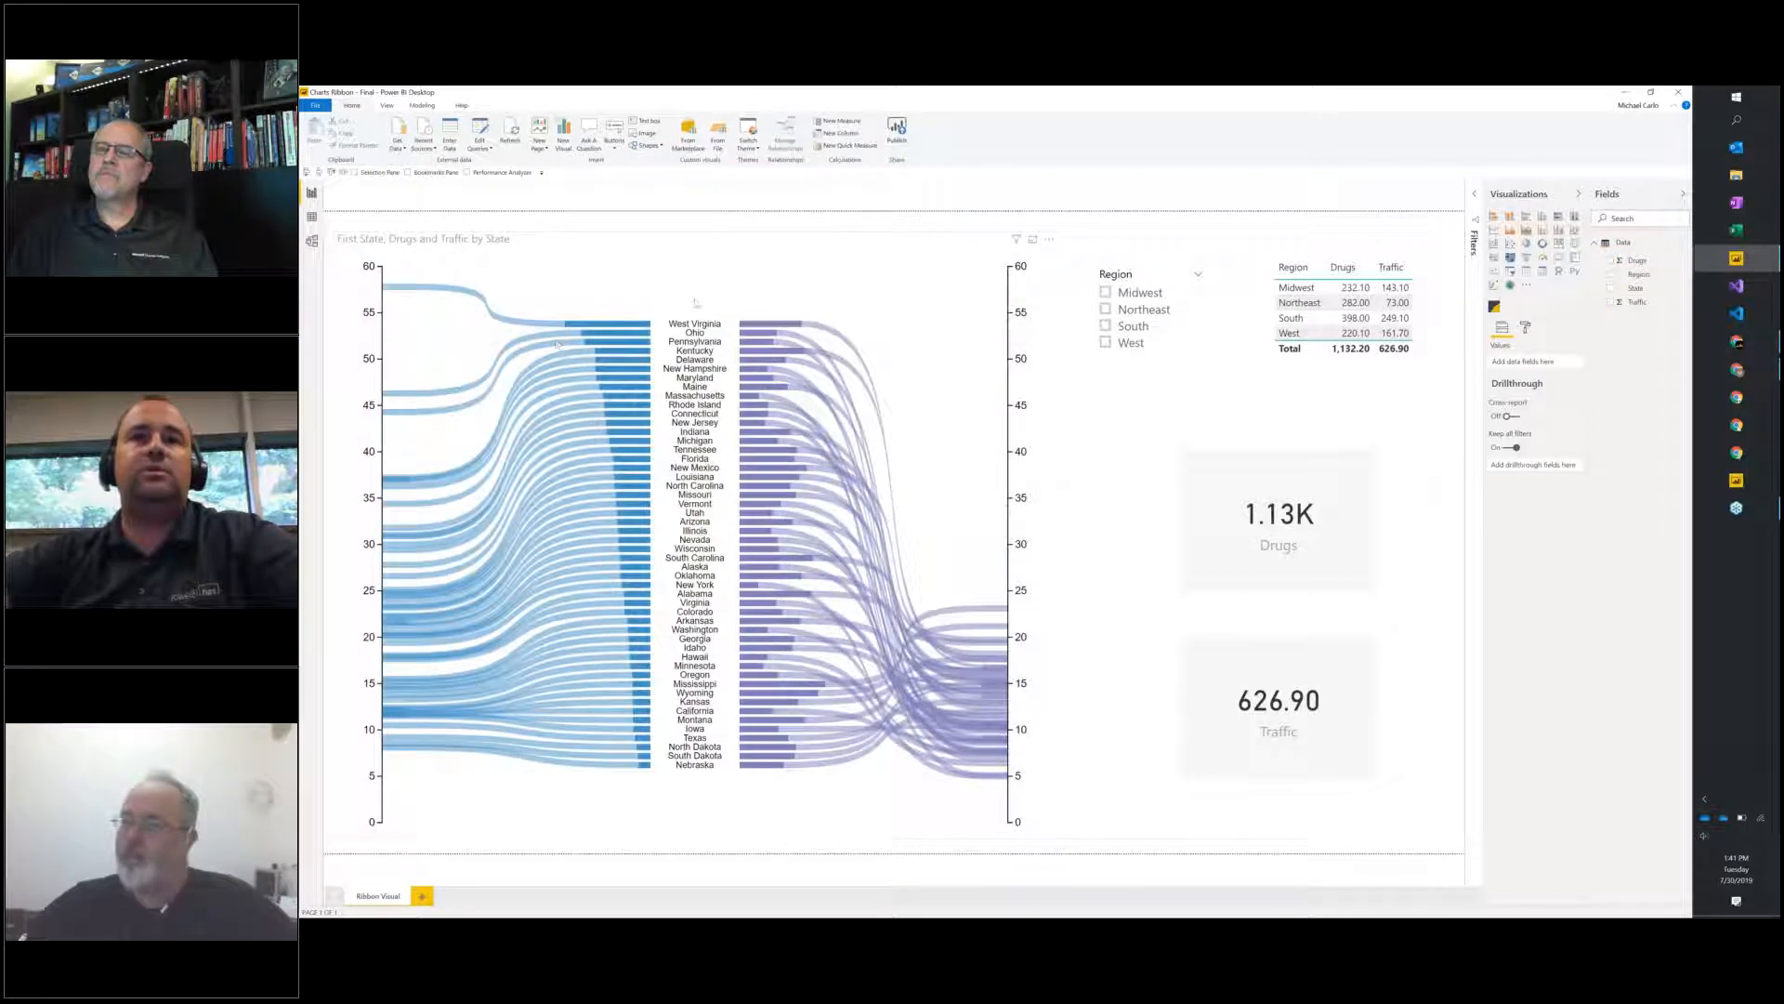
Sort the ribbon visual by First State.
{"action": "left_click", "coordinate": [1048, 240]}
{"action": "mouse_move", "coordinate": [1078, 337]}
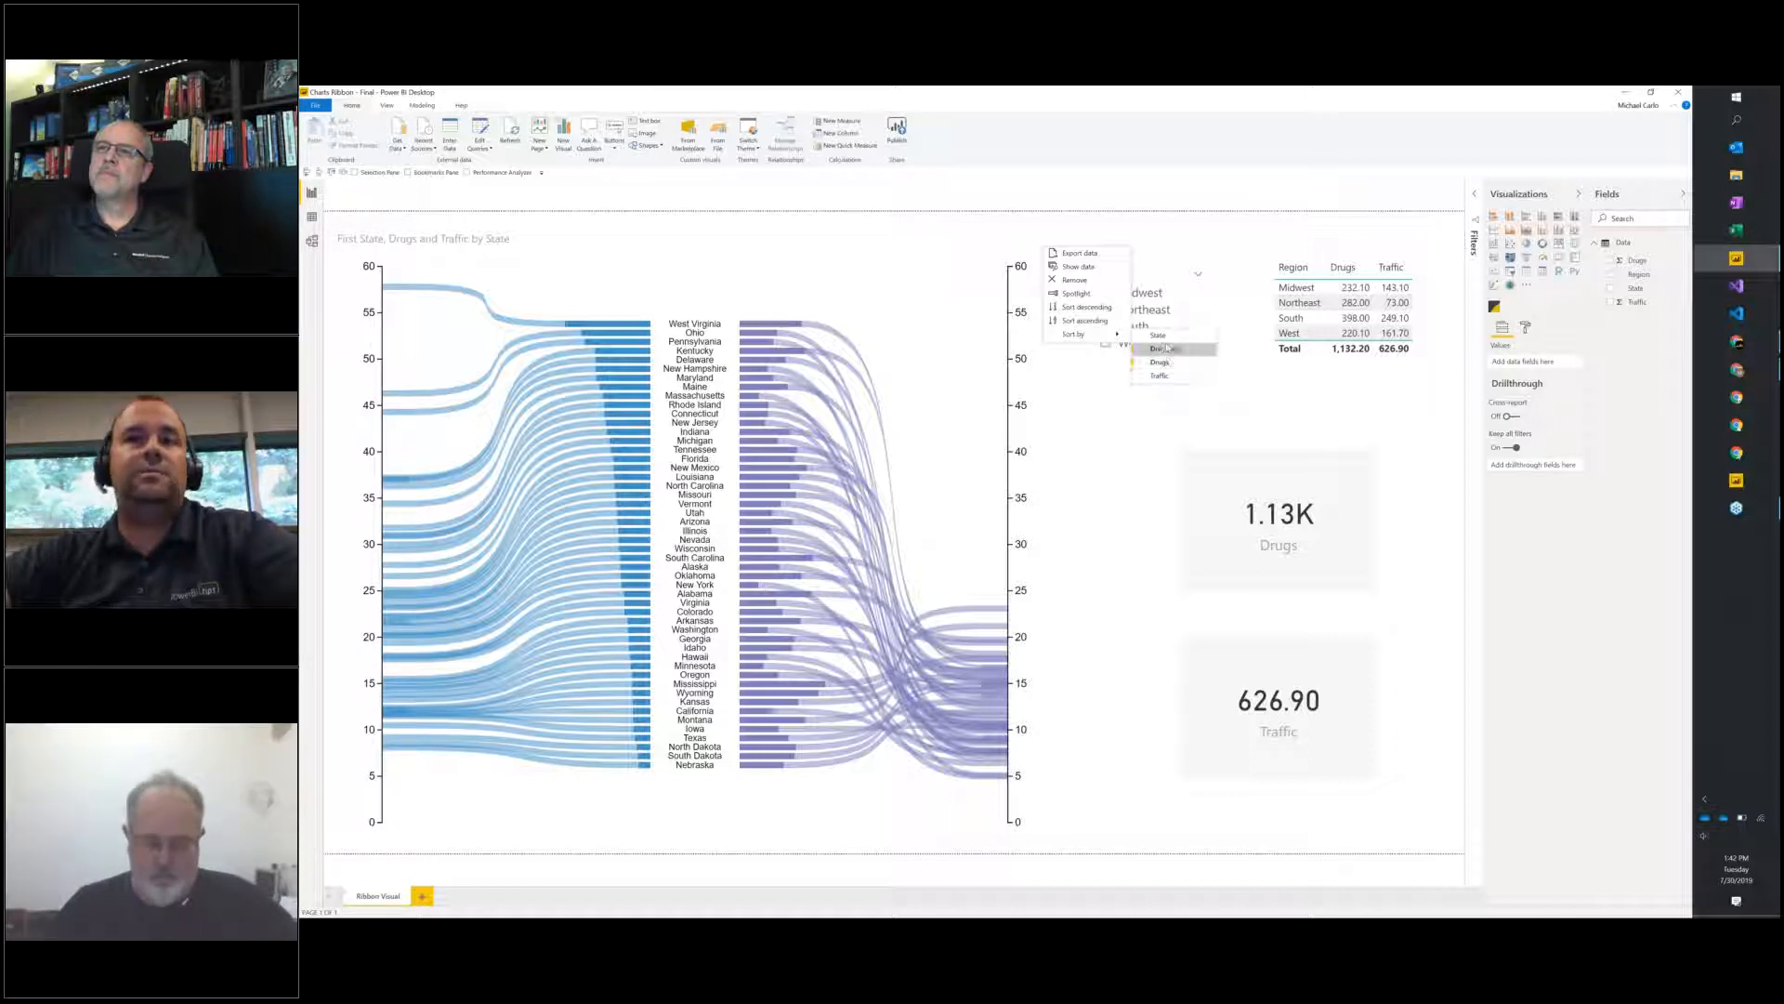
{"action": "left_click", "coordinate": [1166, 348]}
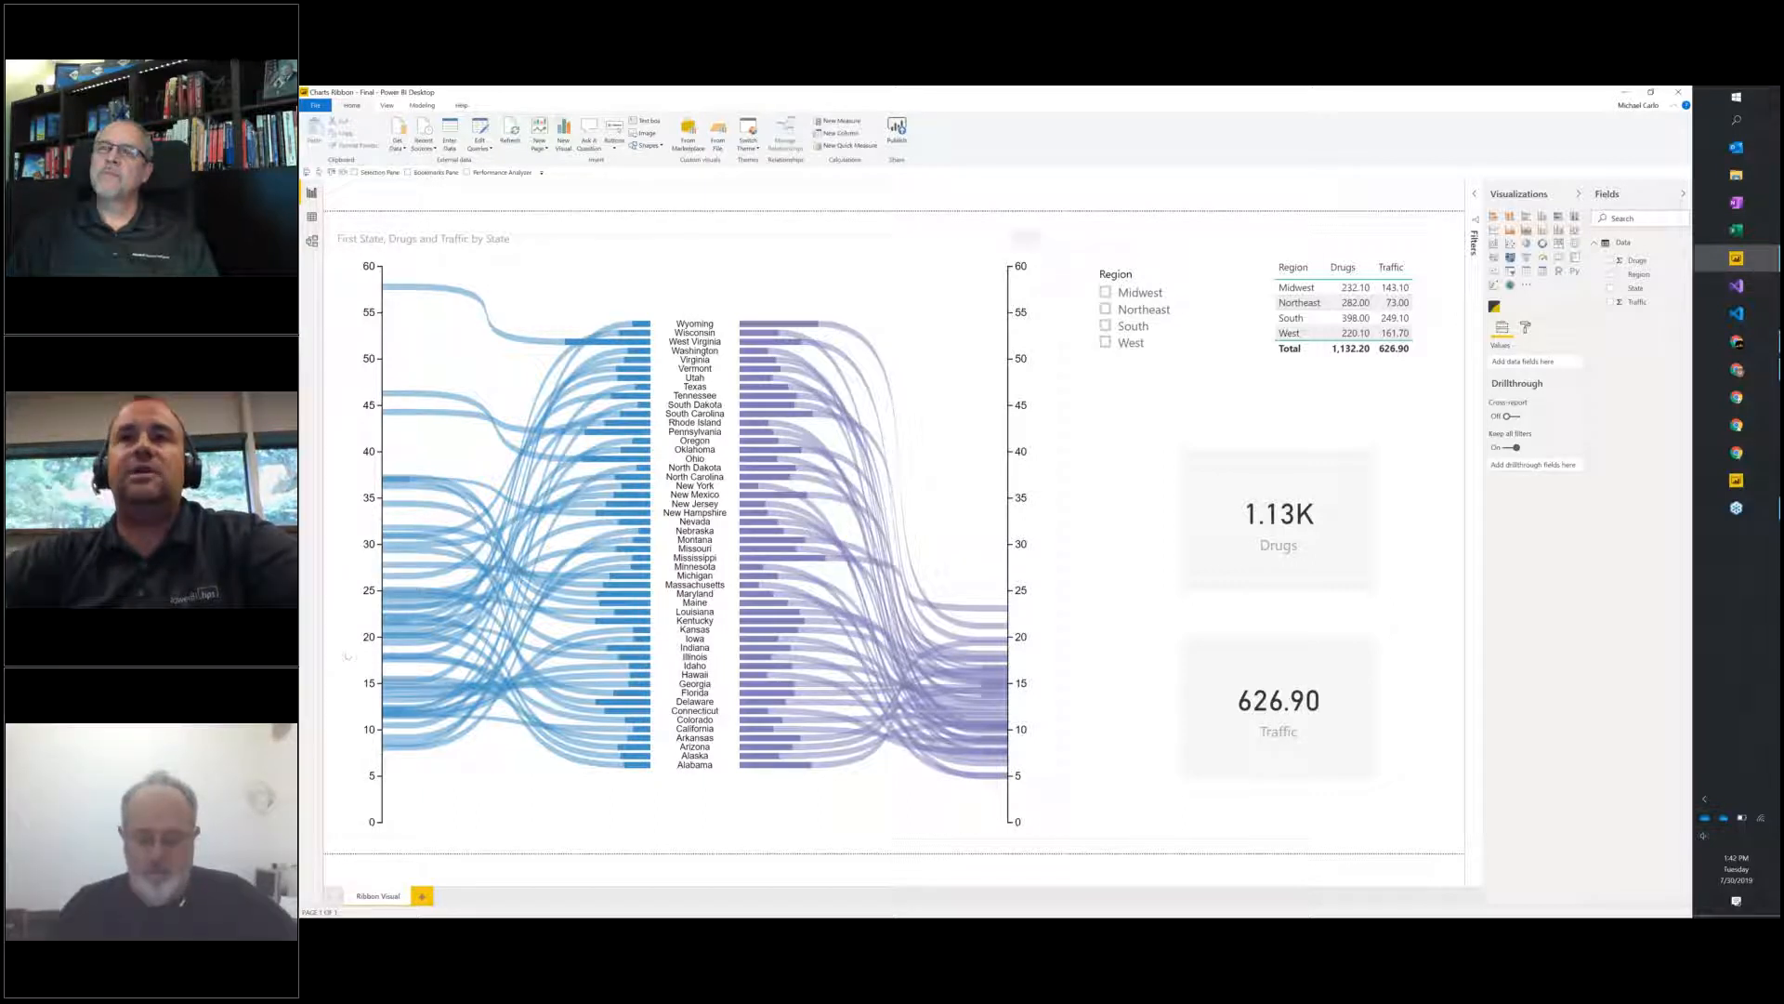
Filter the report by the Midwest, Northeast and South regions in turn, leaving South selected.
{"action": "left_click", "coordinate": [1135, 293]}
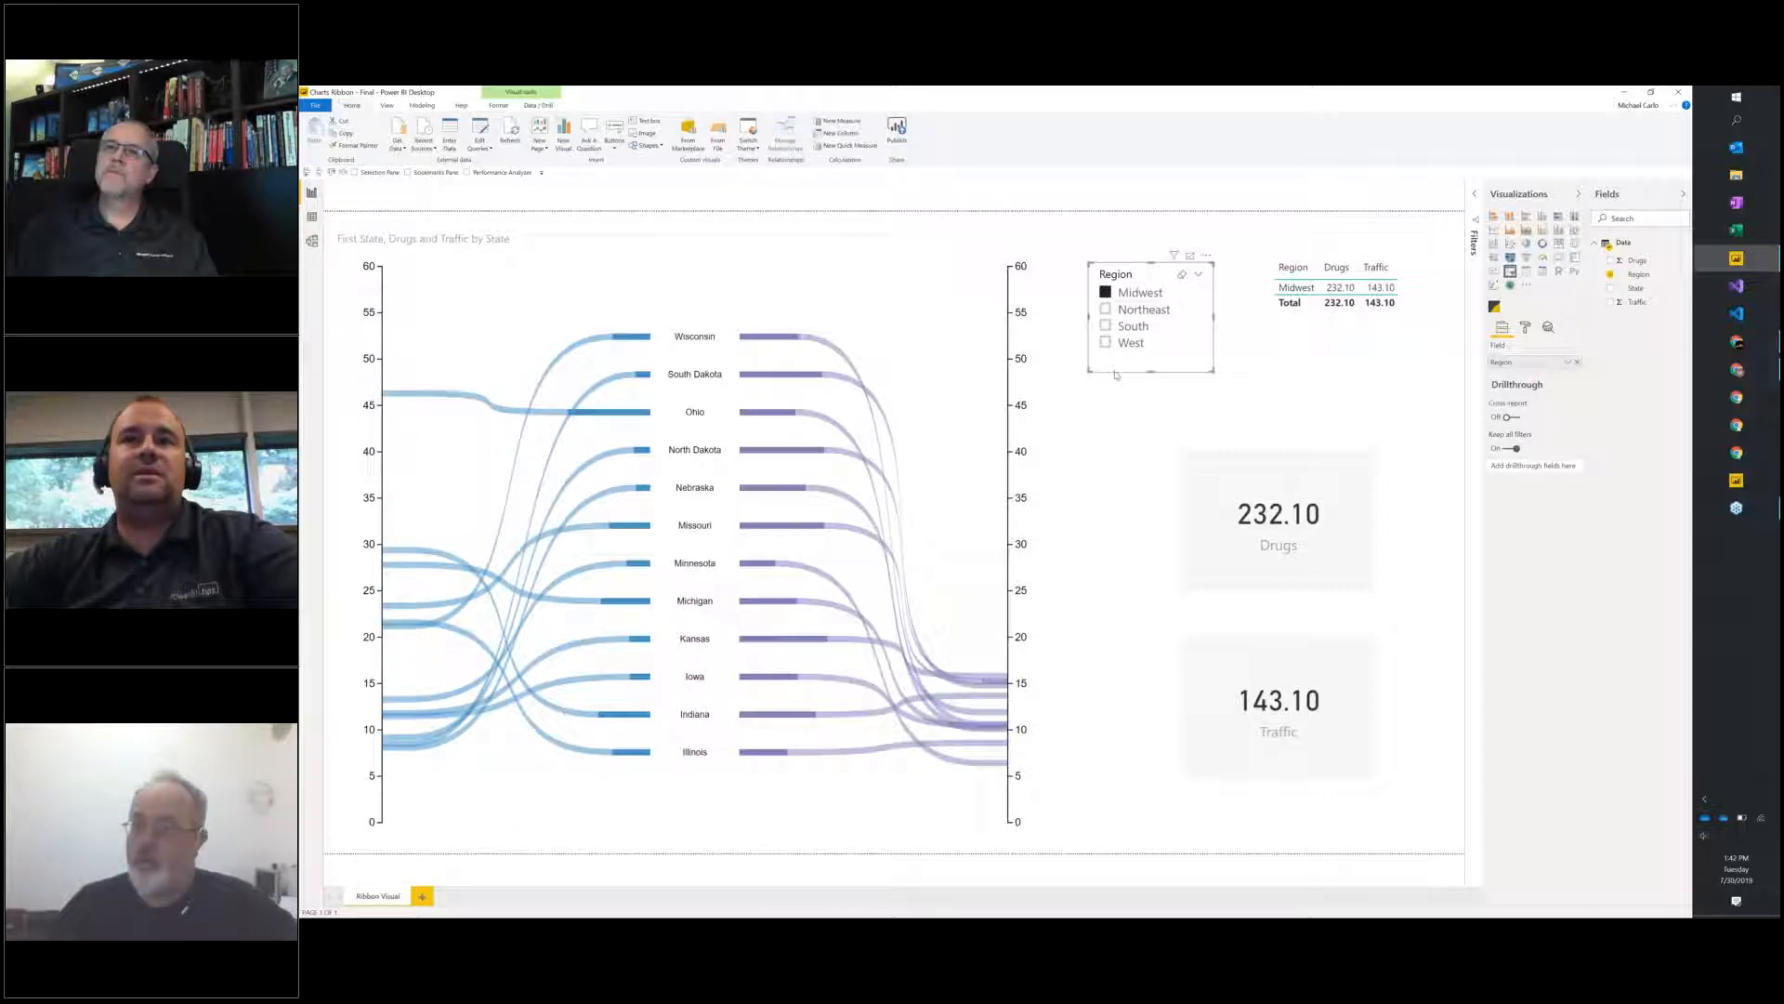
{"action": "left_click", "coordinate": [1128, 311]}
{"action": "left_click", "coordinate": [1131, 328]}
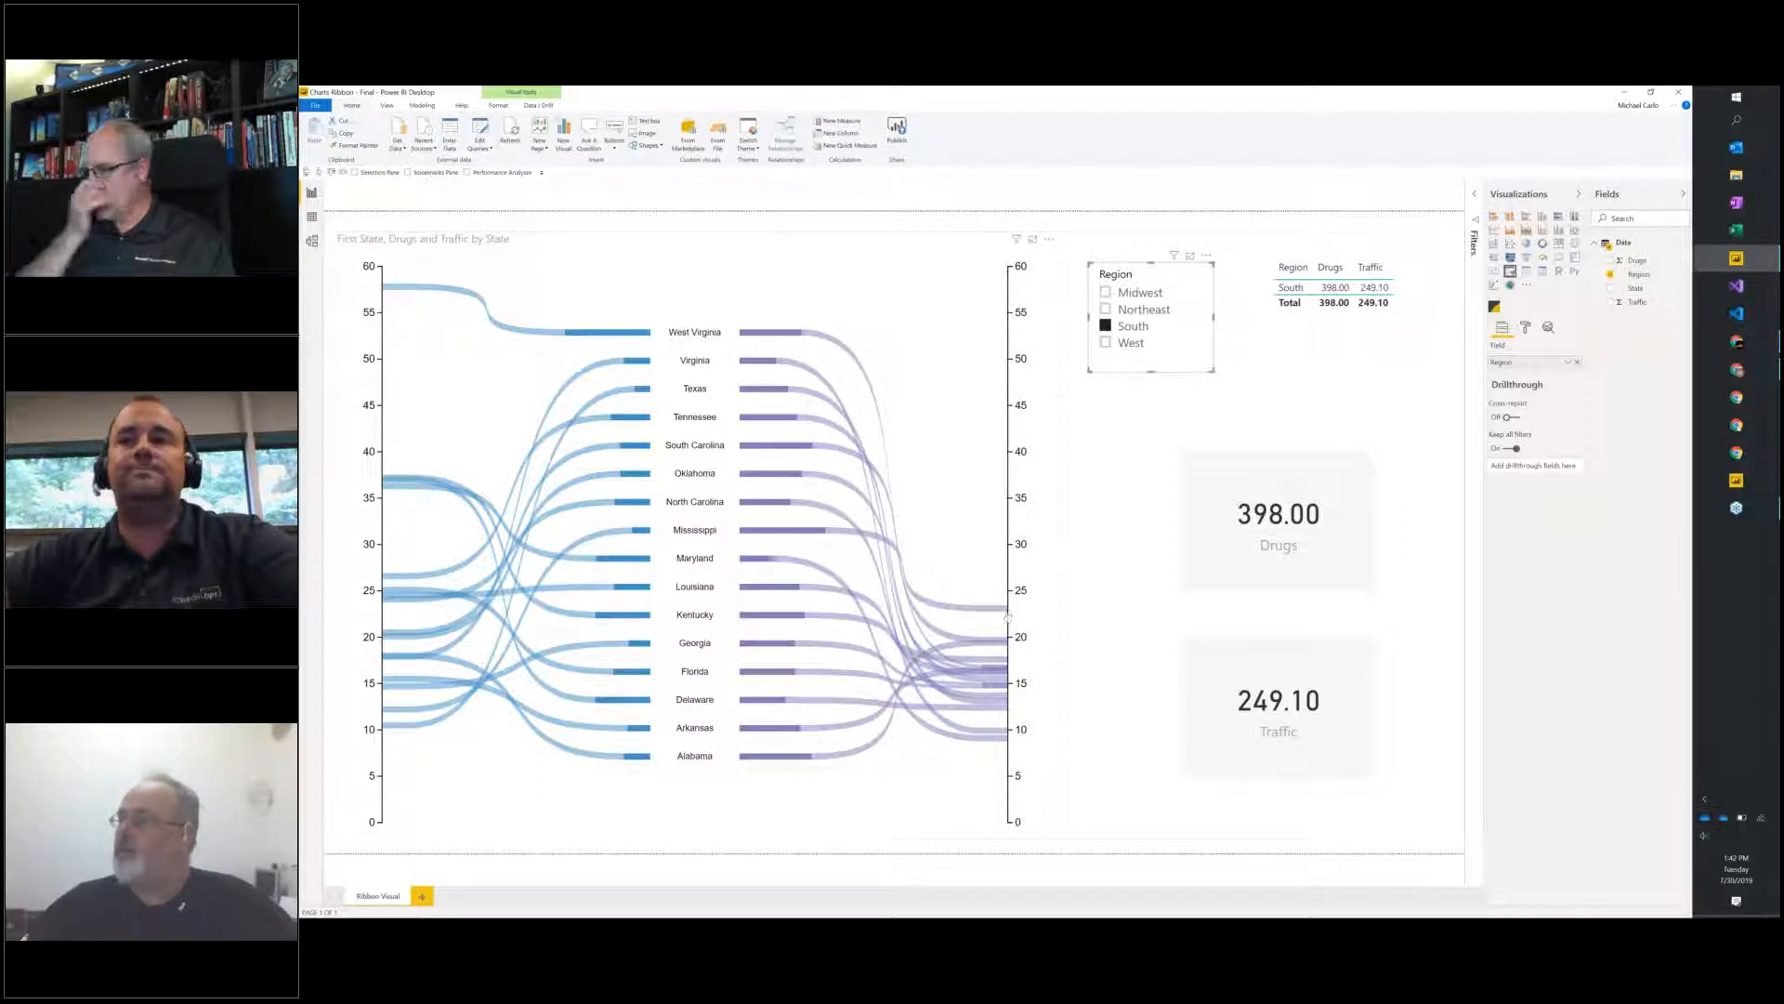
{"action": "mouse_move", "coordinate": [1007, 615]}
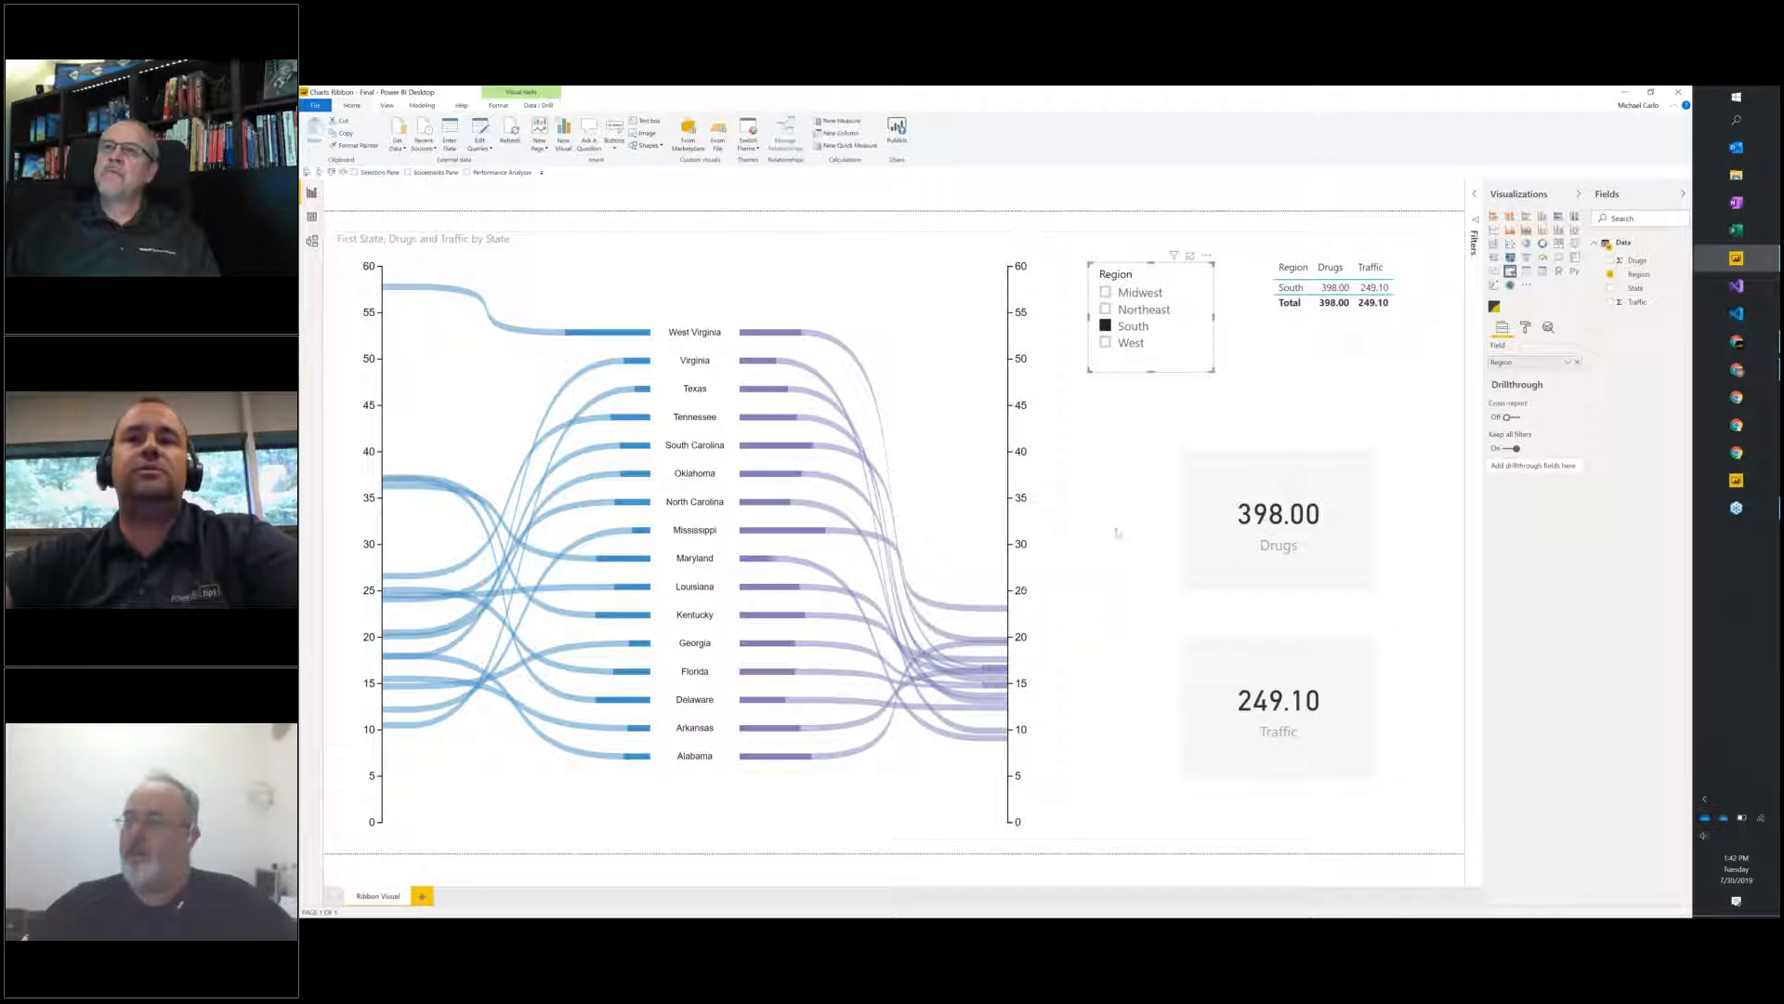
{"action": "left_click", "coordinate": [1084, 529]}
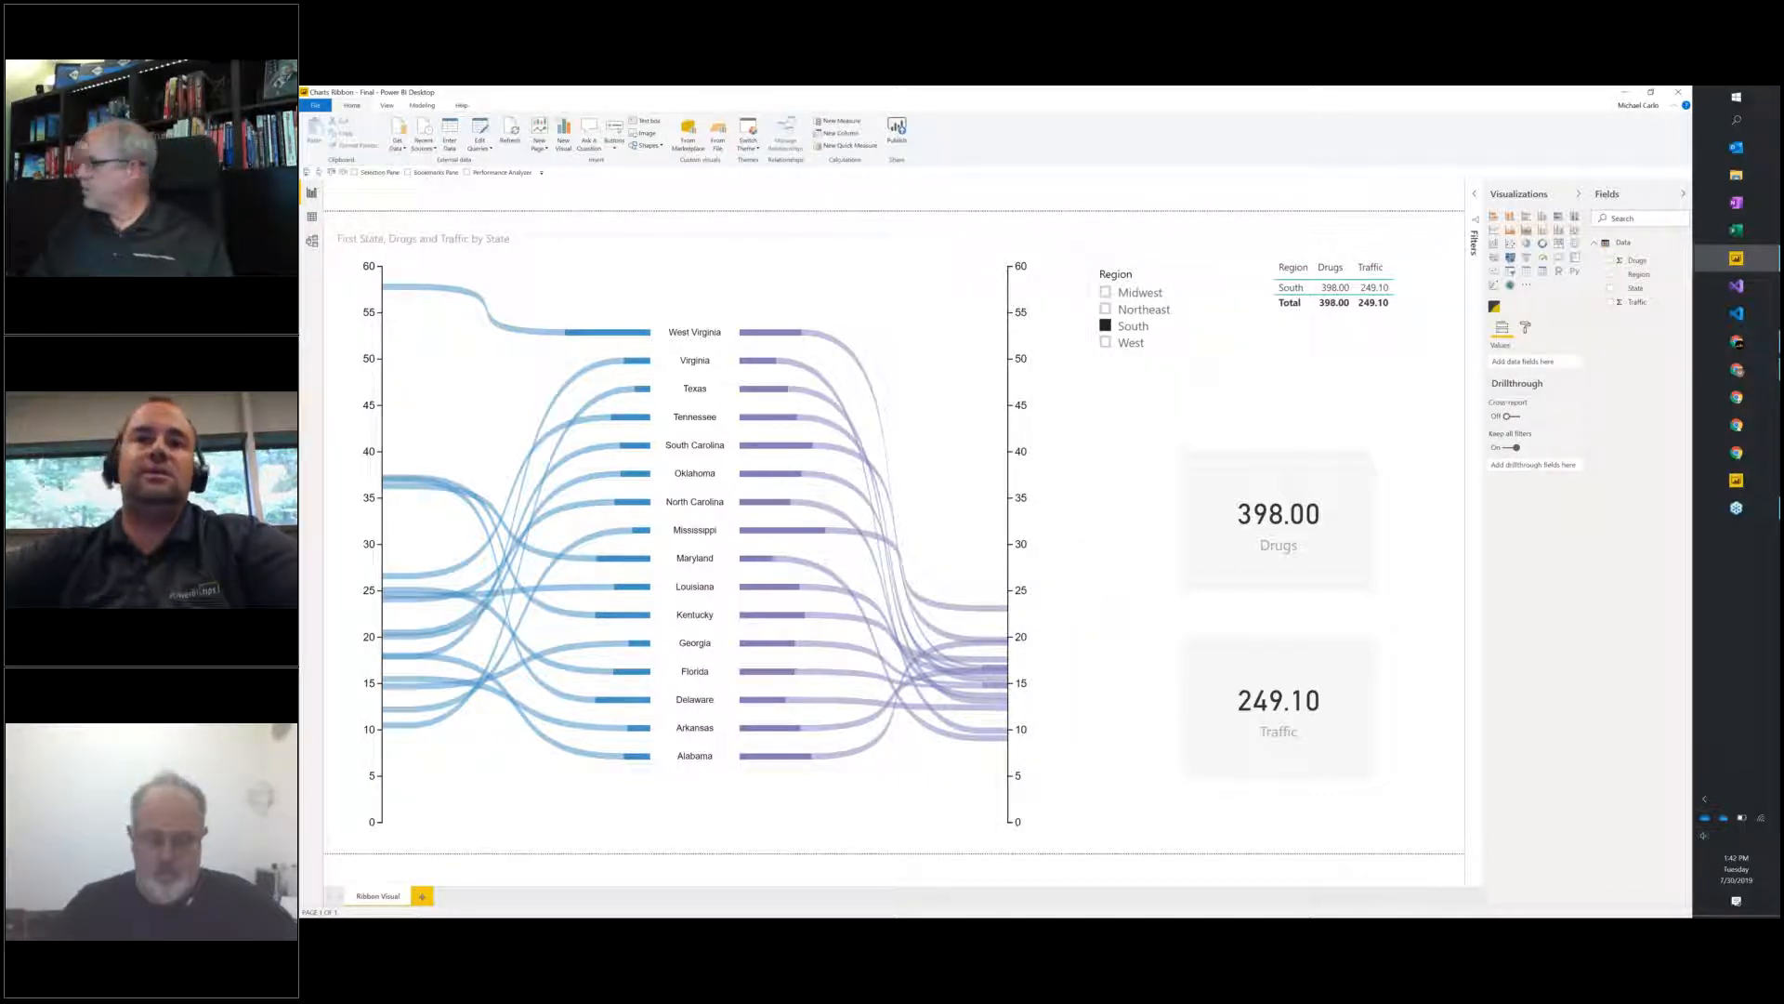
Switch to the Matrix Cluster report, add its custom visual to the Demo page, and enlarge it across the free area beside the tables.
{"action": "left_click", "coordinate": [1626, 92]}
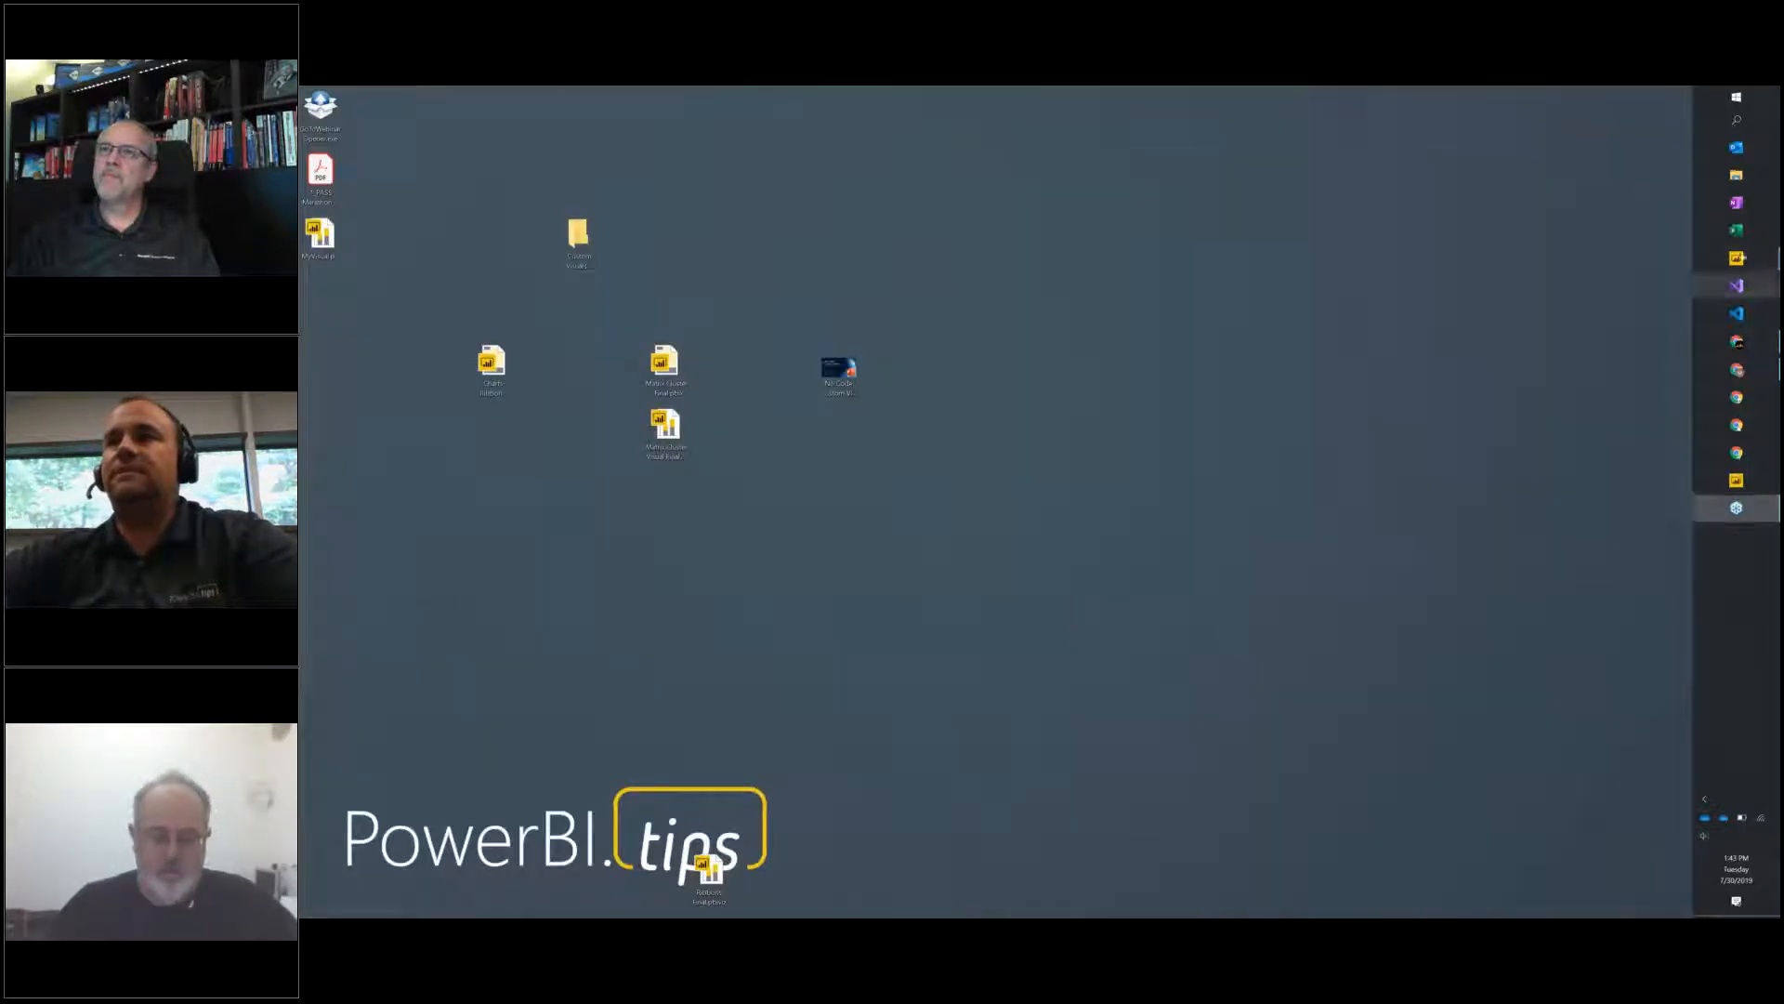
{"action": "mouse_move", "coordinate": [1736, 258]}
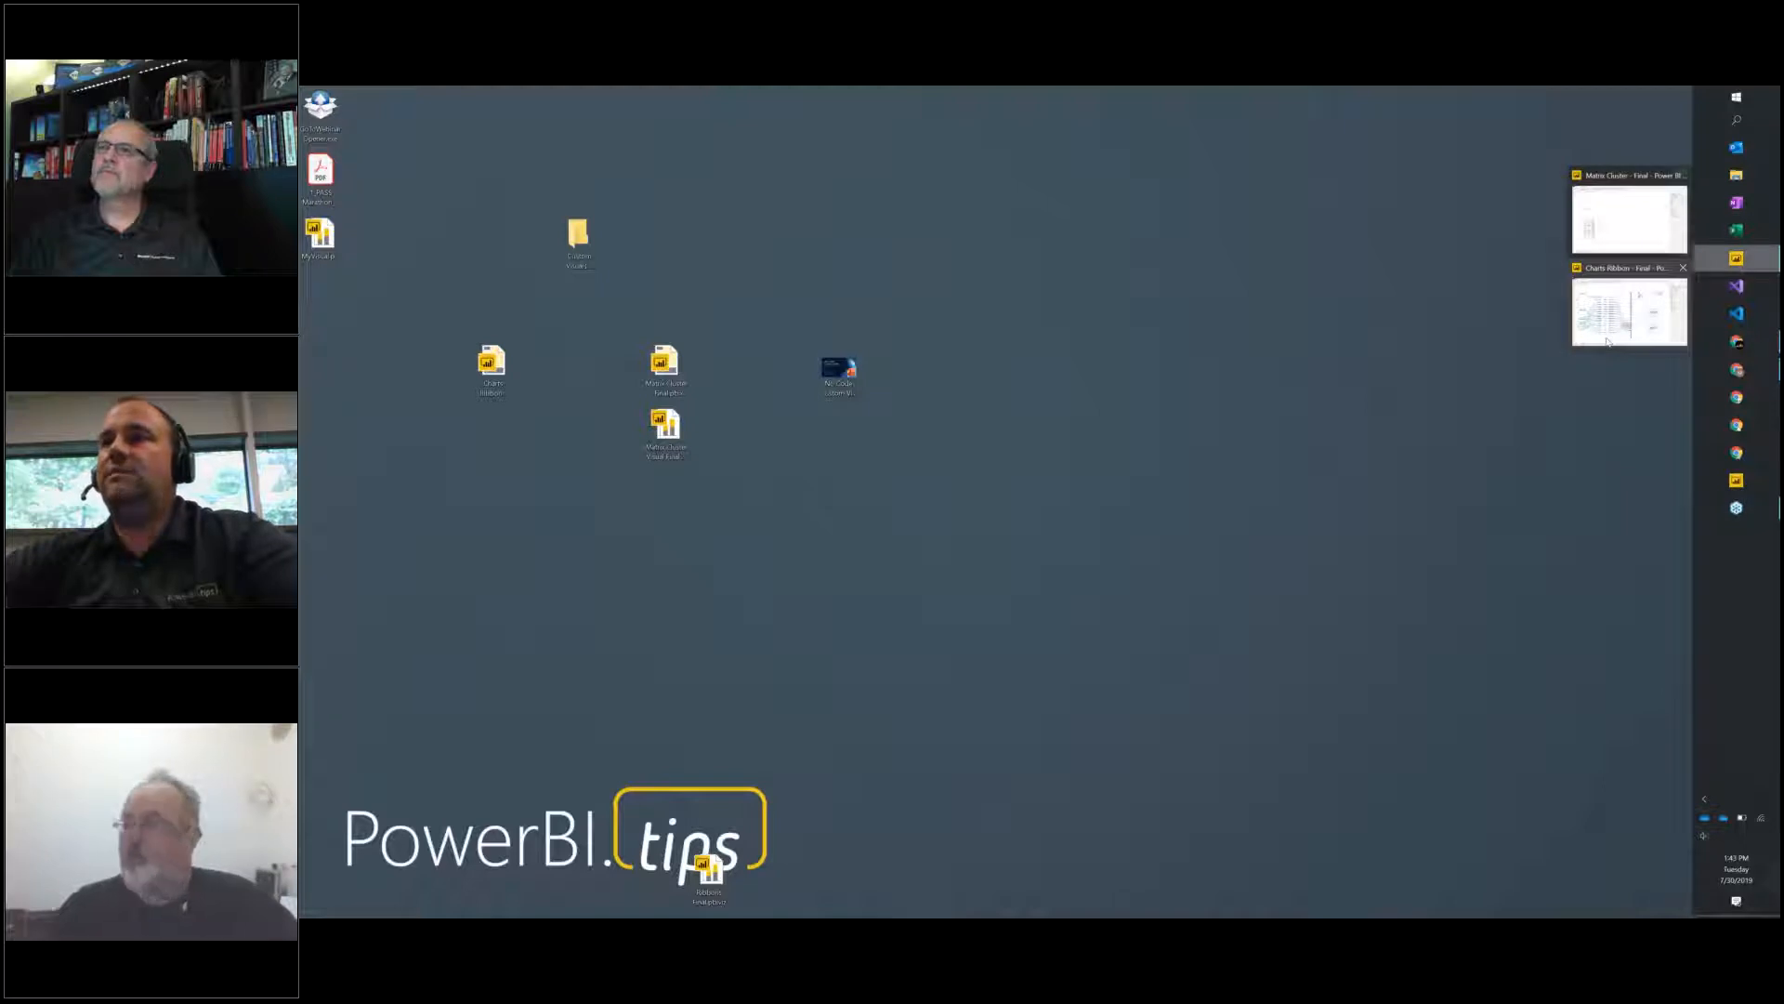
{"action": "left_click", "coordinate": [1628, 219]}
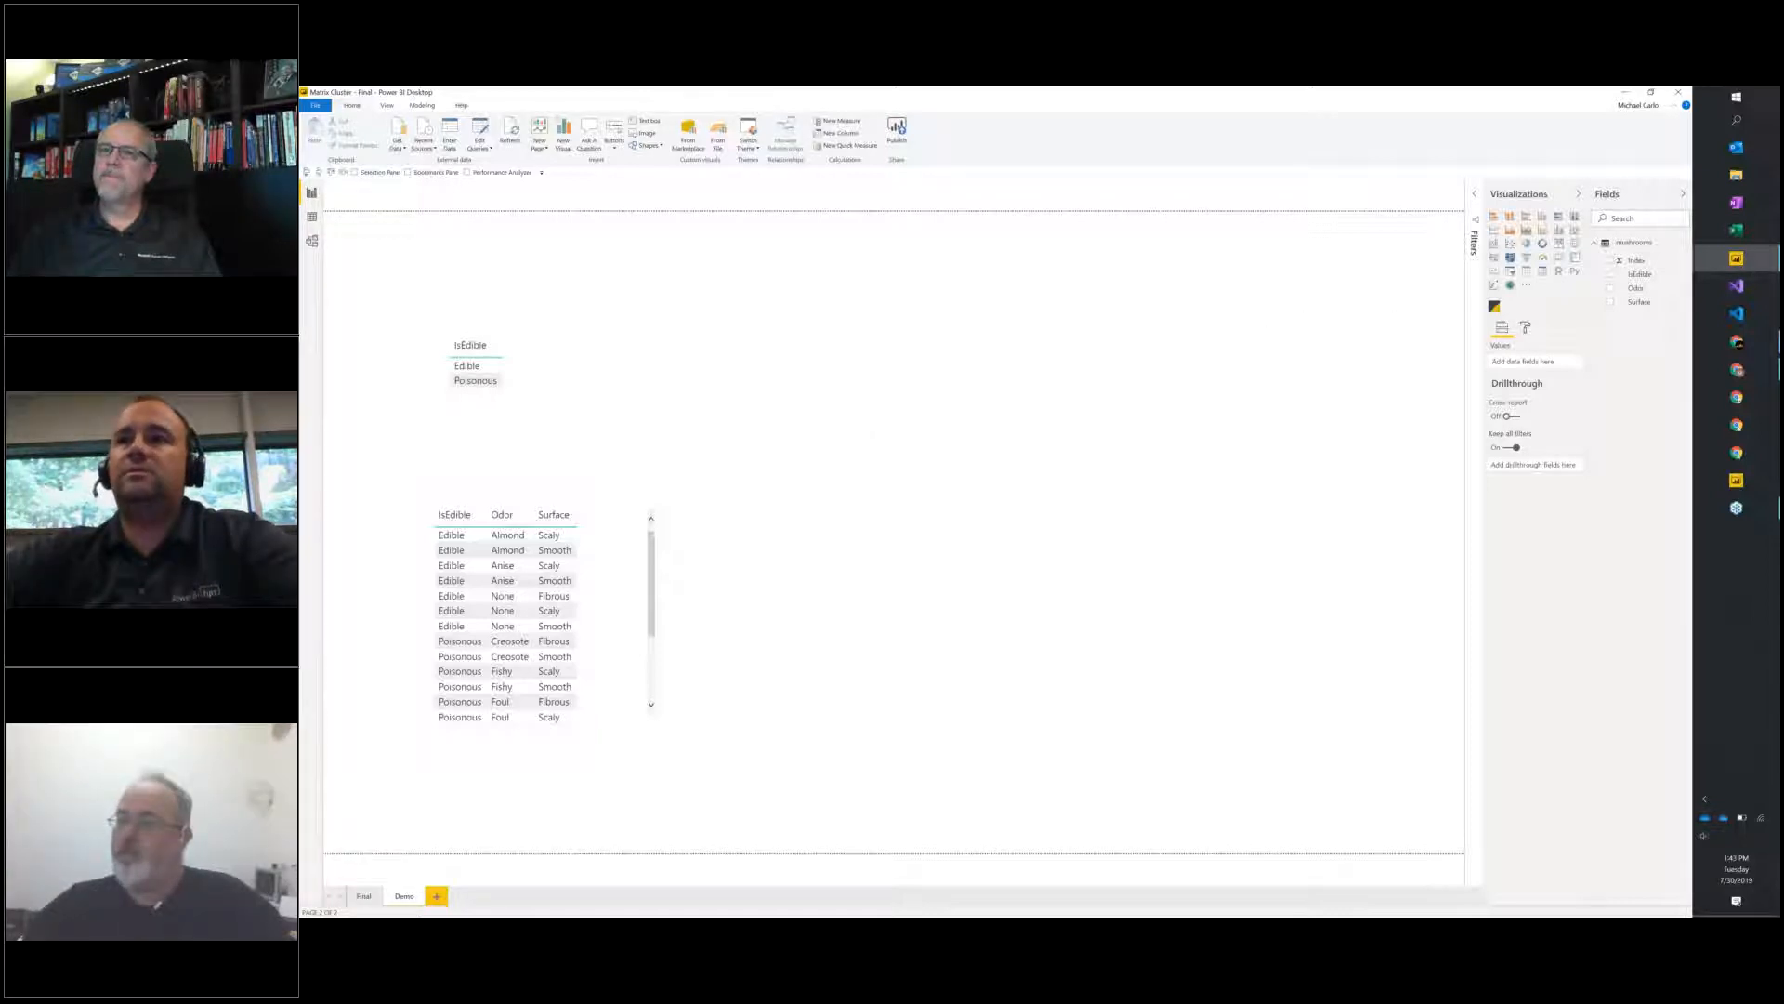
{"action": "left_click", "coordinate": [1494, 308]}
{"action": "left_click_drag", "start_coordinate": [659, 299], "coordinate": [713, 249]}
{"action": "left_click_drag", "start_coordinate": [817, 394], "coordinate": [1418, 790]}
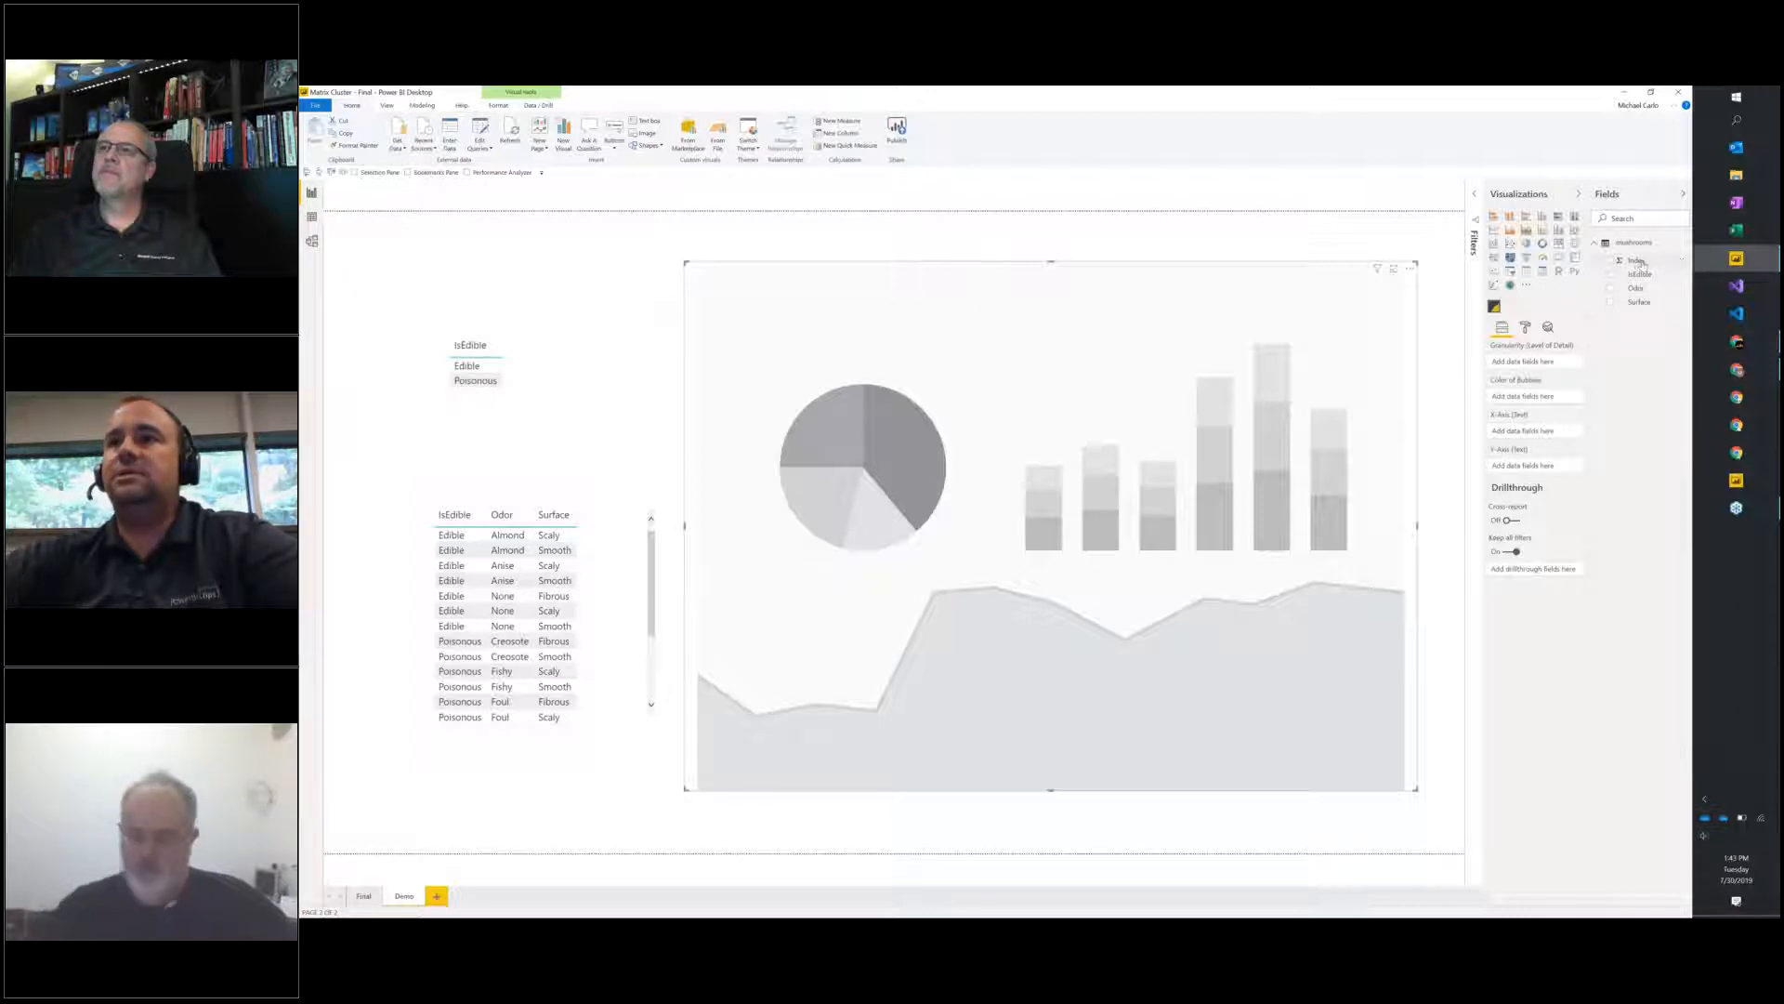
Assign Index to Granularity, IsEdible to Color of Bubbles, Odor to the X-Axis and Surface to the Y-Axis of the cluster visual.
{"action": "left_click_drag", "start_coordinate": [1636, 260], "coordinate": [1533, 362]}
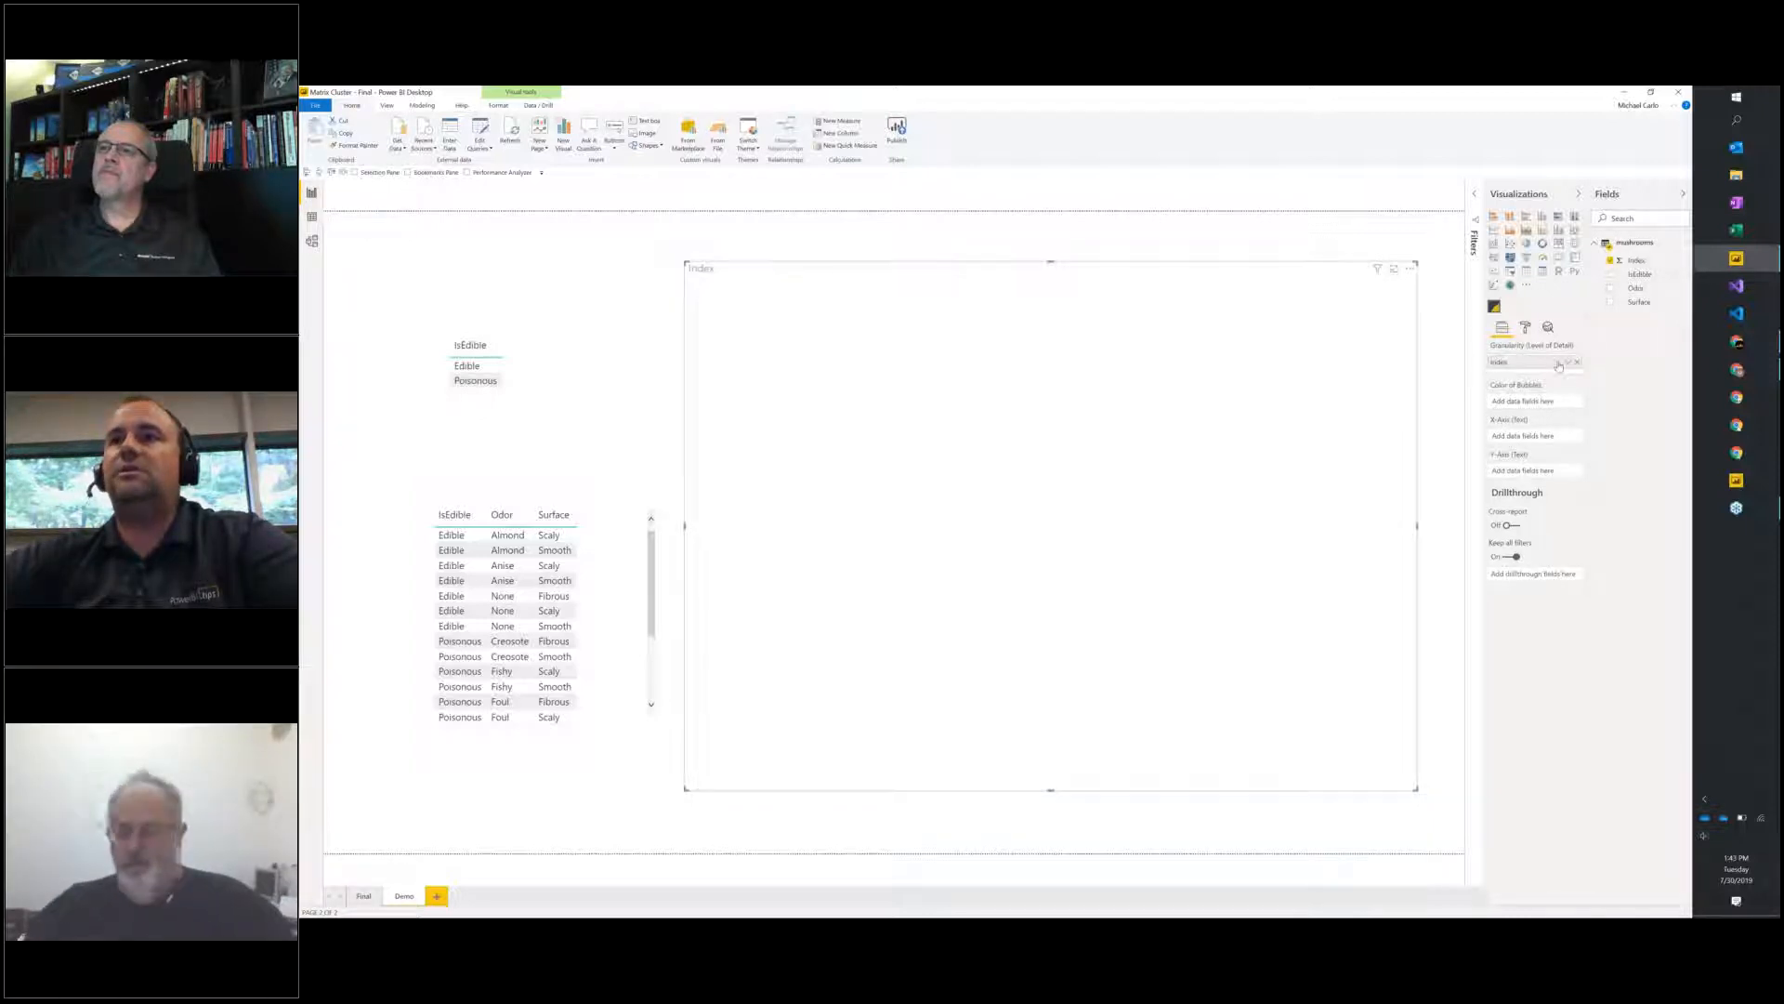
{"action": "left_click_drag", "start_coordinate": [1627, 295], "coordinate": [1540, 405]}
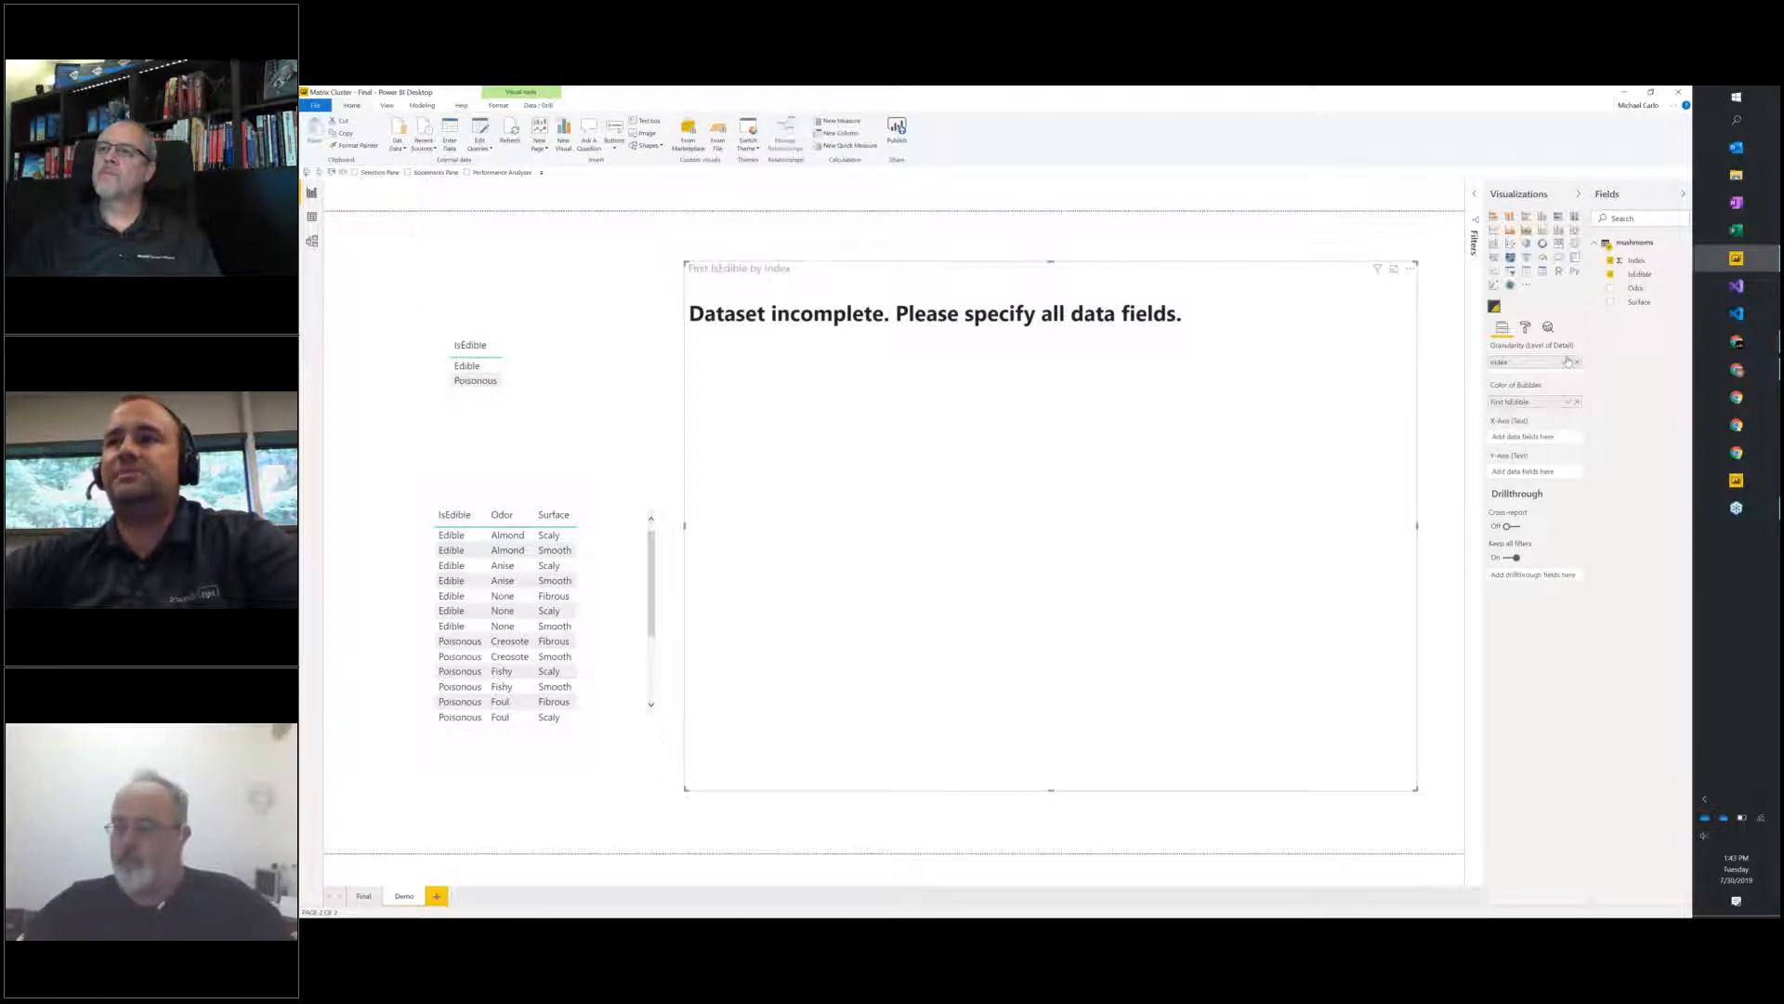
{"action": "left_click_drag", "start_coordinate": [1634, 293], "coordinate": [1542, 437]}
{"action": "left_click_drag", "start_coordinate": [1637, 310], "coordinate": [1538, 477]}
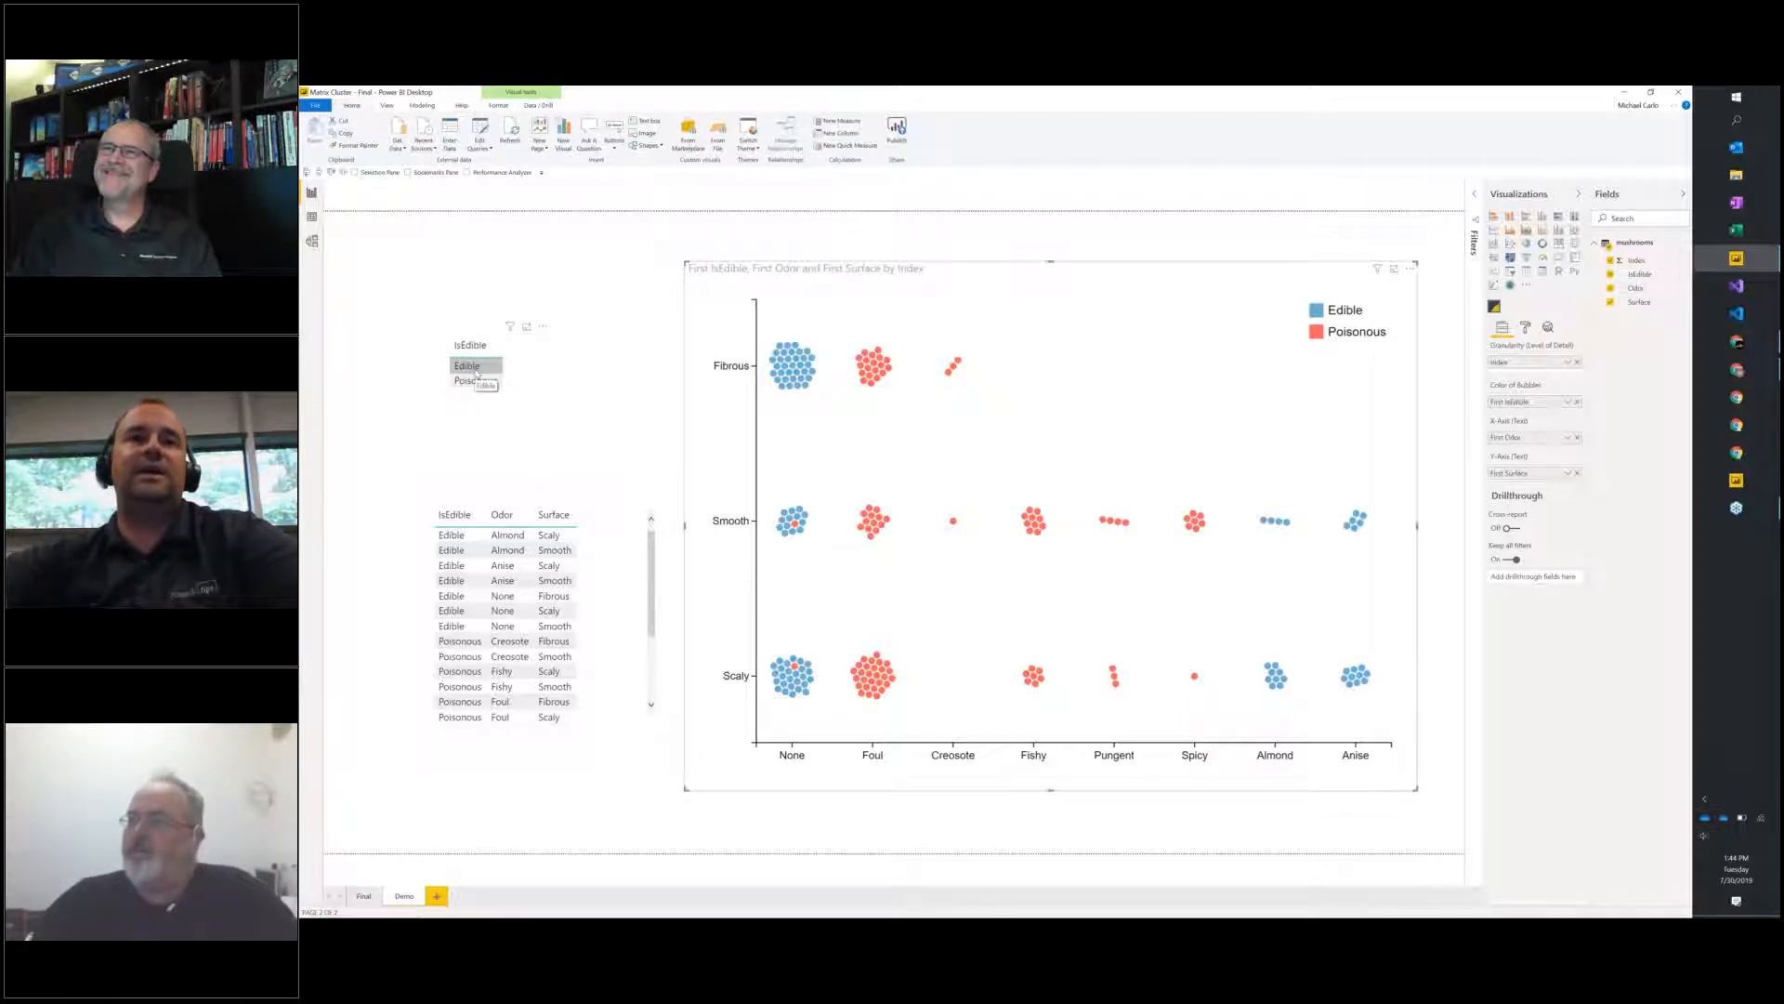
Highlight the edible mushrooms in the cluster visual by selecting Edible in the IsEdible table.
{"action": "left_click", "coordinate": [476, 370]}
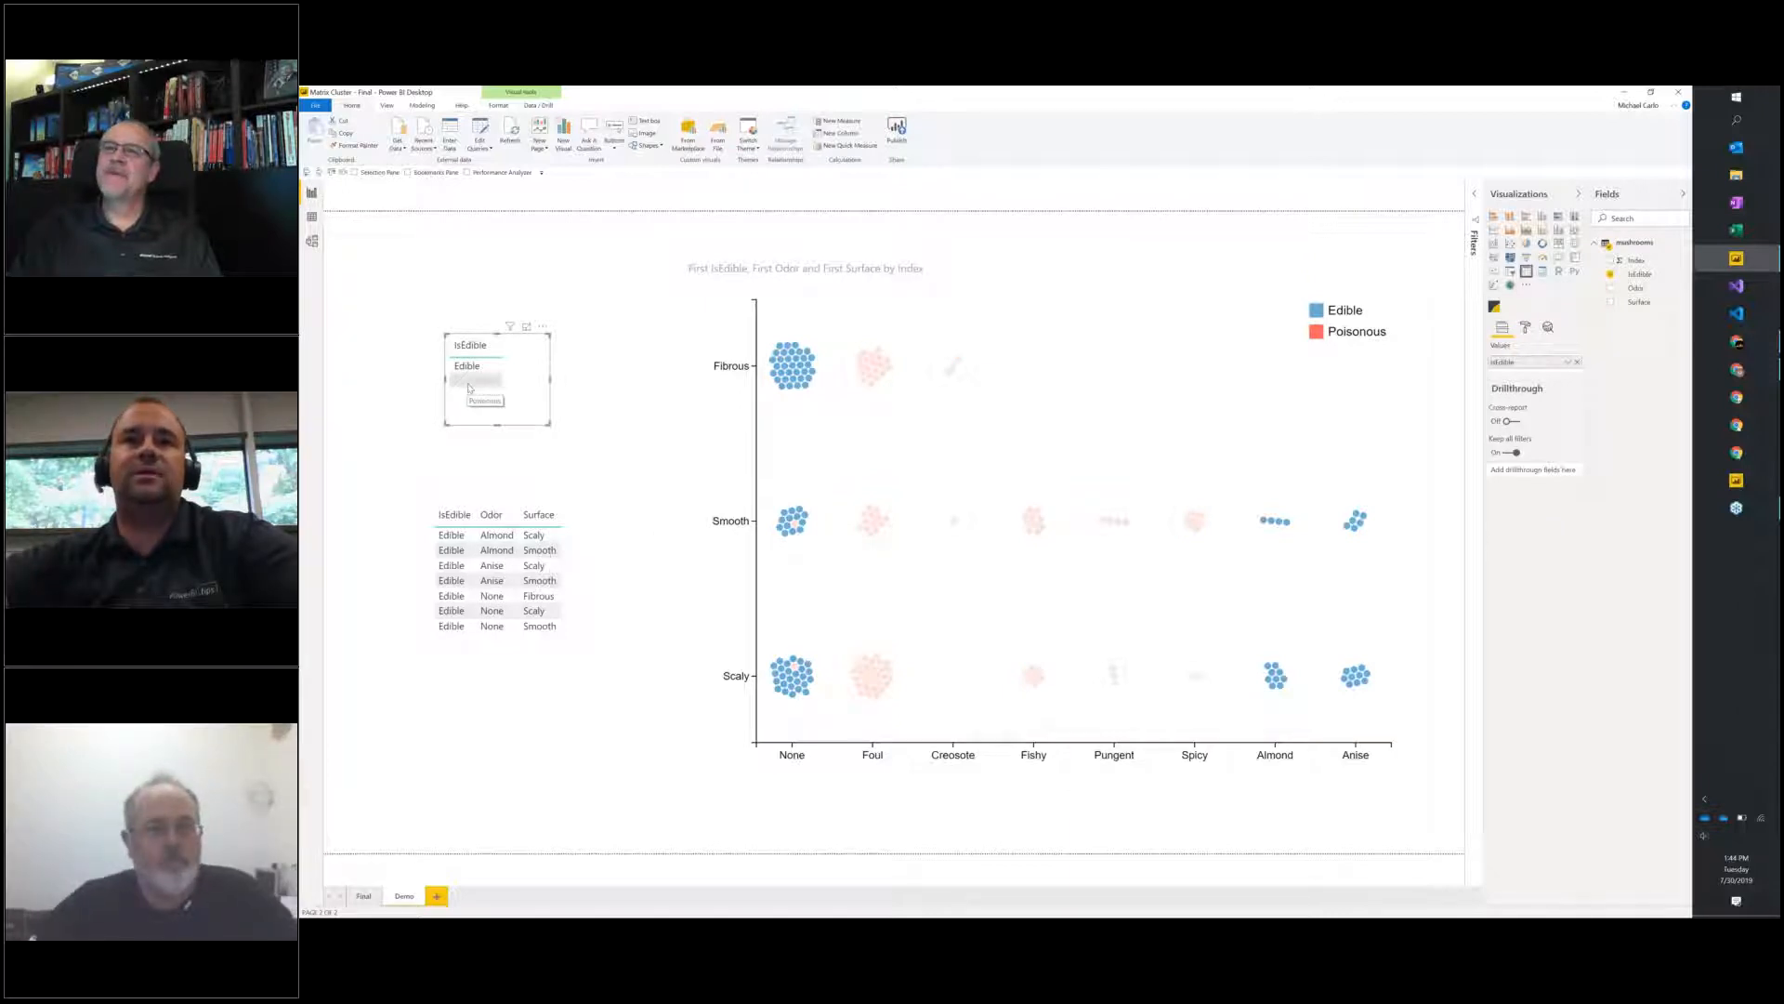
Highlight the poisonous mushrooms through the IsEdible table, and clear that selection to show all mushrooms again.
{"action": "left_click", "coordinate": [467, 383]}
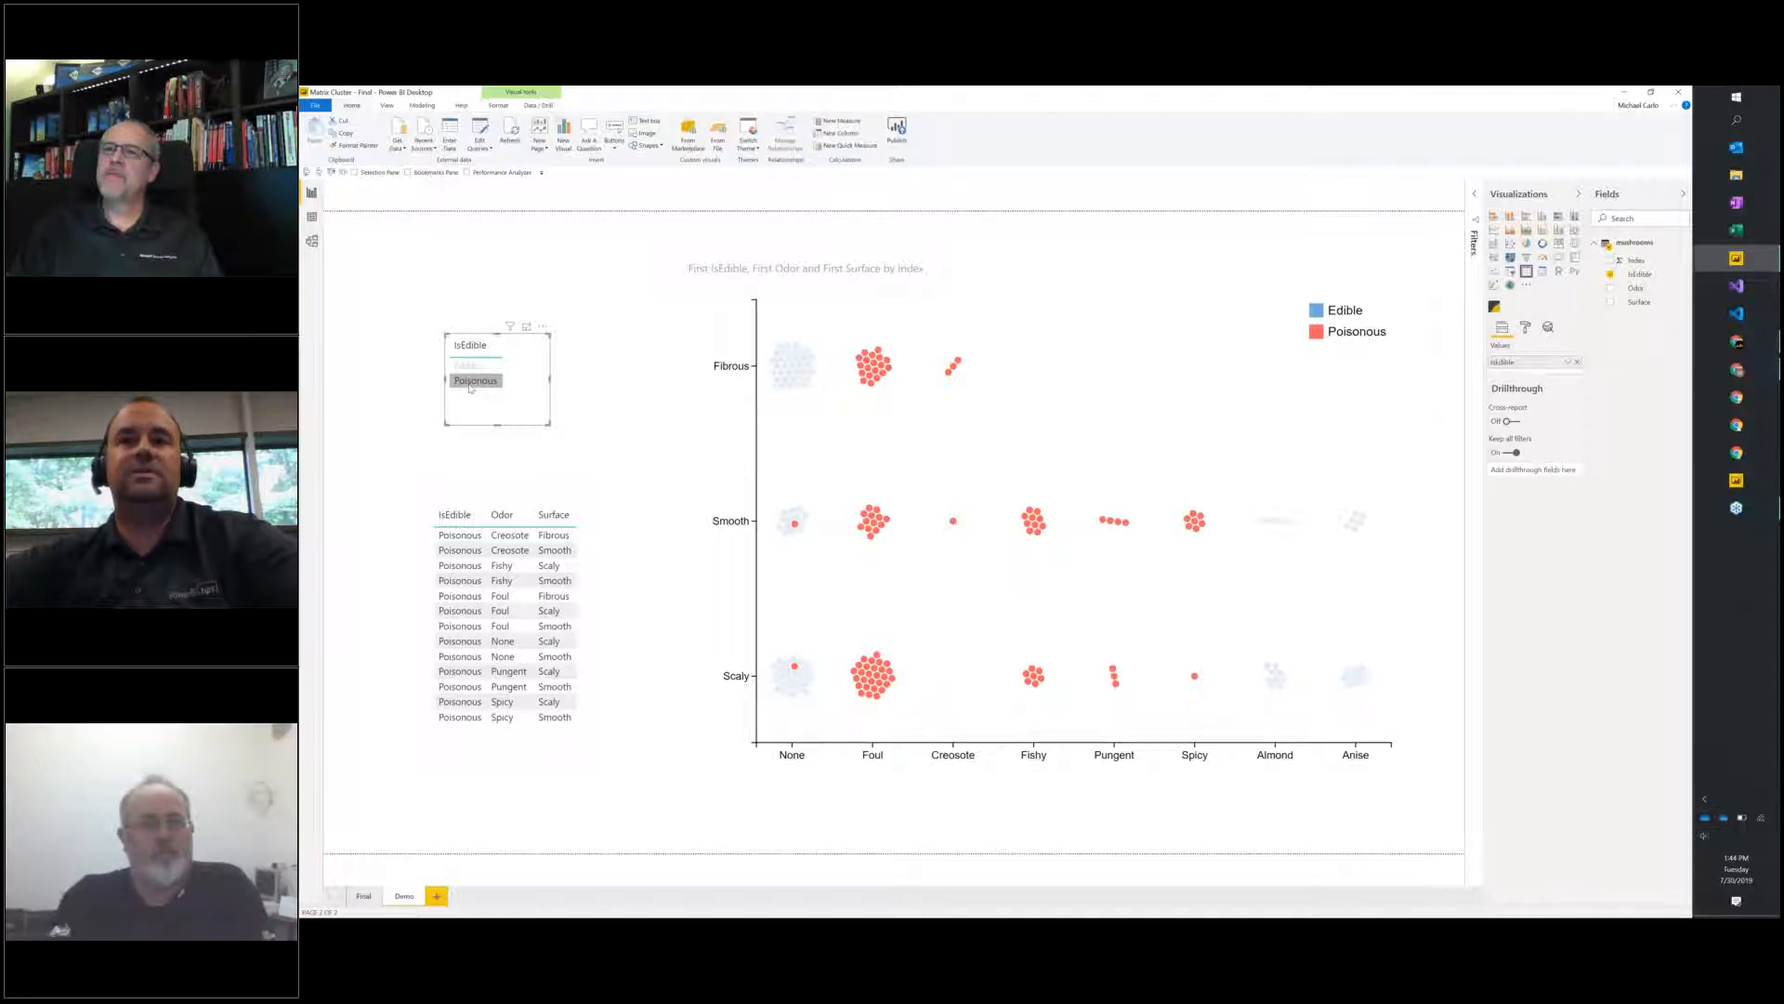
{"action": "left_click", "coordinate": [472, 382]}
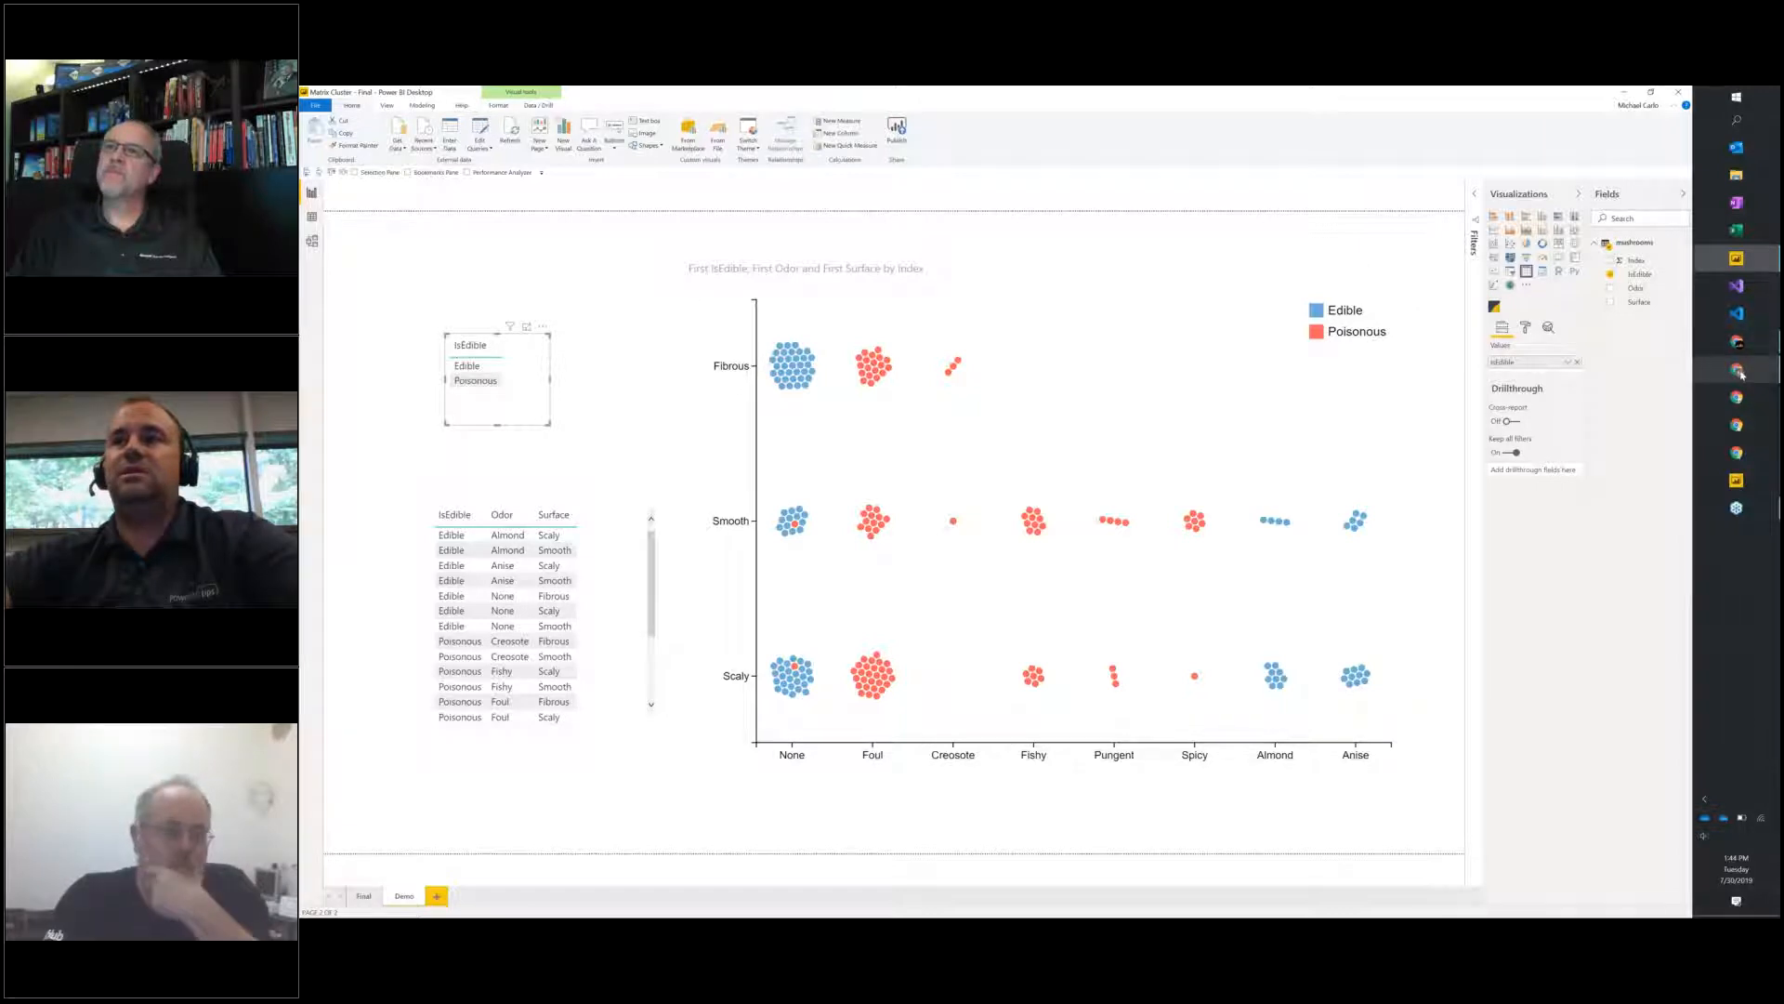
Switch to the mushroom cluster chart in Charts Gallery in Chrome, resize its canvas to be narrower and taller, and return to Power BI Desktop.
{"action": "mouse_move", "coordinate": [1755, 374]}
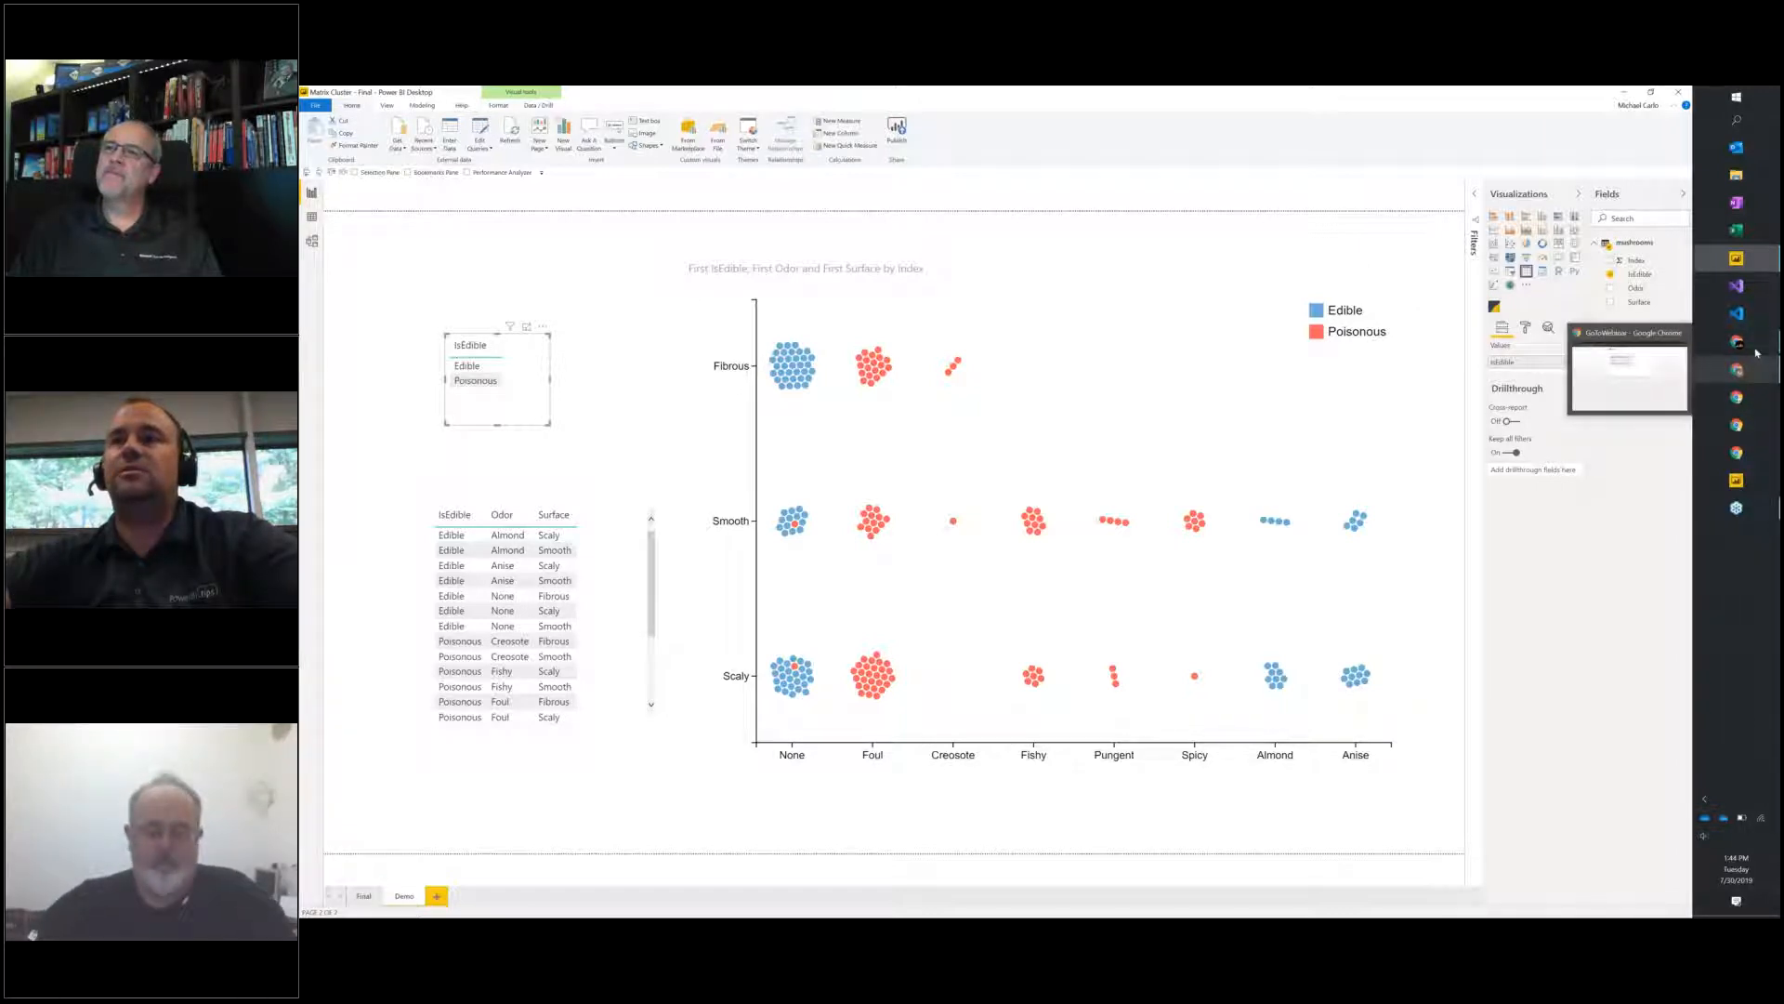
{"action": "left_click", "coordinate": [1753, 349]}
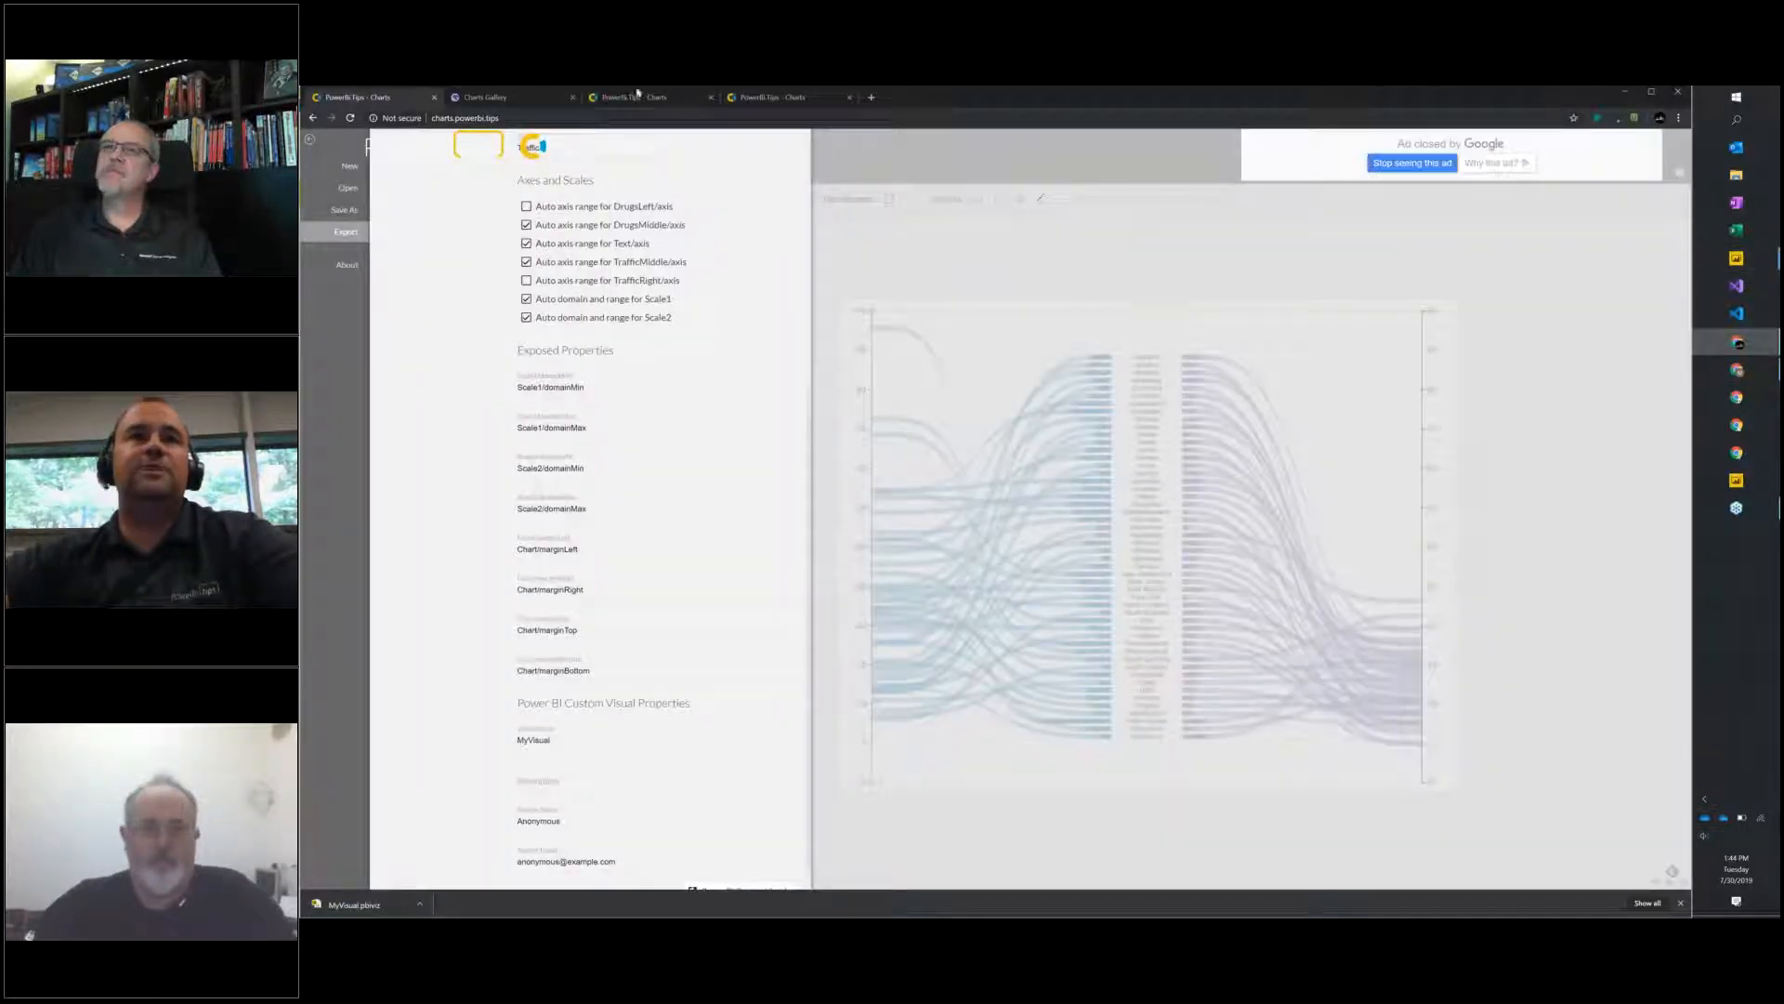
{"action": "left_click", "coordinate": [779, 96]}
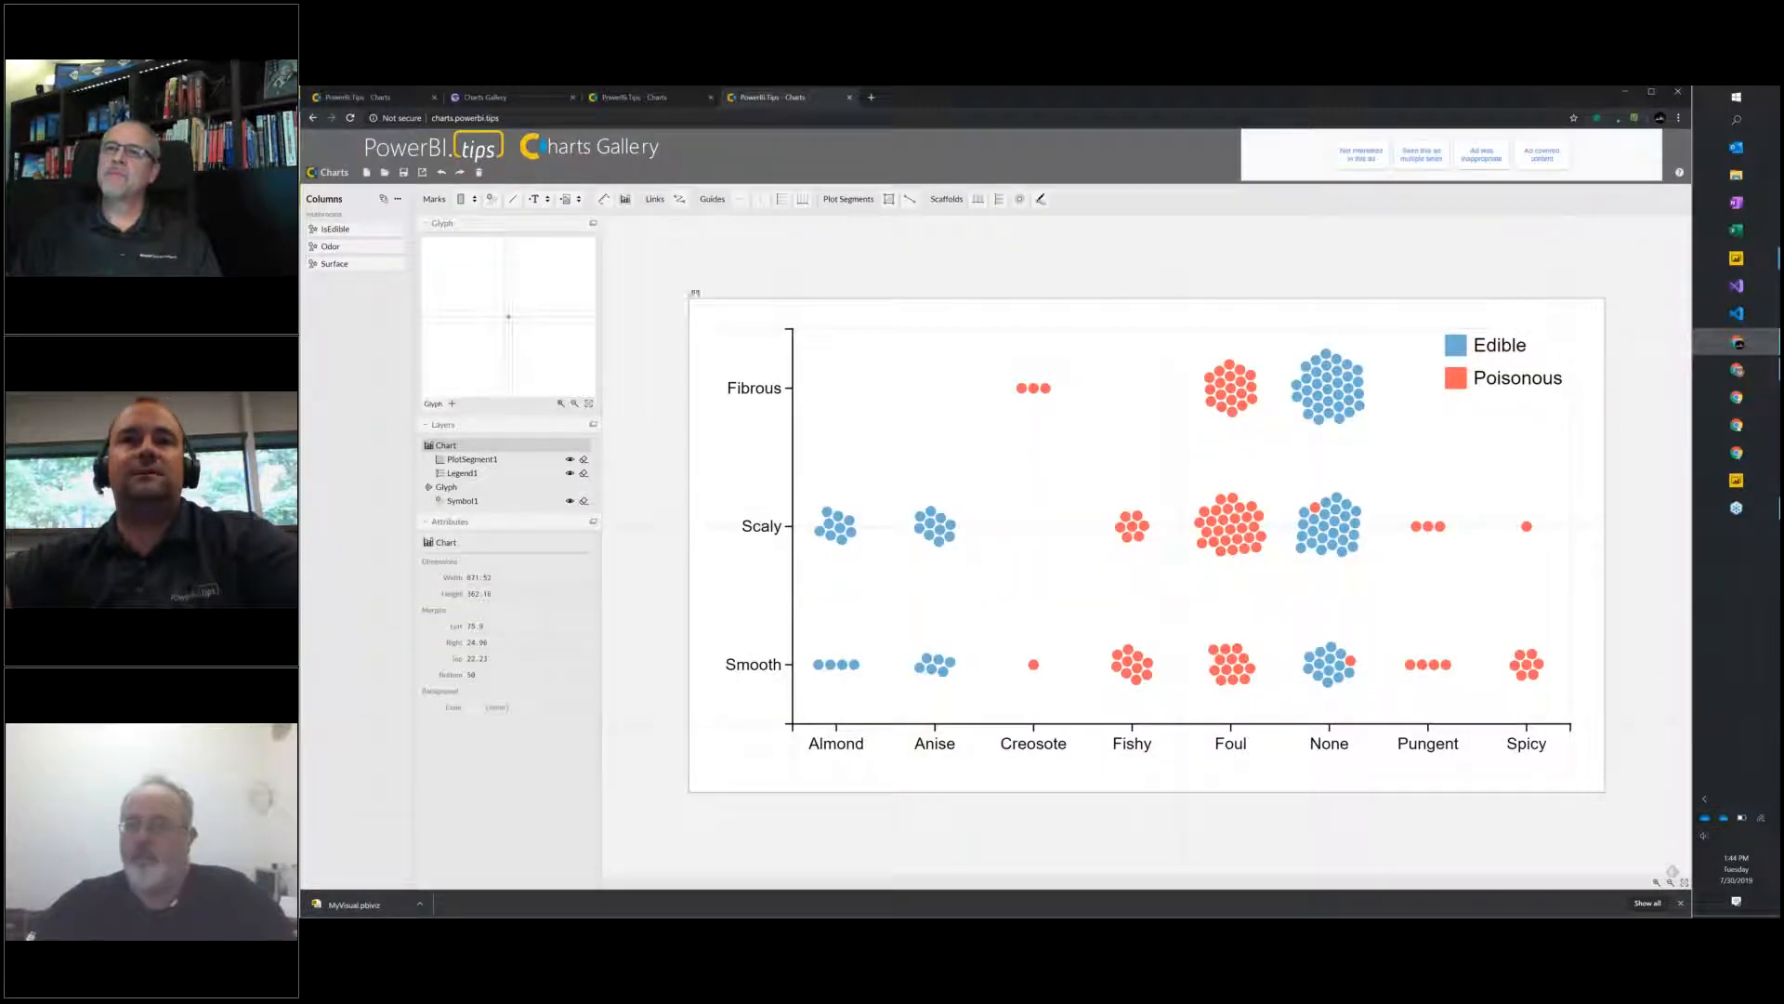
{"action": "left_click_drag", "start_coordinate": [688, 295], "coordinate": [809, 262]}
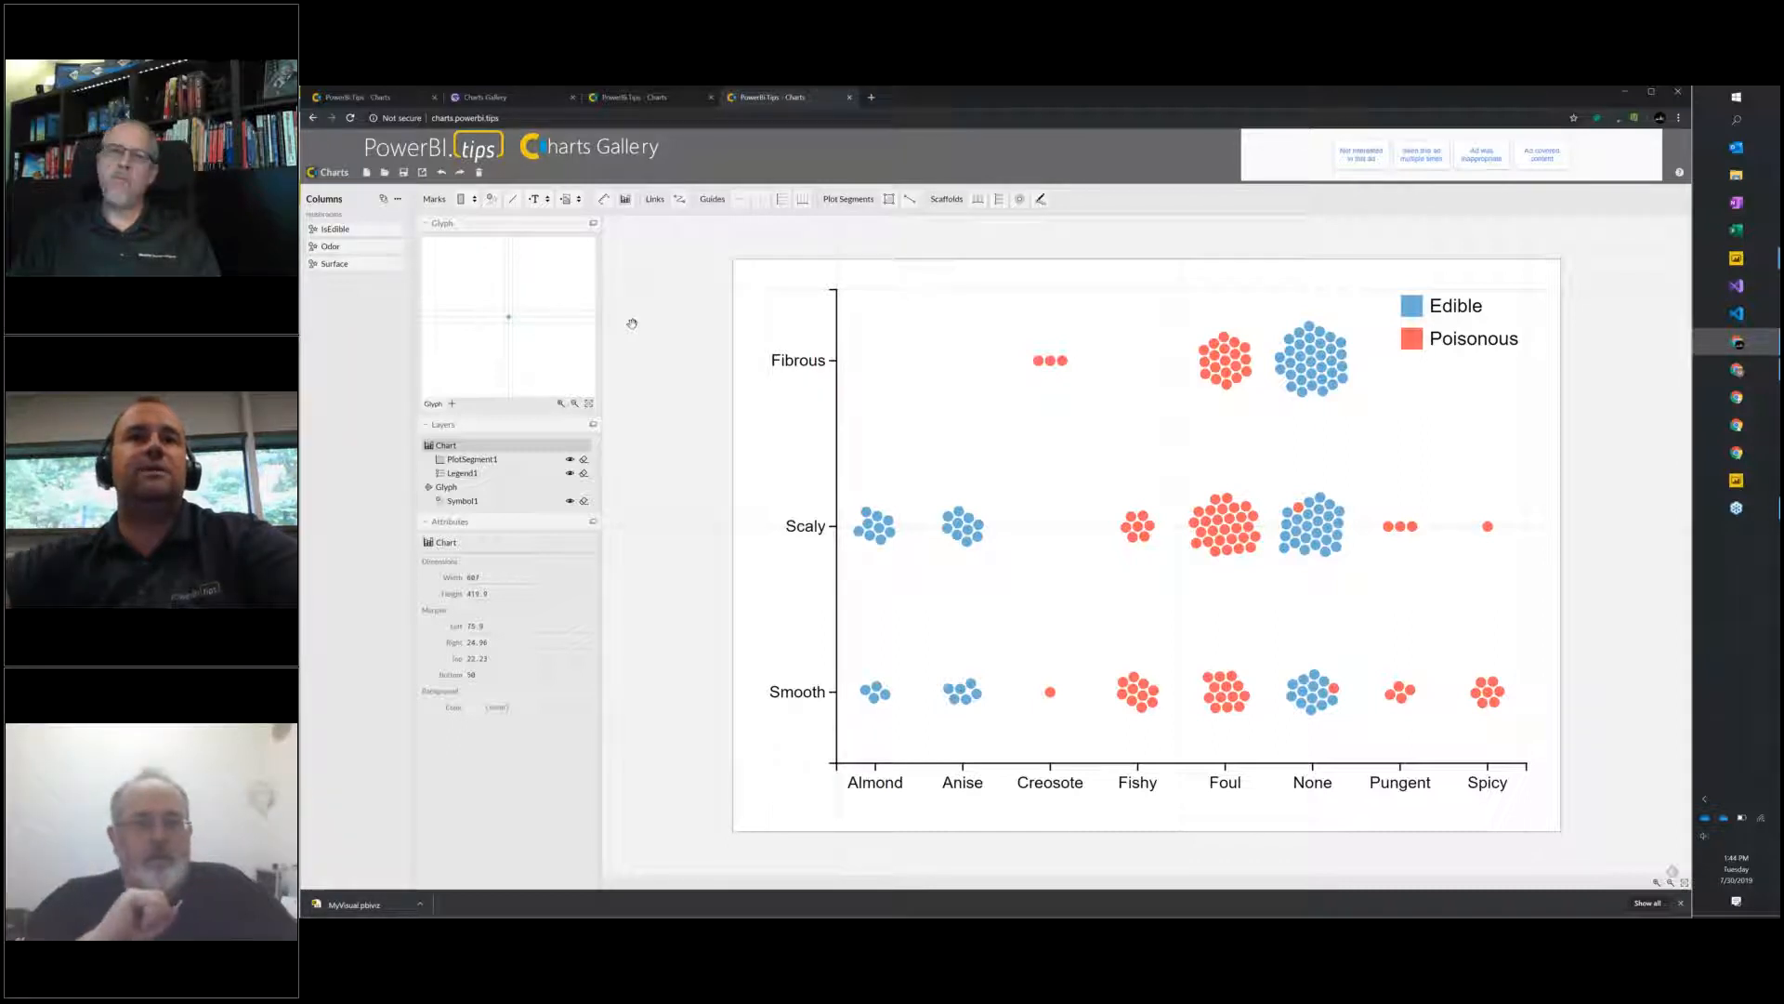
{"action": "left_click", "coordinate": [1613, 96]}
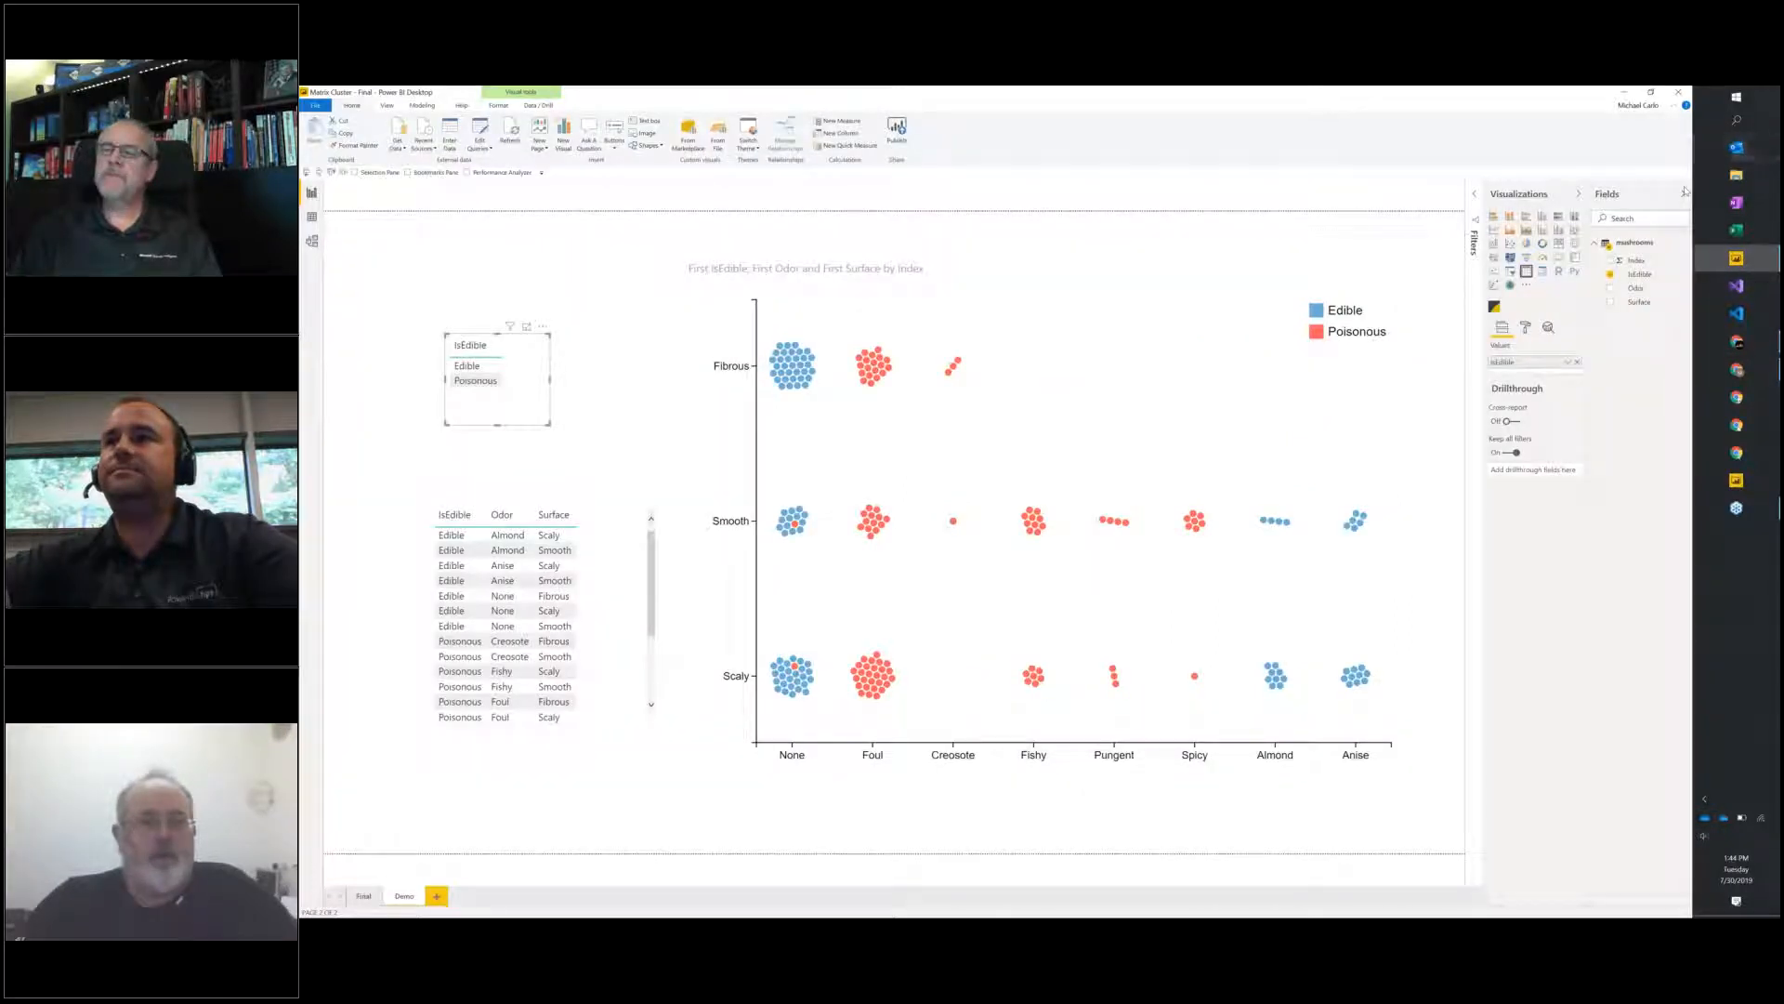